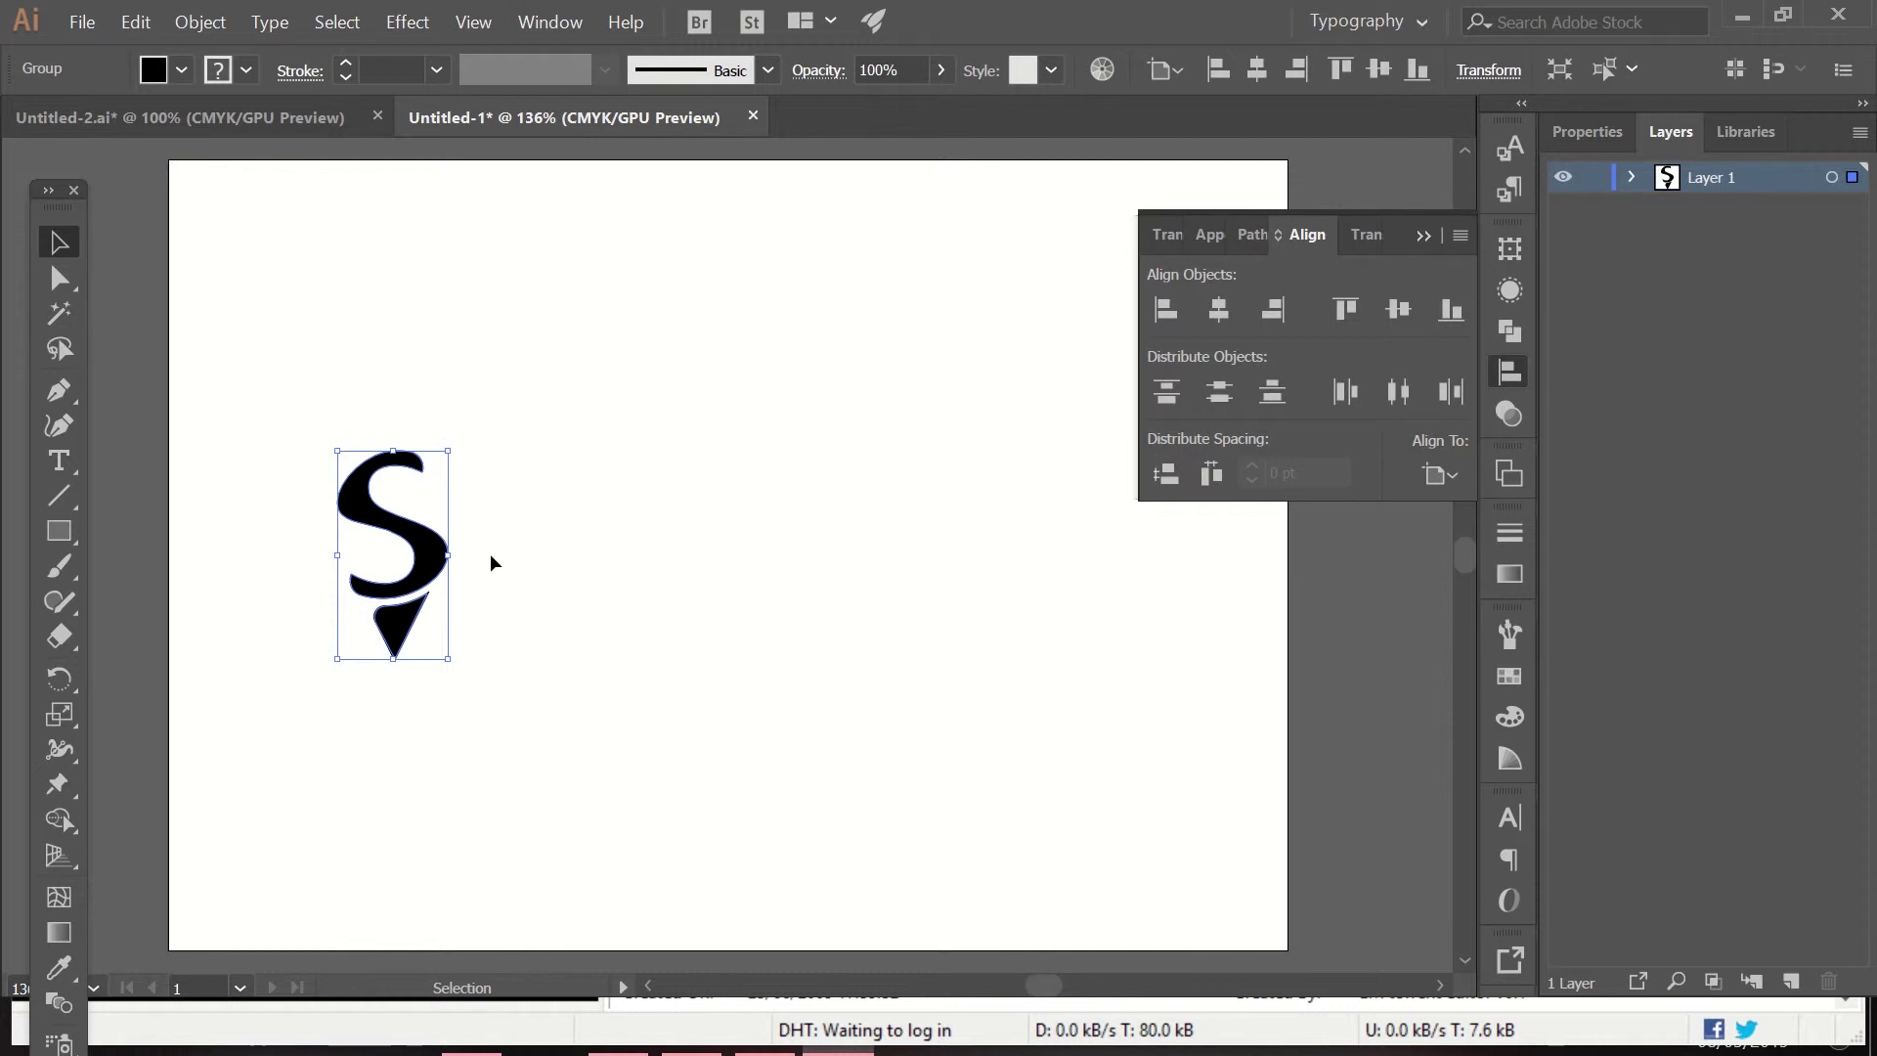
Step: Move the S cone mark up slightly and add an area text frame reading RINKLES beside it
drag(437, 474, 437, 473)
key(t)
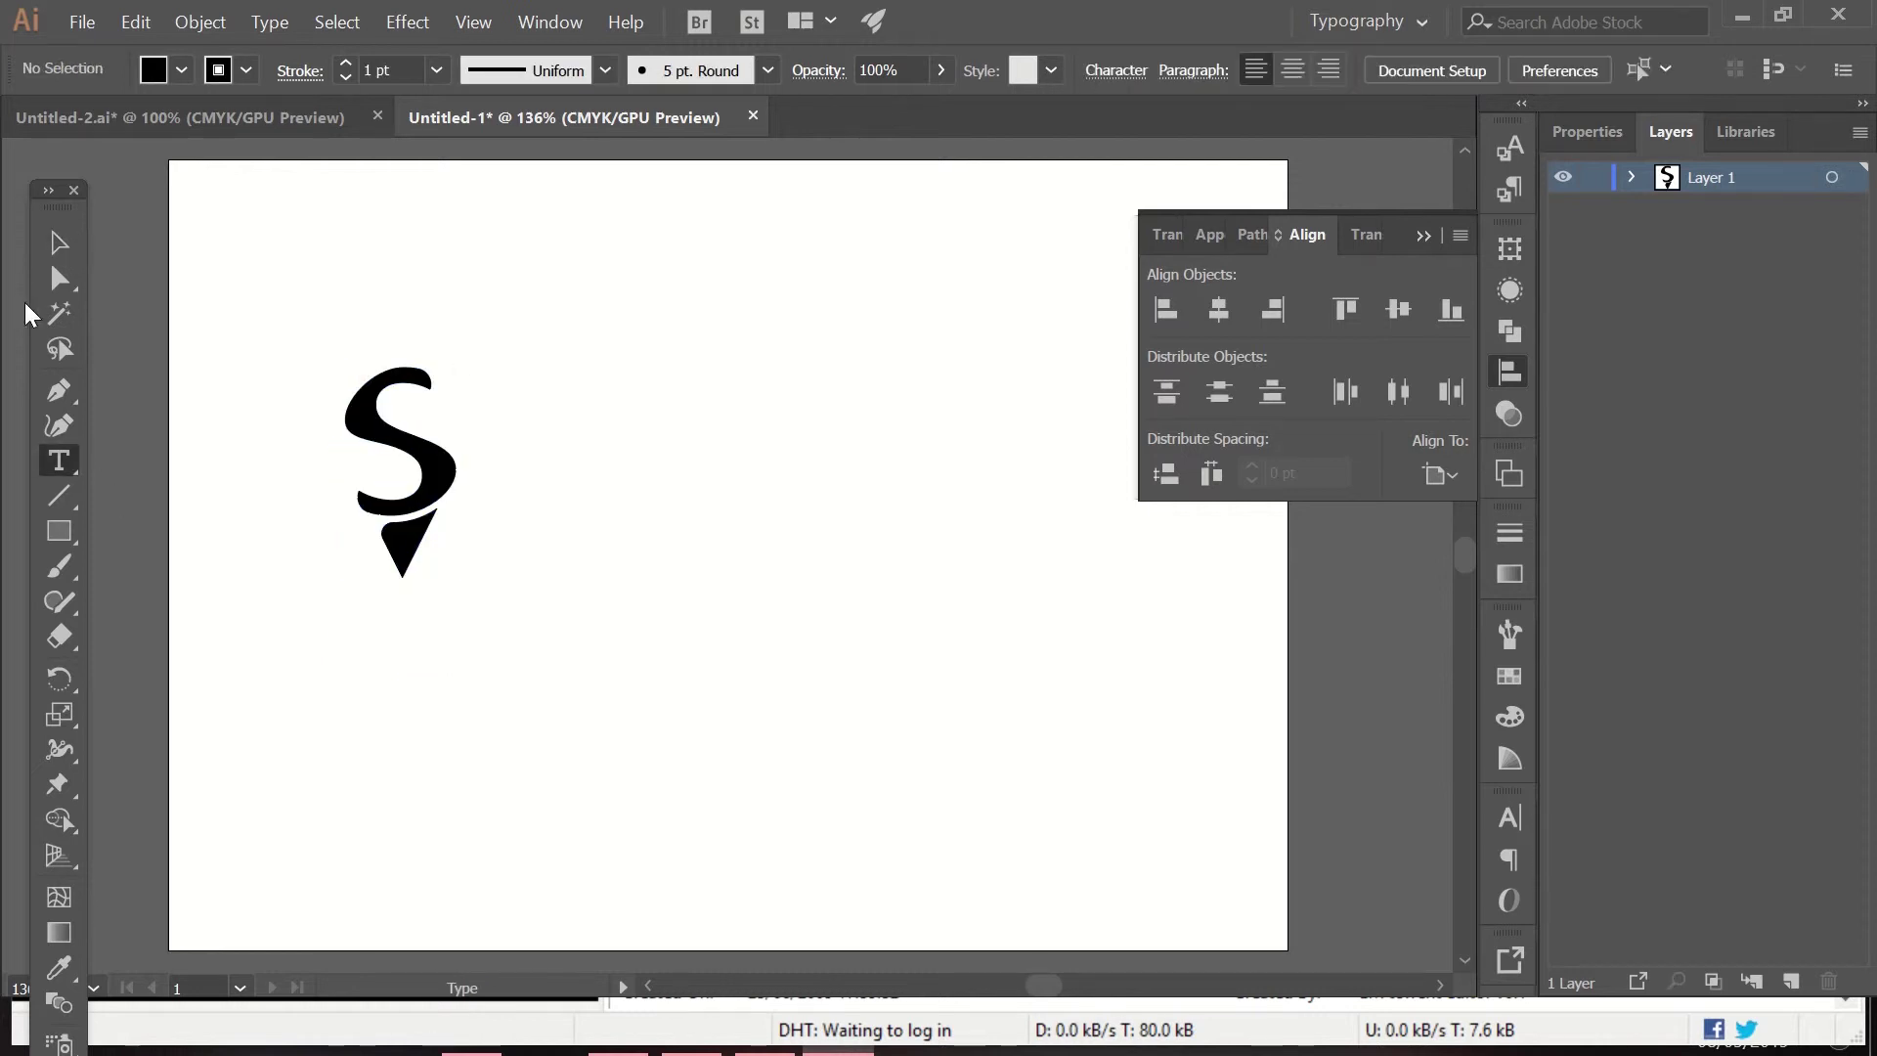
drag(563, 403, 962, 563)
key(BackSpace)
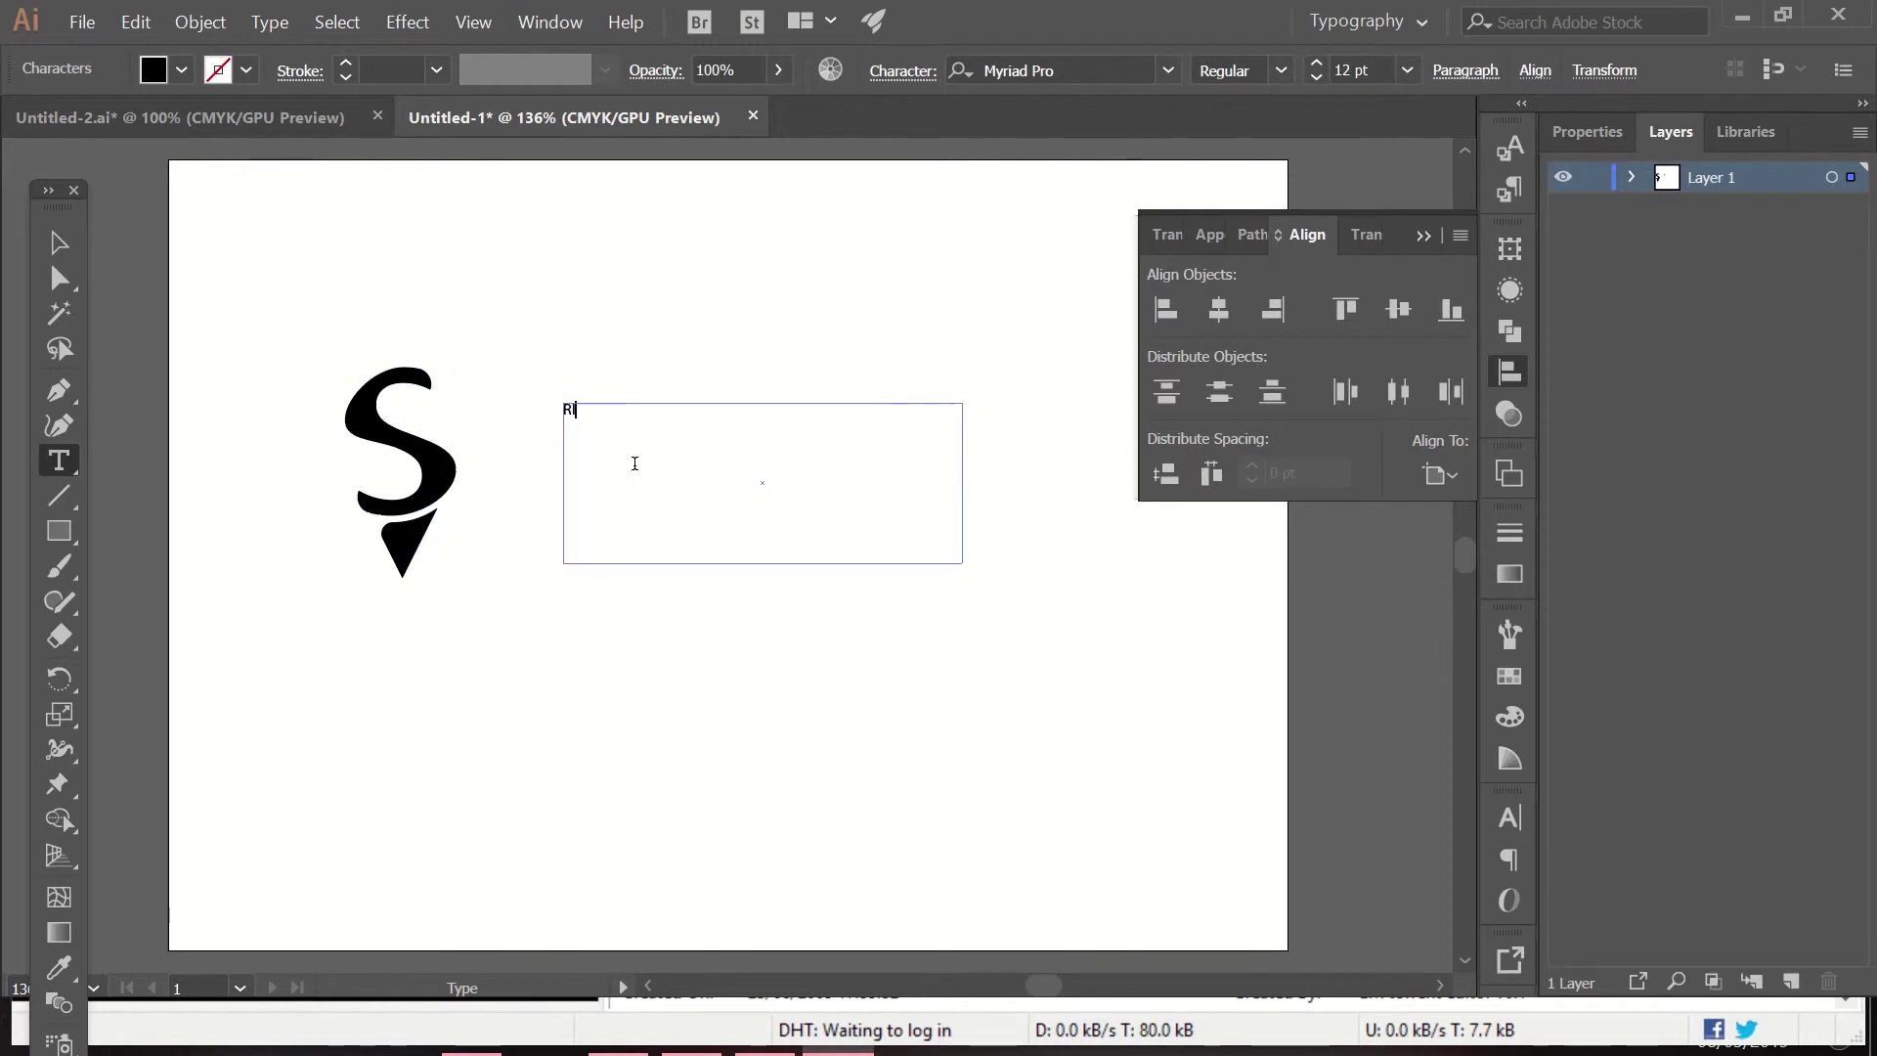
Step: Set the RINKLES text to 72 pt and finish editing it
click(1510, 818)
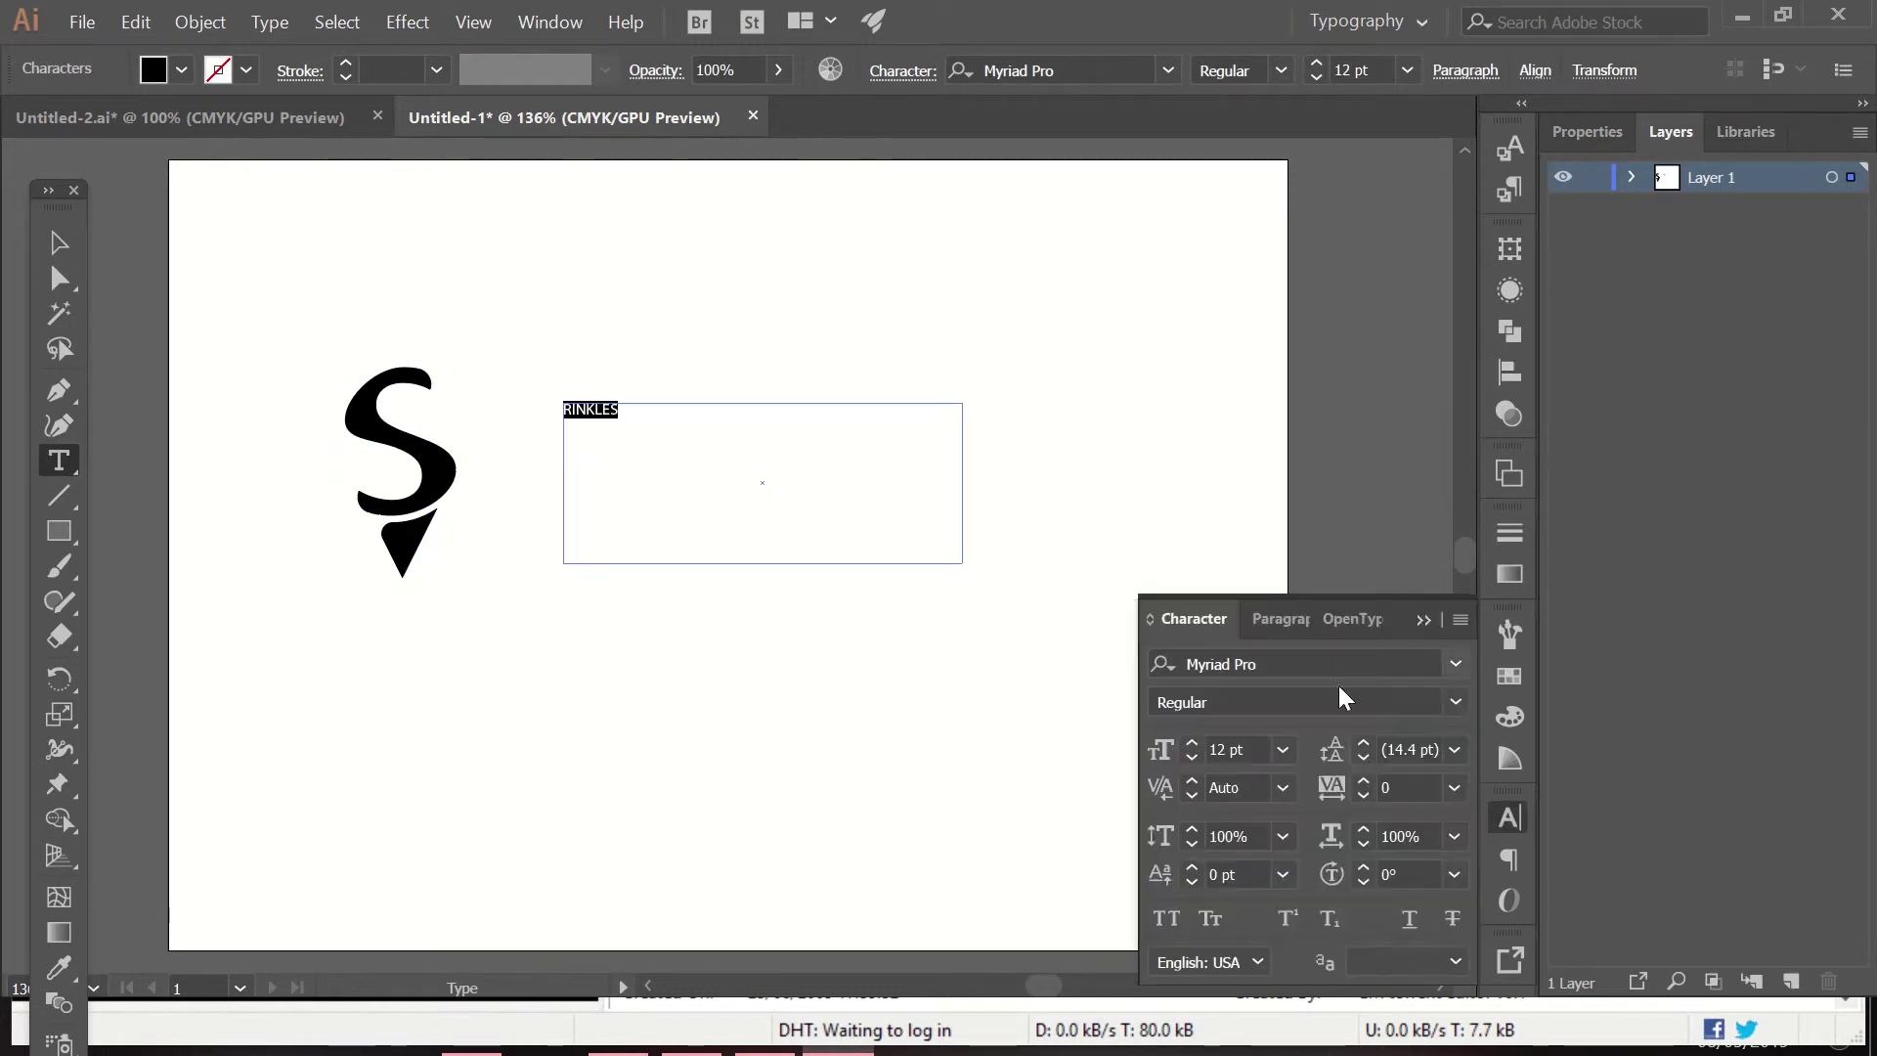
click(1193, 750)
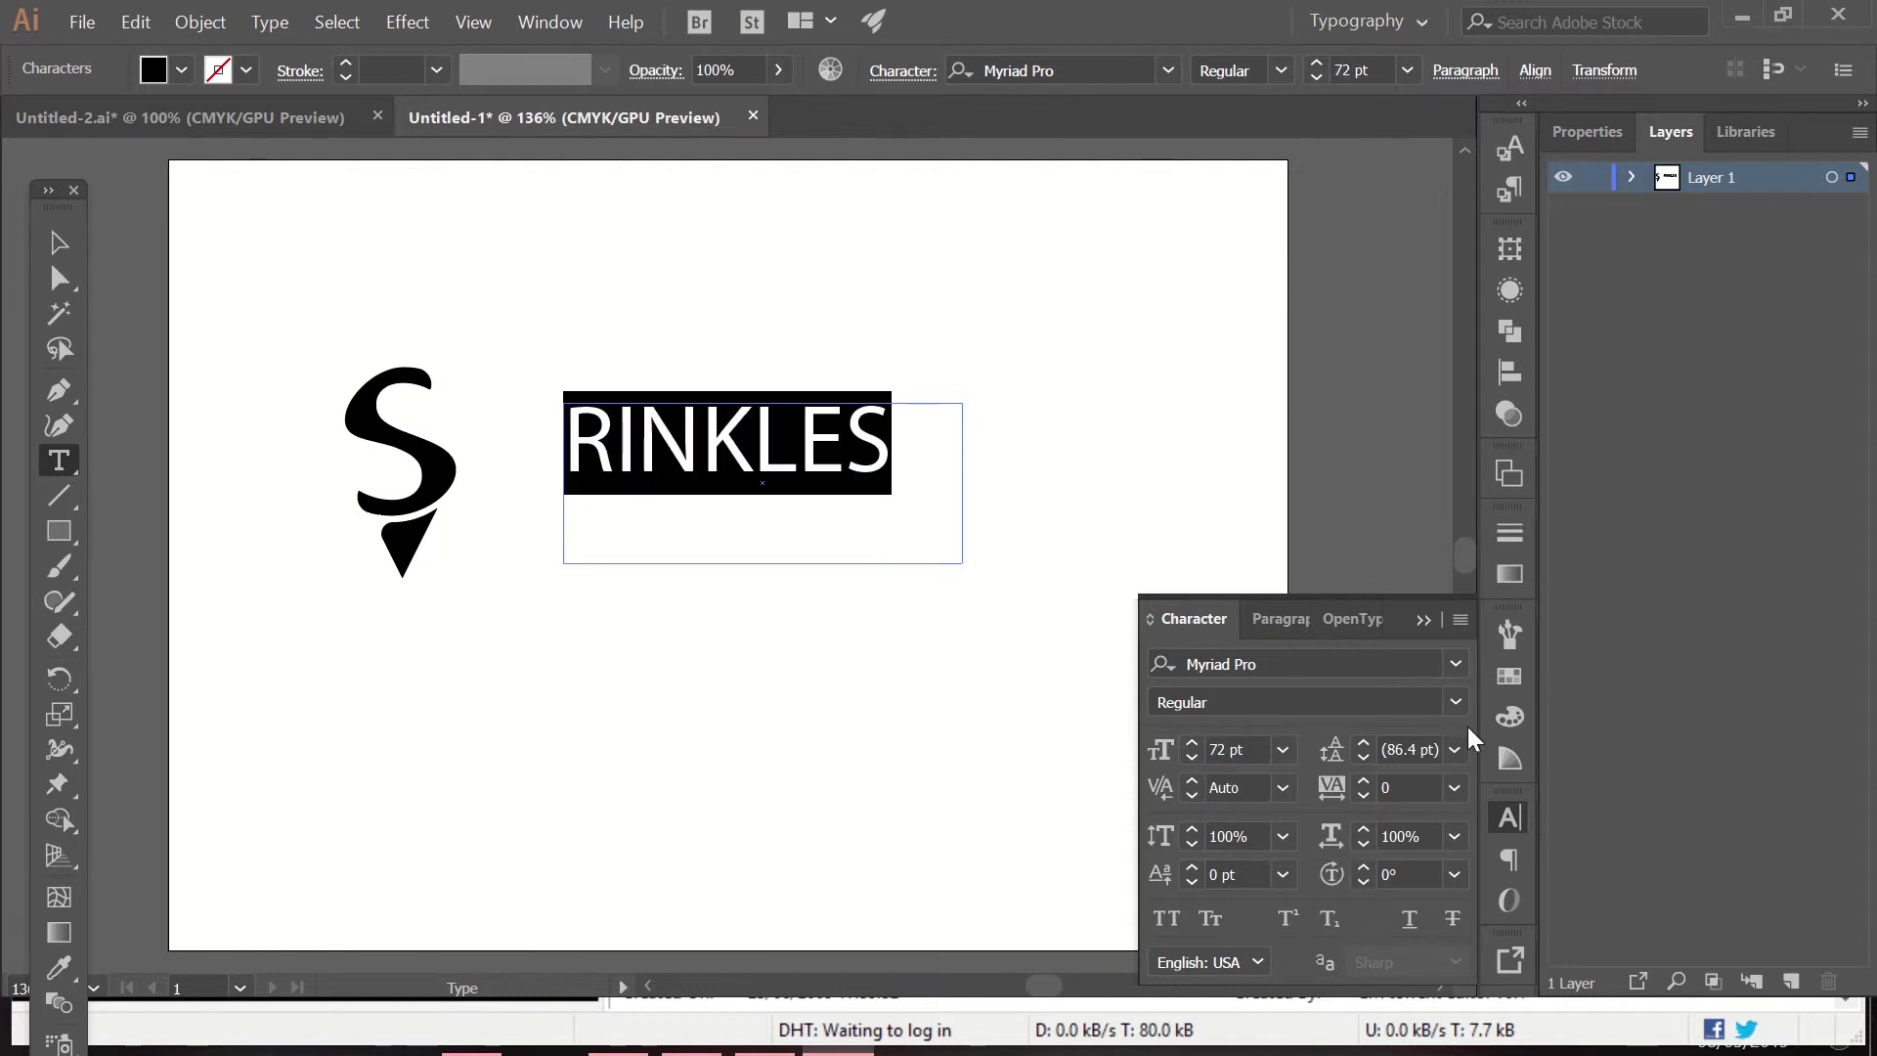
key(Escape)
Step: Reposition the RINKLES text closer to the S cone mark
key(ctrl+plus)
key(ctrl+plus)
key(ctrl+plus)
key(ctrl+plus)
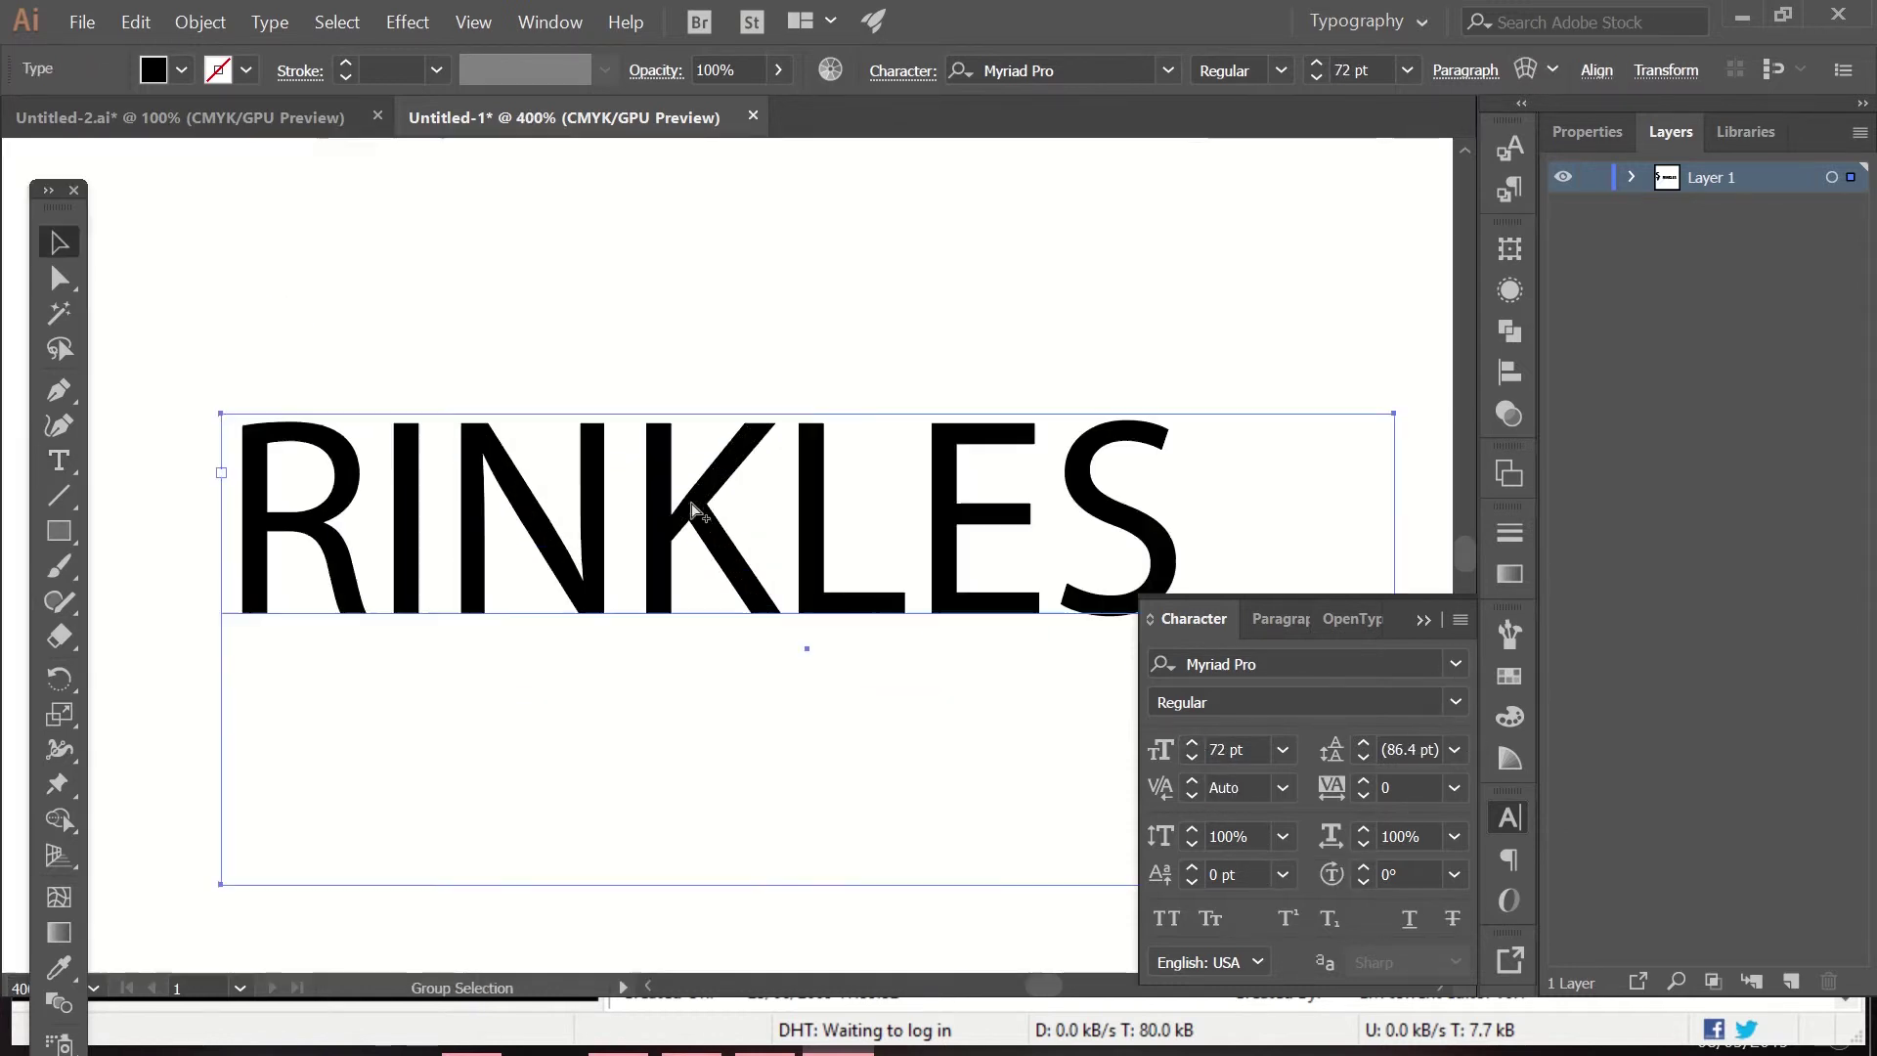
drag(831, 509, 712, 315)
click(39, 156)
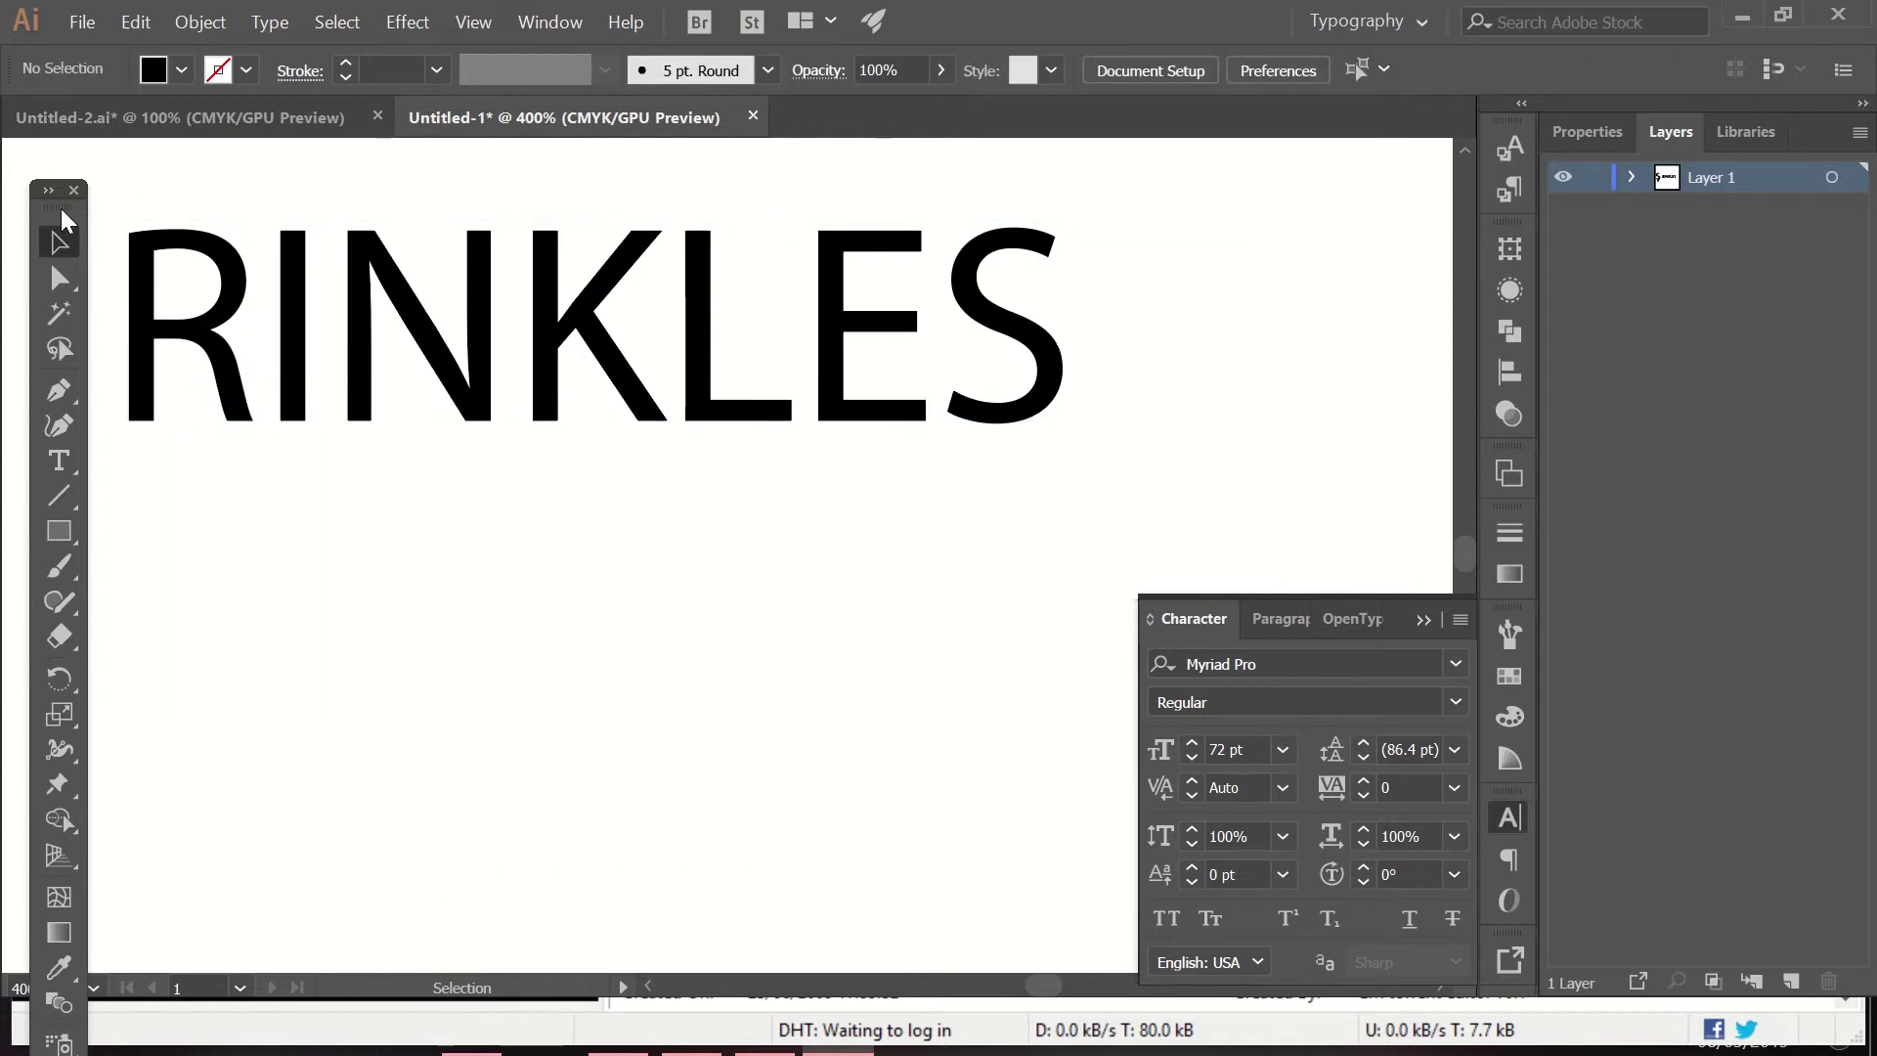
drag(486, 351, 557, 444)
double_click(557, 445)
key(ctrl+a)
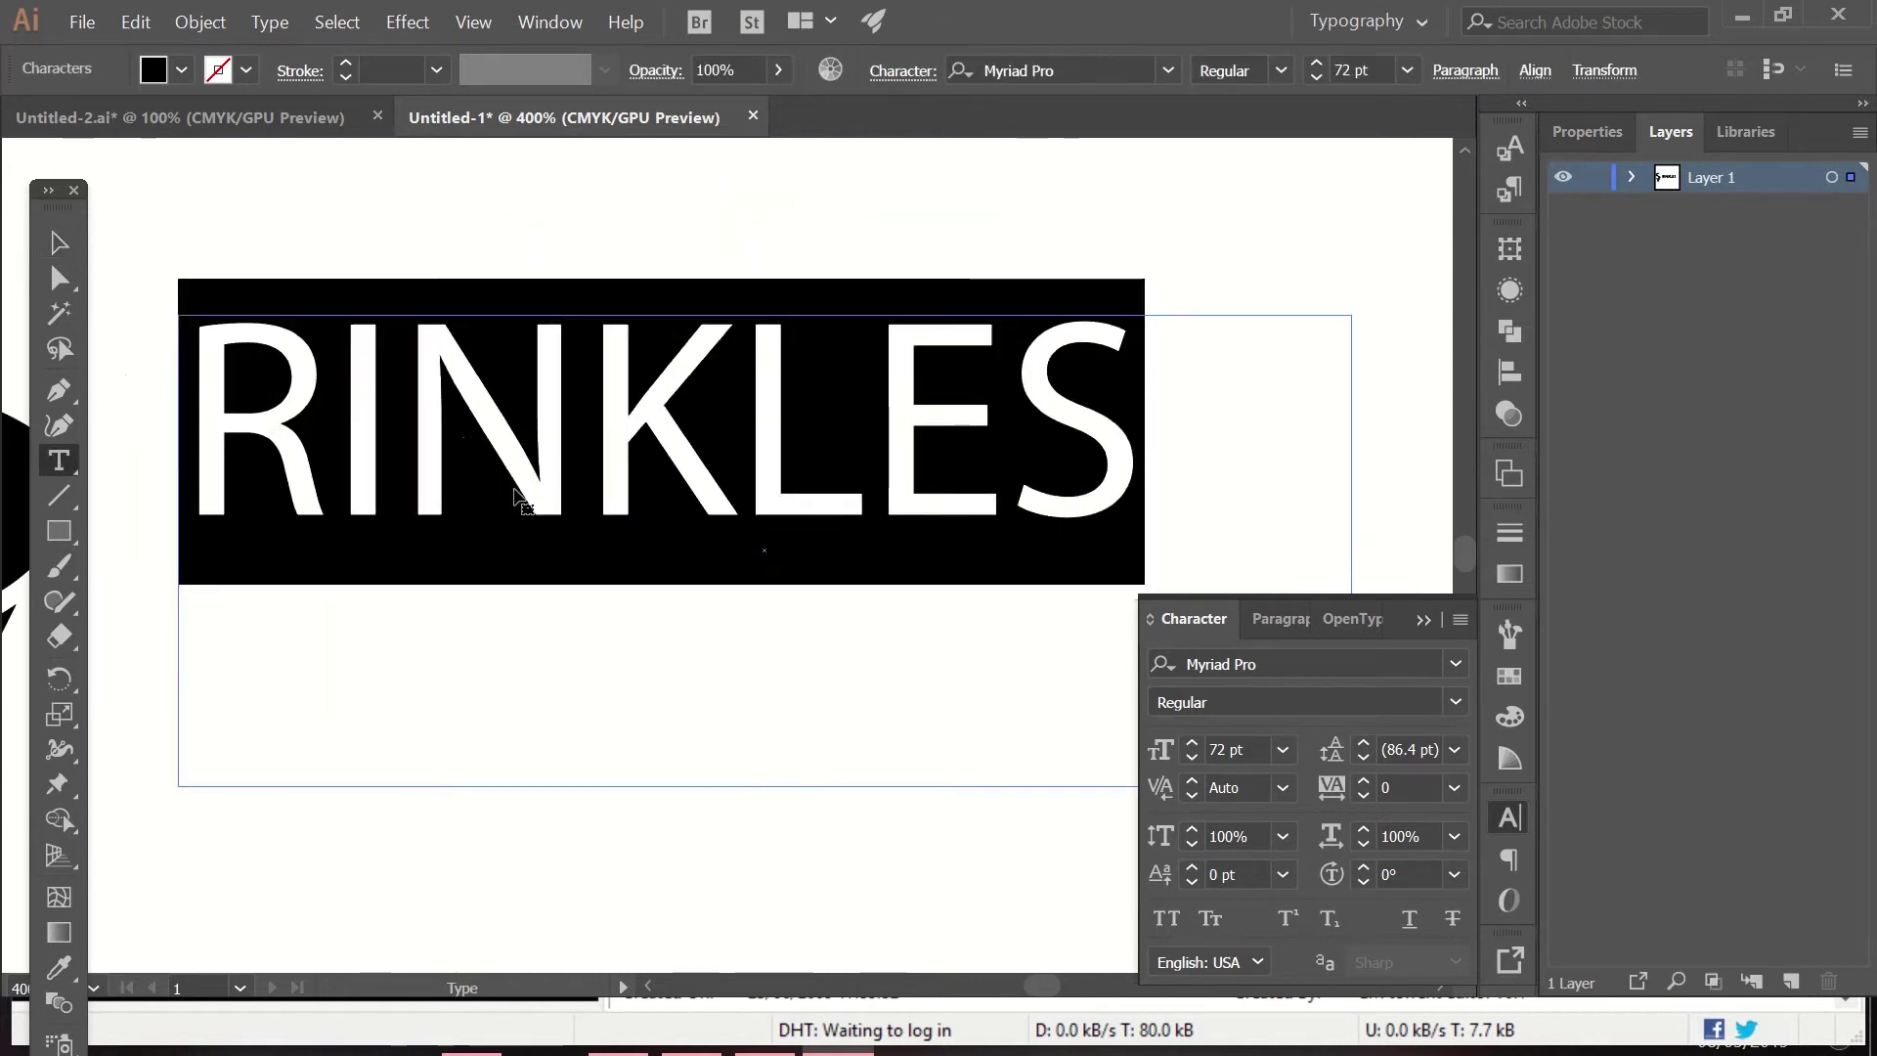
key(shift+Left)
key(shift+Left)
key(shift+Left)
key(shift+Left)
key(shift+Left)
click(508, 447)
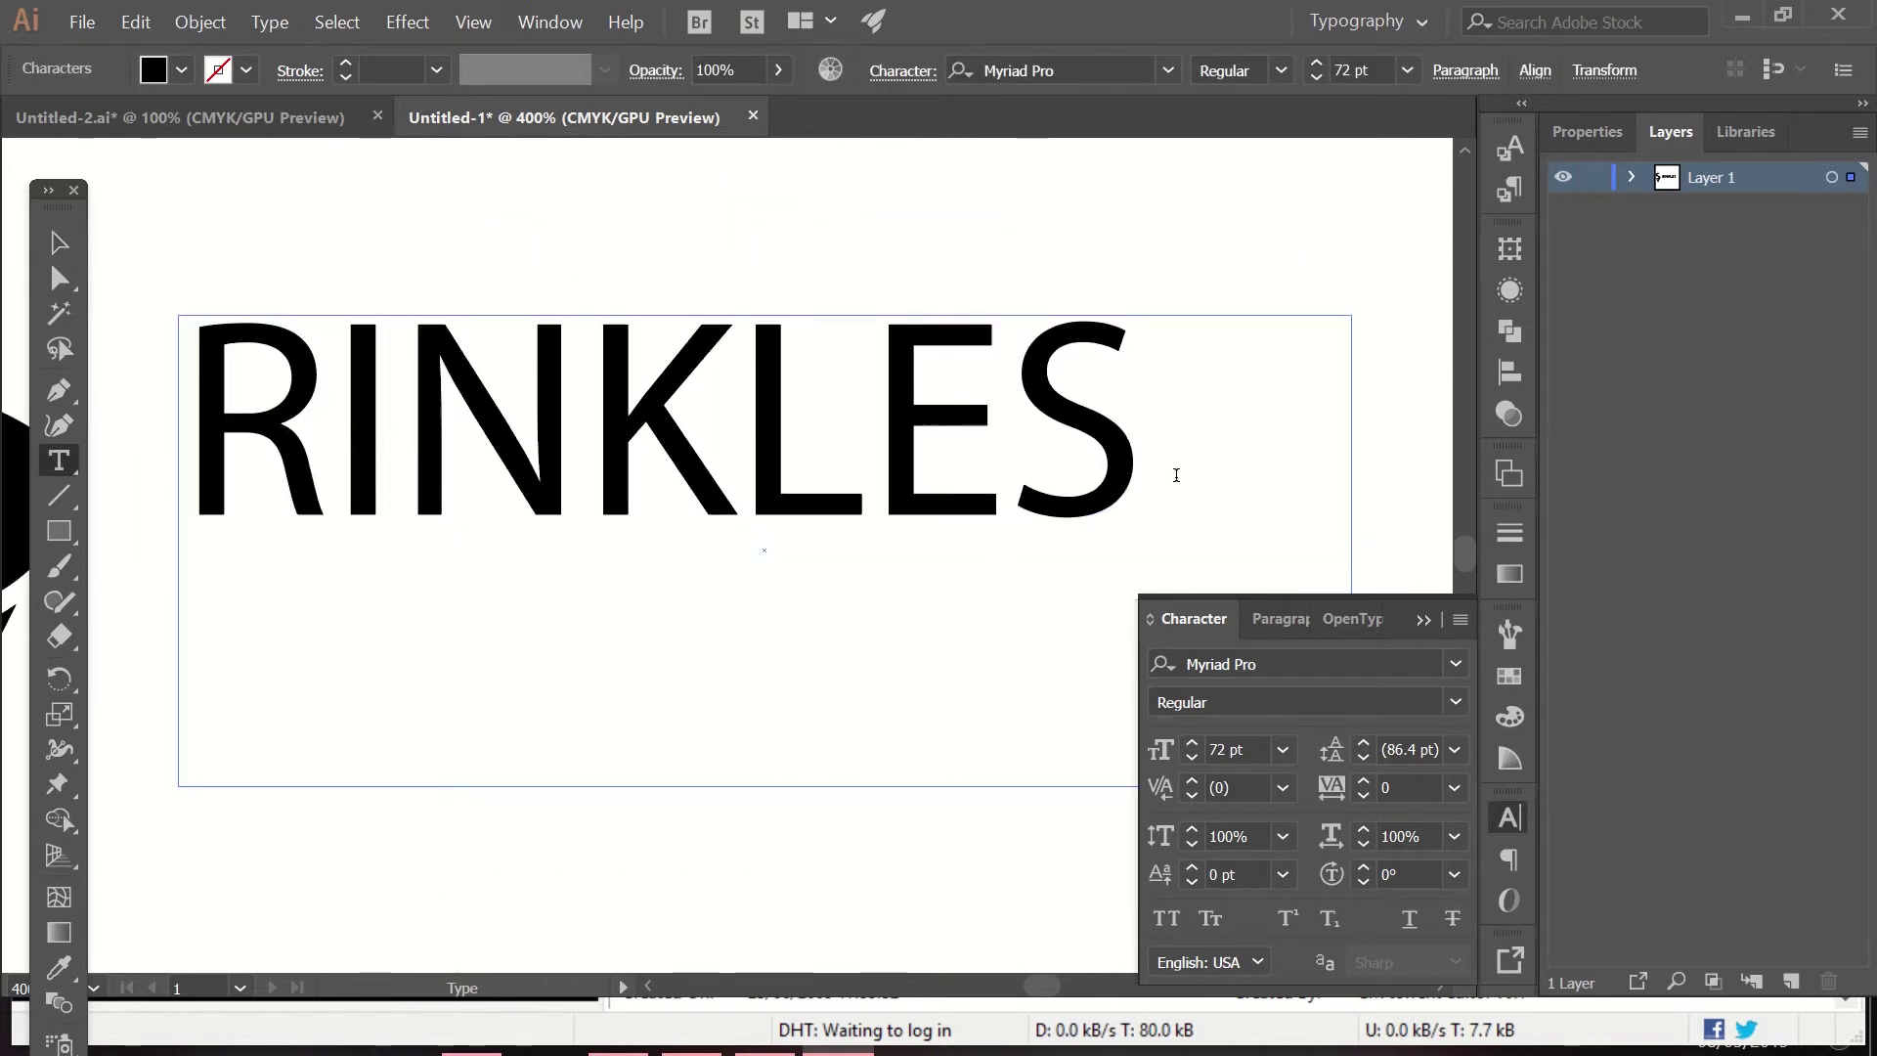
Step: Convert the RINKLES text to outlines and ungroup it into separate letters
key(ctrl+minus)
key(ctrl+minus)
key(Escape)
click(455, 433)
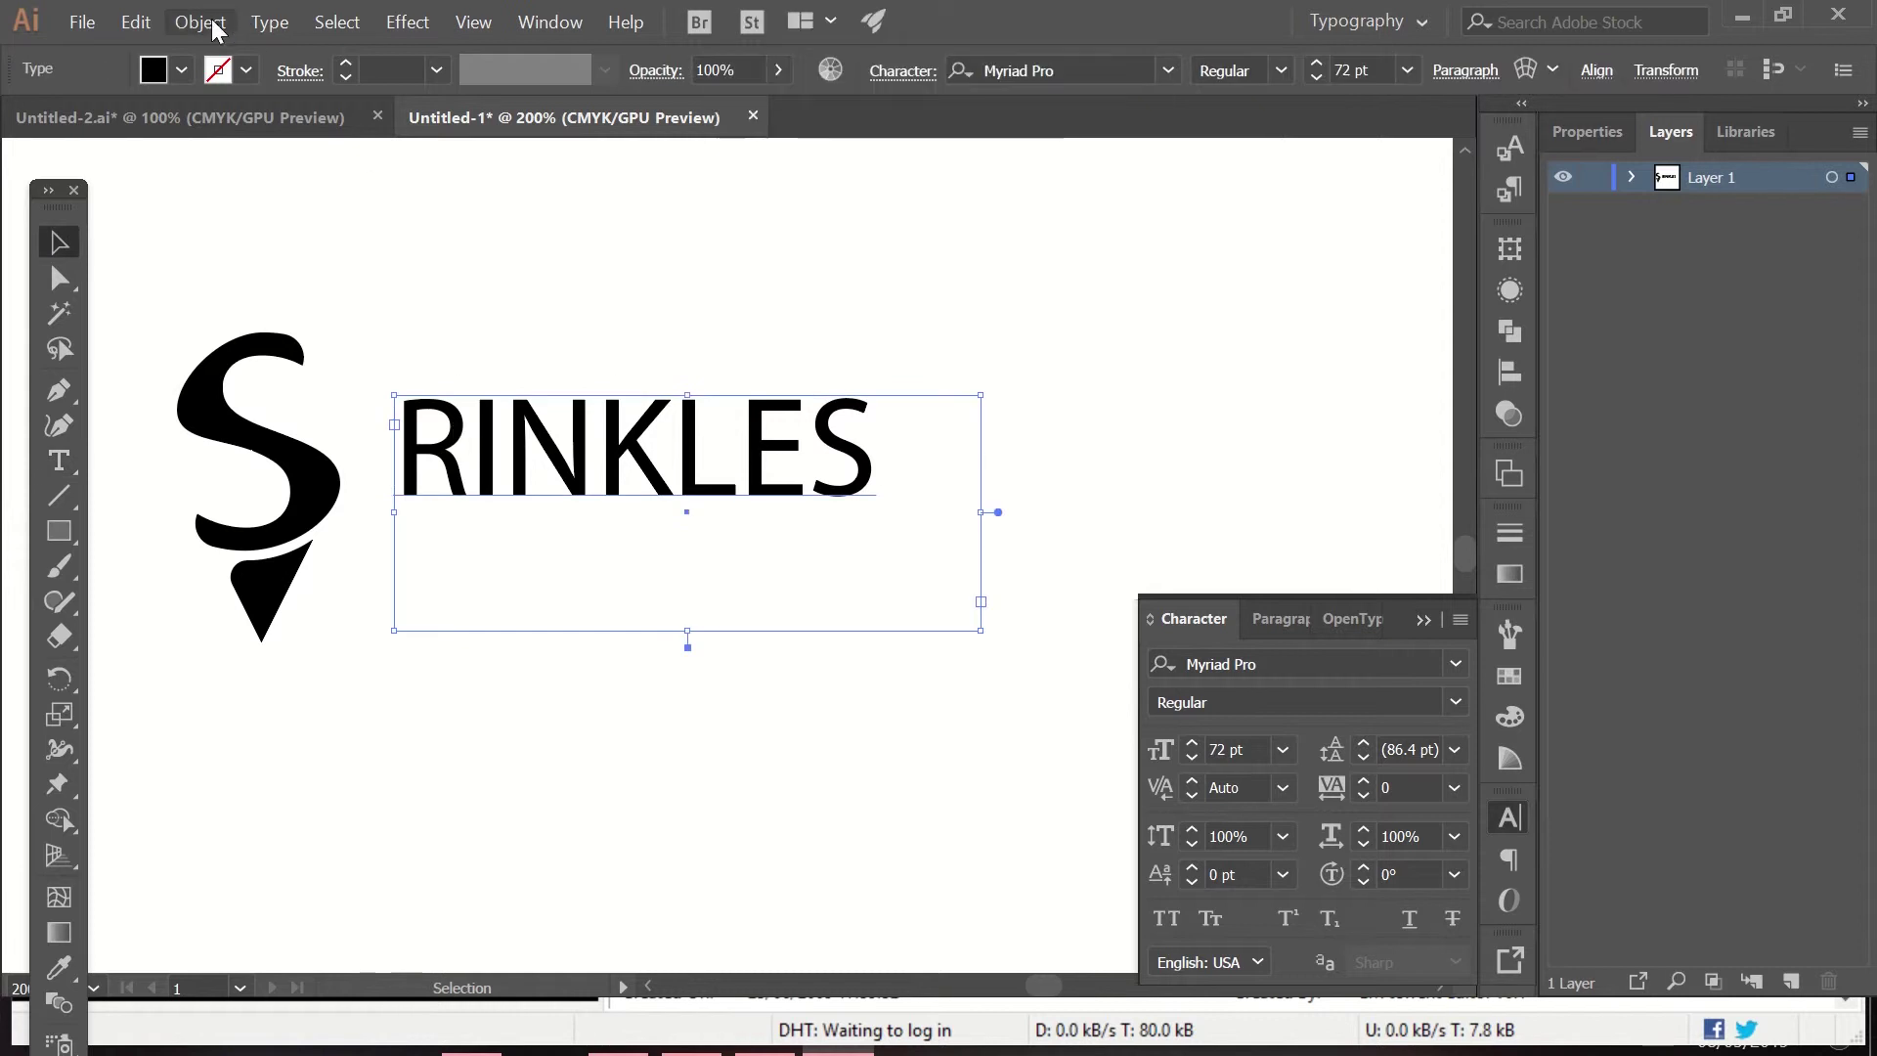
click(135, 21)
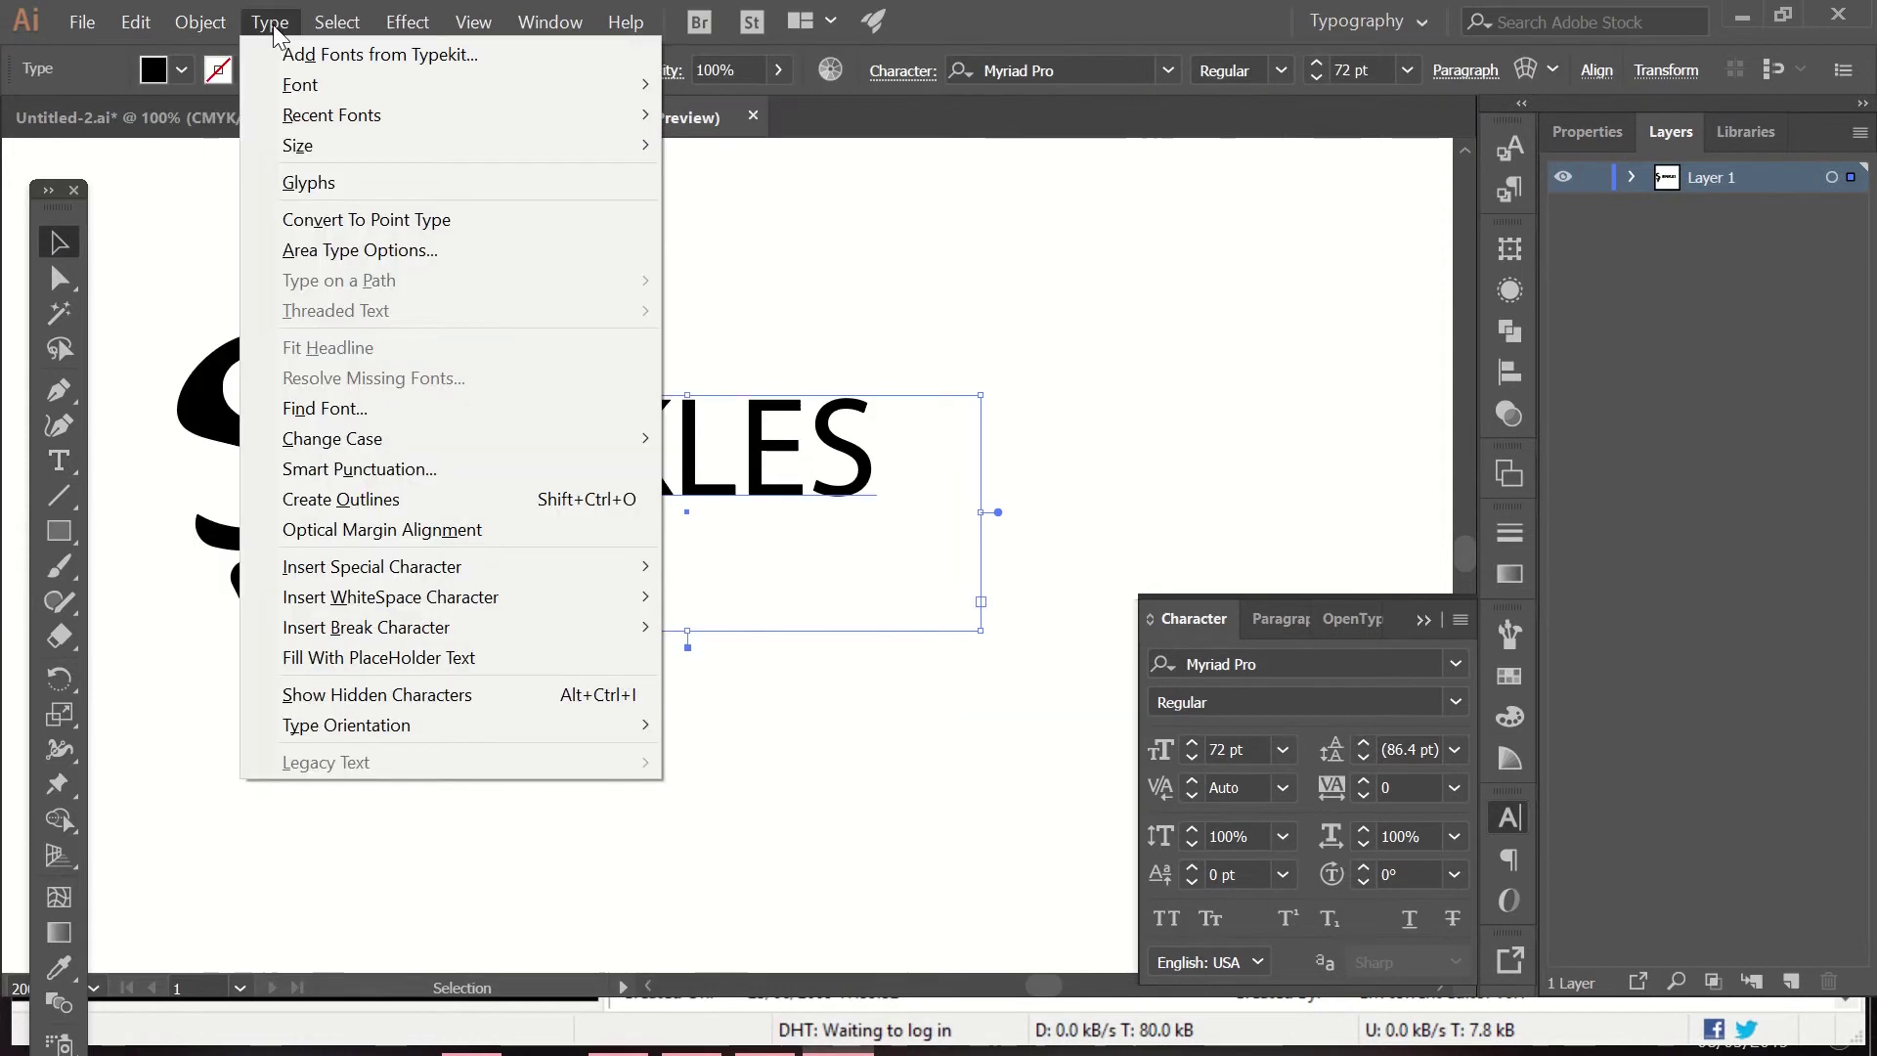
right_click(764, 482)
click(966, 663)
right_click(574, 421)
key(Escape)
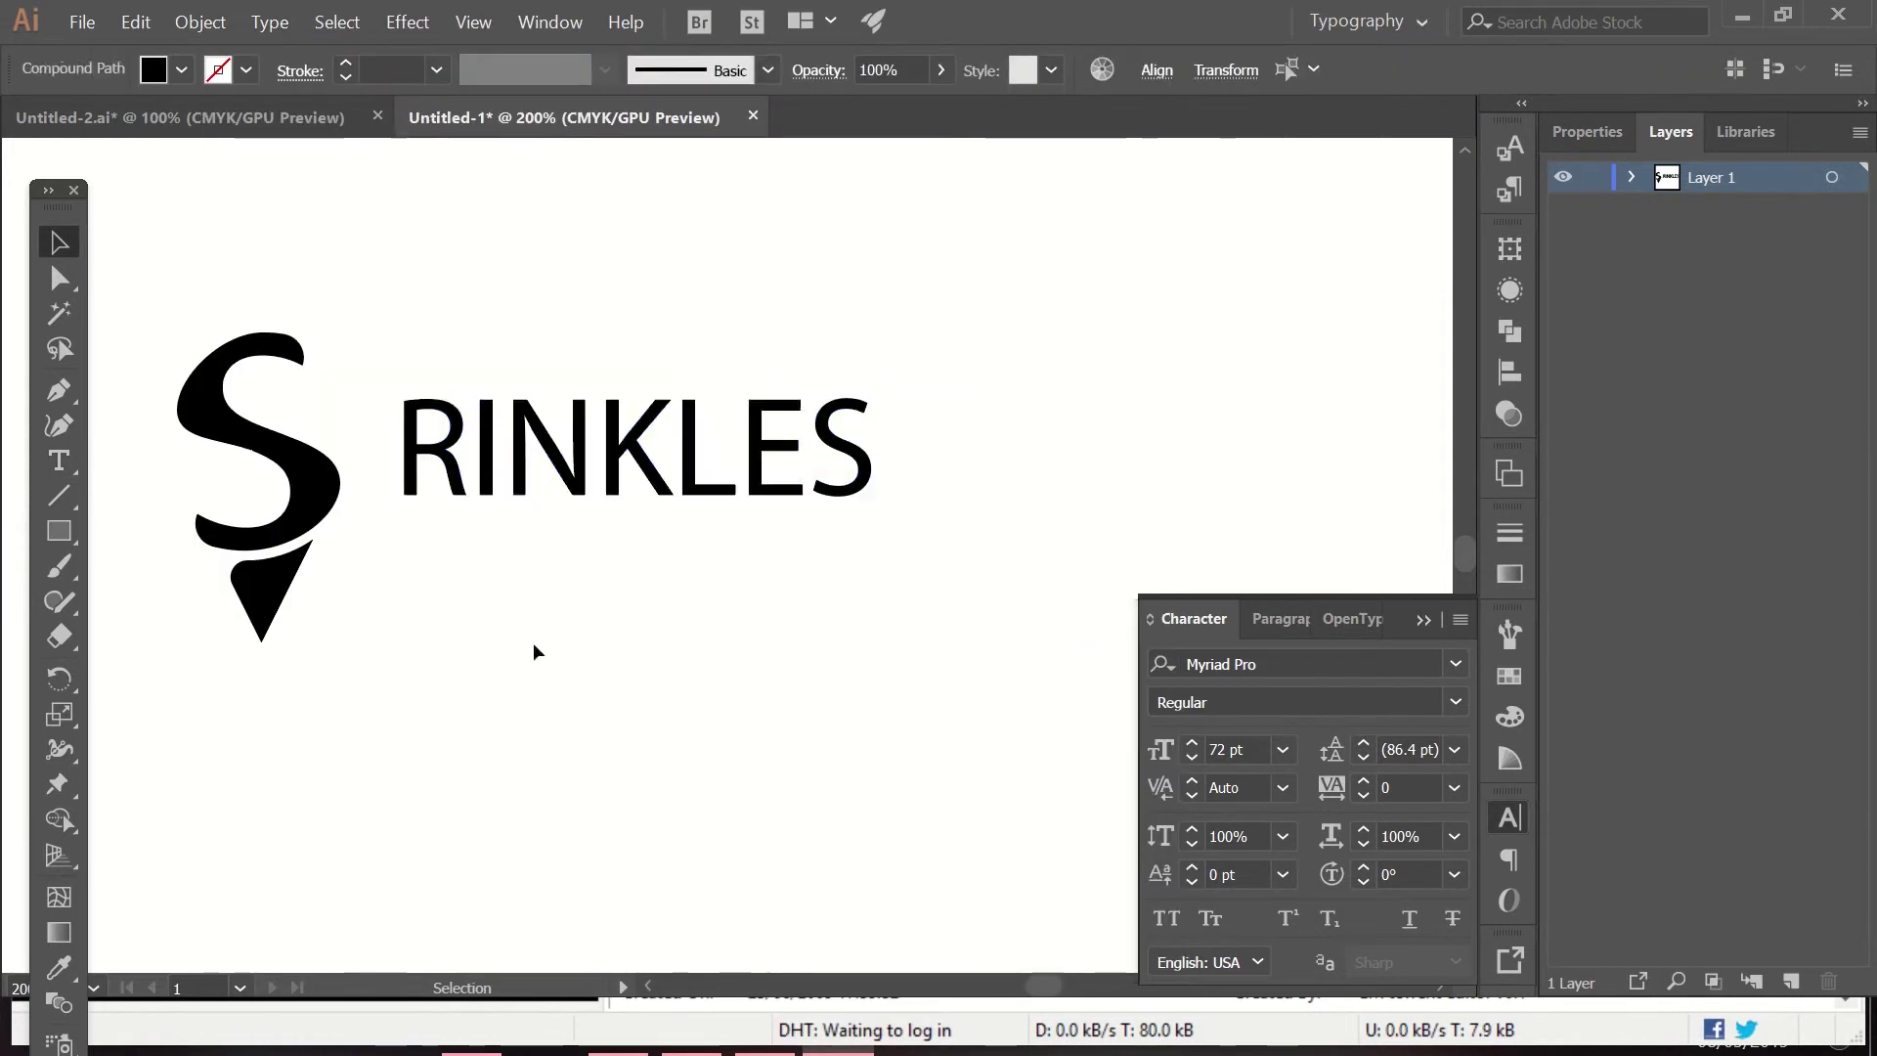
Step: Show the rulers along the edges of the document
click(466, 557)
scroll(467, 560, up, 1)
scroll(468, 560, up, 1)
click(332, 21)
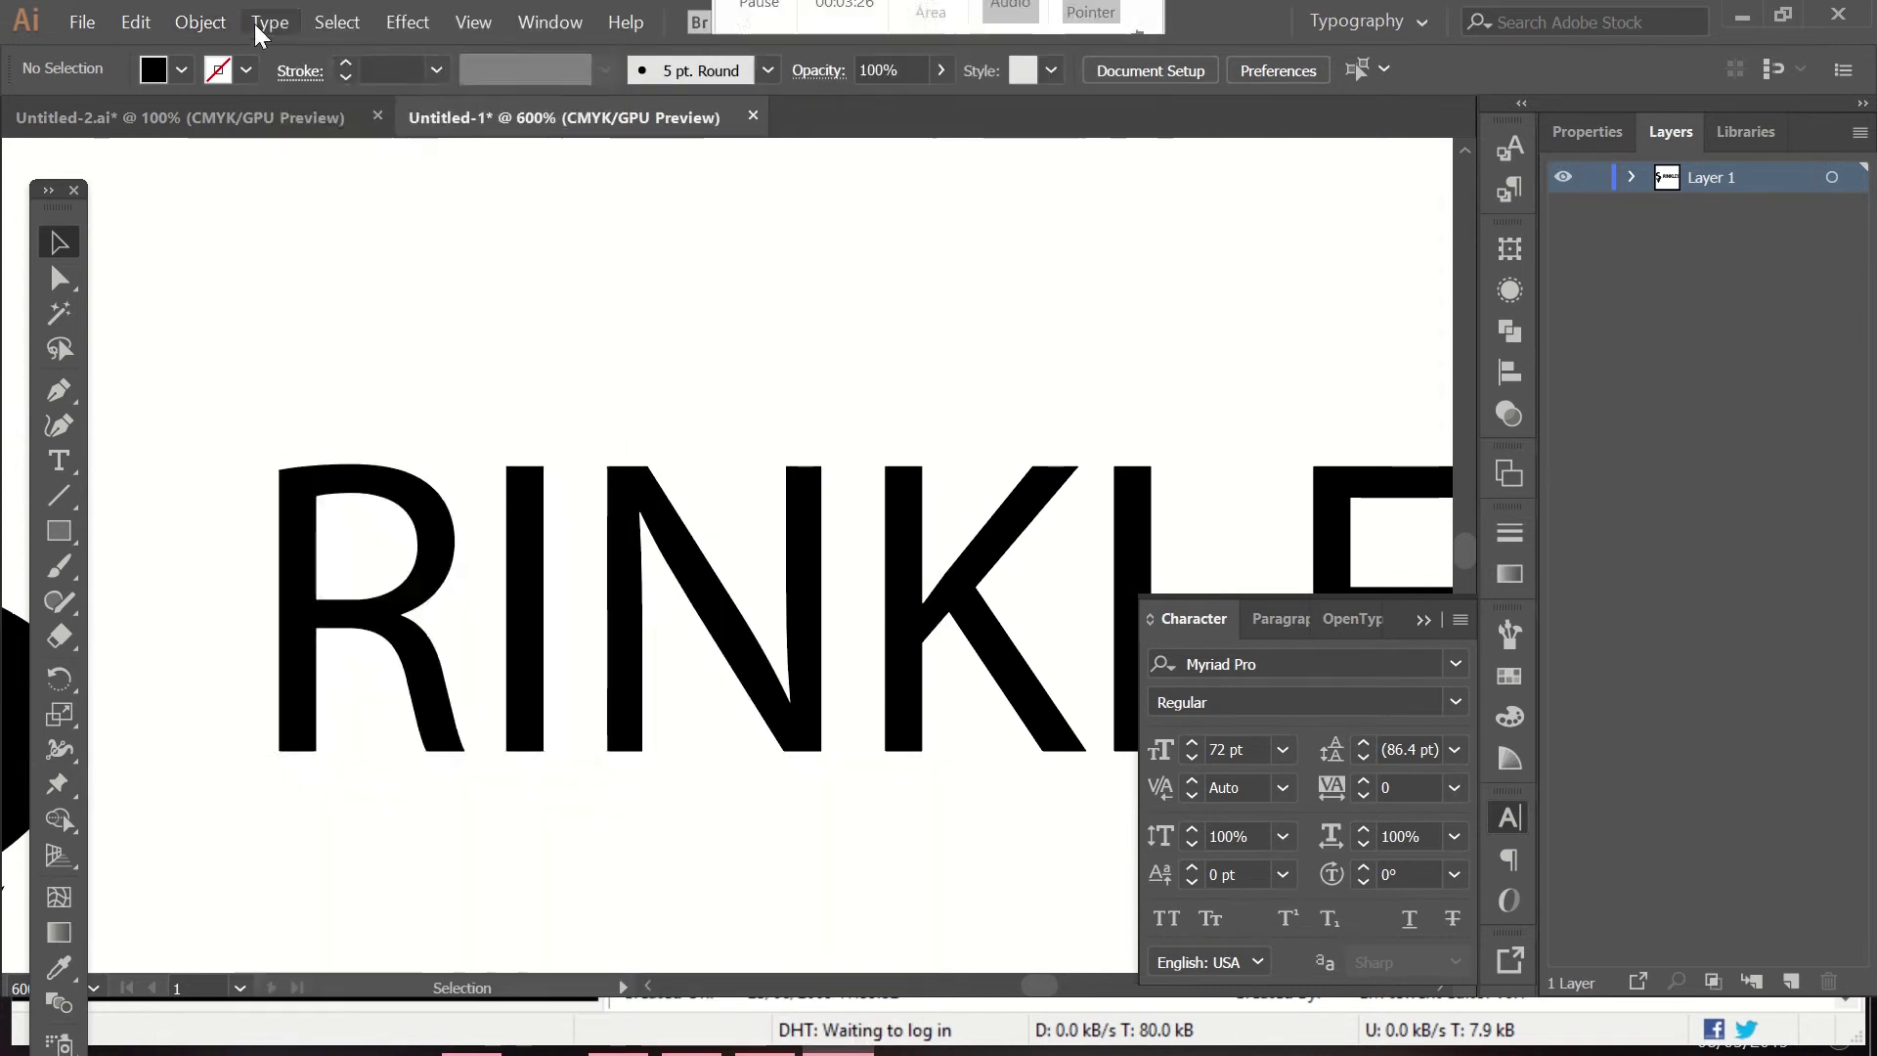
click(338, 22)
mouse_move(408, 21)
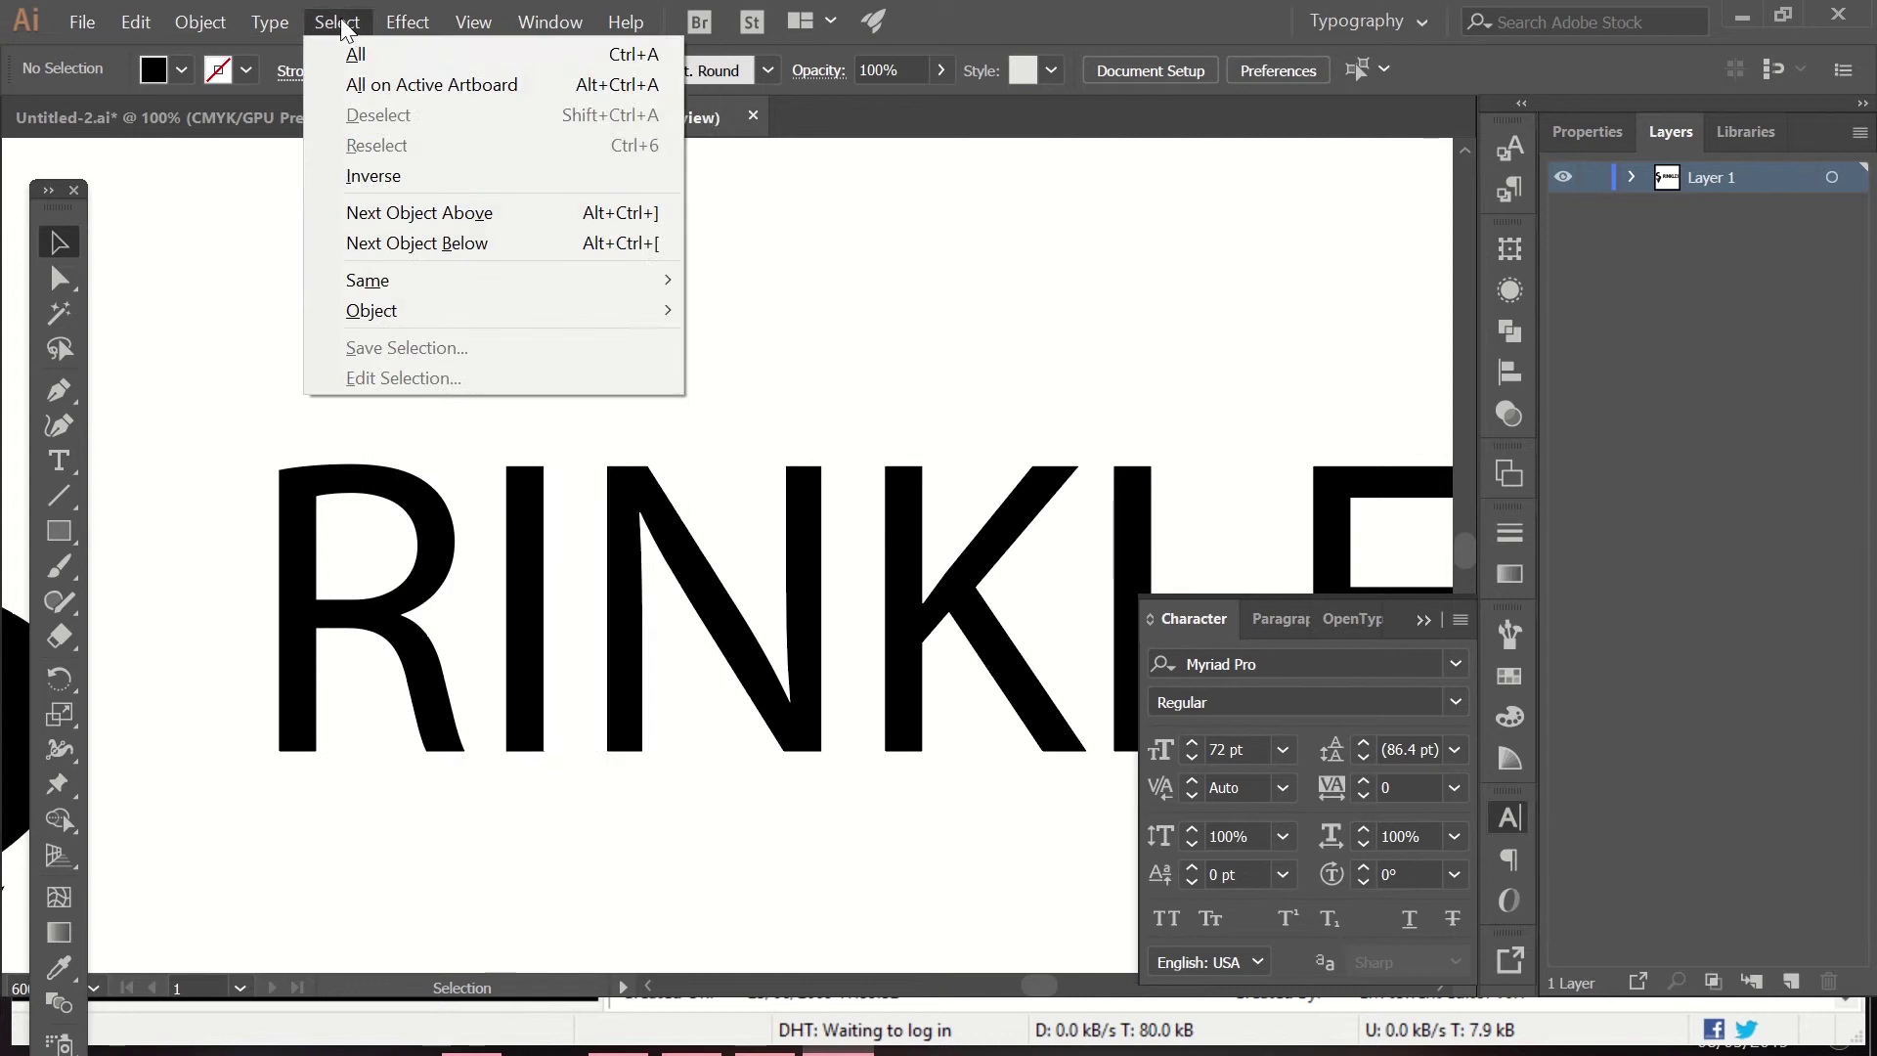
mouse_move(473, 22)
mouse_move(702, 614)
click(1023, 608)
key(ctrl+minus)
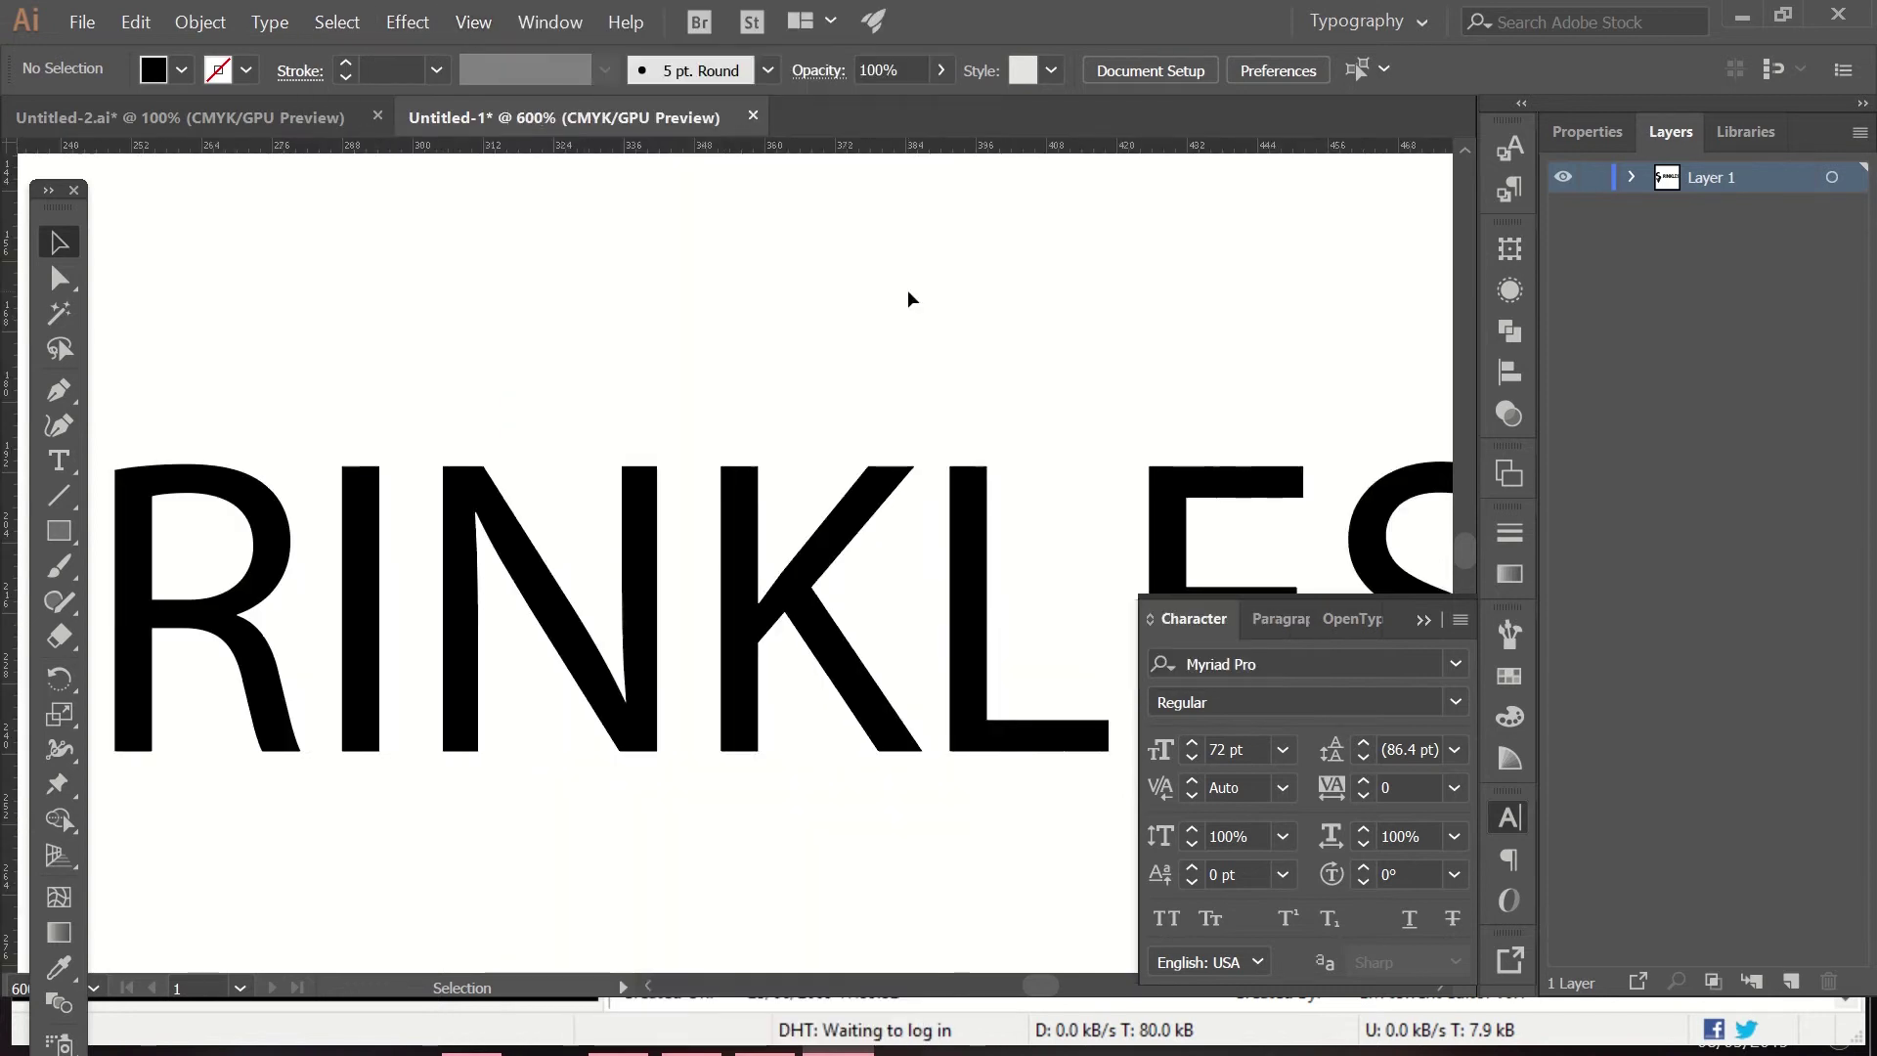
Step: Round the sharp corner on the upper terminal of the S in the mark
click(343, 309)
scroll(343, 309, up, 6)
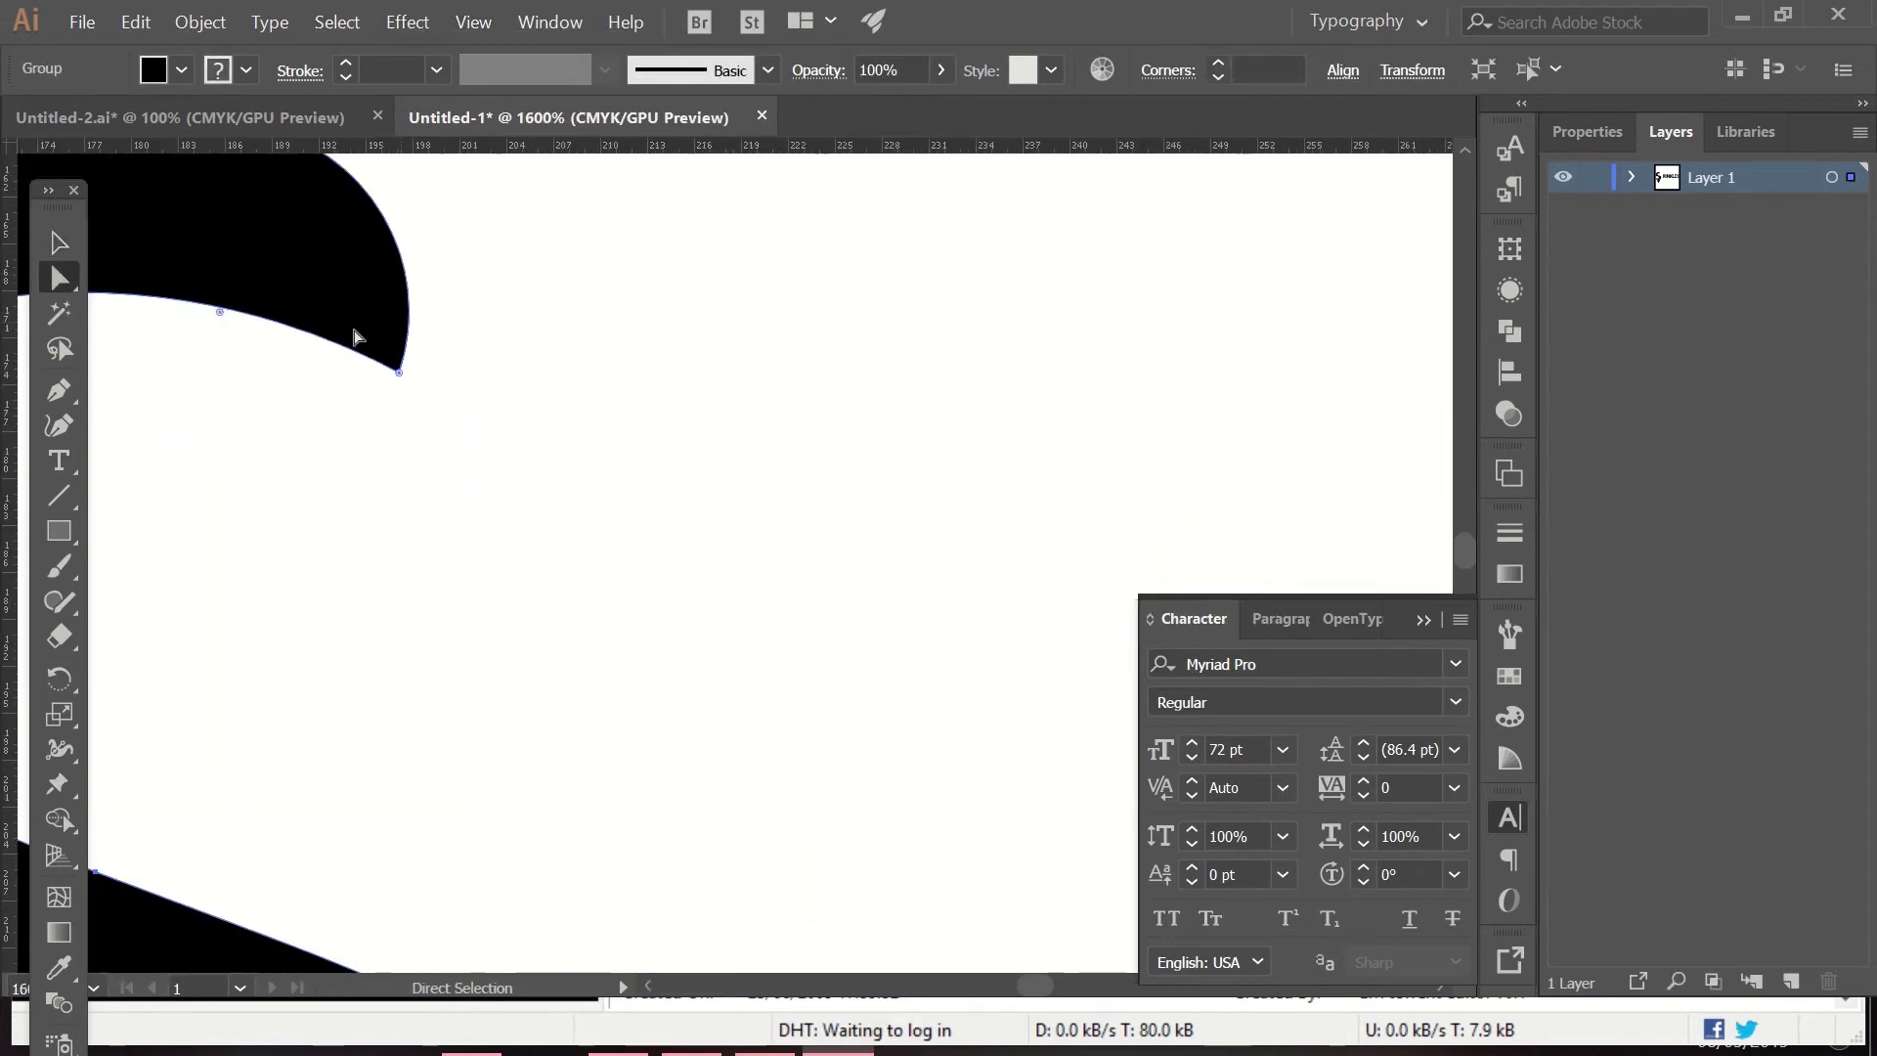
key(a)
scroll(779, 700, down, 3)
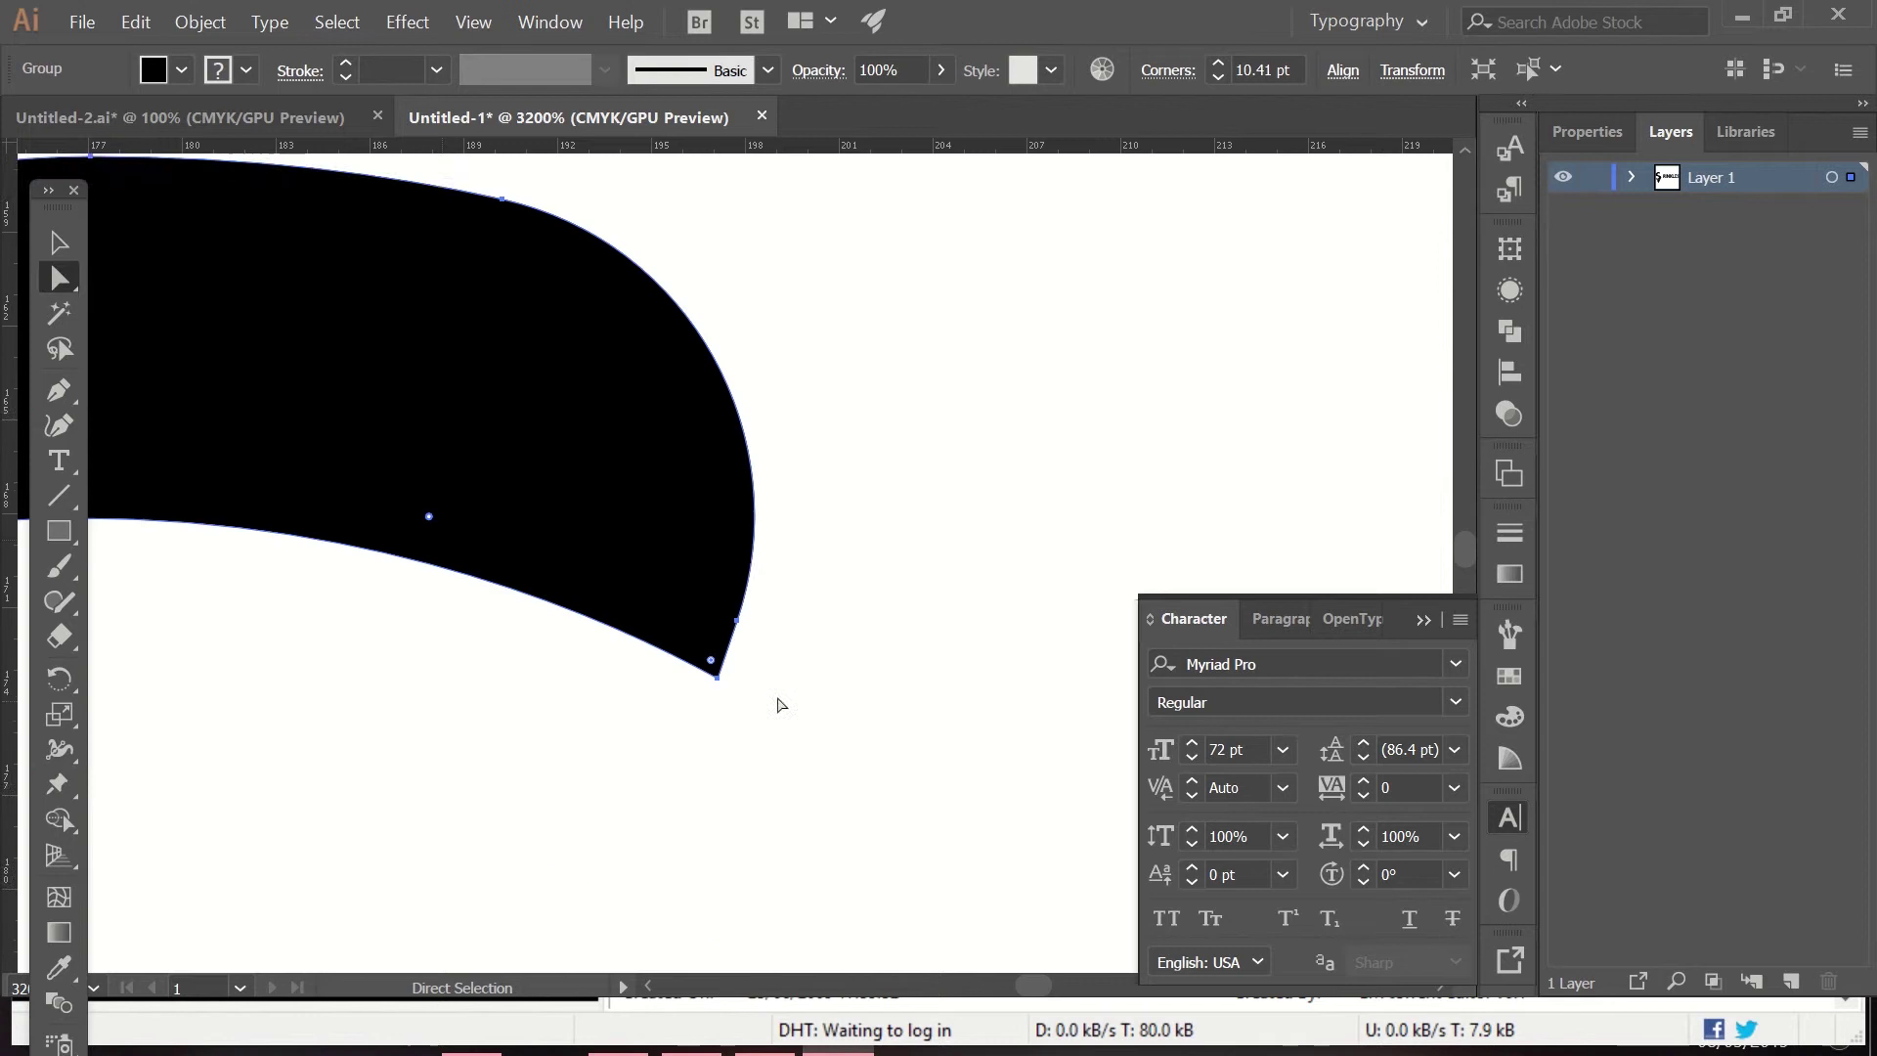
drag(700, 635, 679, 566)
click(519, 747)
Step: Round the sharp corner on the lower-left terminal of the S in the mark
scroll(519, 747, down, 3)
scroll(306, 700, down, 3)
scroll(612, 682, up, 6)
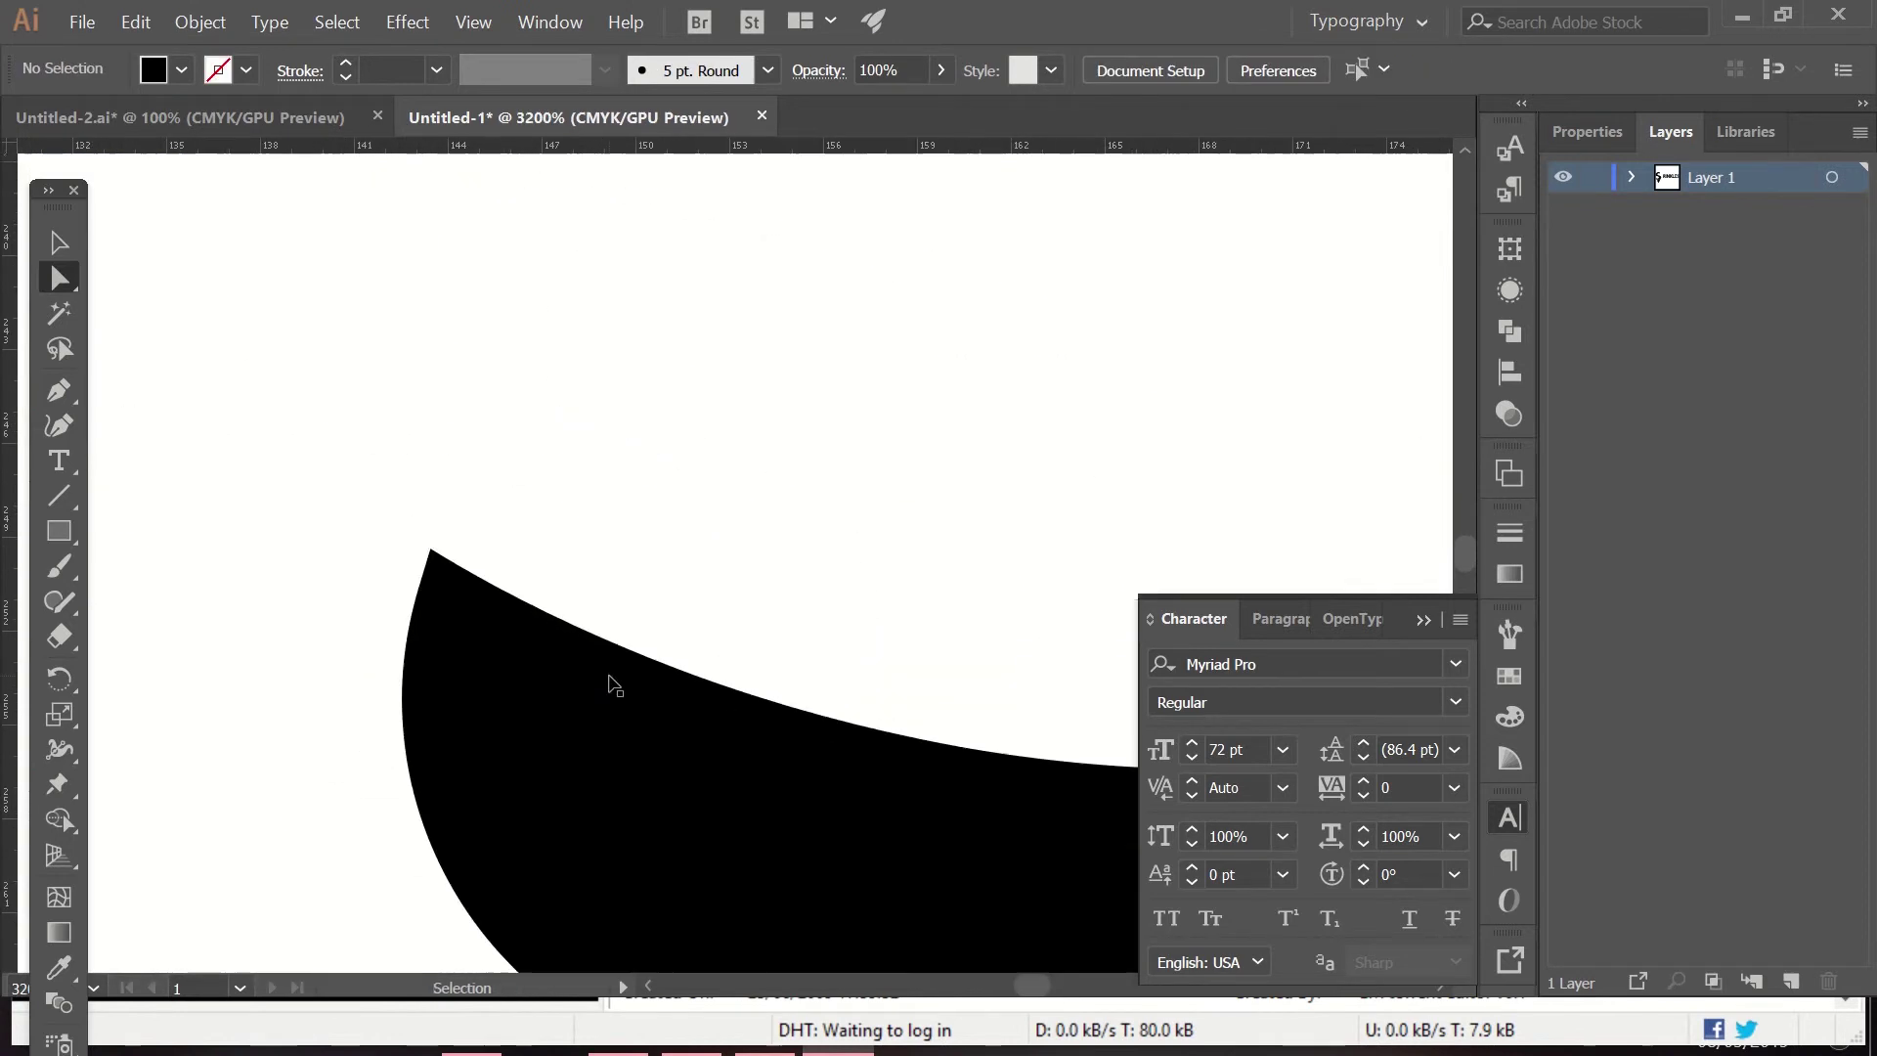
click(782, 673)
drag(437, 538, 469, 586)
click(691, 516)
Step: Round the sharp upper-right tip of the cone below the S
scroll(691, 515, down, 5)
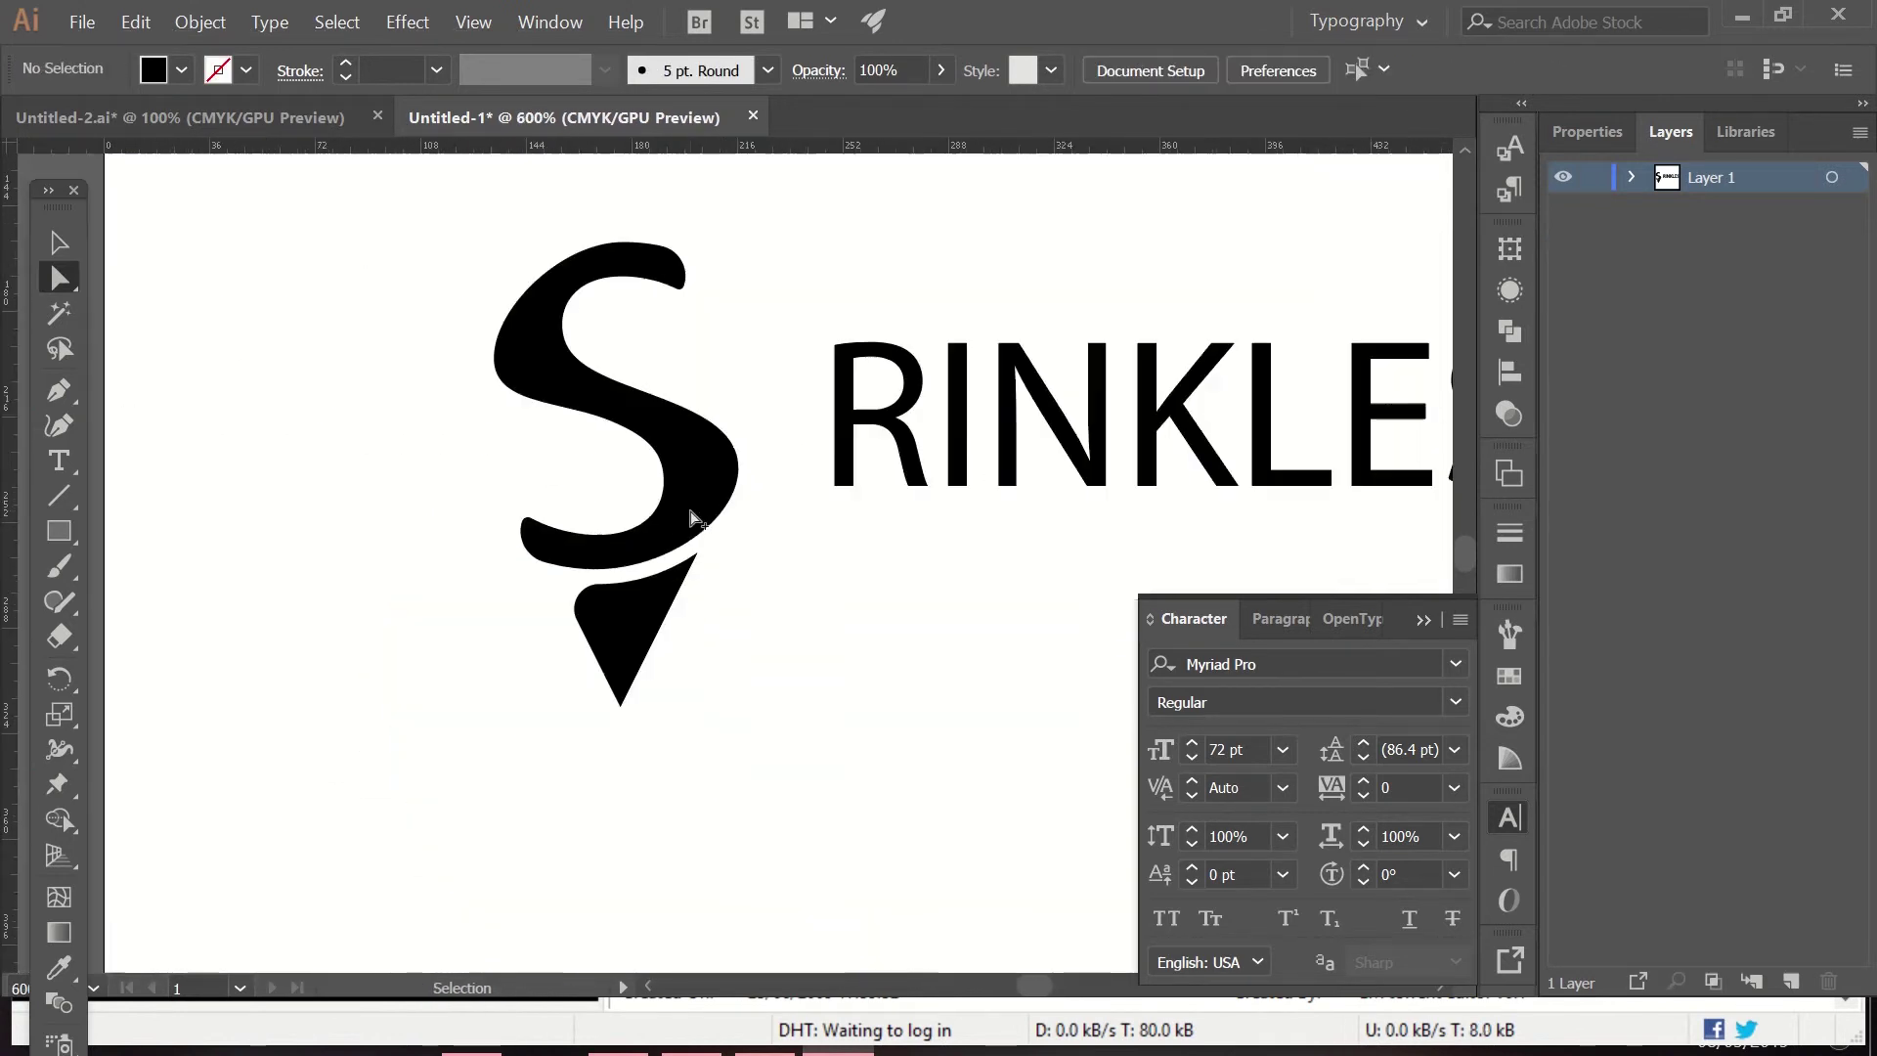
click(684, 513)
scroll(776, 390, up, 5)
click(749, 455)
click(900, 442)
scroll(900, 442, down, 5)
scroll(758, 352, up, 4)
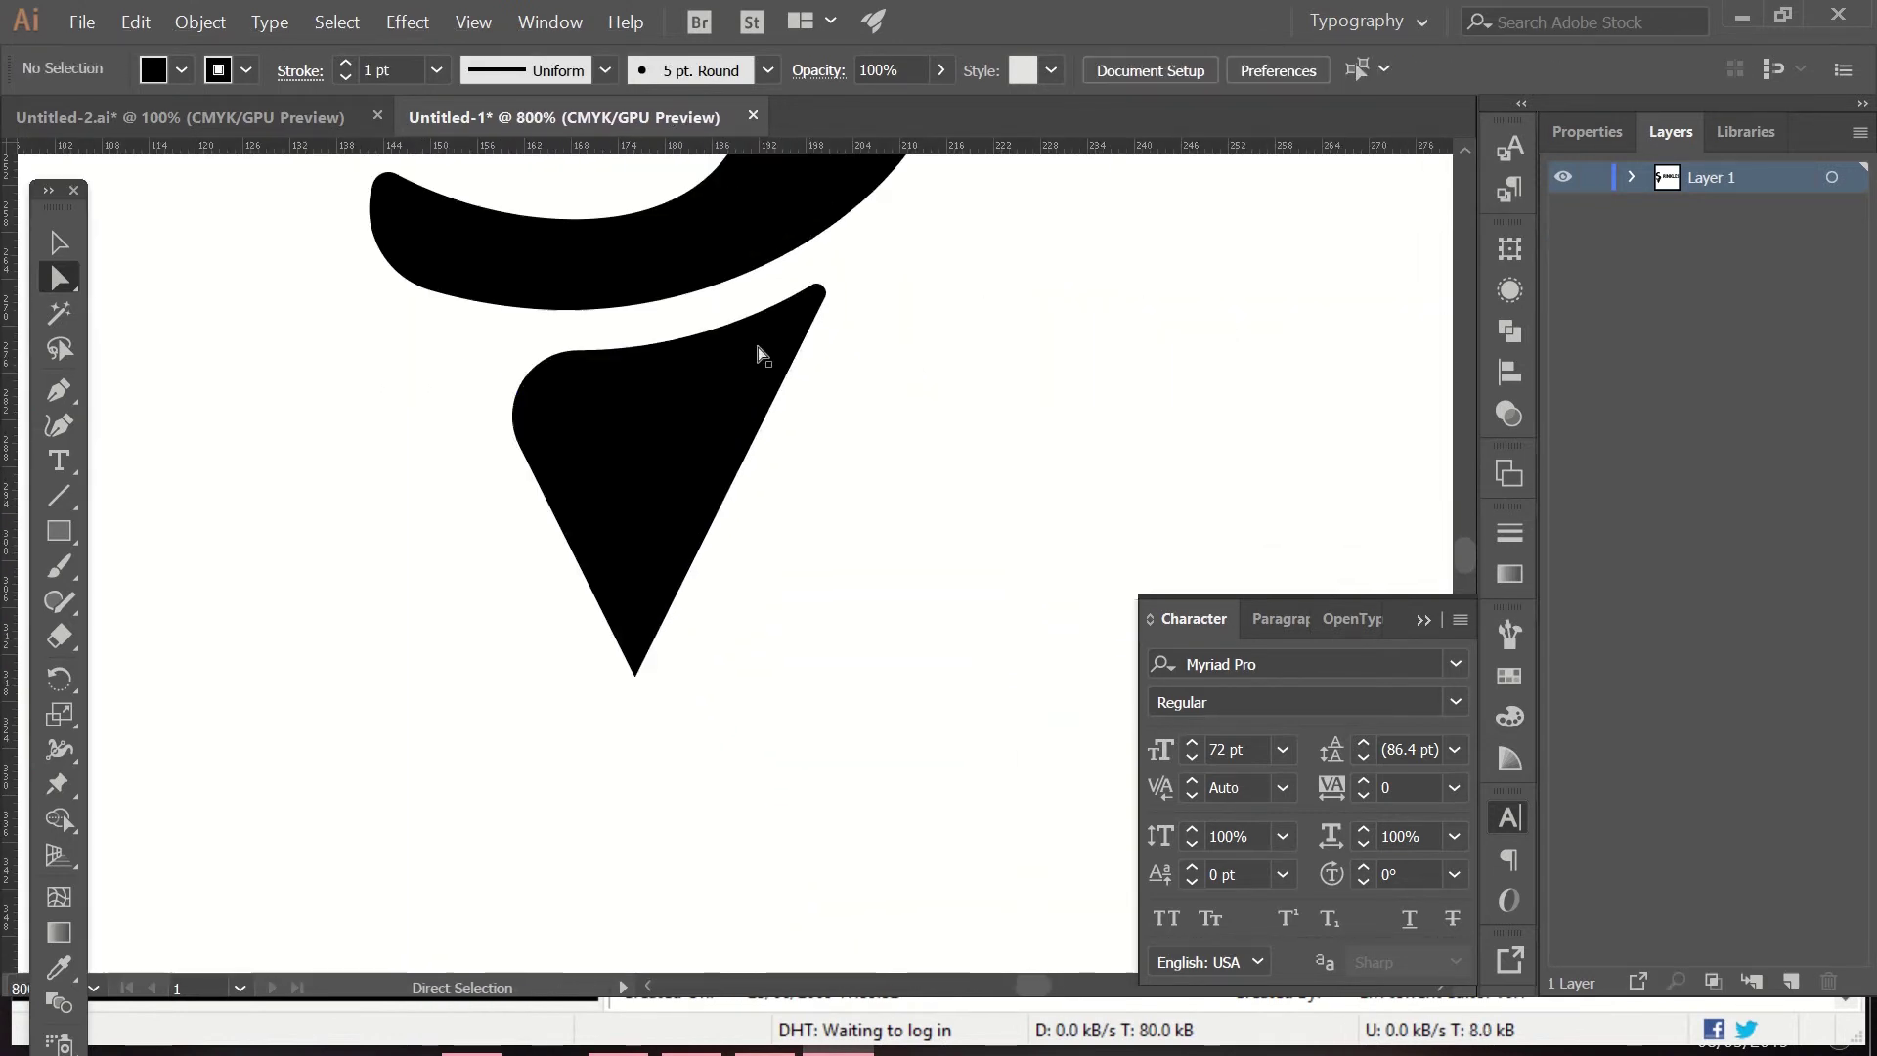
click(821, 299)
click(909, 288)
scroll(759, 616, down, 5)
scroll(812, 590, up, 4)
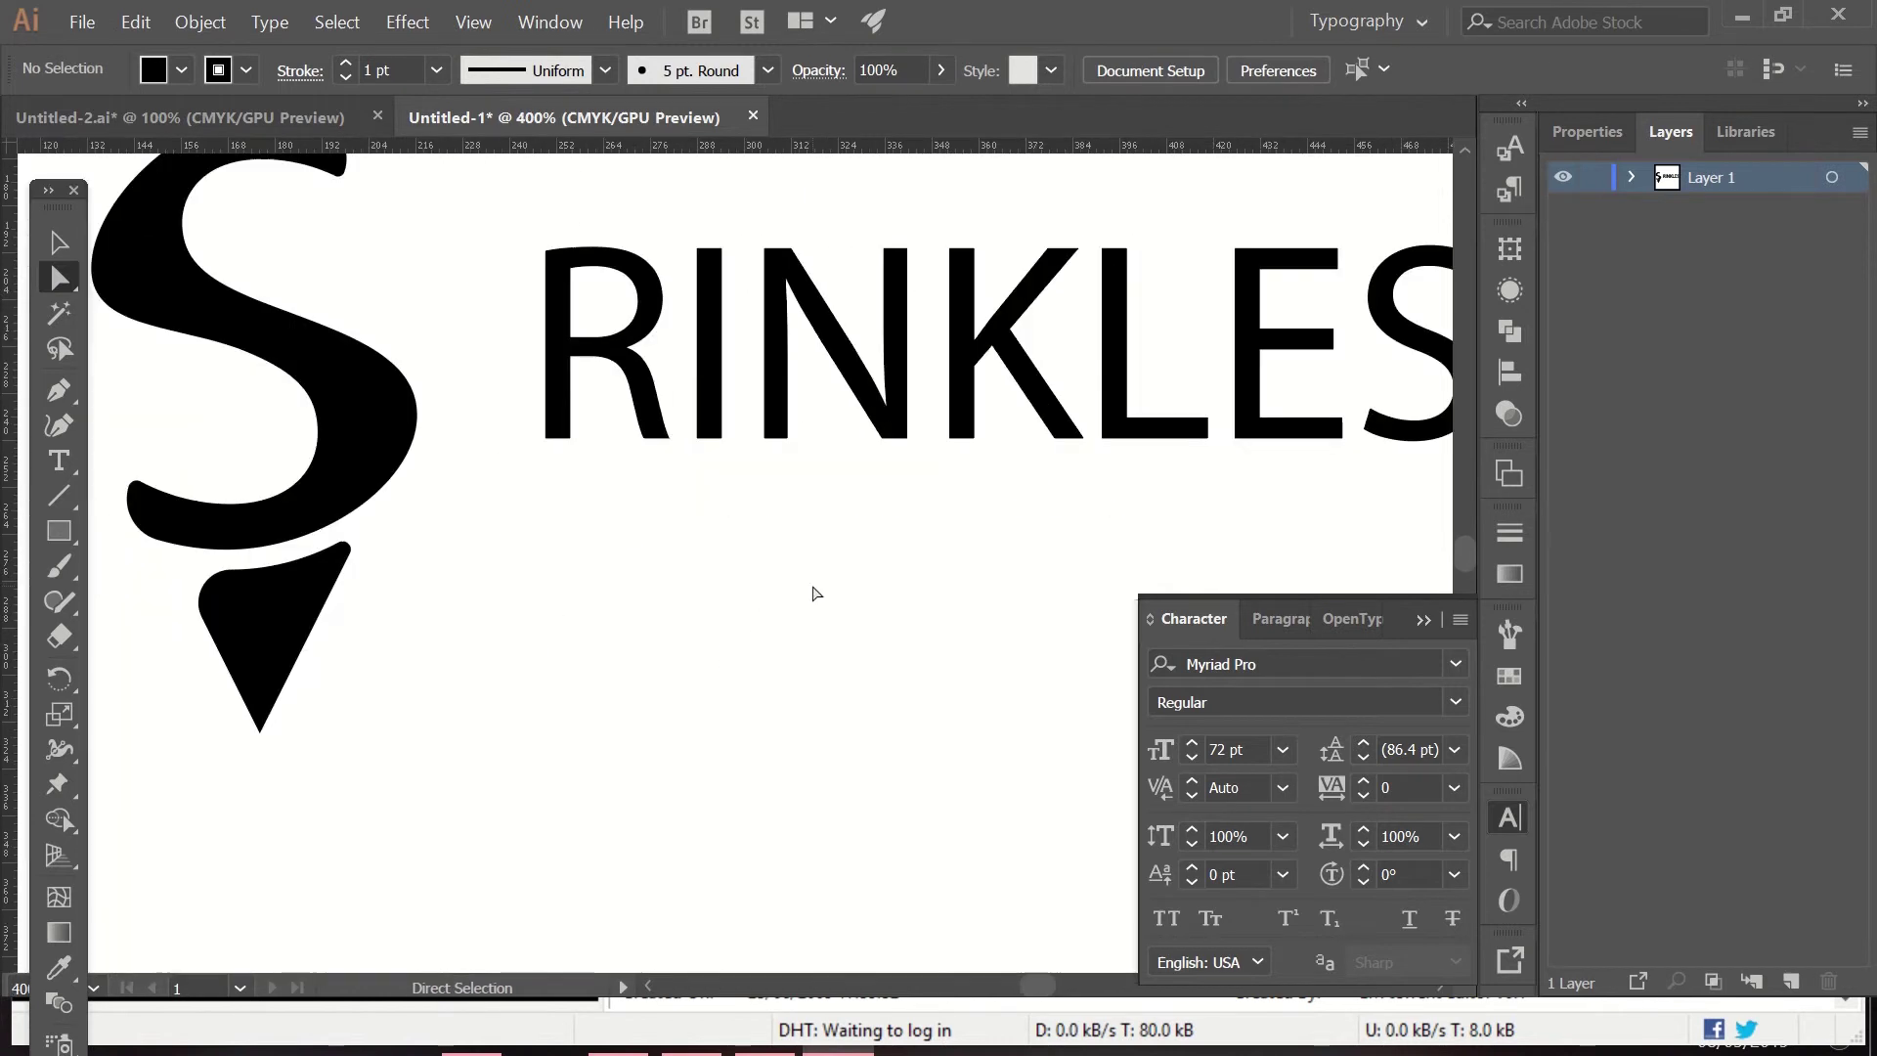
Step: Select all the outlined RINKLES letters and round their corners together
scroll(812, 590, up, 1)
click(622, 418)
scroll(622, 419, down, 5)
drag(428, 258, 707, 422)
scroll(707, 422, up, 5)
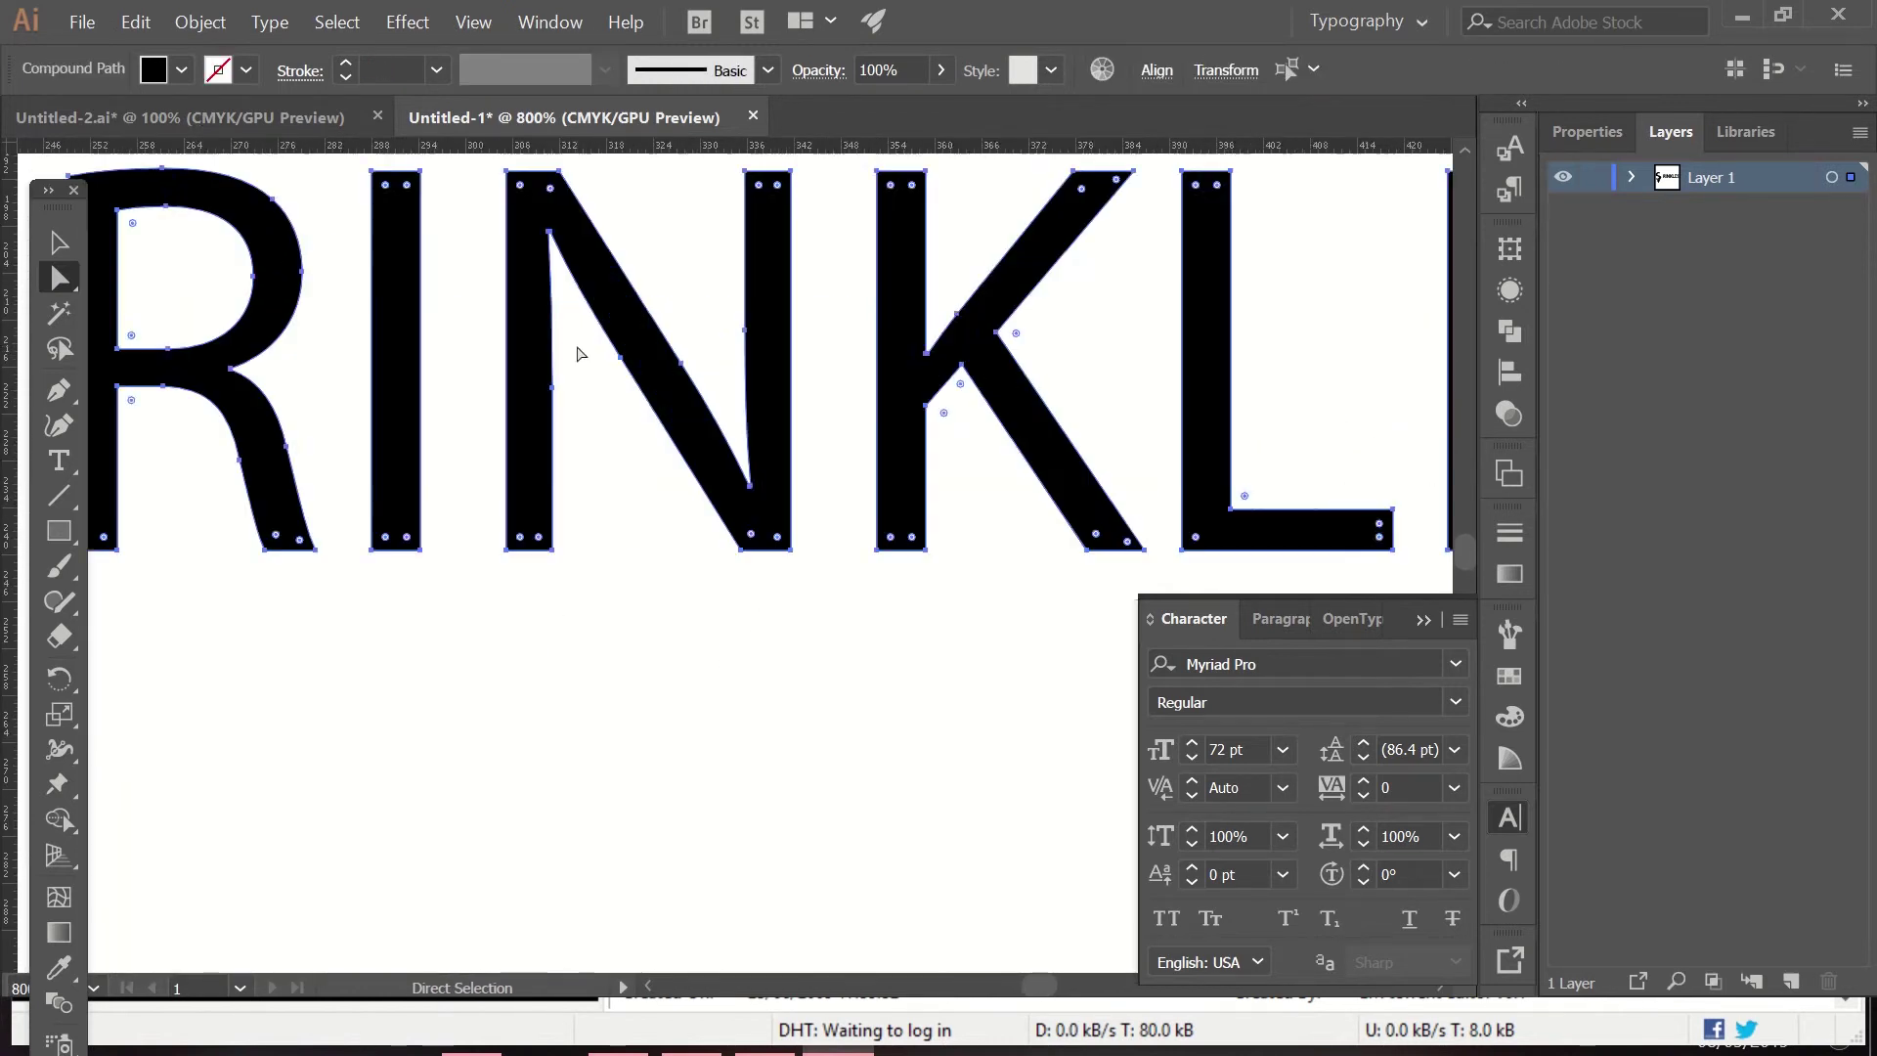
drag(279, 227, 294, 244)
click(433, 671)
scroll(671, 301, up, 2)
Step: Increase the rounding on the N's upper-left and lower-right outer corners where the diagonal meets the stems
click(683, 310)
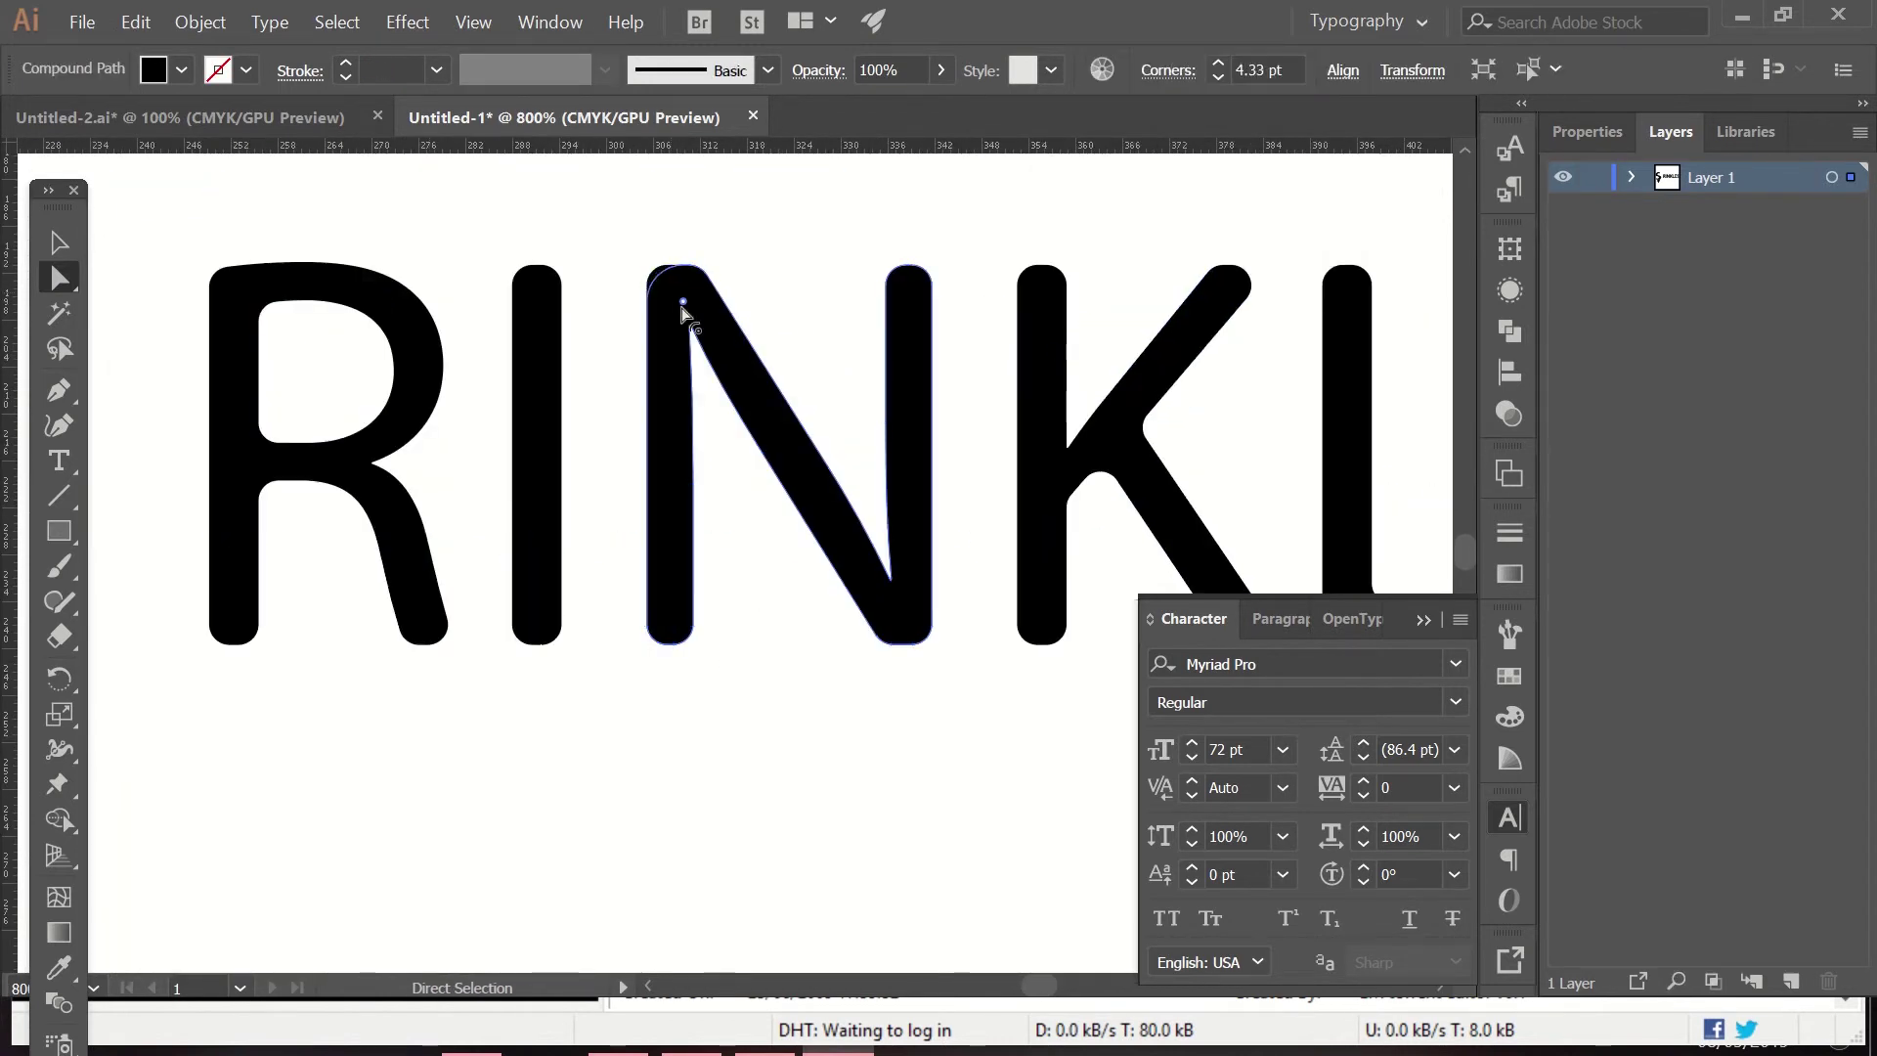
drag(692, 294, 677, 305)
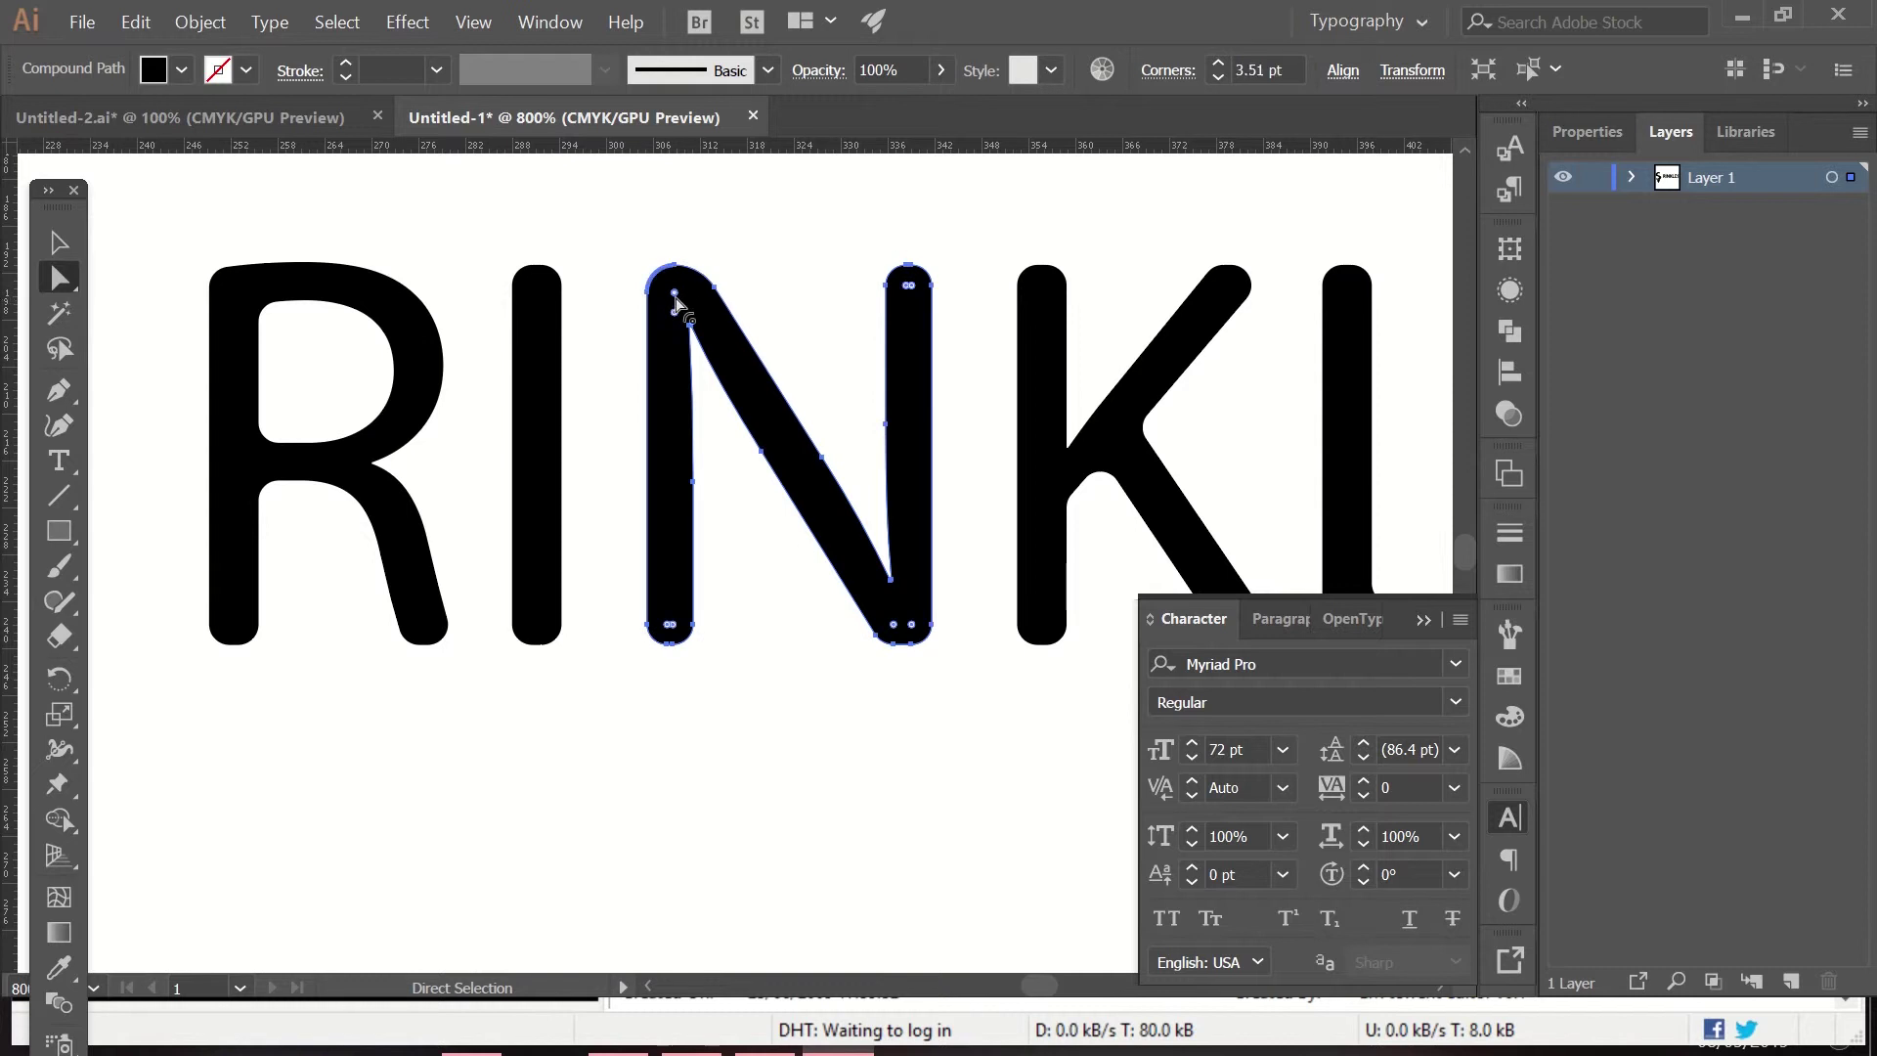
click(851, 679)
click(899, 633)
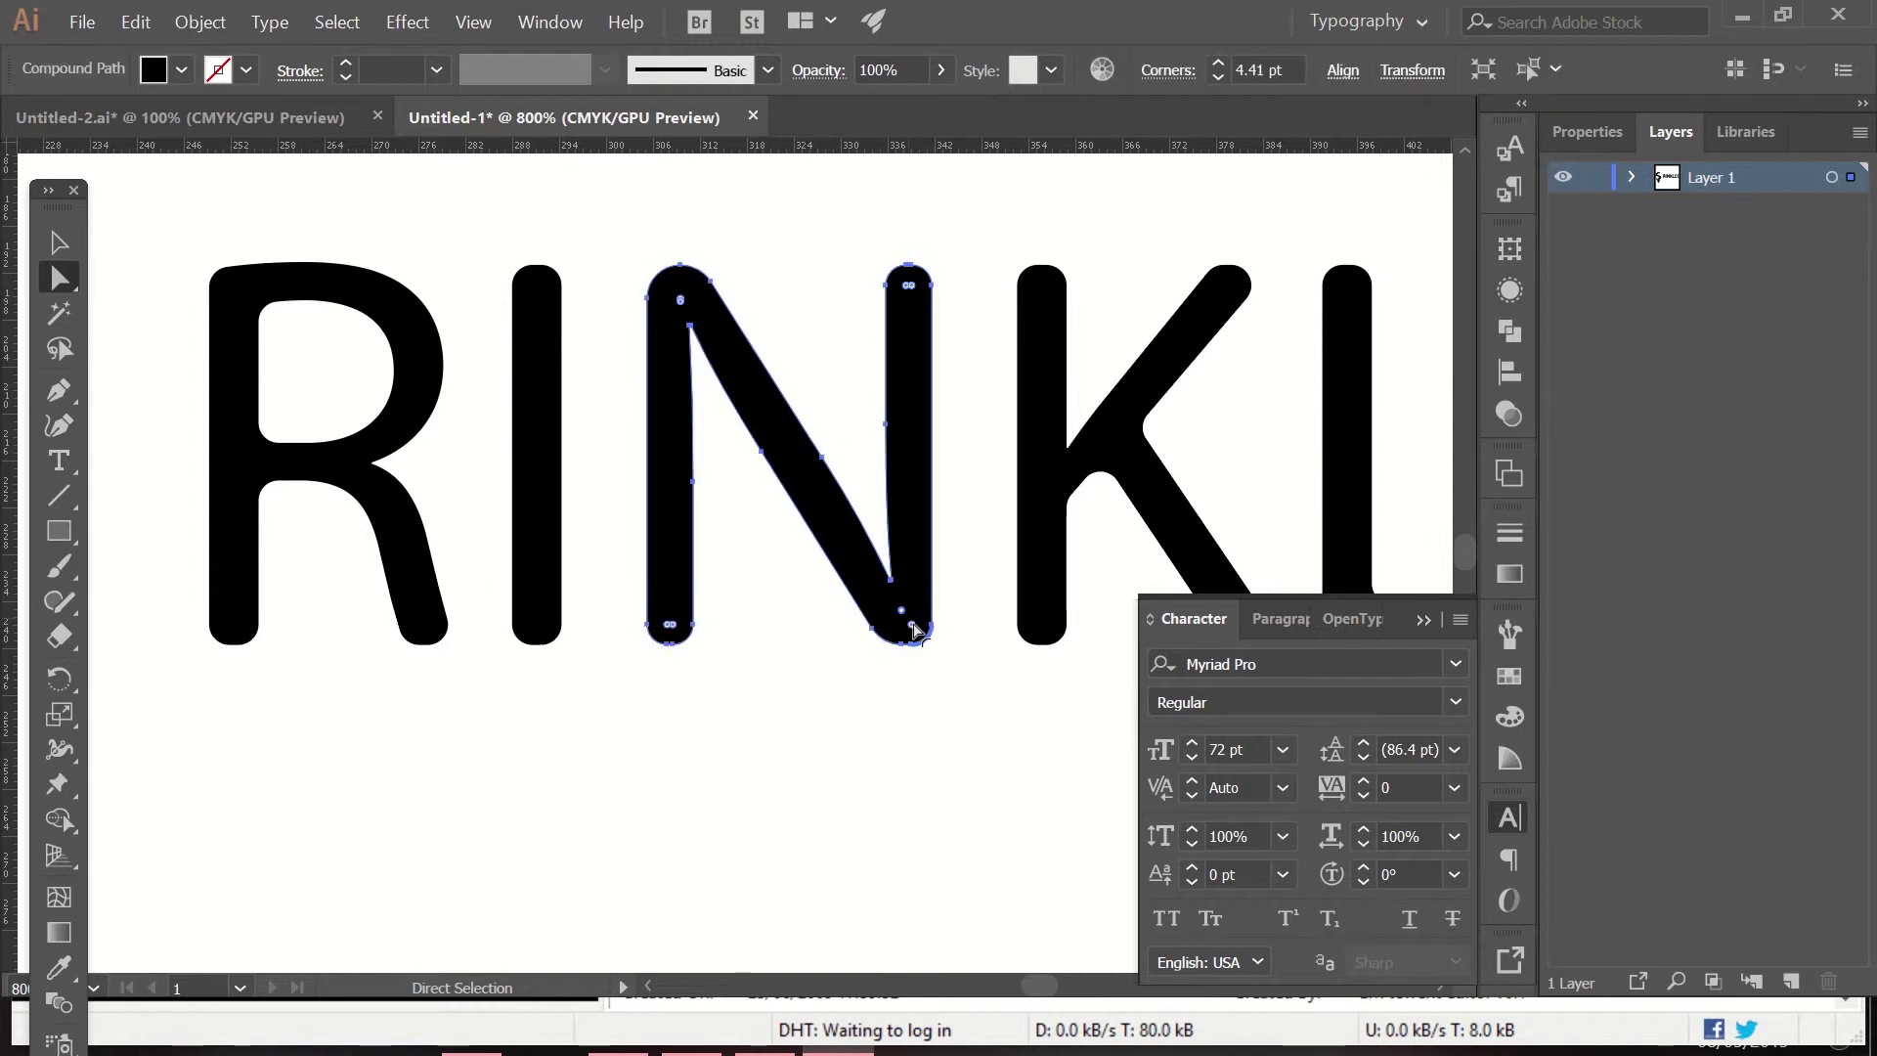
Step: Adjust the rounding on the N's lower-left and upper-right stem ends
click(796, 713)
click(669, 631)
click(700, 662)
drag(700, 661, 641, 601)
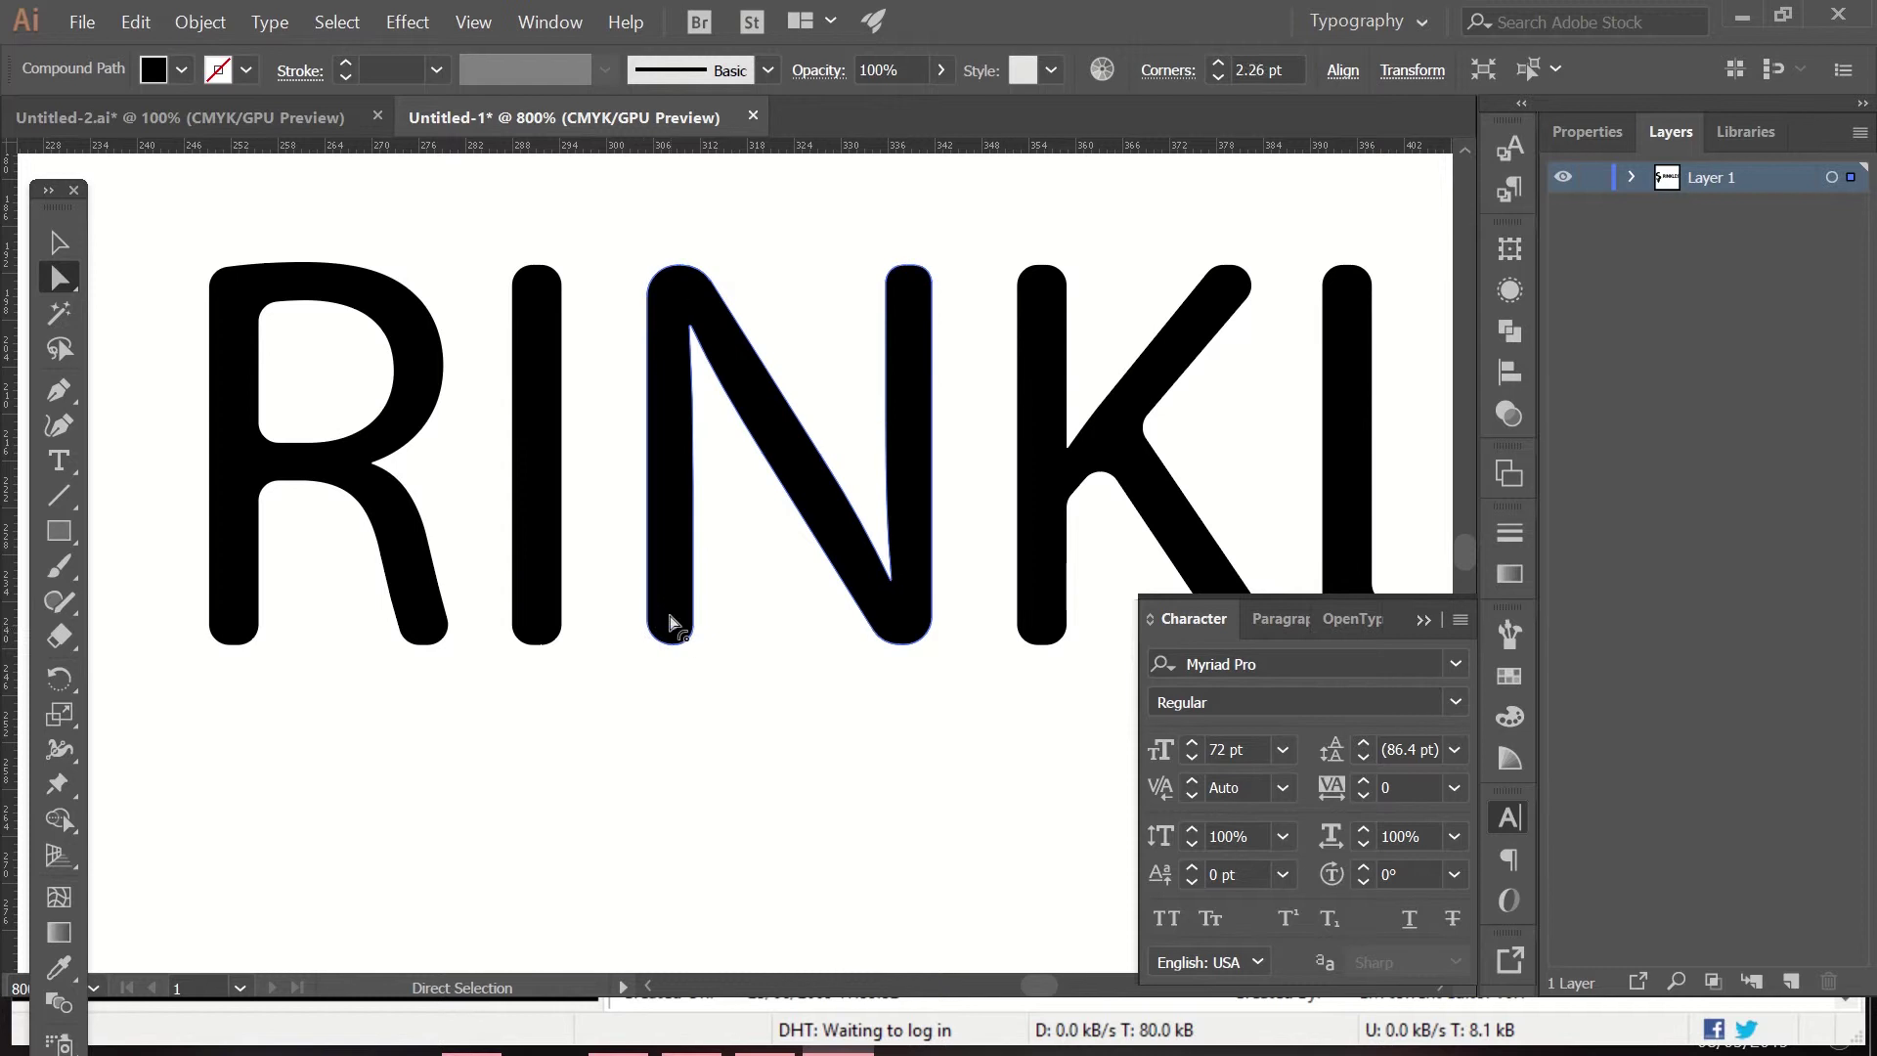
click(661, 293)
click(917, 292)
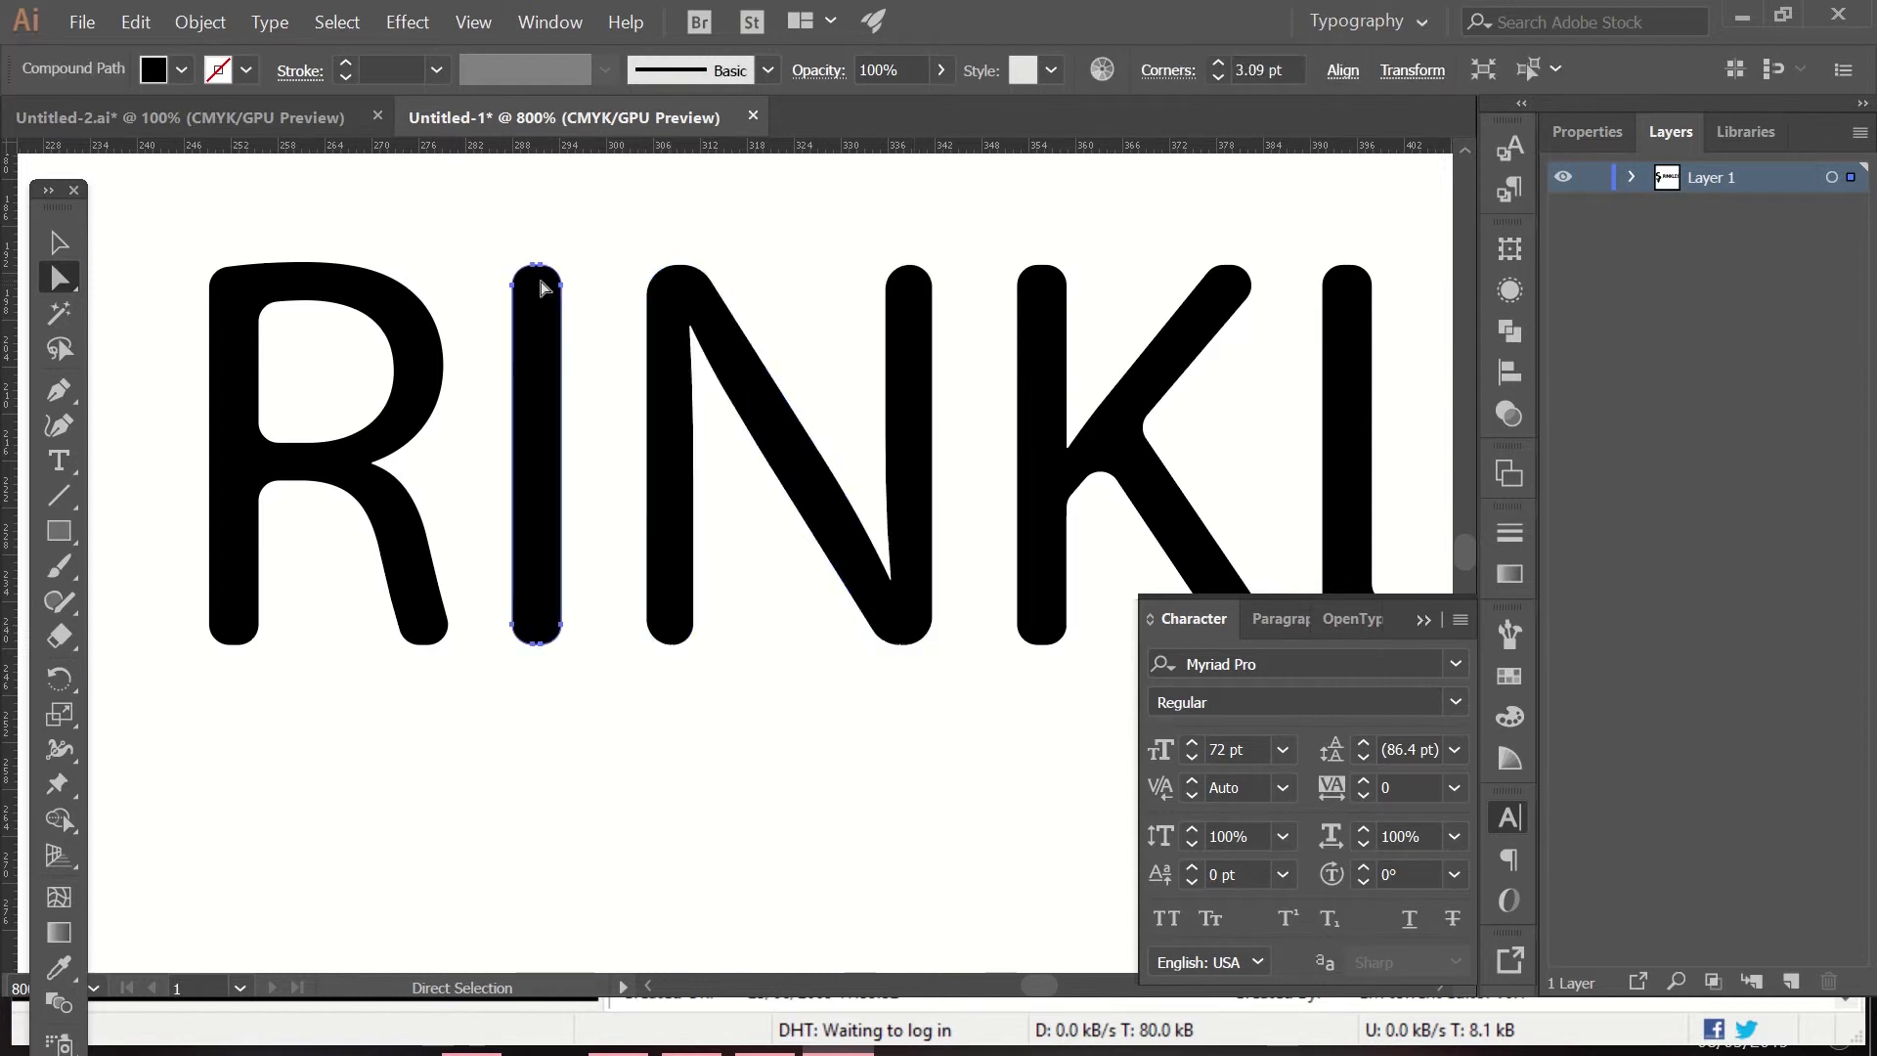
Step: Fully round the ends of the letter I
click(508, 598)
click(537, 626)
click(494, 586)
Step: Fully round the ends of the K's stem and both of its diagonal strokes
scroll(493, 586, right, 5)
click(690, 285)
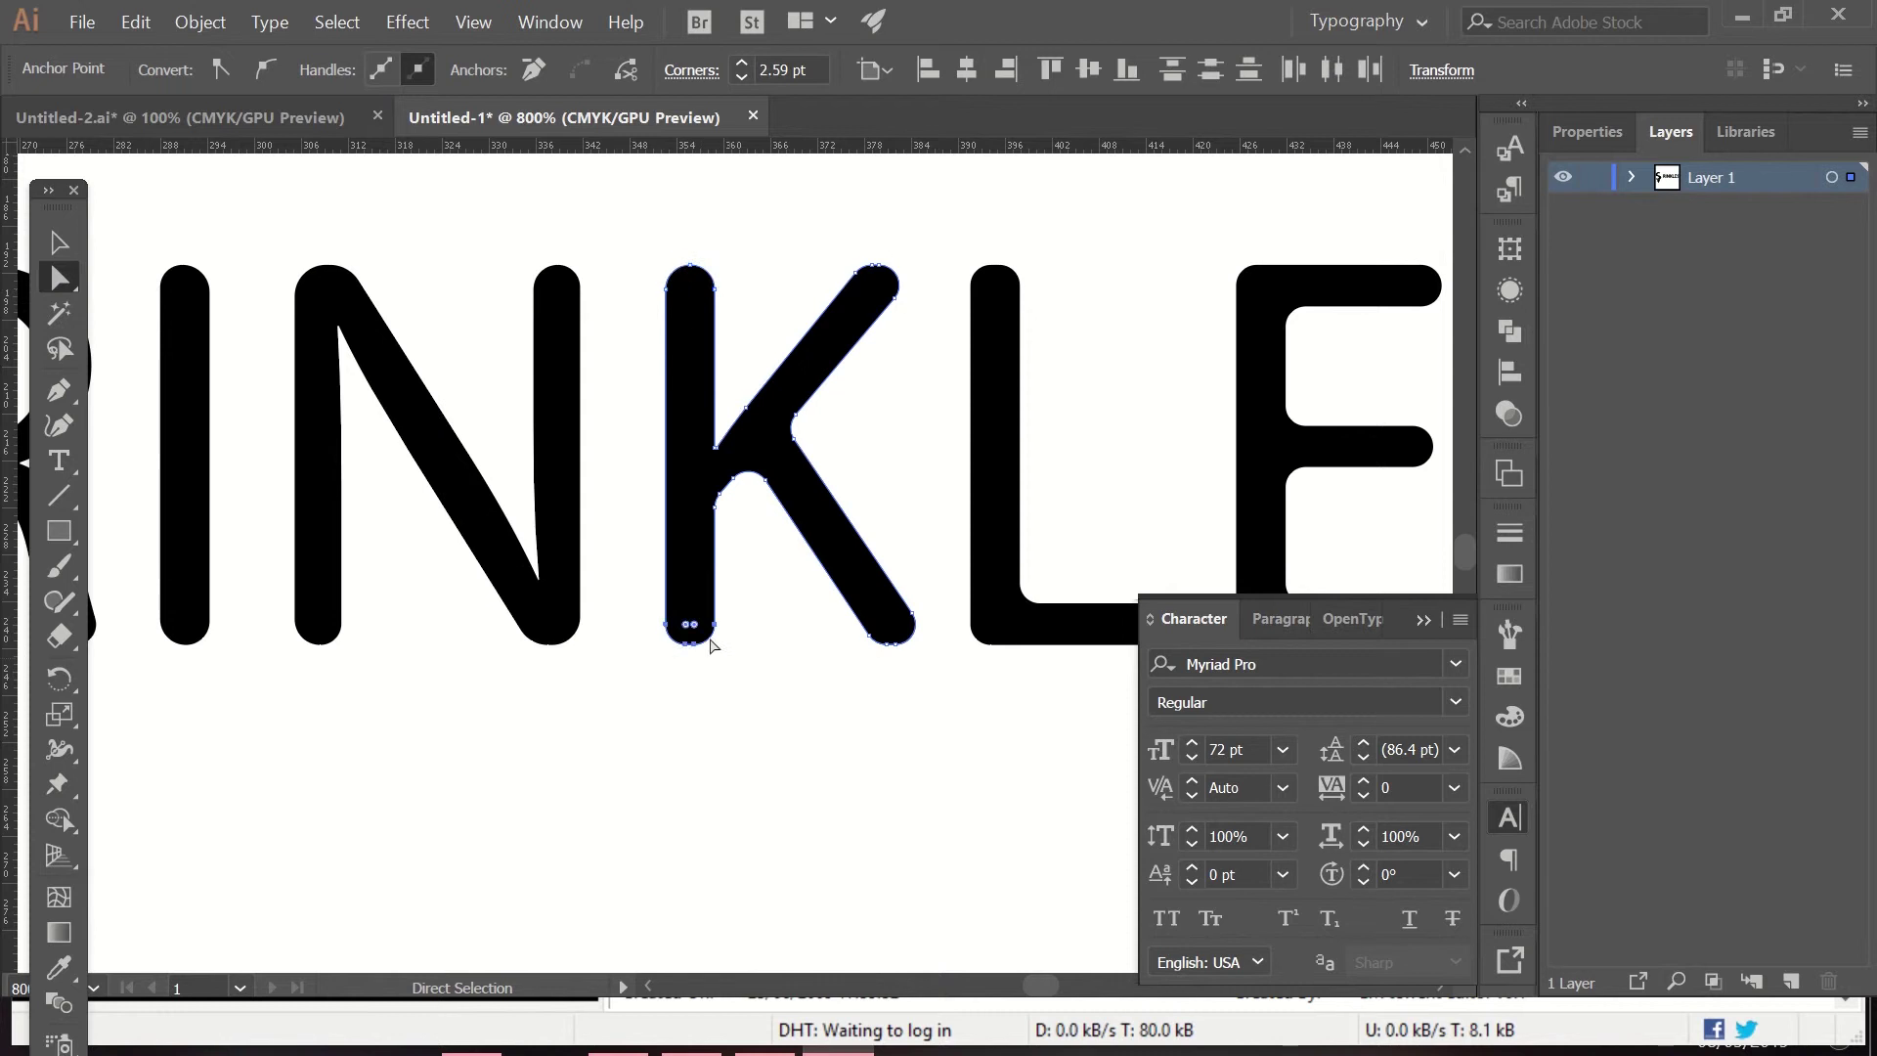
click(712, 645)
scroll(772, 703, right, 5)
click(747, 631)
click(761, 649)
click(735, 284)
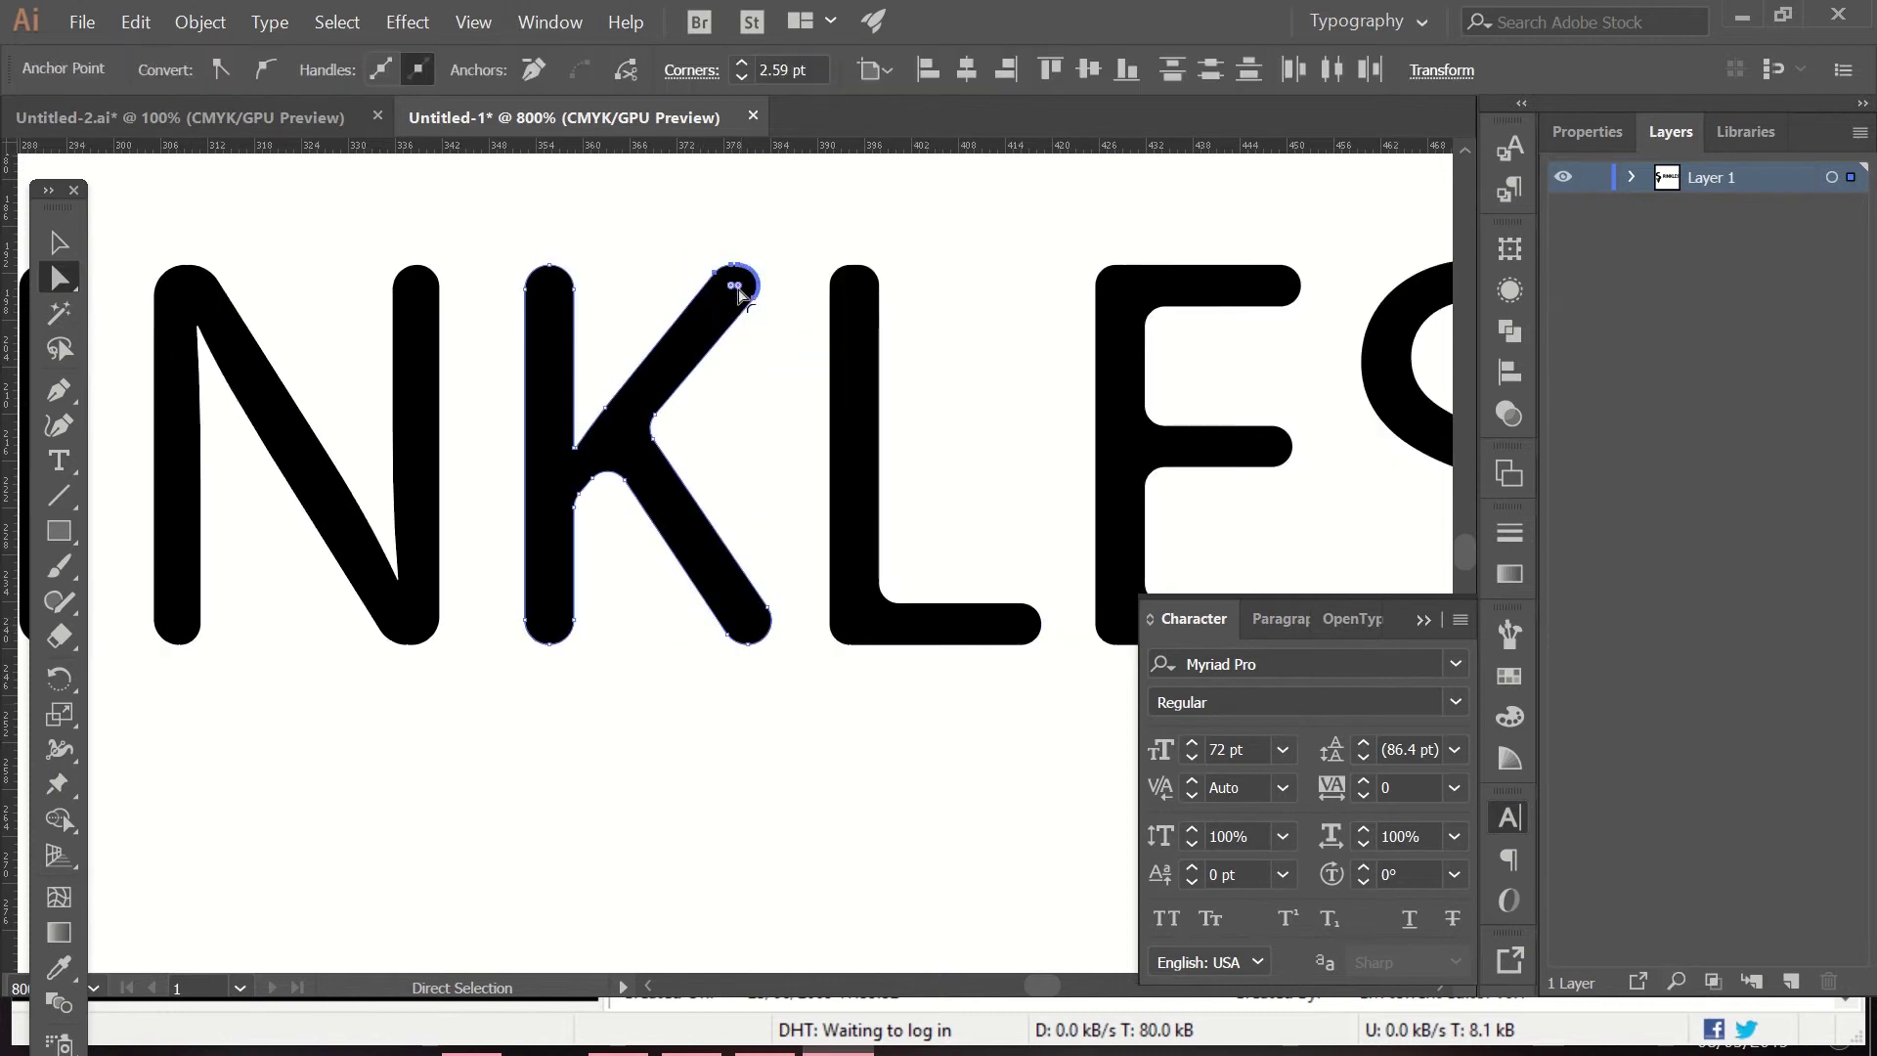
click(704, 391)
Step: Fully round the top end and the foot end of the letter L
scroll(675, 430, right, 4)
click(667, 284)
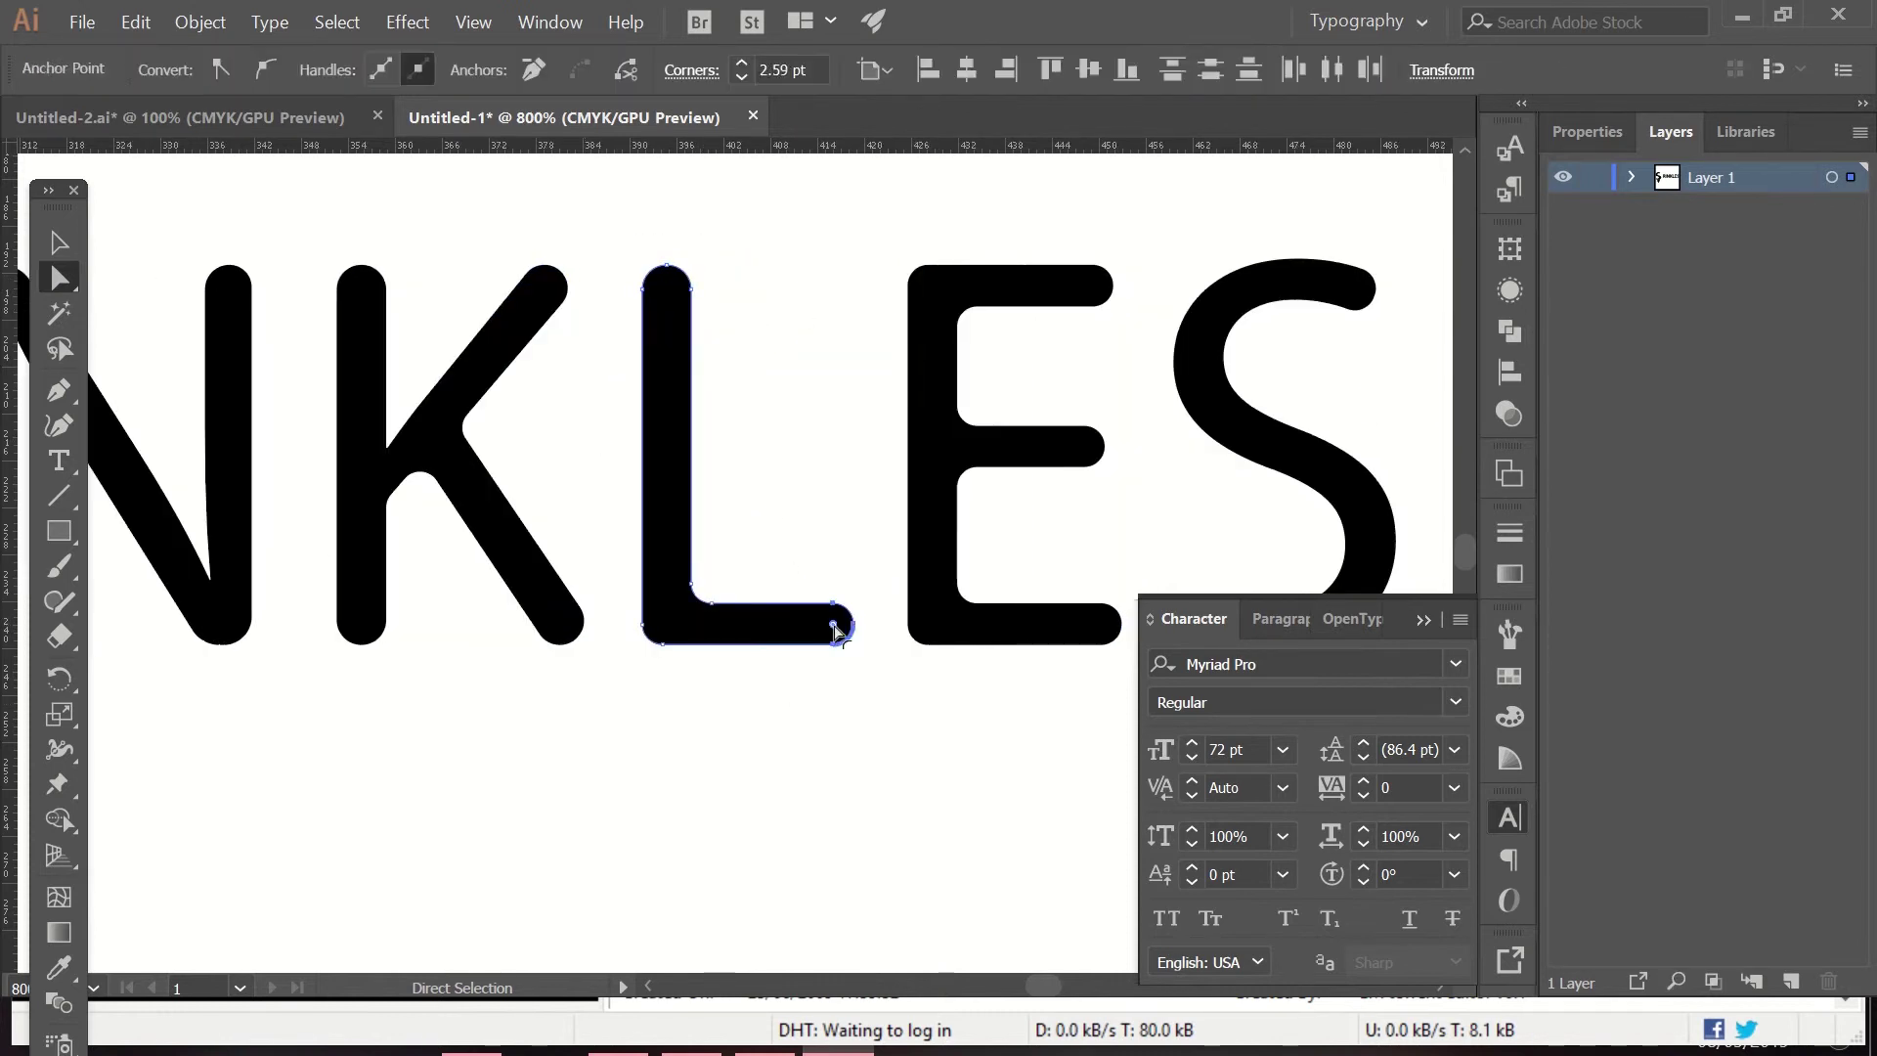
click(870, 597)
Step: Fully round the ends of the E's arms and the terminals of the final S in RINKLES
scroll(913, 574, right, 4)
click(989, 486)
scroll(978, 440, right, 5)
click(733, 620)
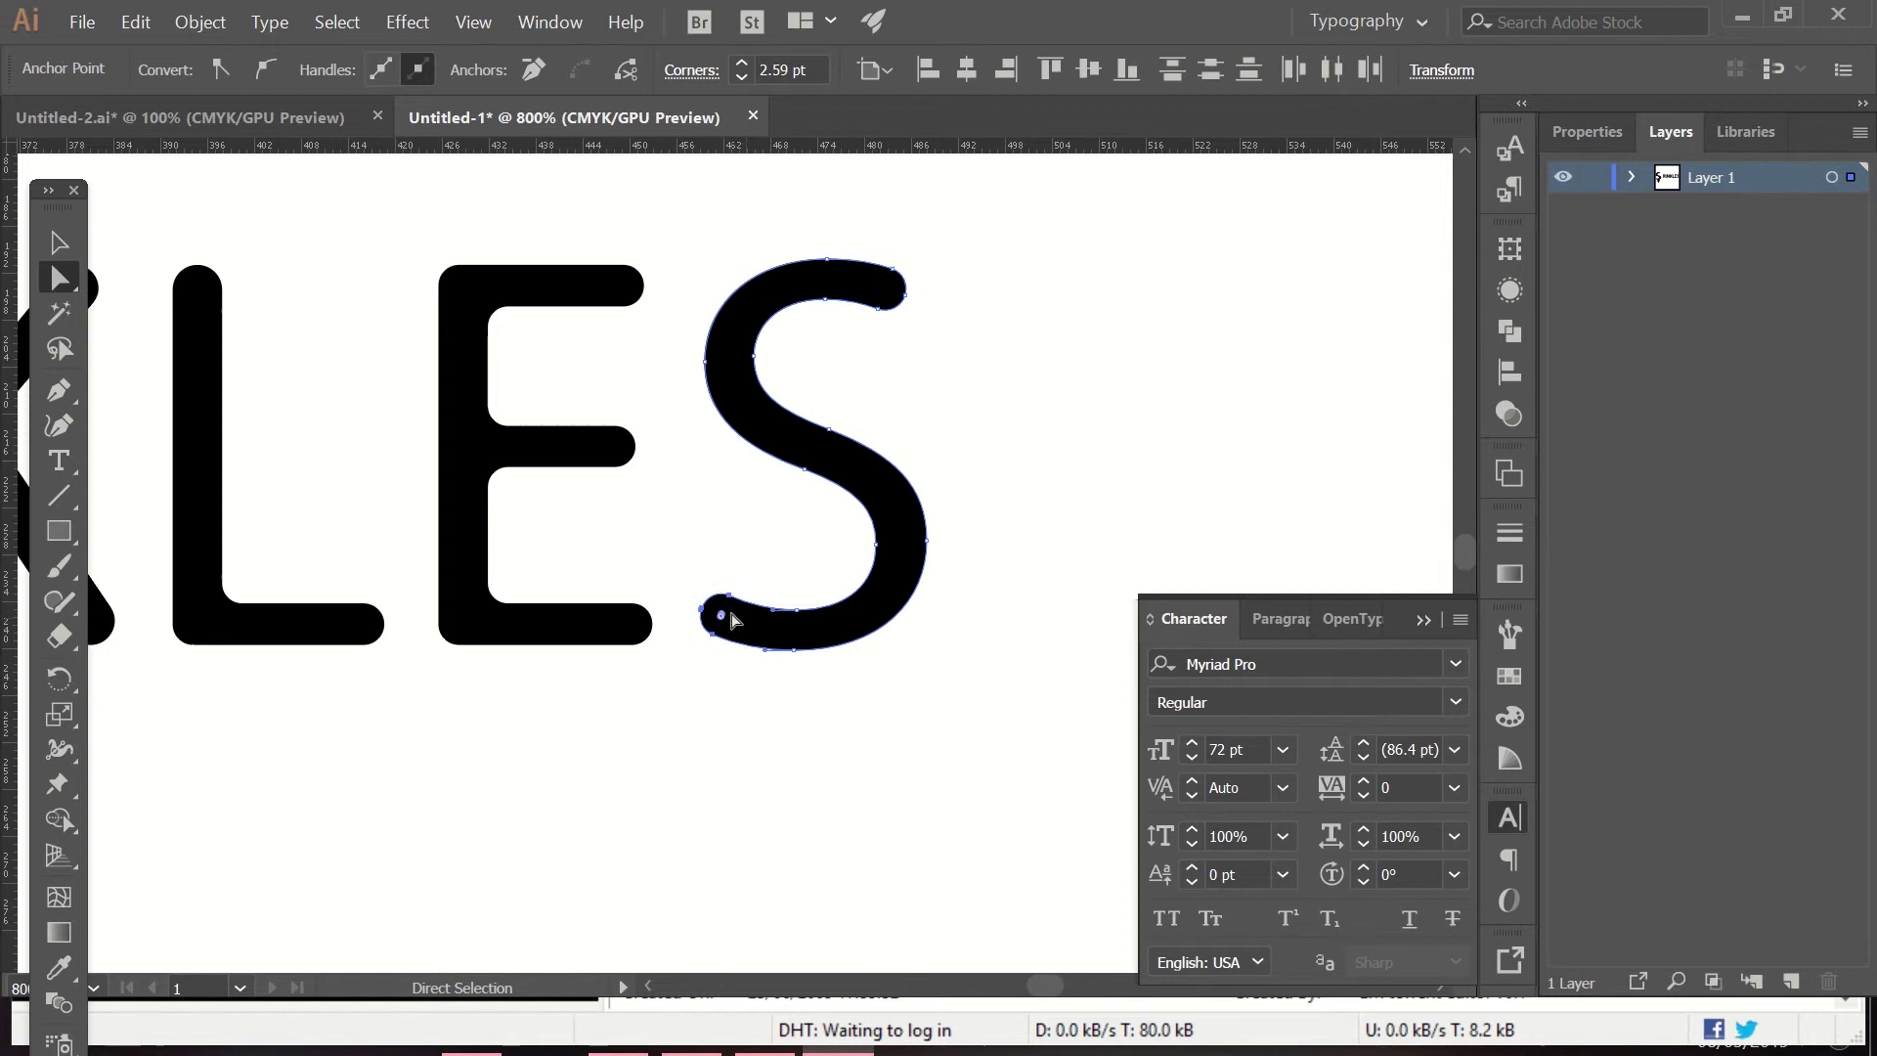
click(537, 775)
Step: Increase the rounding on the E's upper-left and lower-left outer corners
scroll(537, 775, left, 4)
click(934, 313)
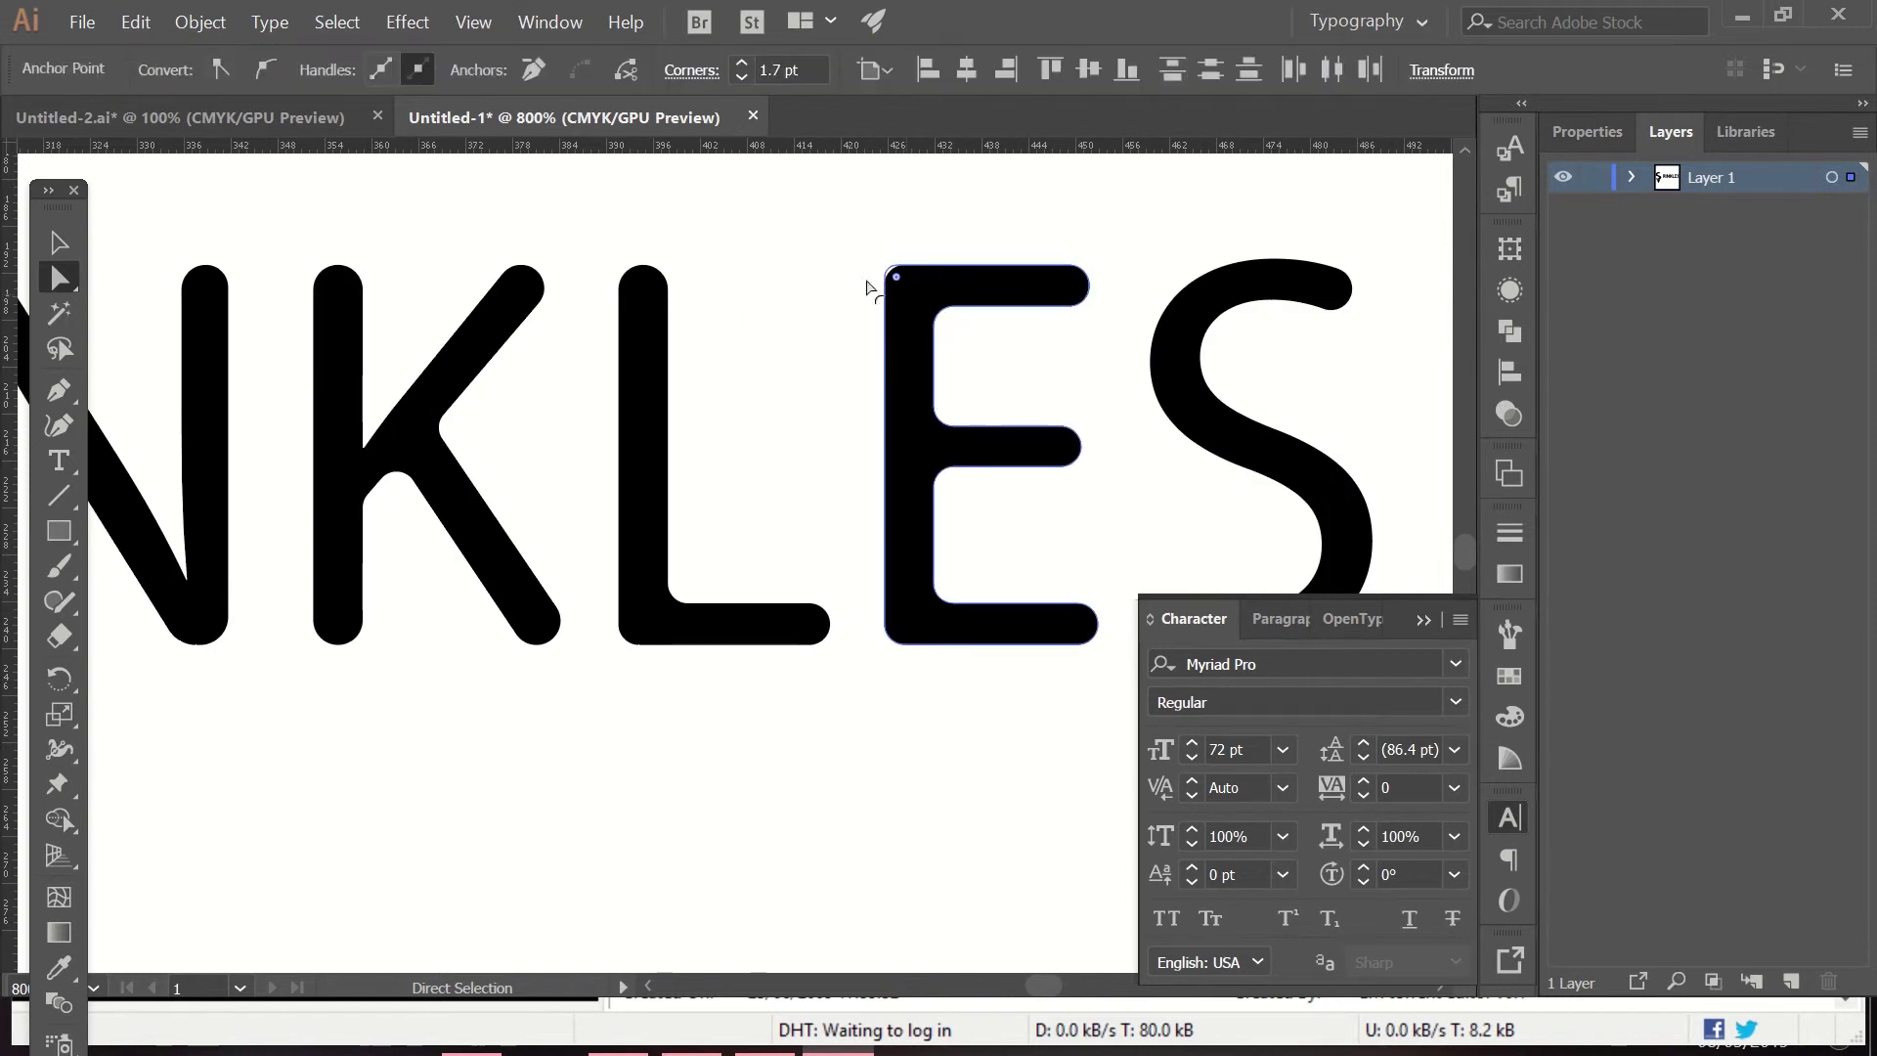
drag(867, 288, 899, 629)
click(899, 282)
click(779, 368)
Step: Increase the rounding on the L's lower-left outer corner
scroll(780, 369, left, 4)
click(932, 616)
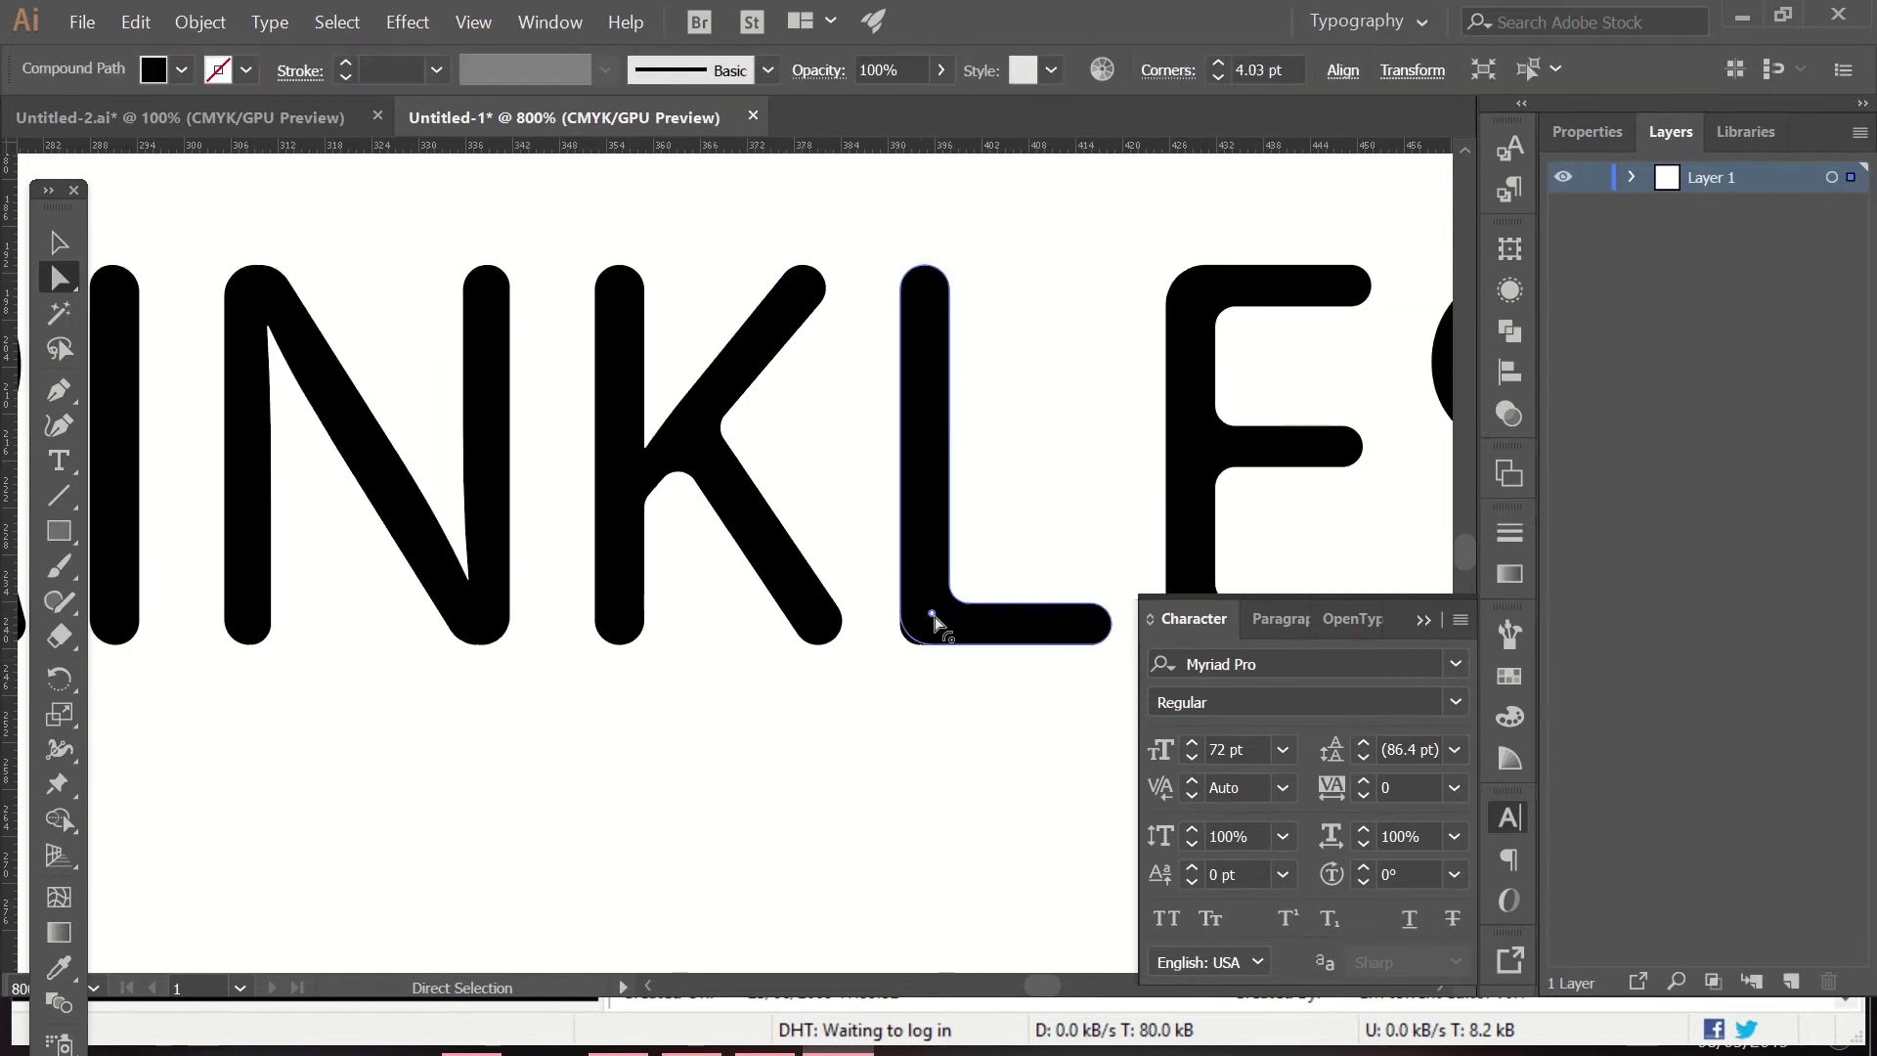
click(767, 869)
Step: Increase the rounding on the R's upper-left outer corner
scroll(767, 868, left, 5)
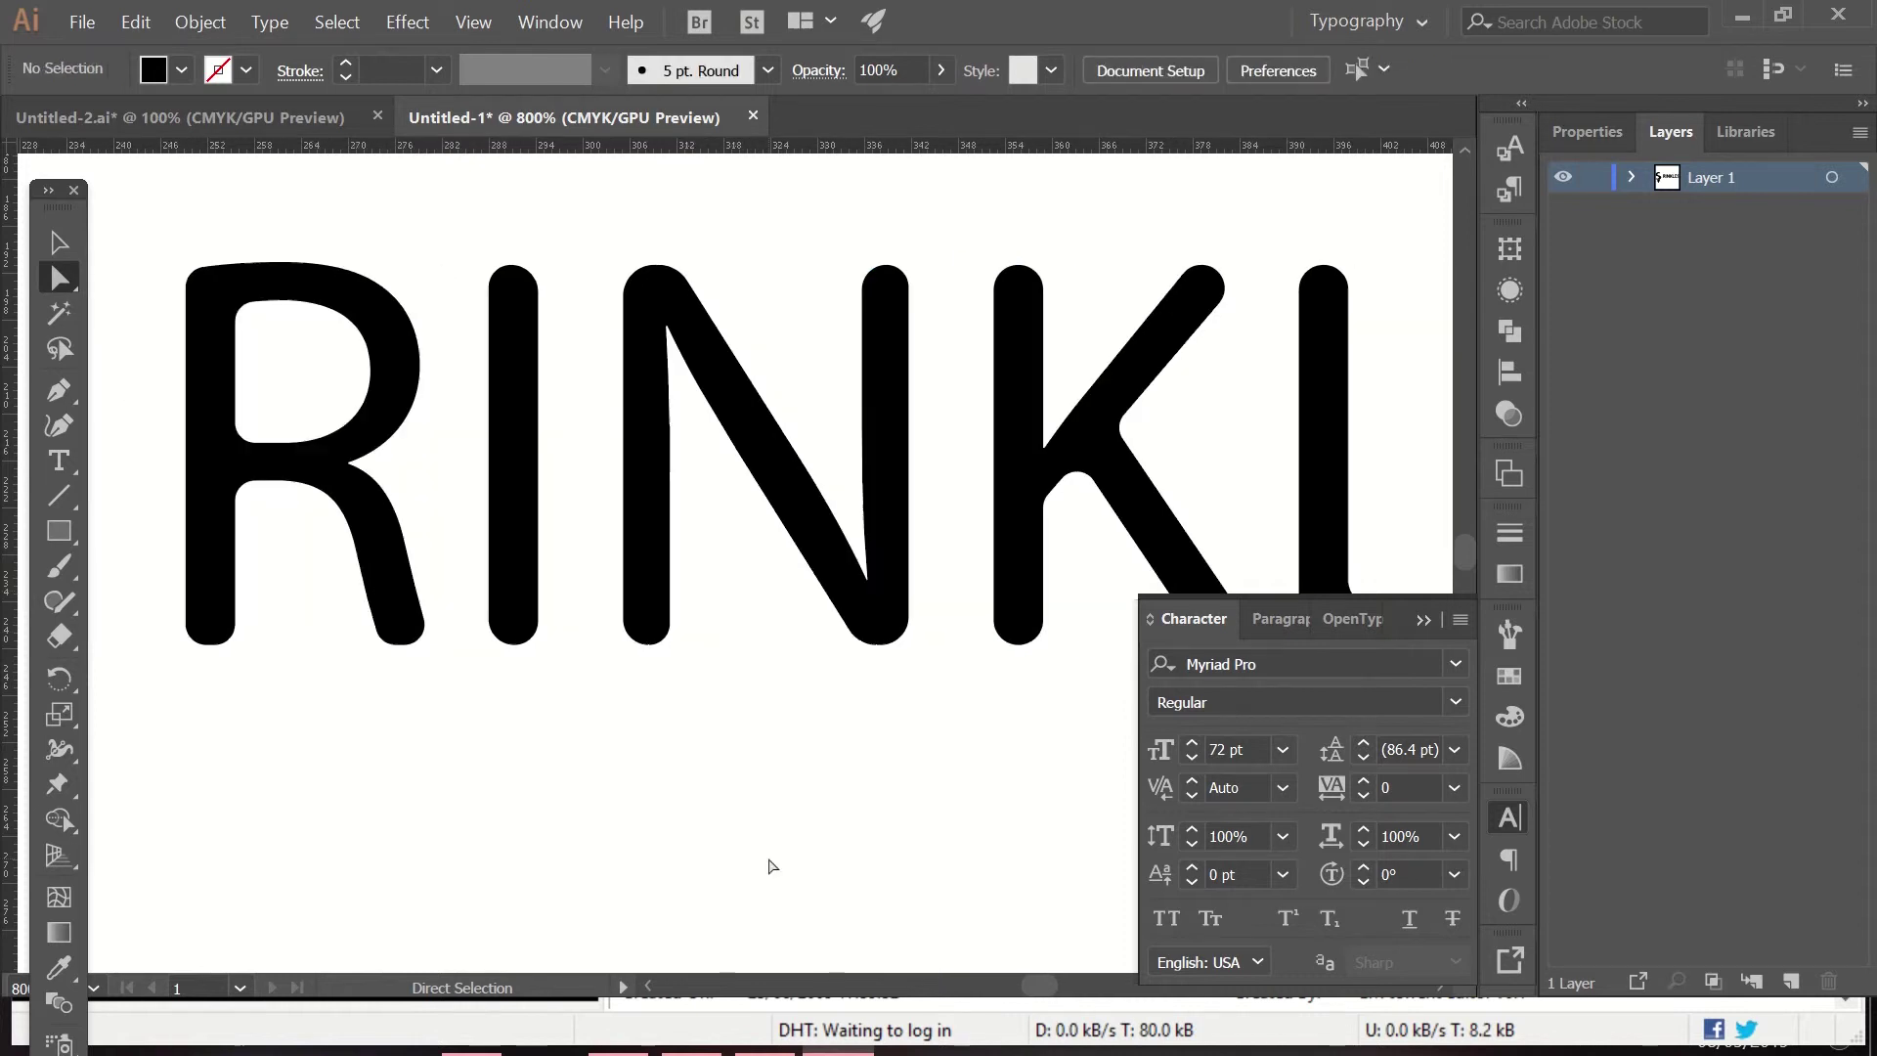
click(769, 285)
key(super+shift+s)
click(830, 790)
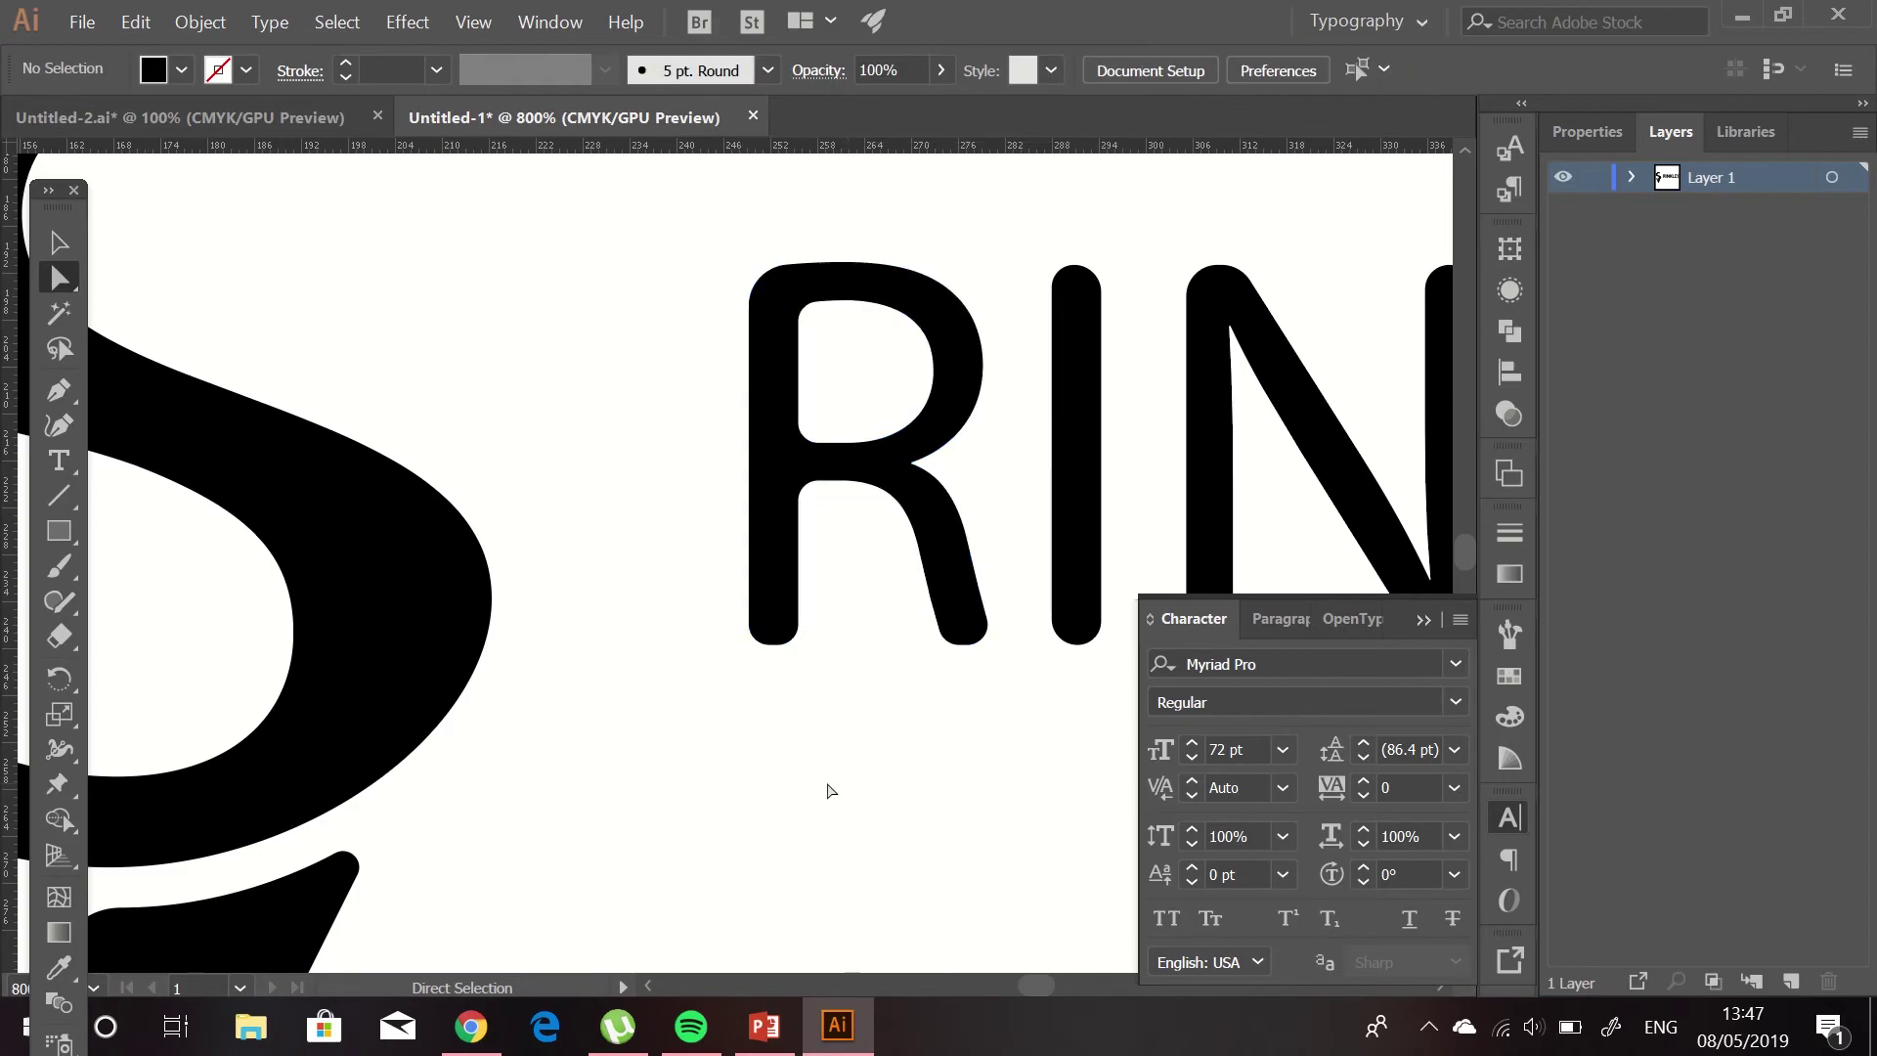
Step: Examine the rounded RINKLES lettering next to the S cone mark at different magnifications
key(ctrl+minus)
key(ctrl+minus)
key(ctrl+minus)
key(ctrl+minus)
key(ctrl+plus)
key(ctrl+plus)
key(ctrl+plus)
key(ctrl+plus)
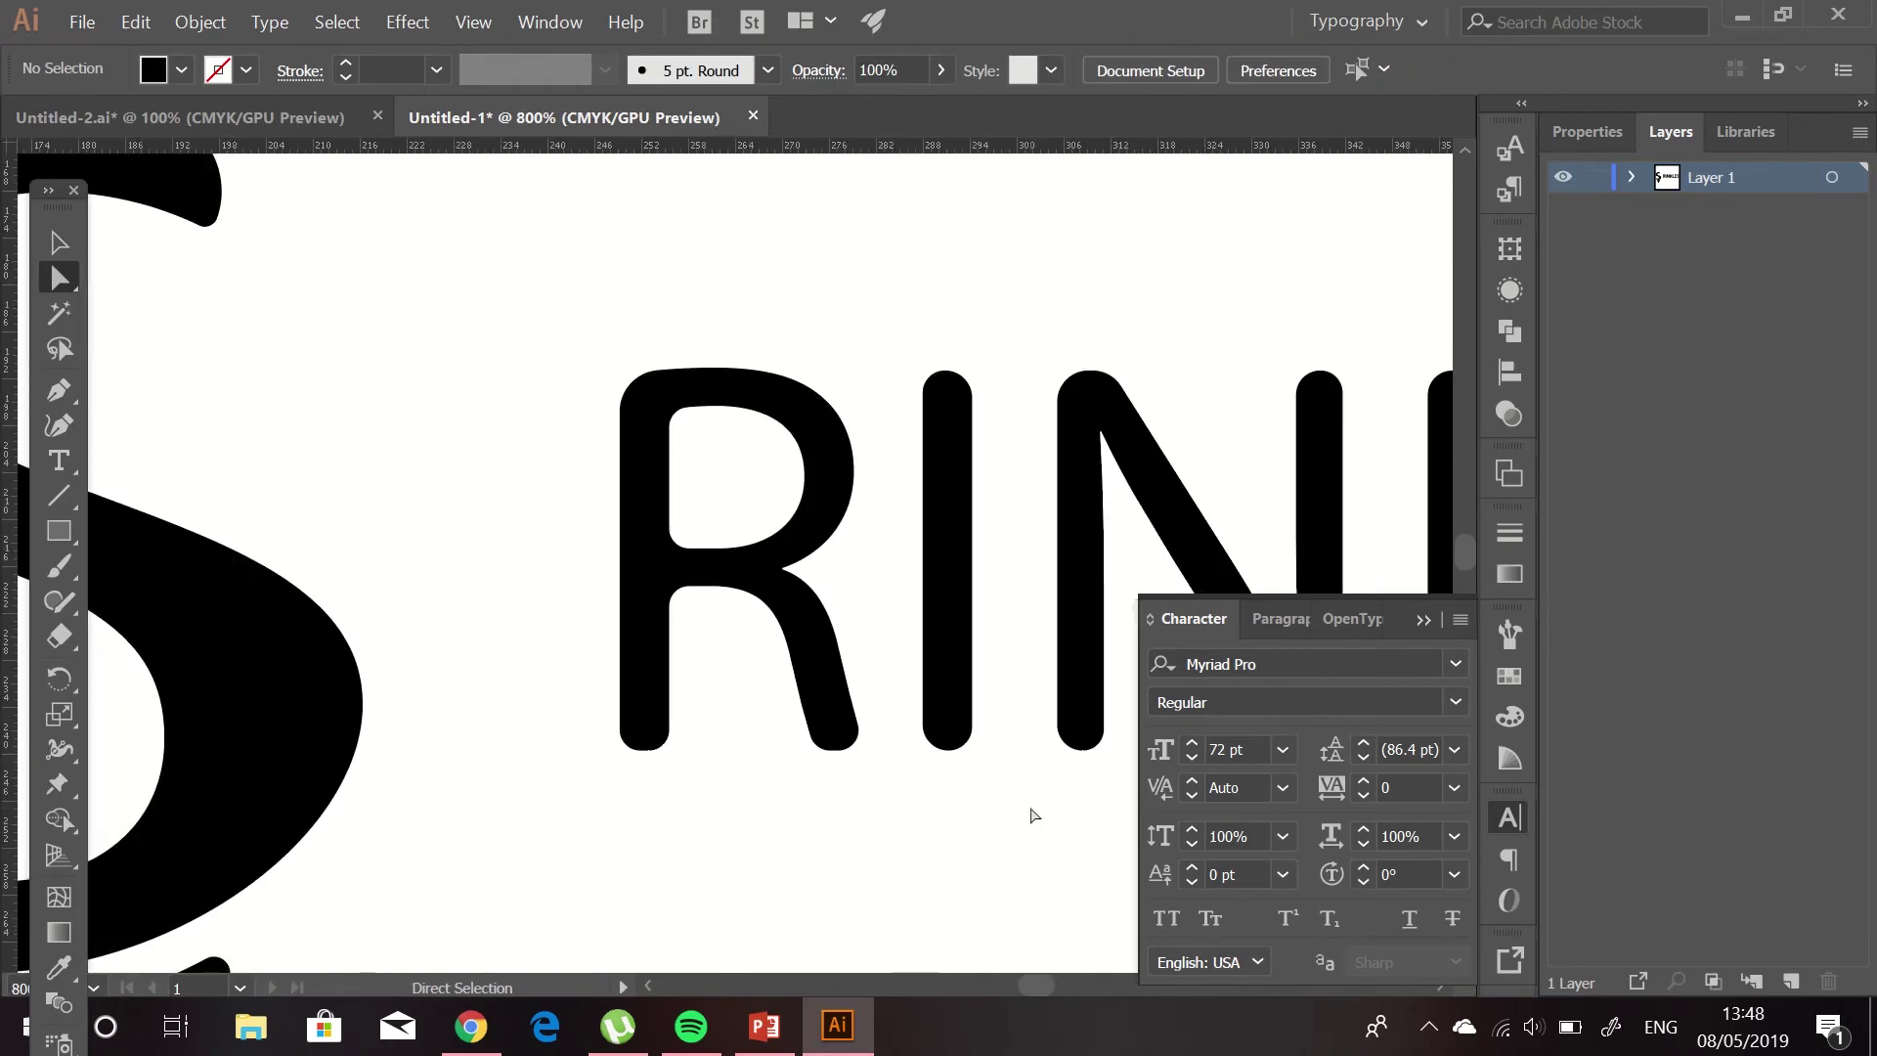
Step: Add a letter P in 72 pt Myriad Pro Regular between the S cone mark and the RINKLES lettering
key(t)
mouse_move(316, 233)
mouse_down()
mouse_move(547, 542)
mouse_move(900, 545)
mouse_move(900, 895)
mouse_up()
key(BackSpace)
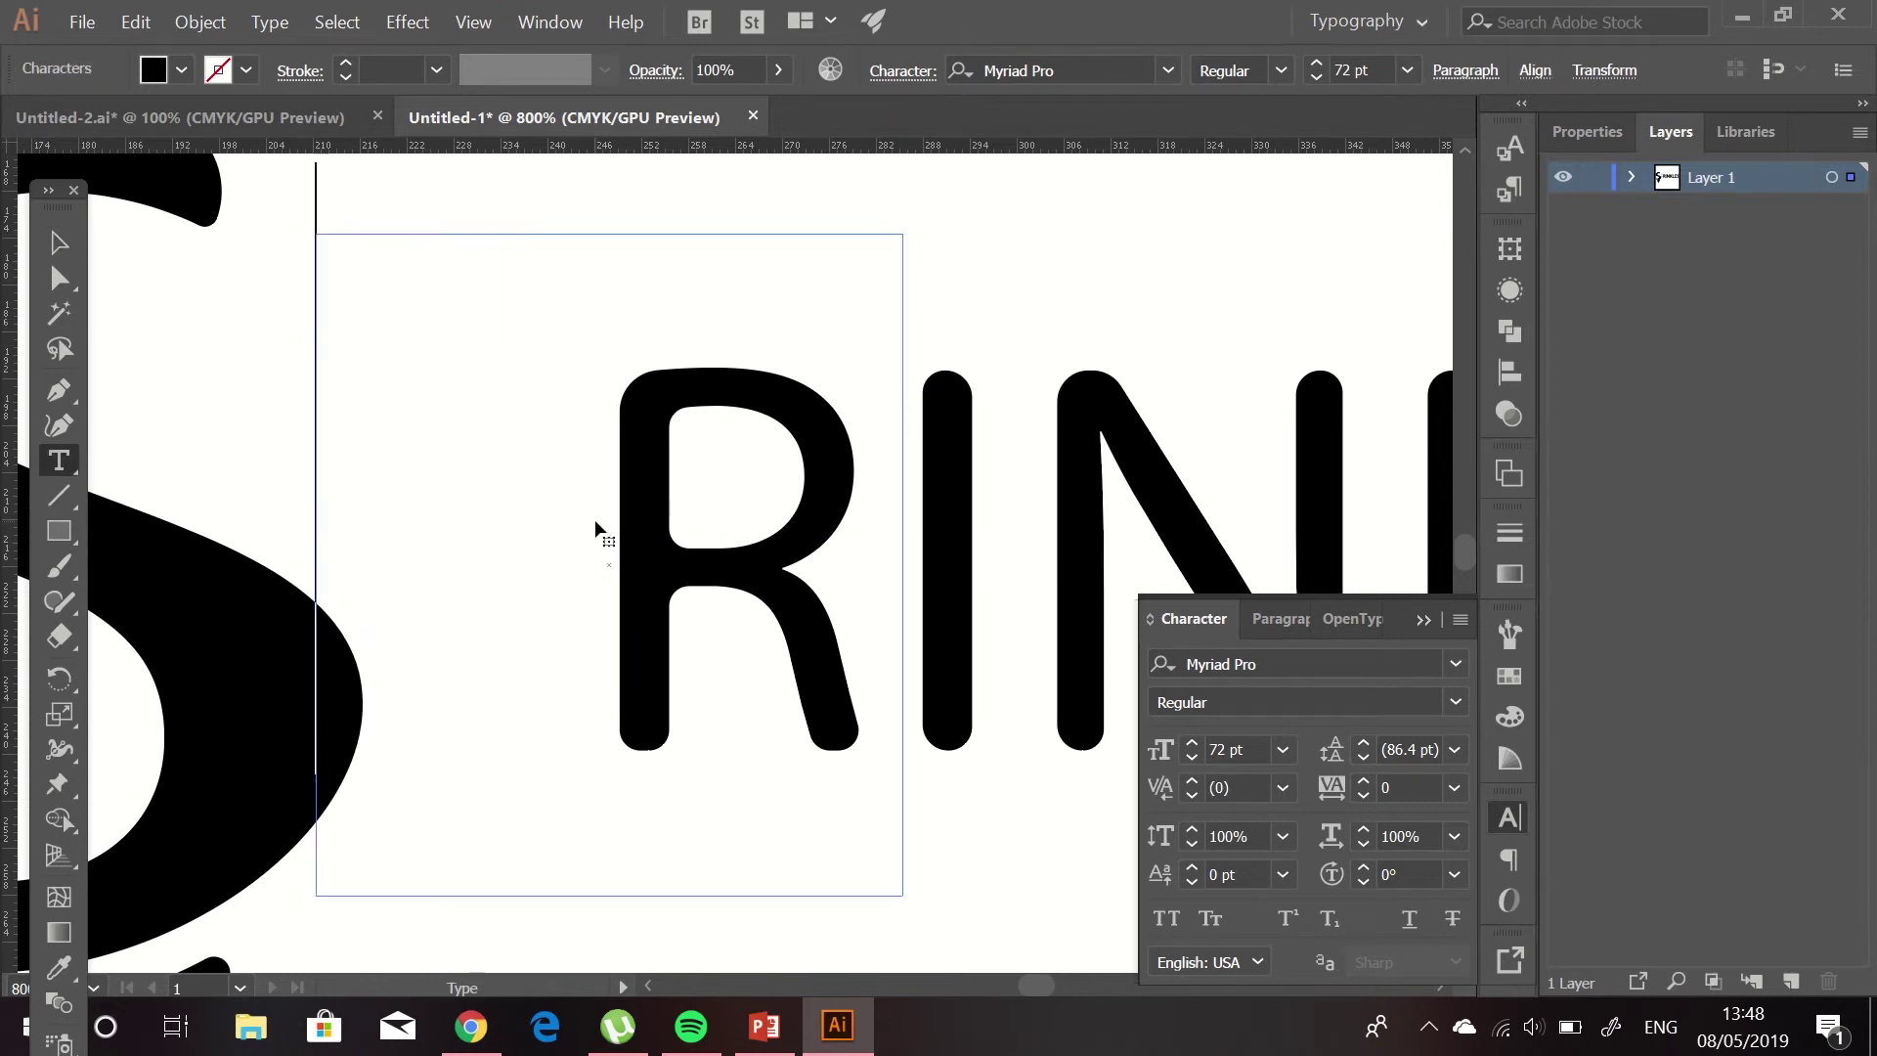
text(P)
key(Escape)
Step: Move the S cone mark away from the lettering and lower the P to line up beside the R
key(ctrl+minus)
key(ctrl+minus)
key(ctrl+minus)
click(180, 730)
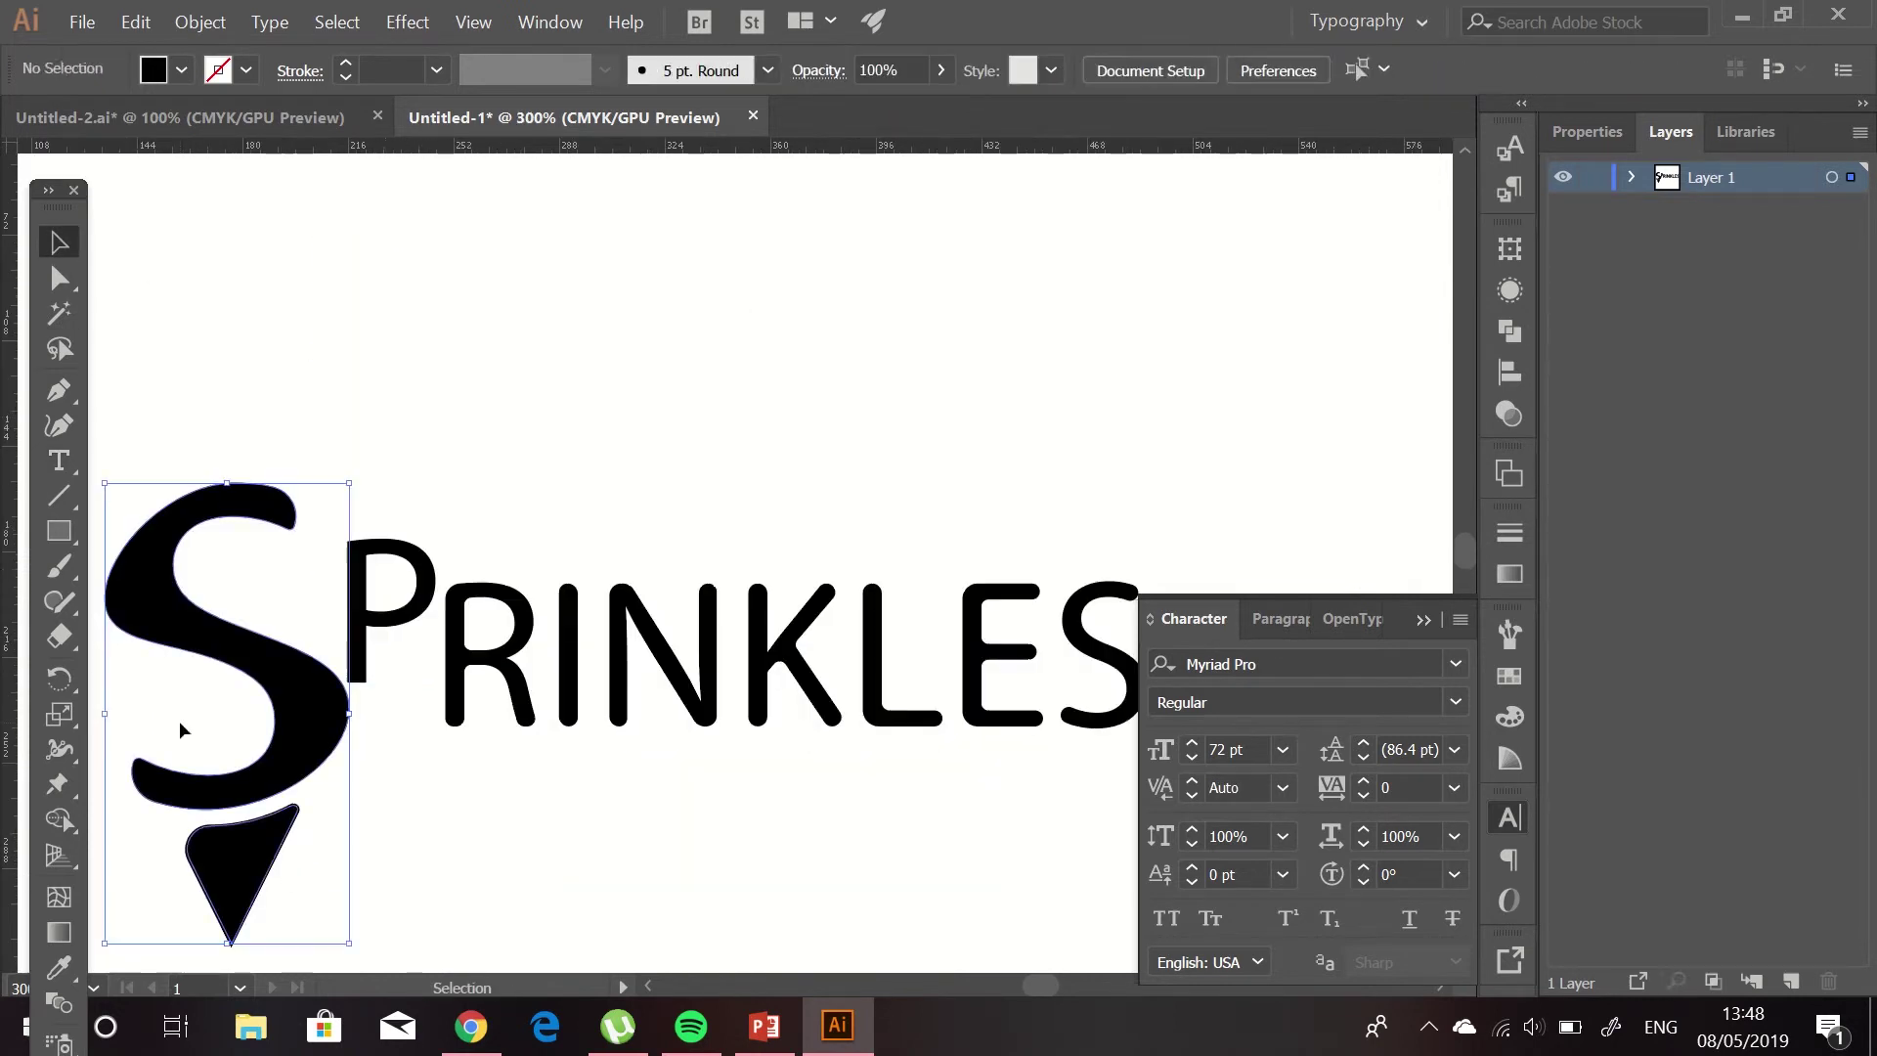
drag(180, 729, 19, 730)
drag(385, 649, 386, 699)
Step: Round the outlined P's stem ends, outer upper-left corner and inner corners to match the R
key(ctrl+plus)
key(ctrl+plus)
key(ctrl+plus)
key(a)
click(269, 309)
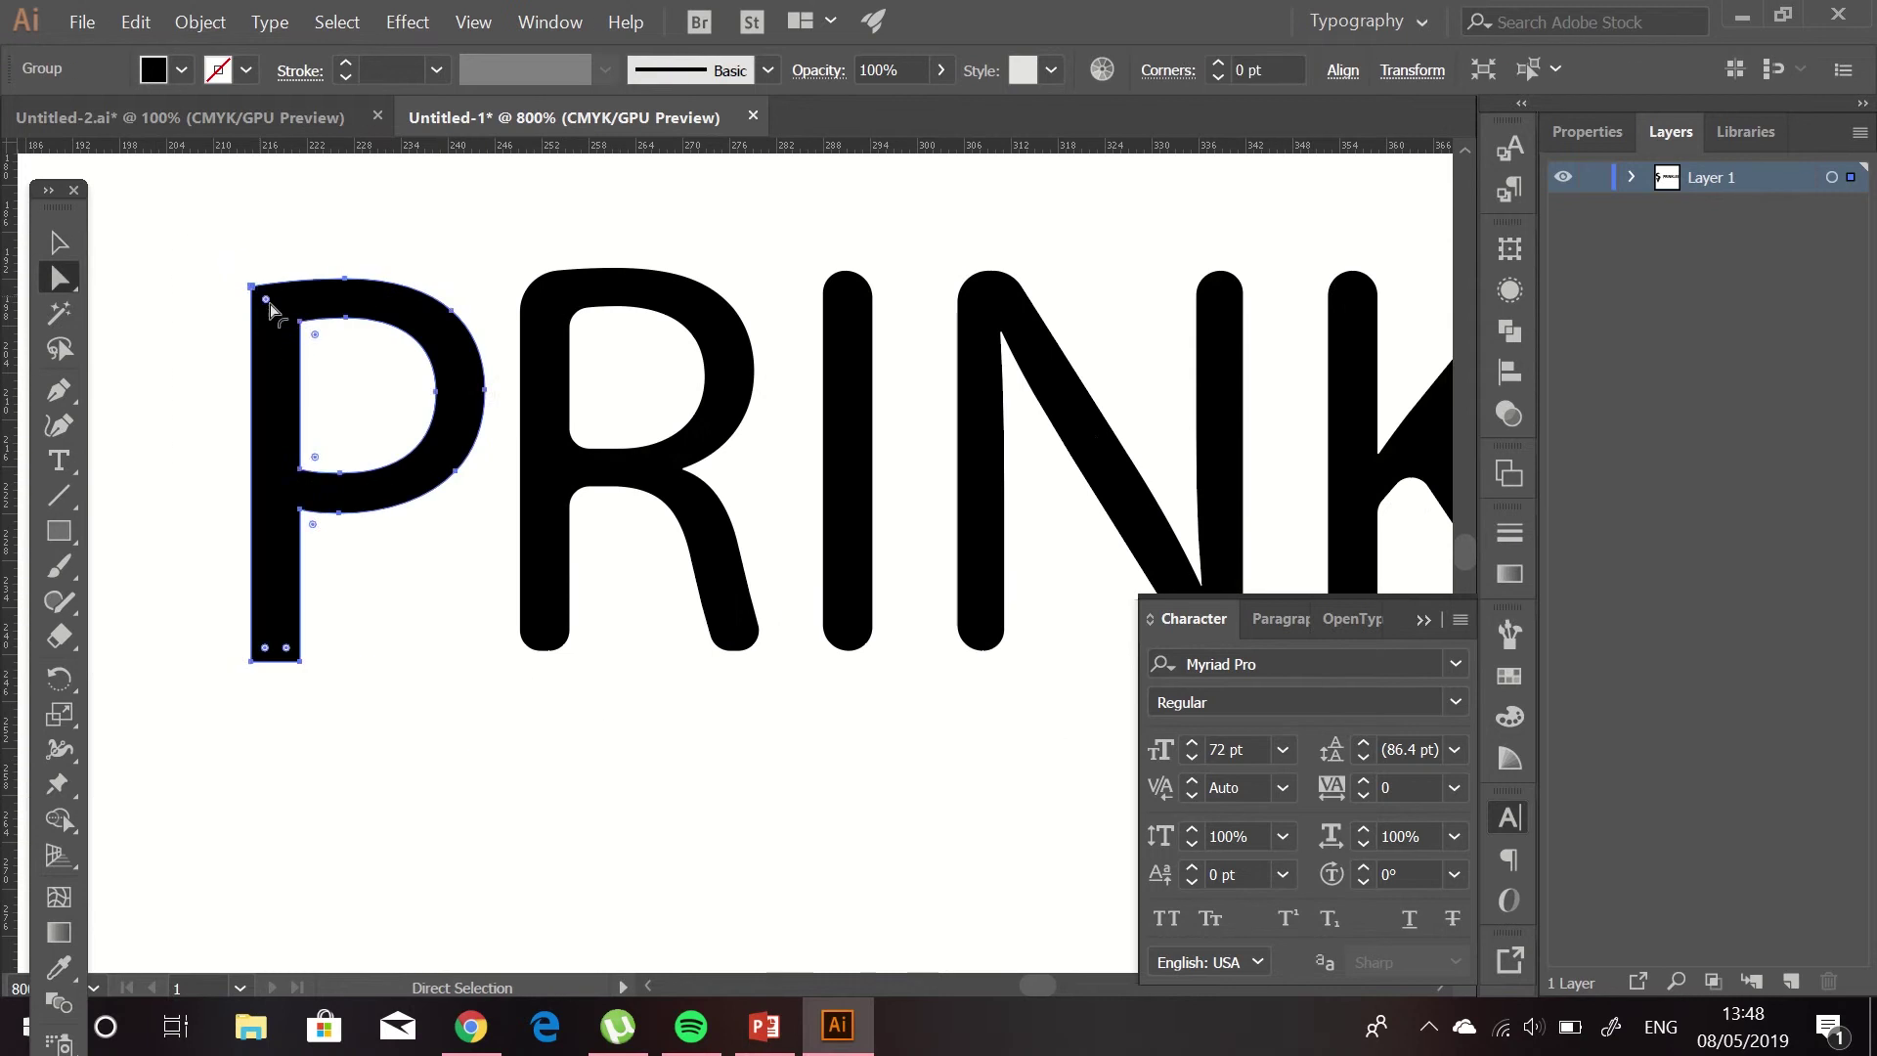
drag(266, 301, 314, 354)
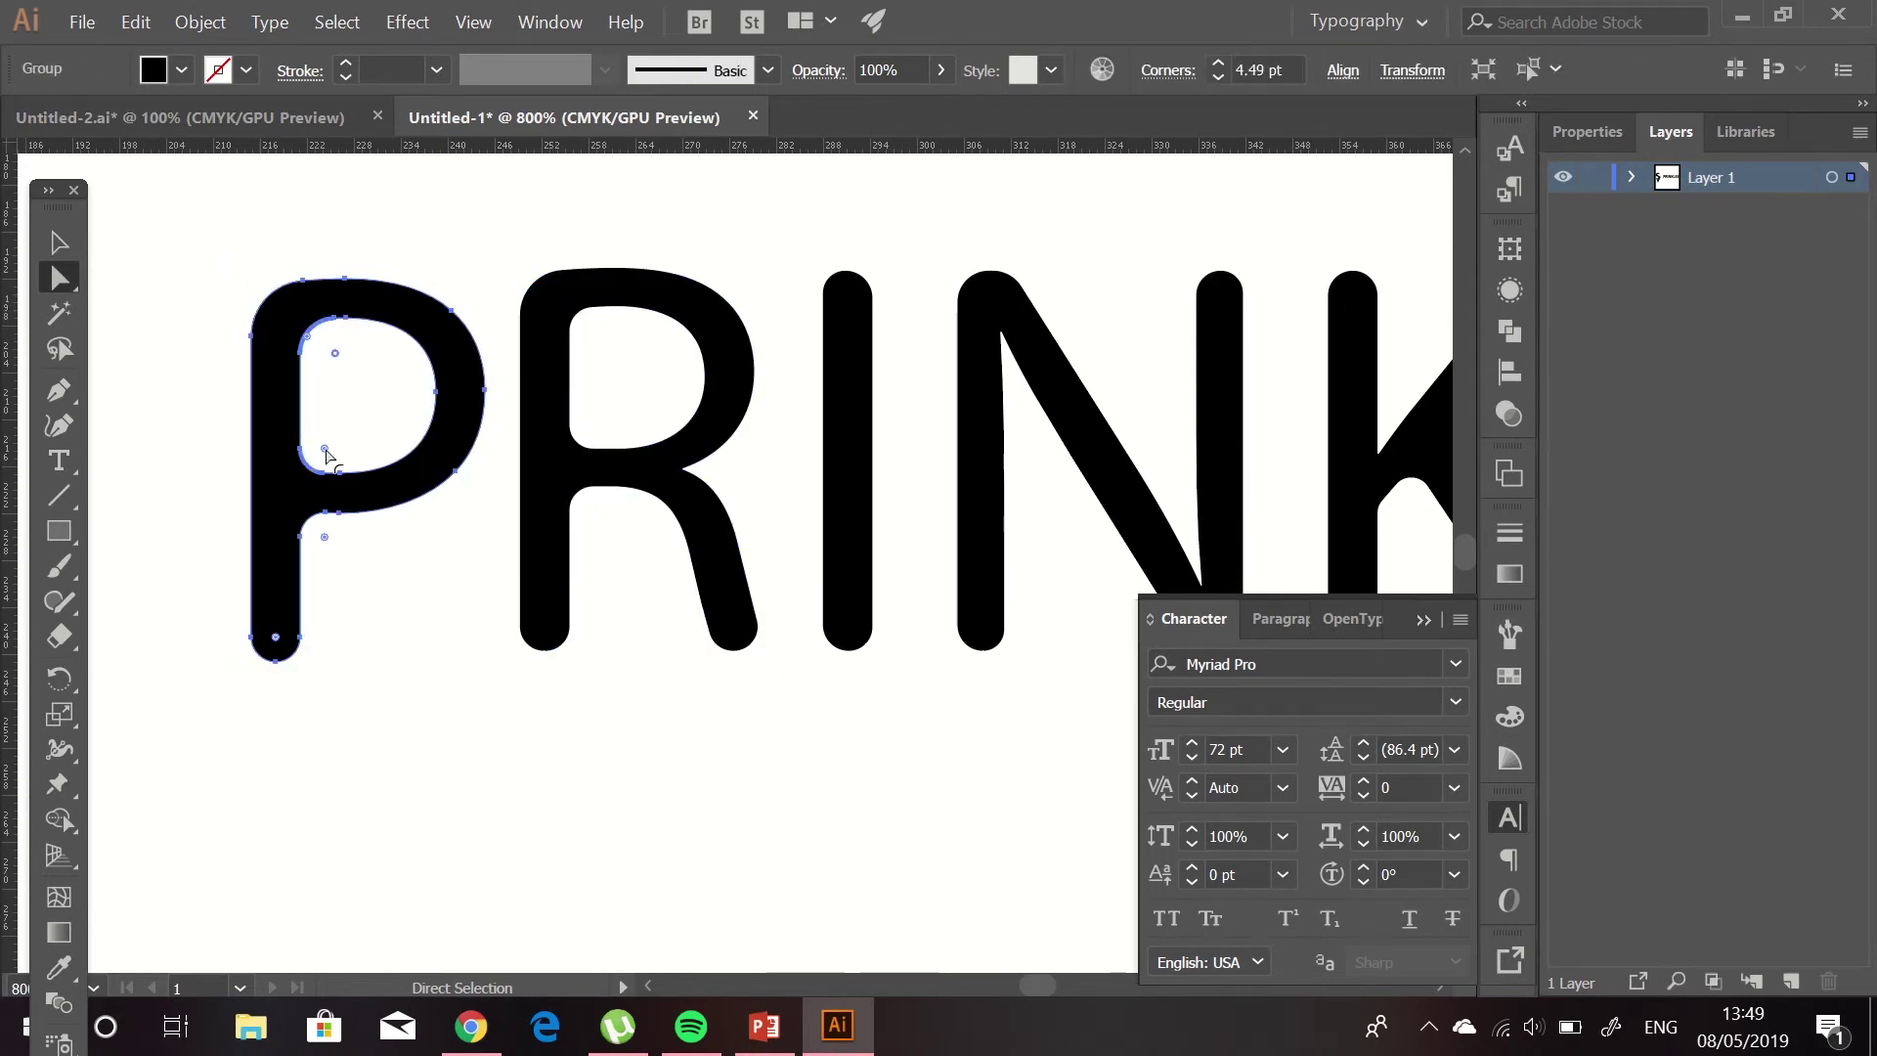
click(381, 720)
Step: Place a horizontal ruler guide along the tops of the PRINKLES letters
scroll(642, 825, right, 3)
click(699, 440)
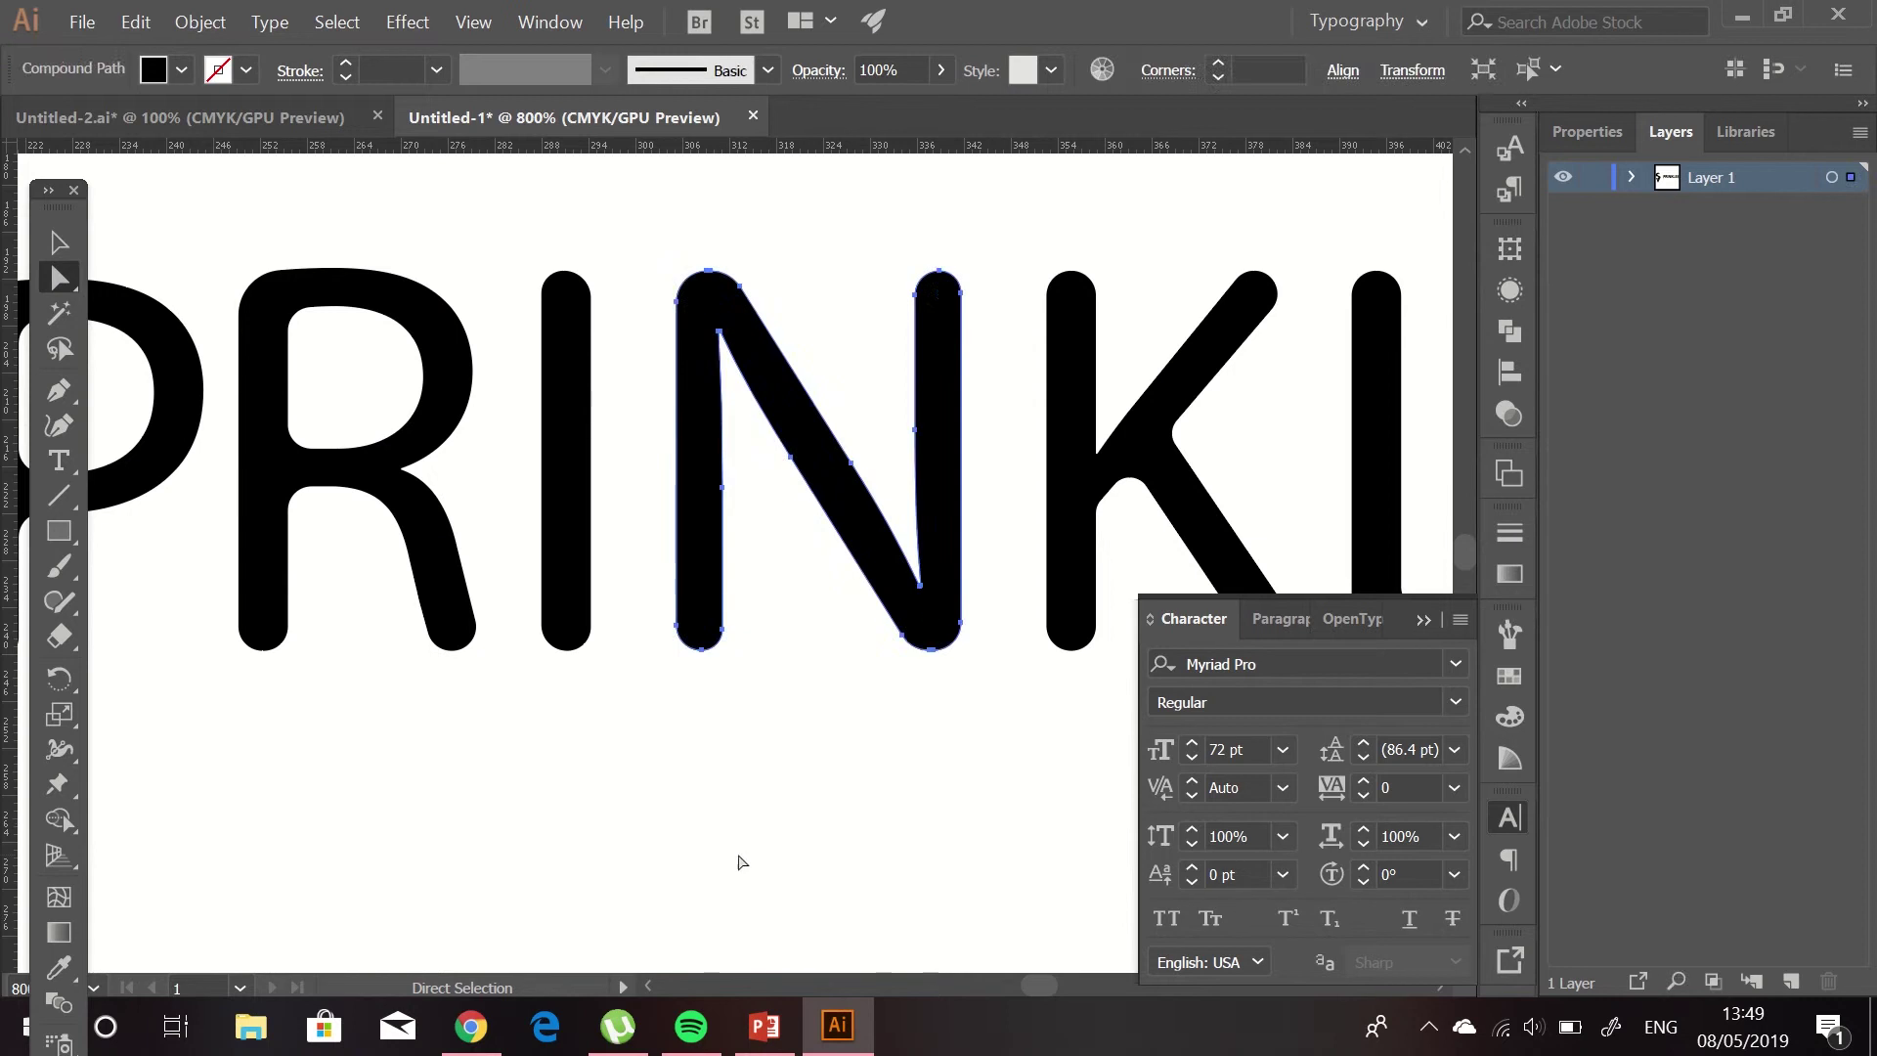
click(741, 862)
drag(741, 146, 709, 325)
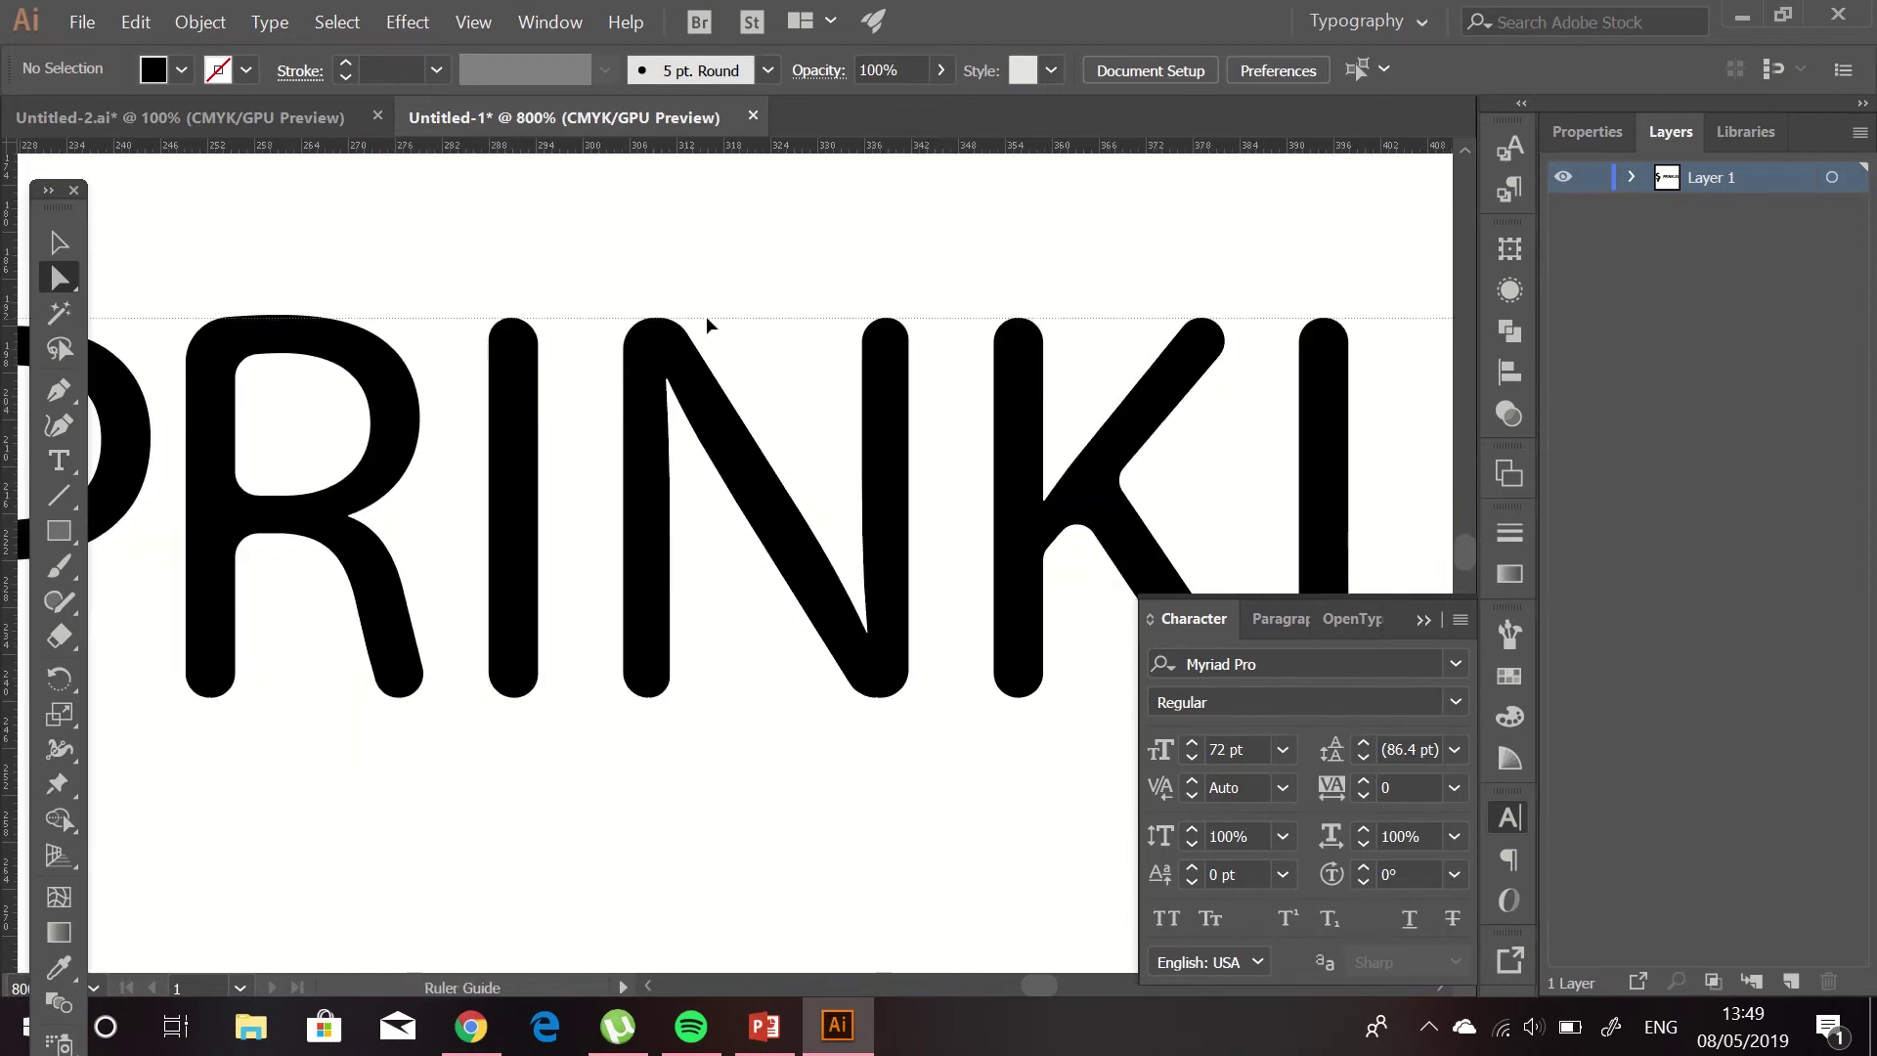
scroll(709, 325, up, 5)
scroll(847, 470, right, 5)
Step: Unlock the guides and shift the horizontal guide to Y 191 pt so it touches the letter tops
click(200, 22)
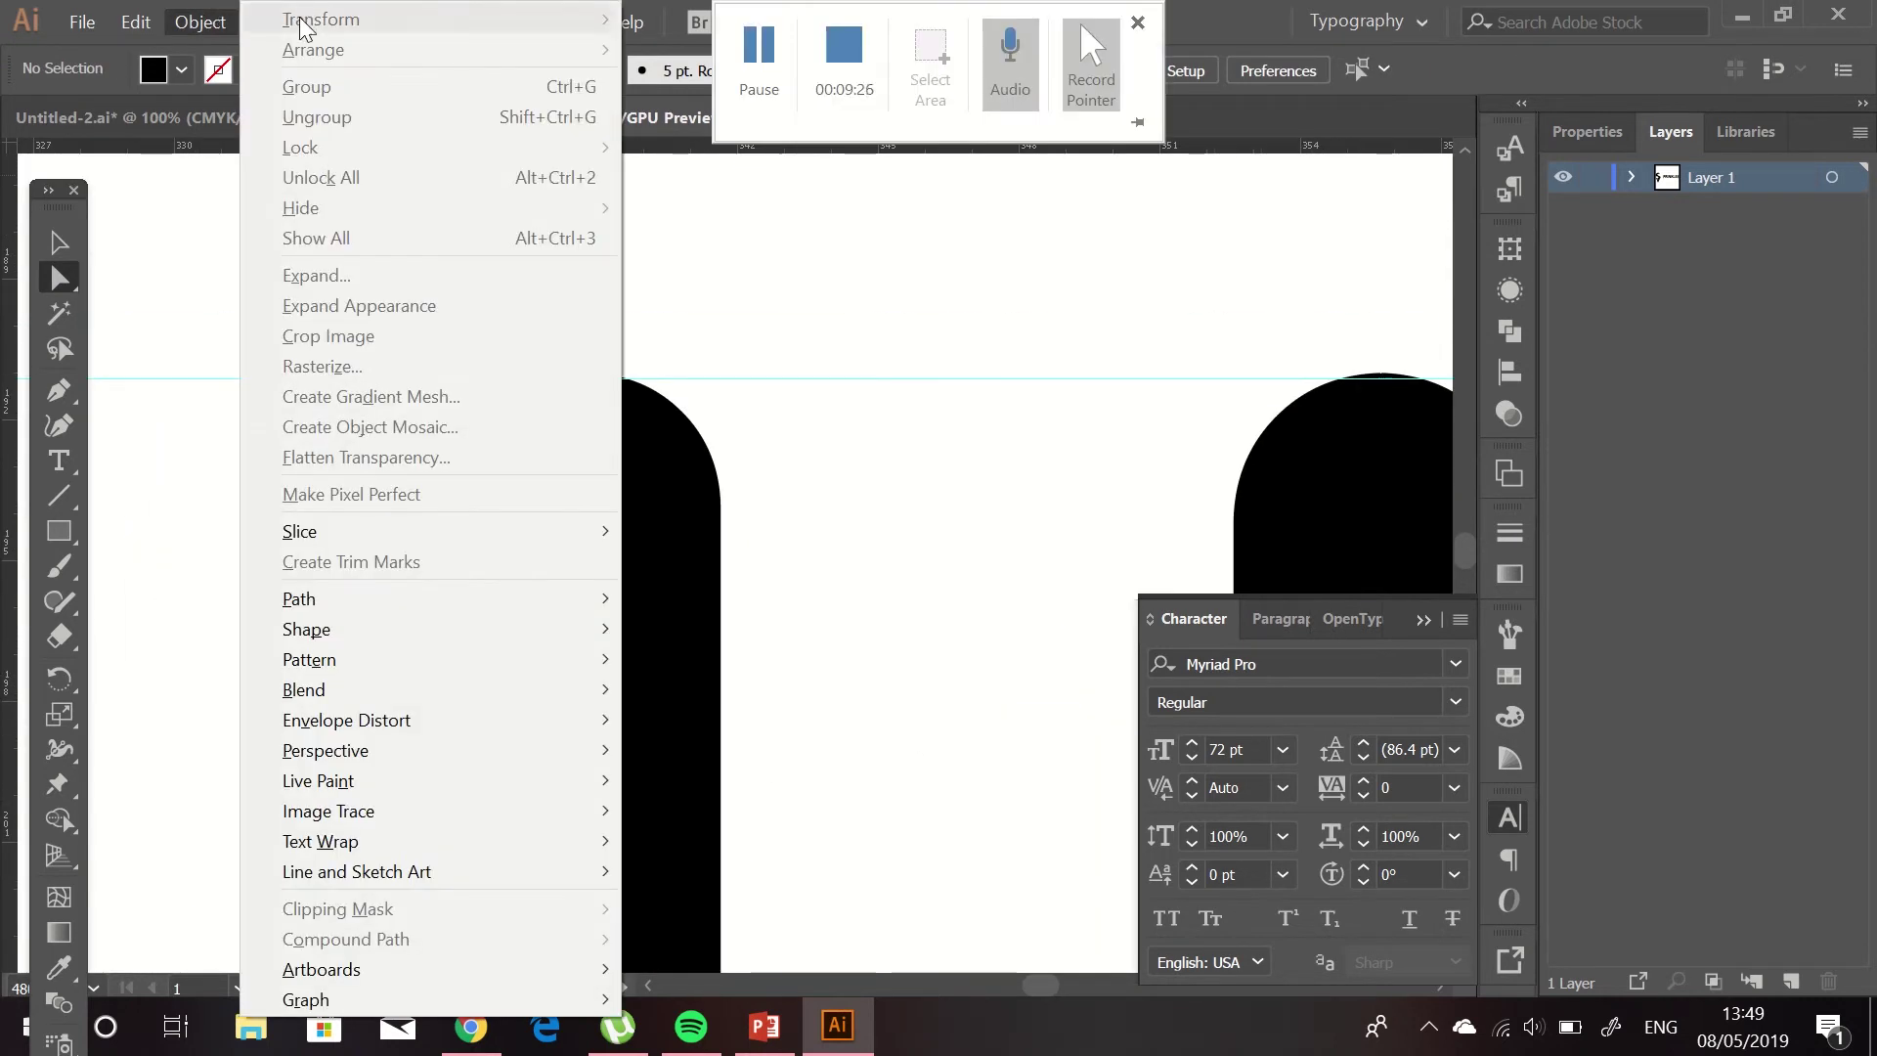
click(336, 22)
mouse_move(473, 21)
mouse_move(574, 608)
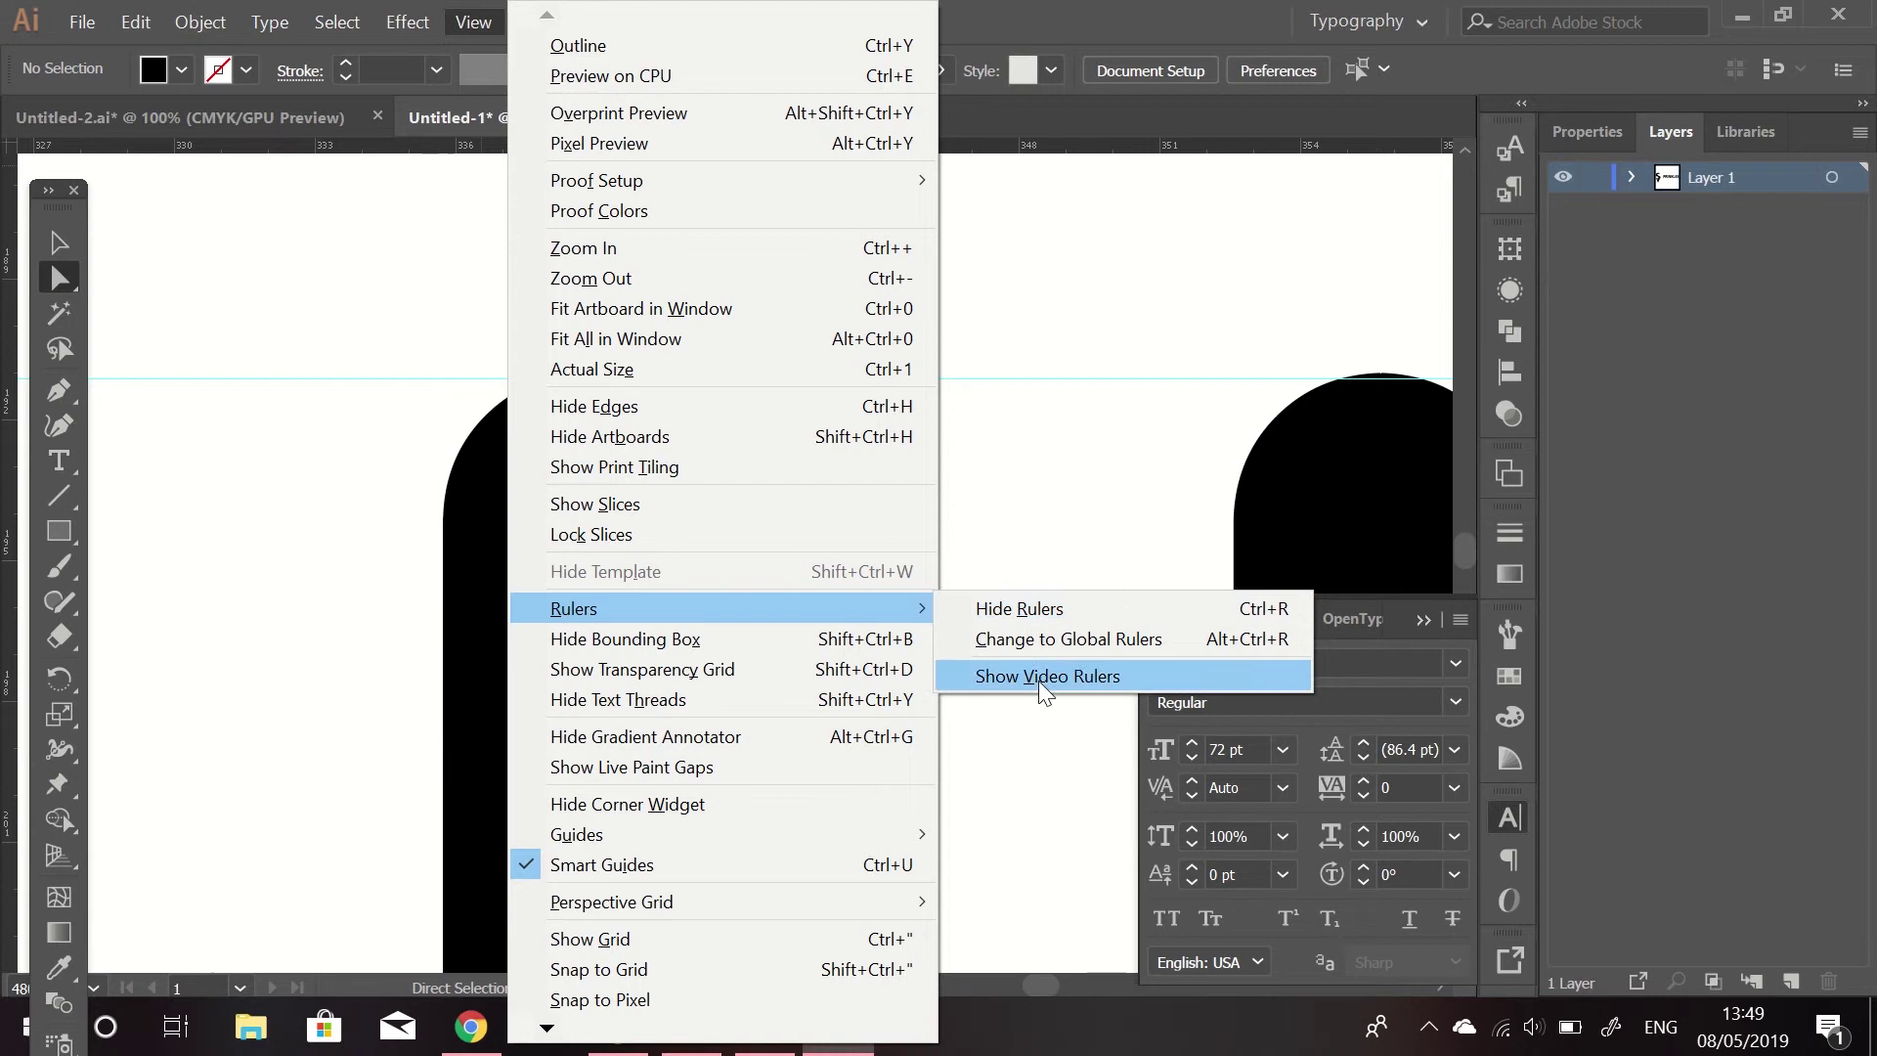
mouse_move(919, 834)
click(1017, 864)
click(863, 372)
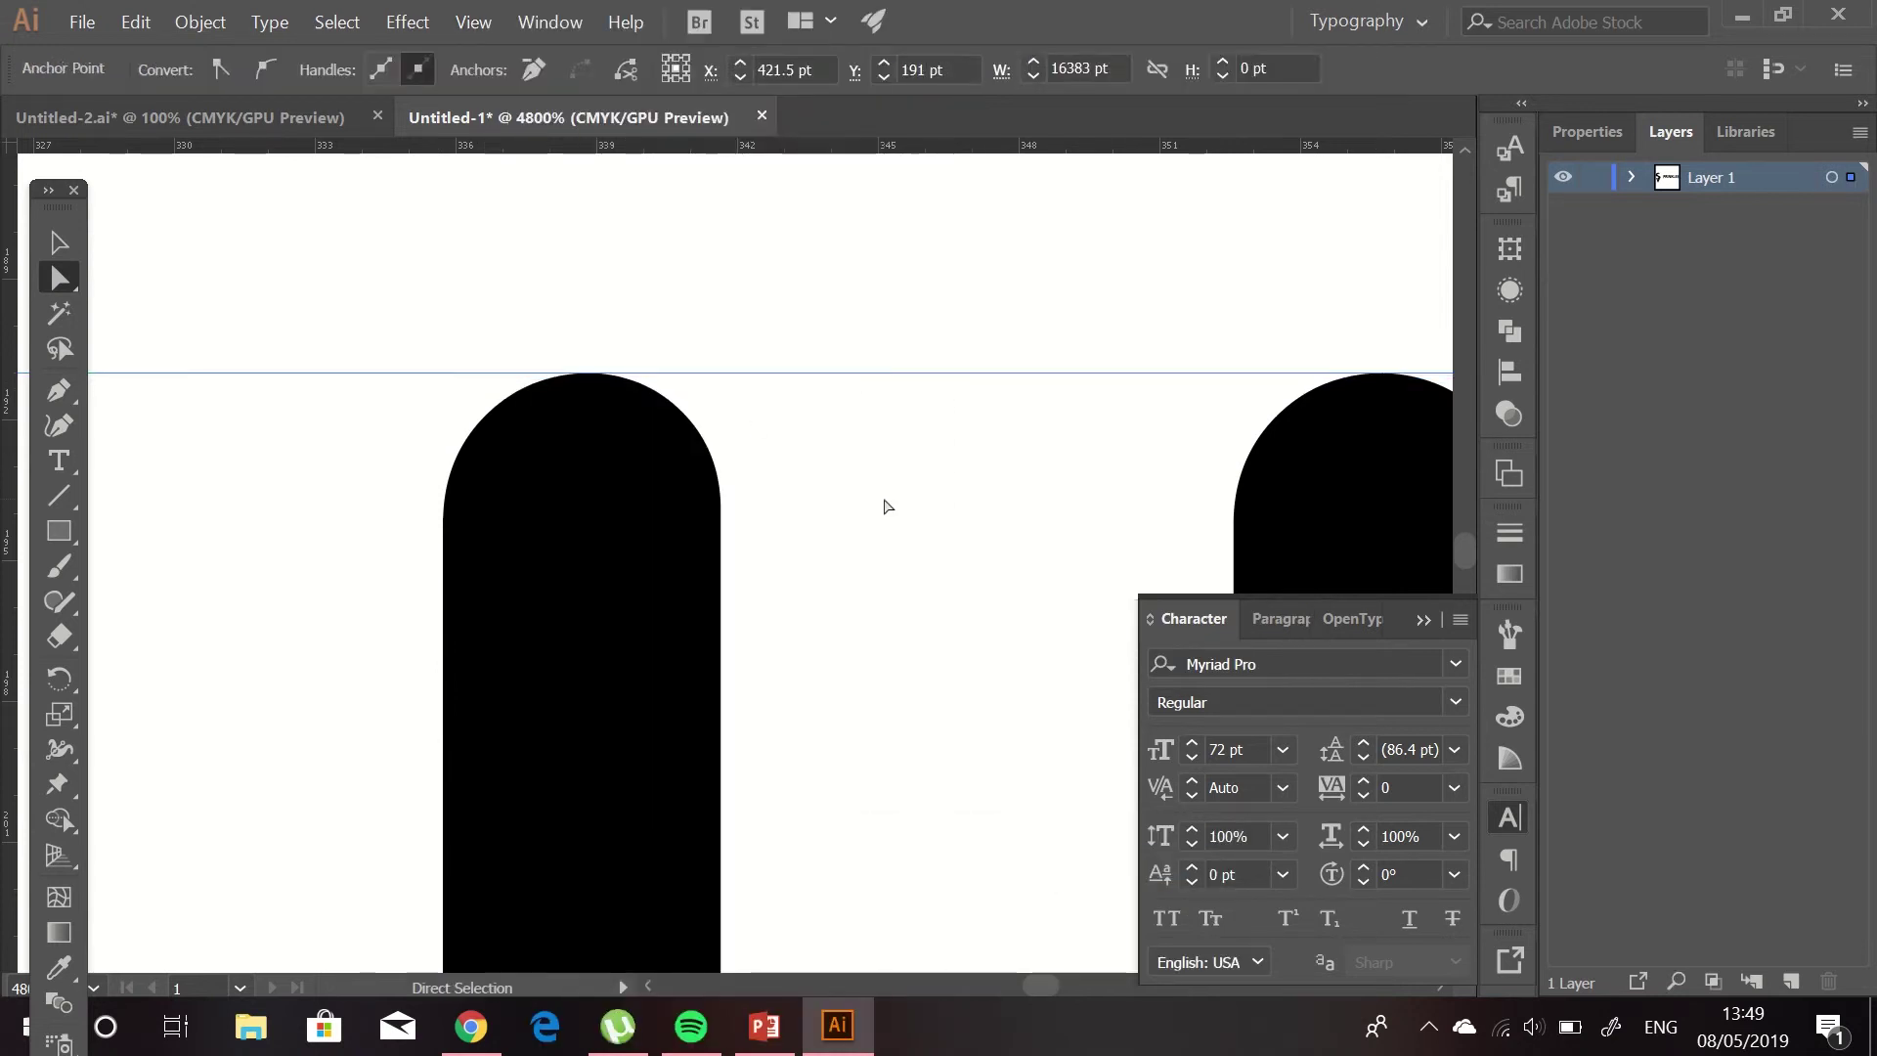
click(888, 506)
Step: Align the top of the P with the horizontal guide and widen its gap to the R slightly
scroll(884, 503, down, 3)
scroll(764, 495, up, 2)
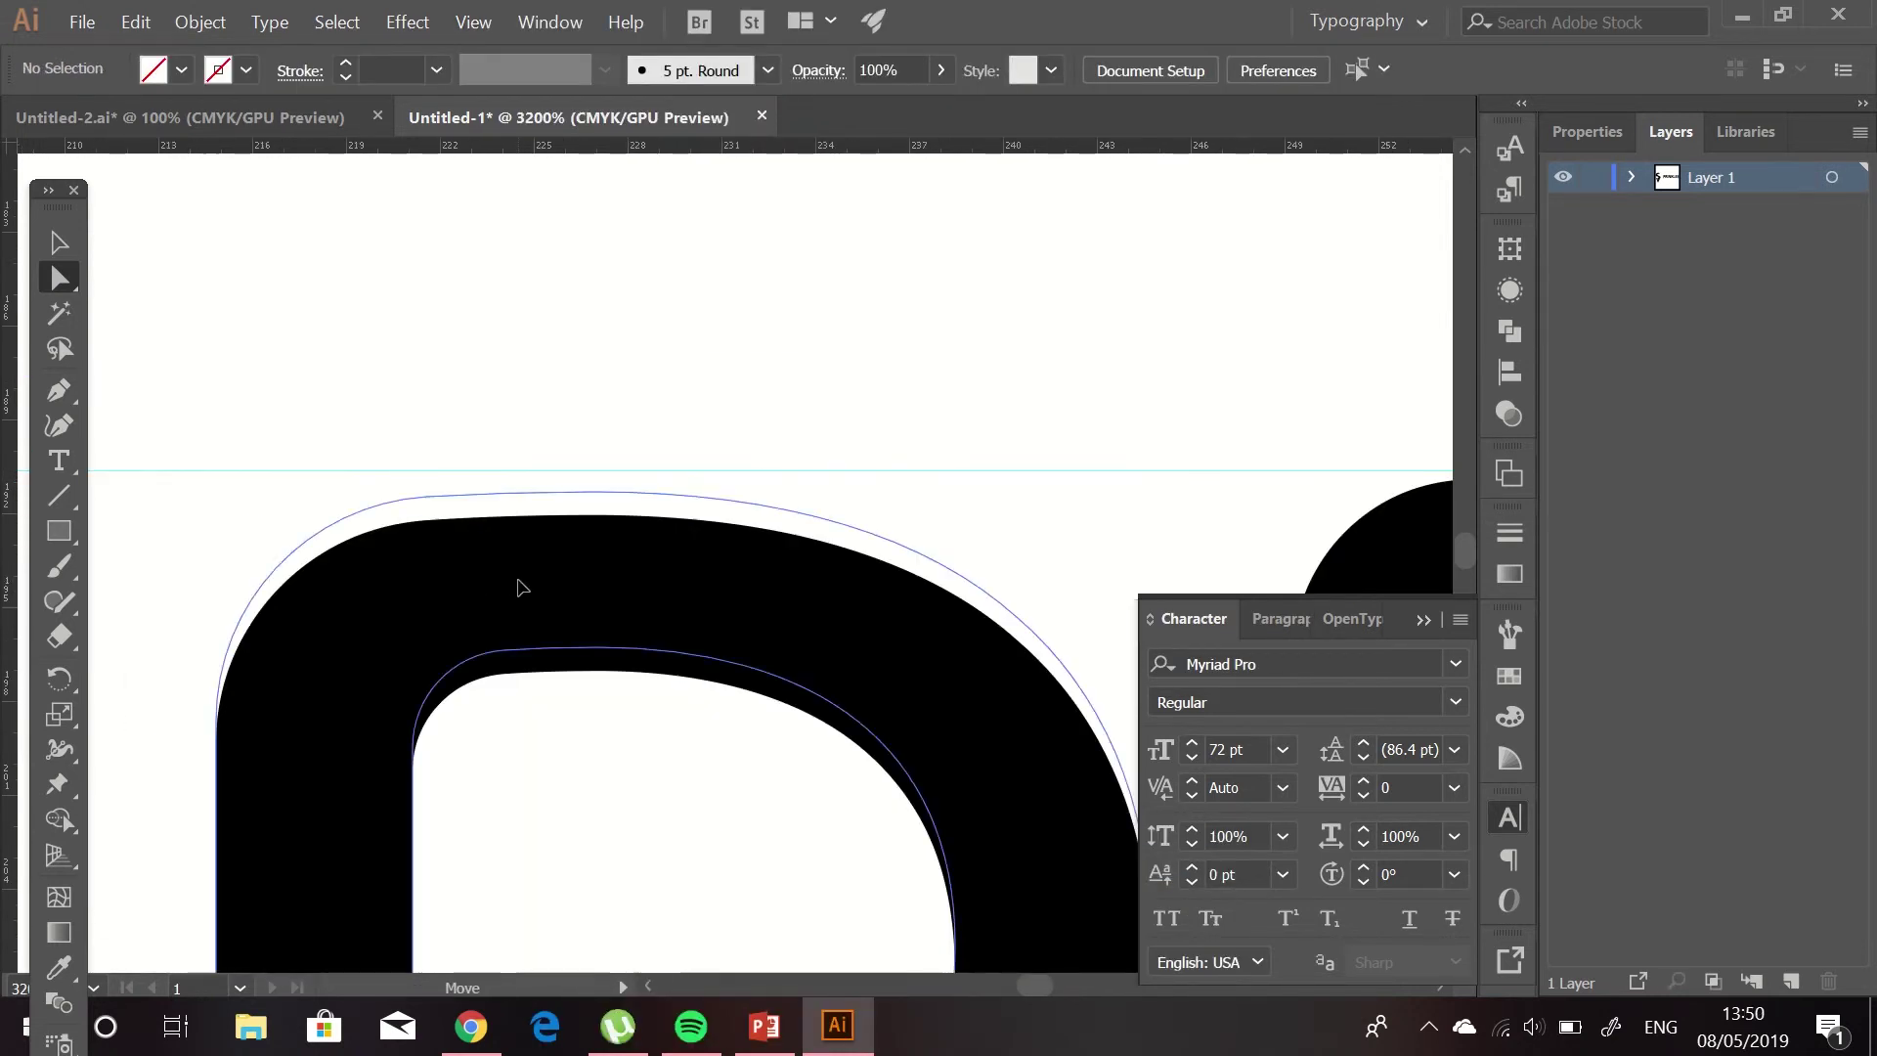
scroll(523, 586, down, 5)
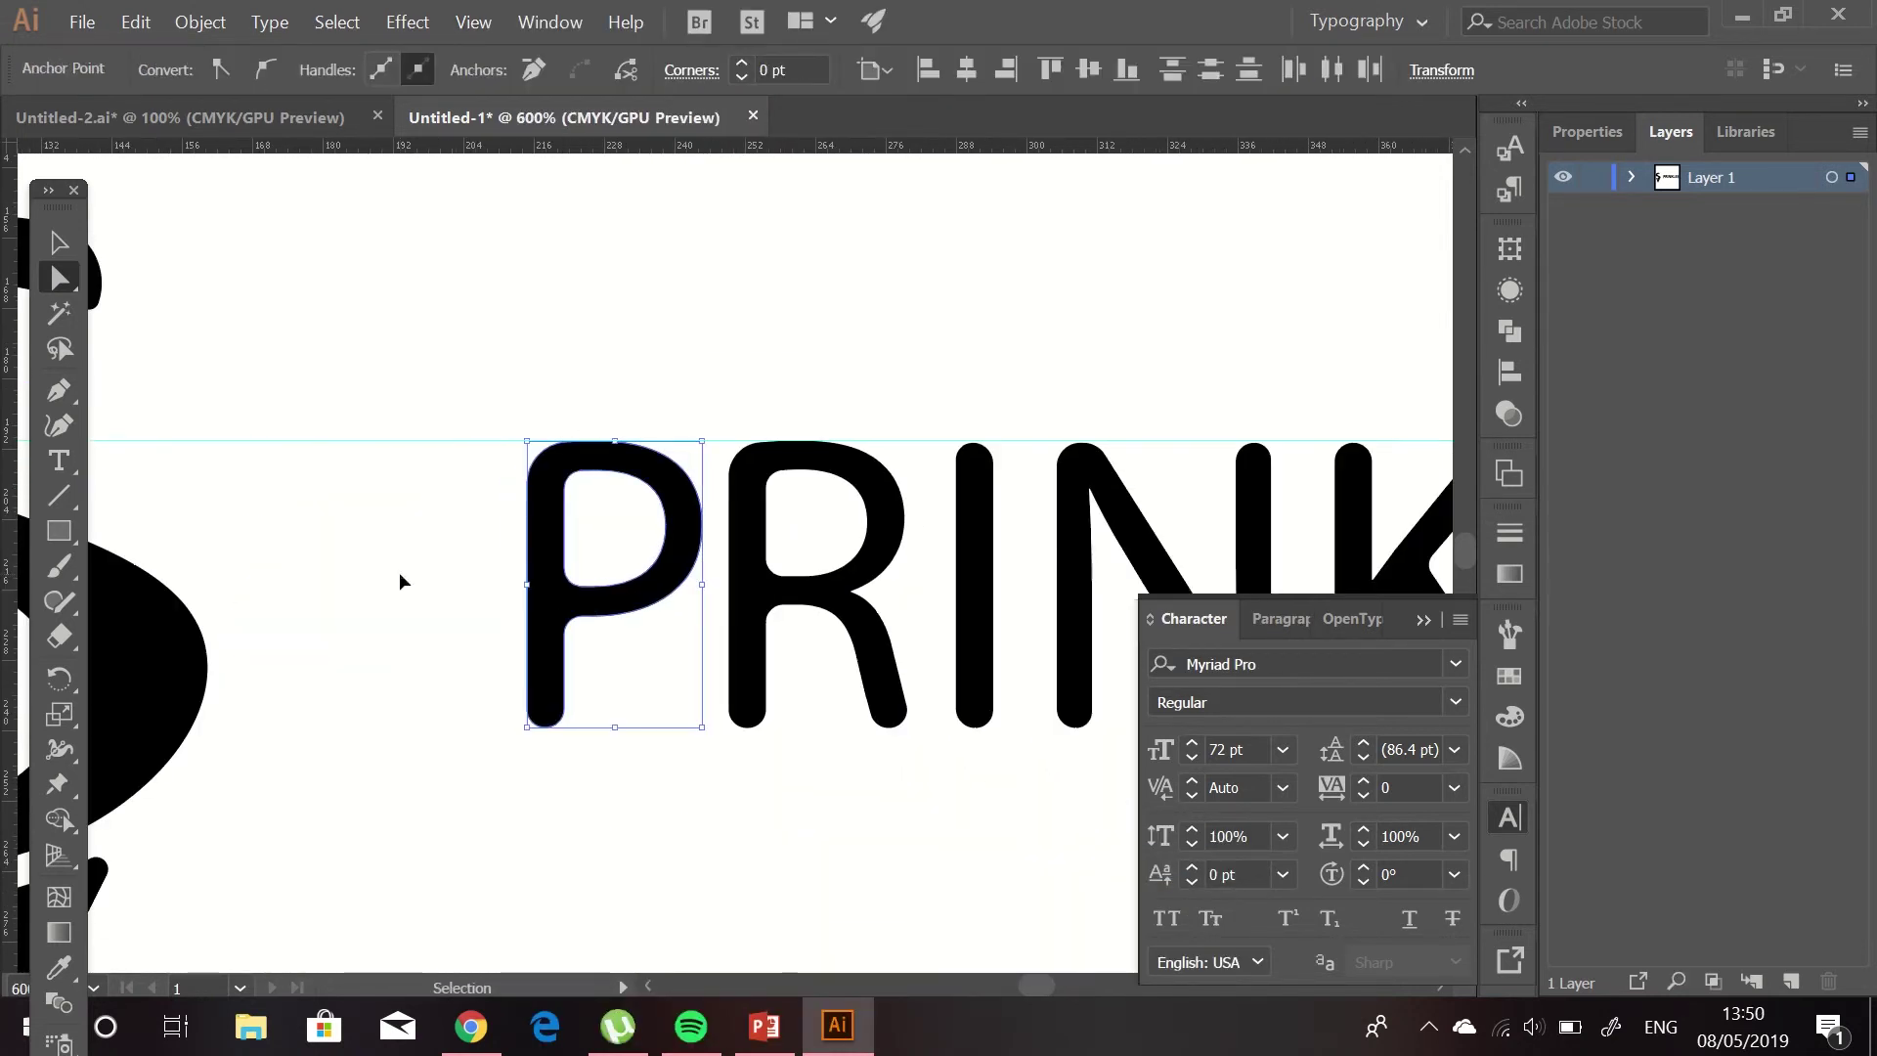
click(401, 581)
click(136, 22)
click(196, 75)
key(v)
click(537, 606)
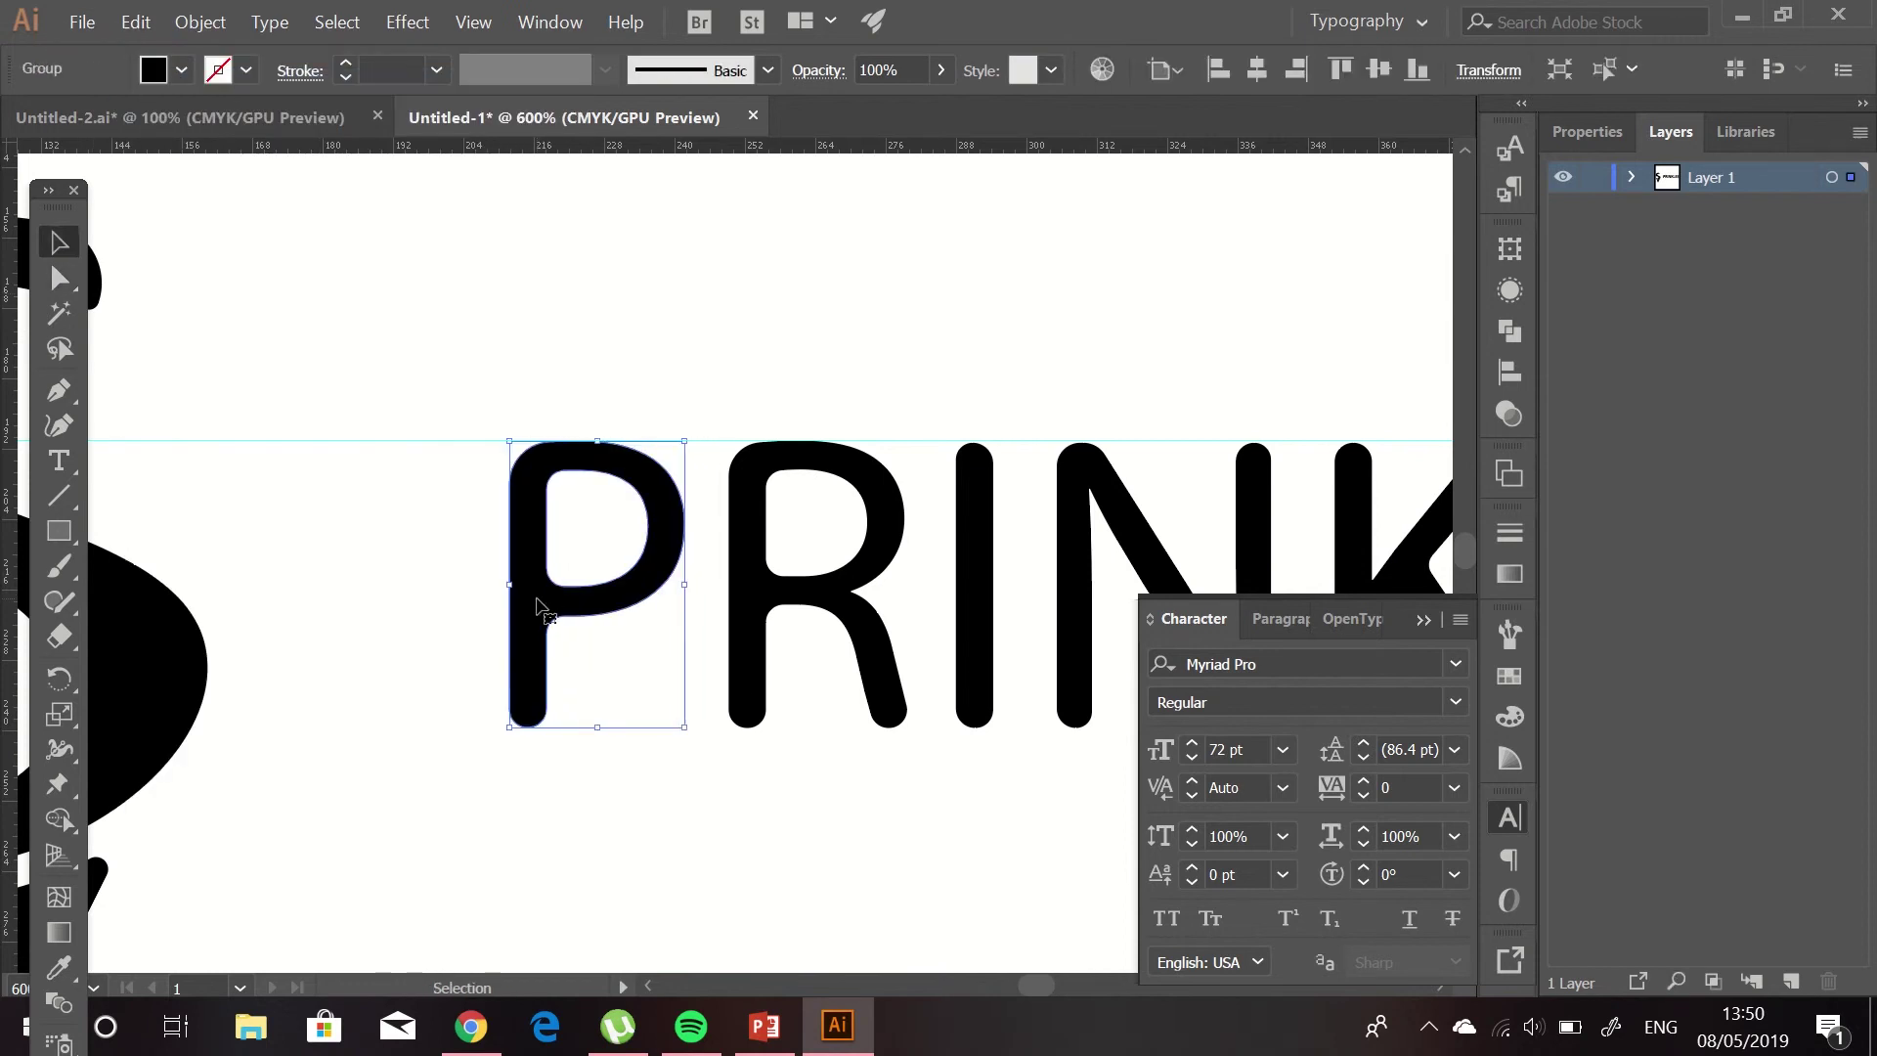
scroll(538, 606, down, 4)
scroll(503, 691, up, 5)
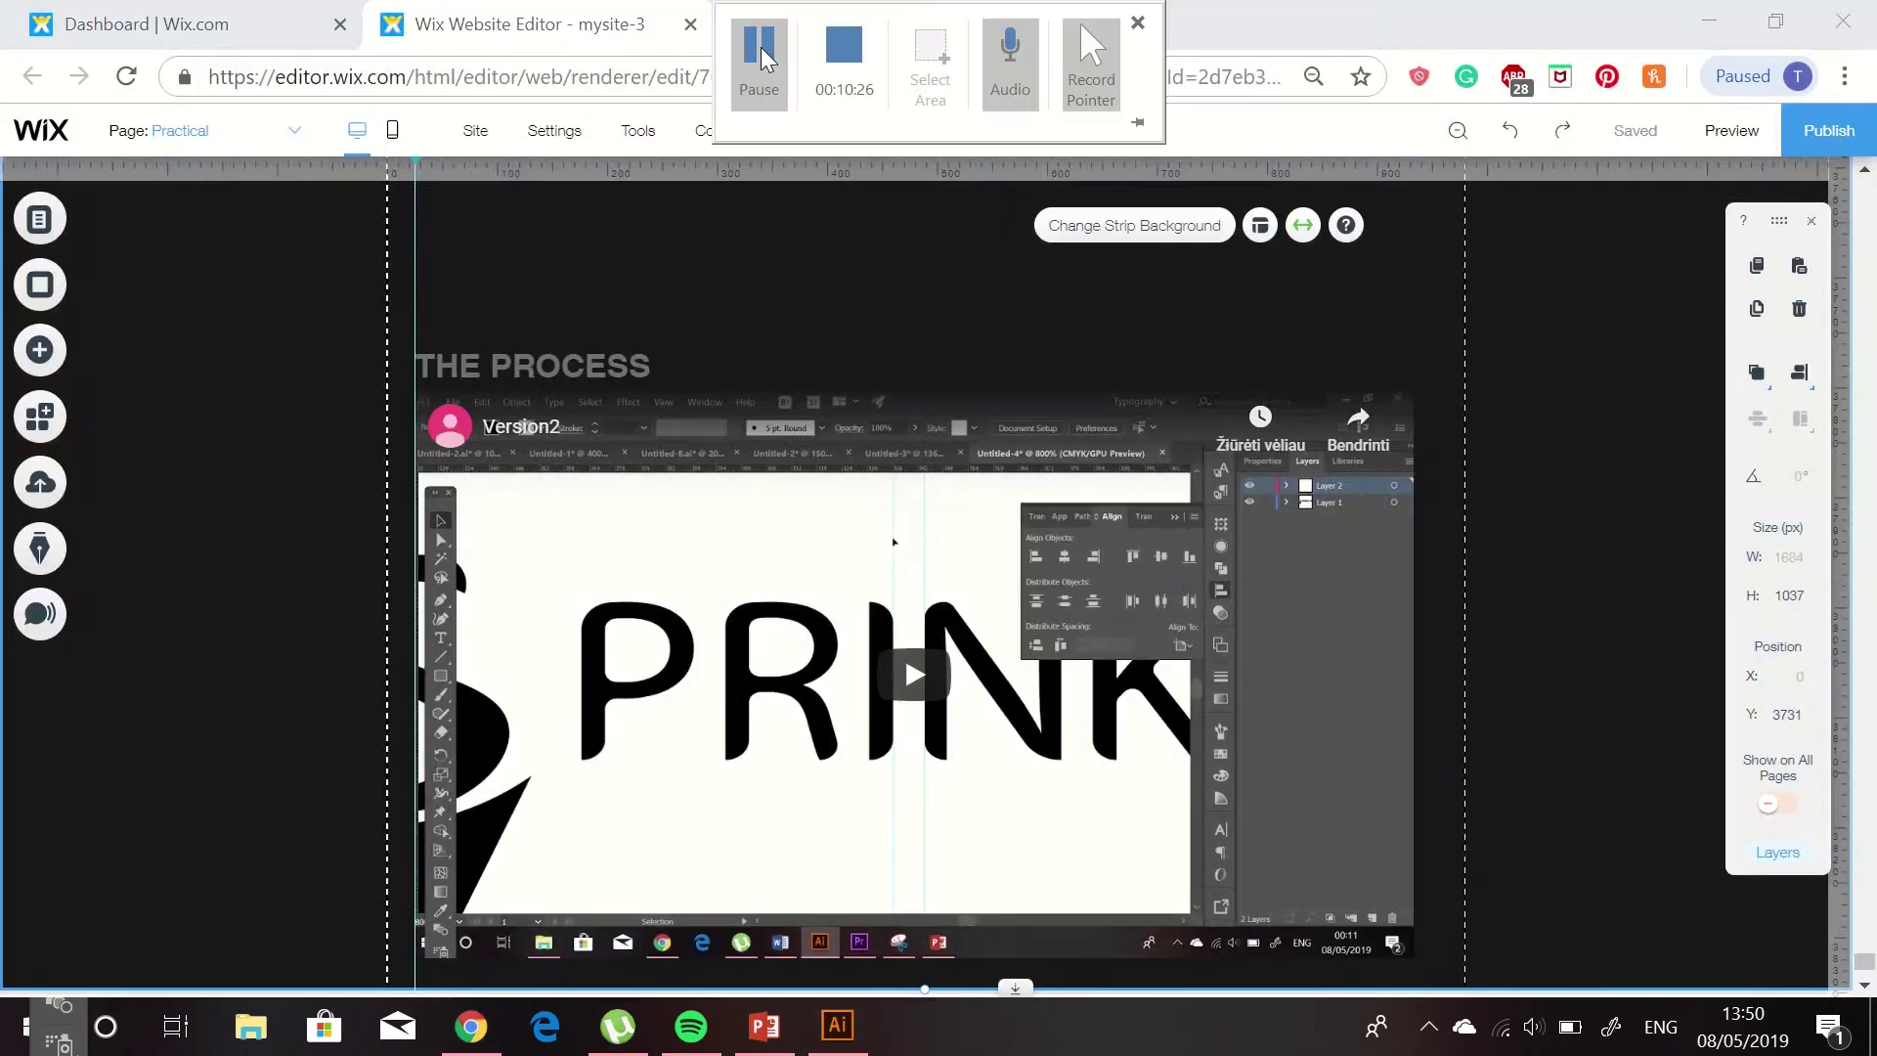
Step: Search Google for "sprinkle" in a new browser tab and look through the image results
click(760, 59)
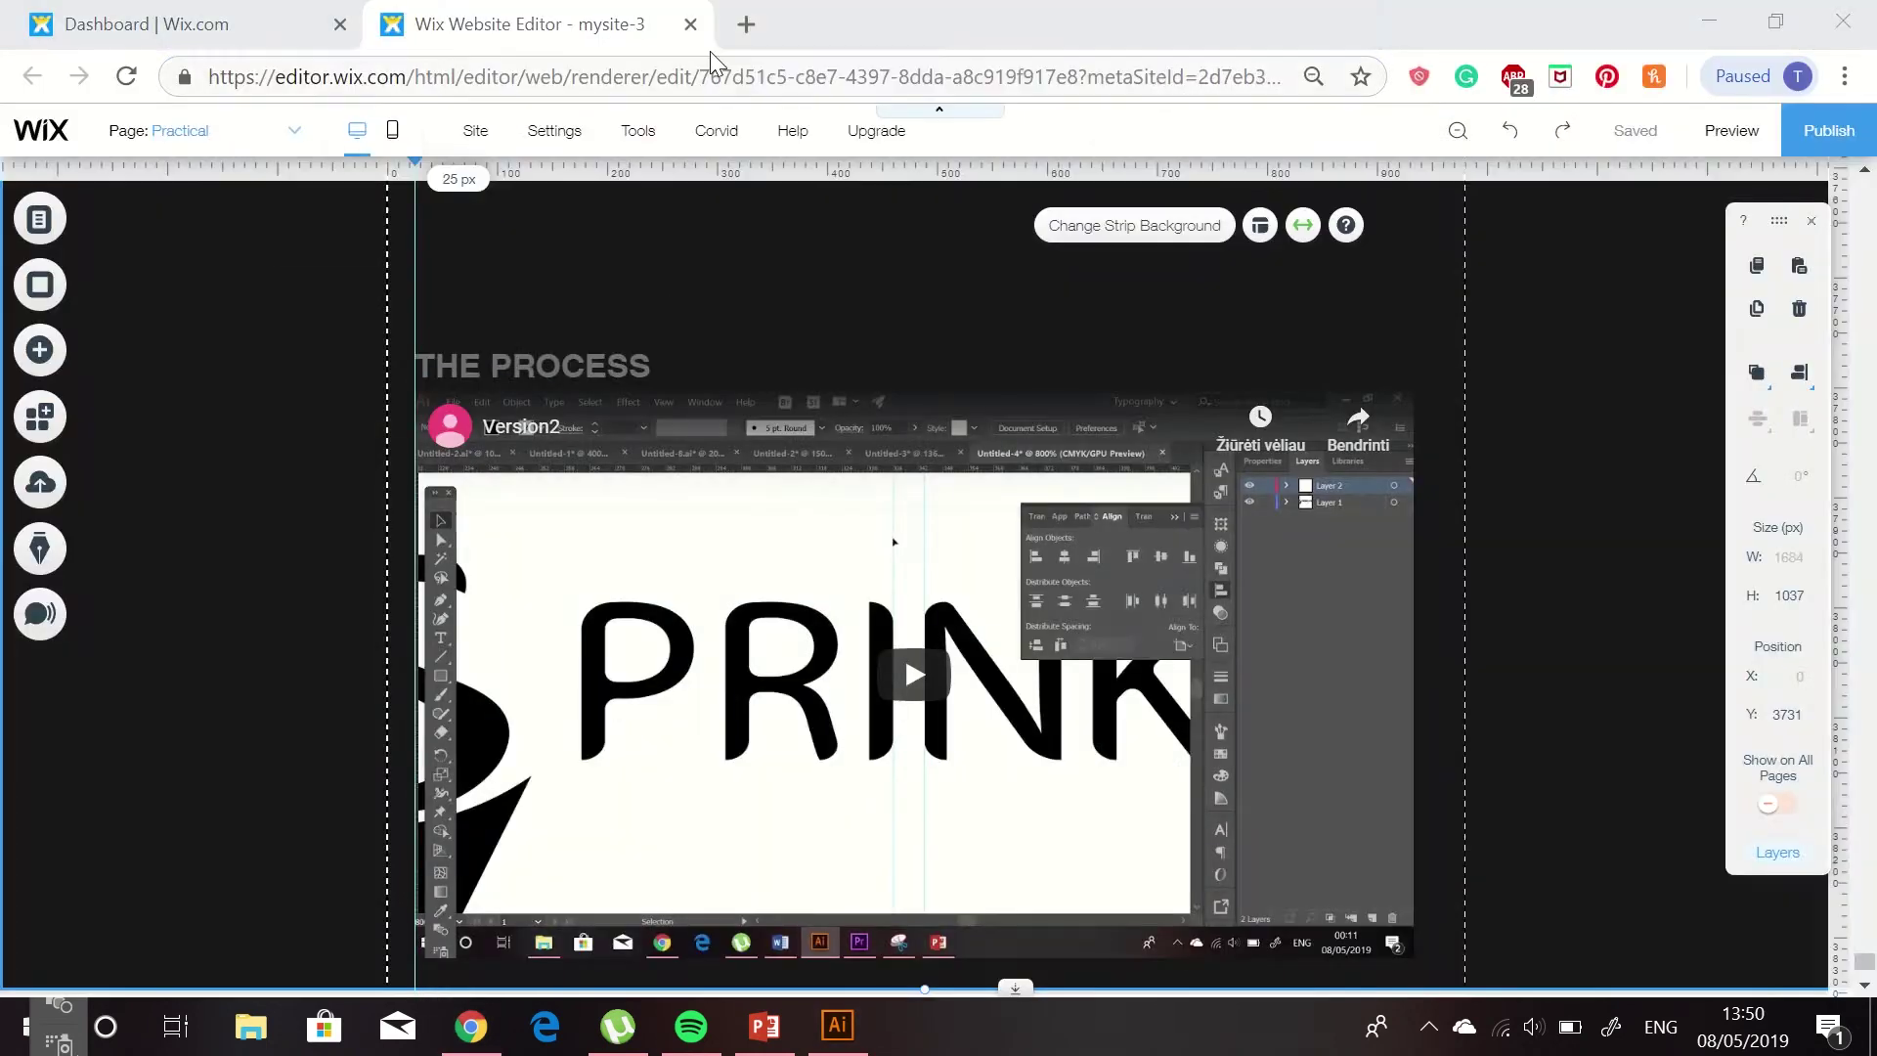
key(ctrl+t)
click(641, 406)
text(sprink)
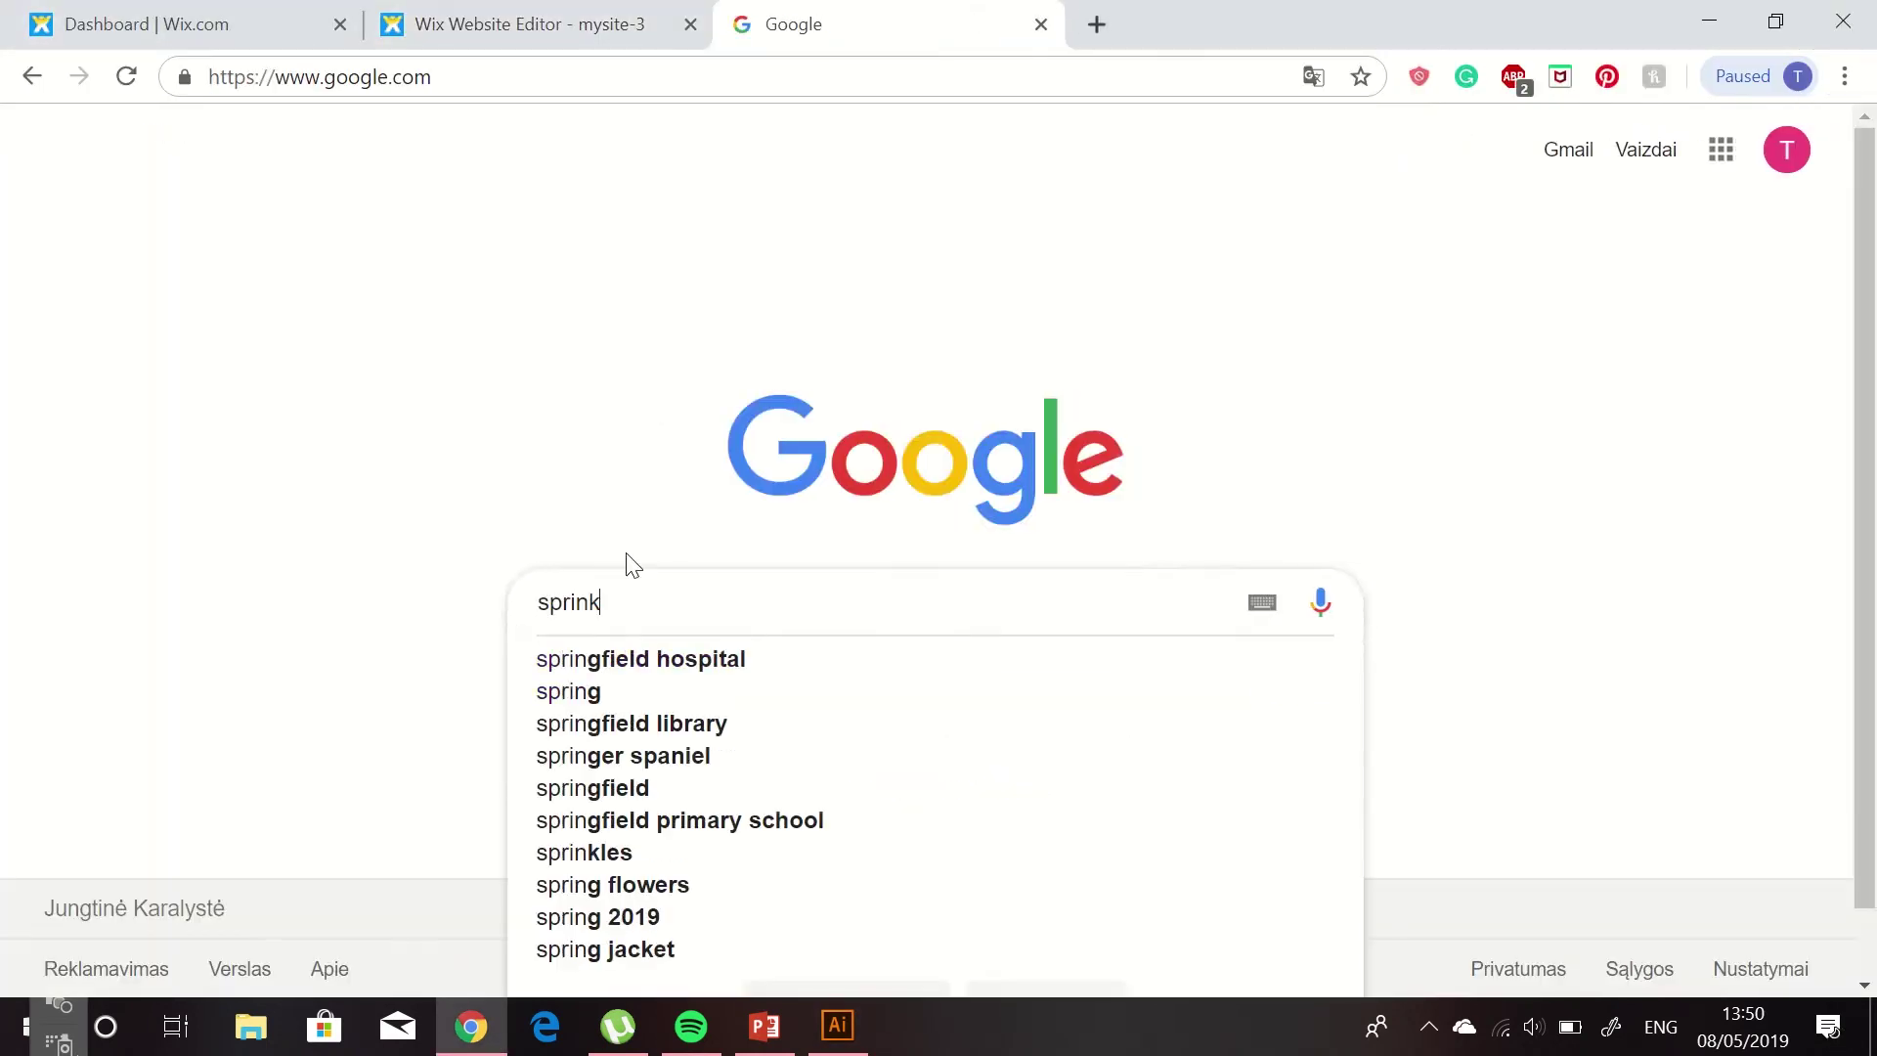
text(le)
key(Return)
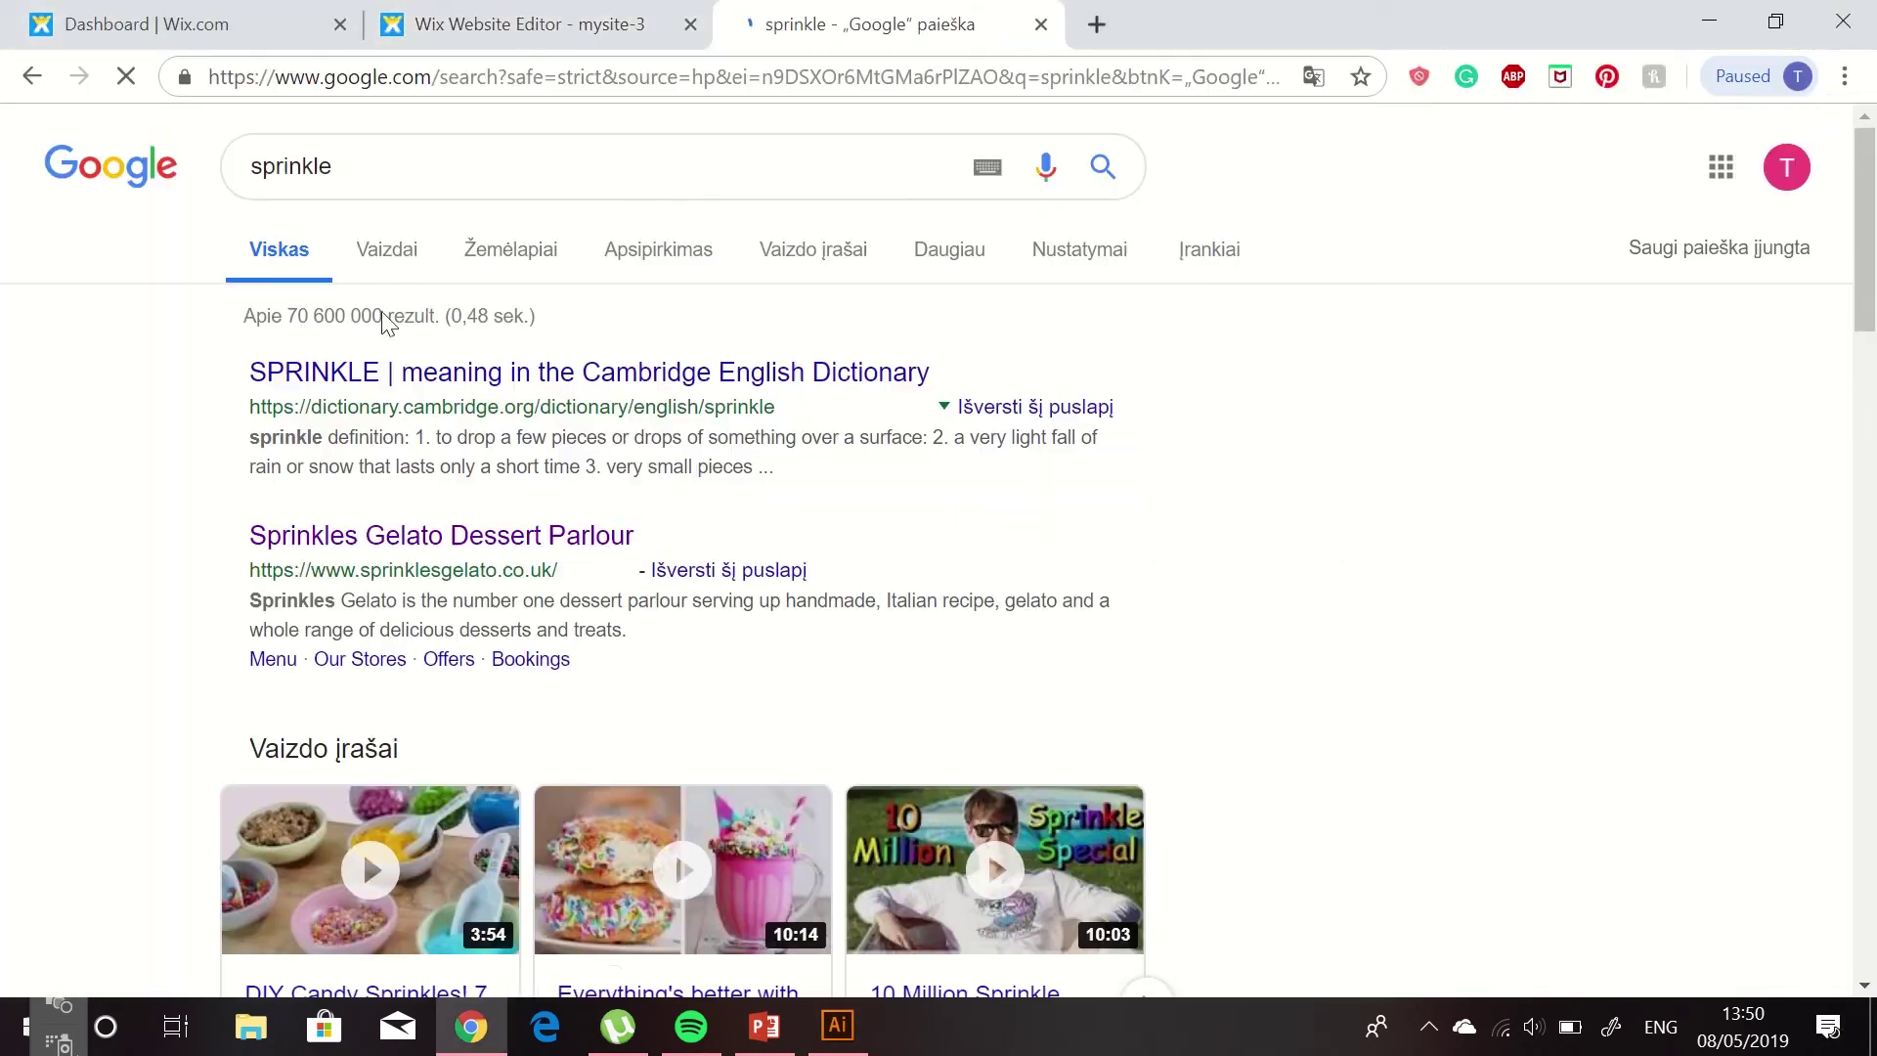
click(383, 251)
scroll(382, 364, down, 3)
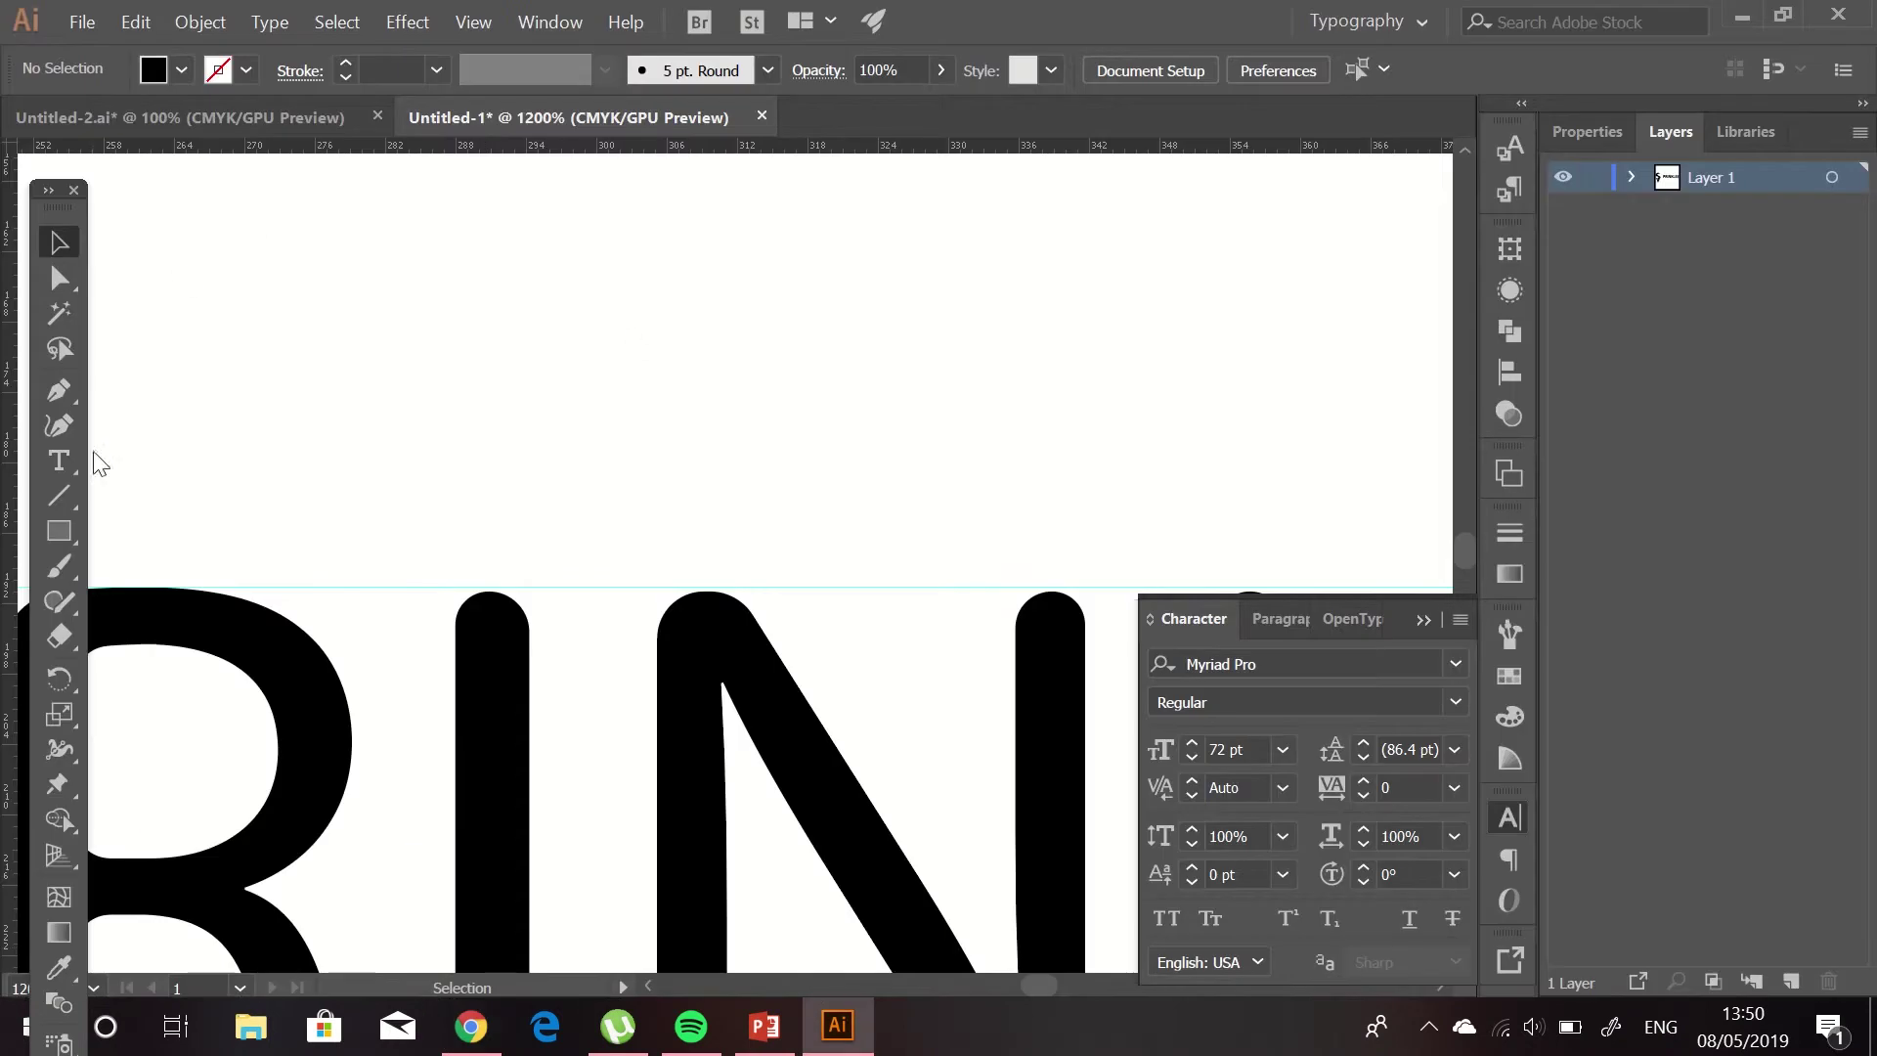
Step: Draw a circle above the I of the lettering and give it no fill and a 1 pt black stroke
drag(59, 531, 196, 602)
drag(563, 395, 662, 416)
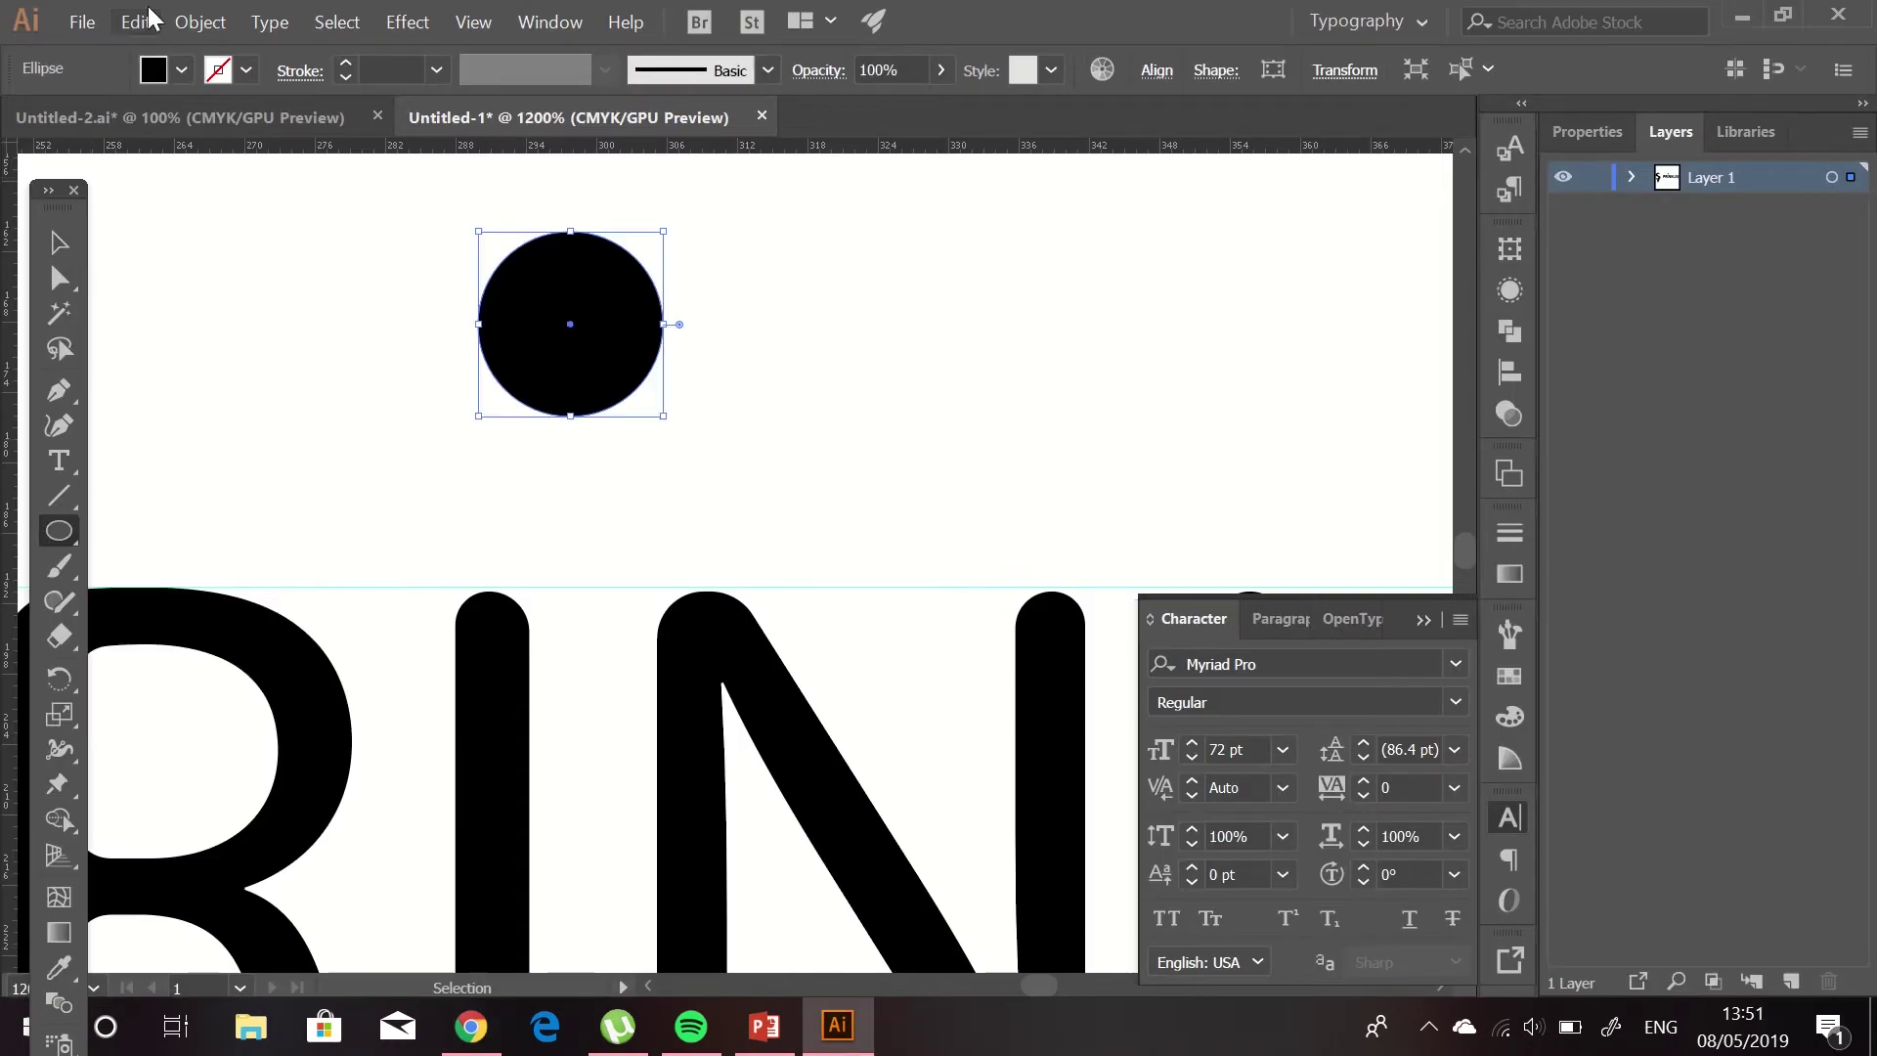
click(182, 68)
click(18, 105)
click(247, 68)
click(68, 104)
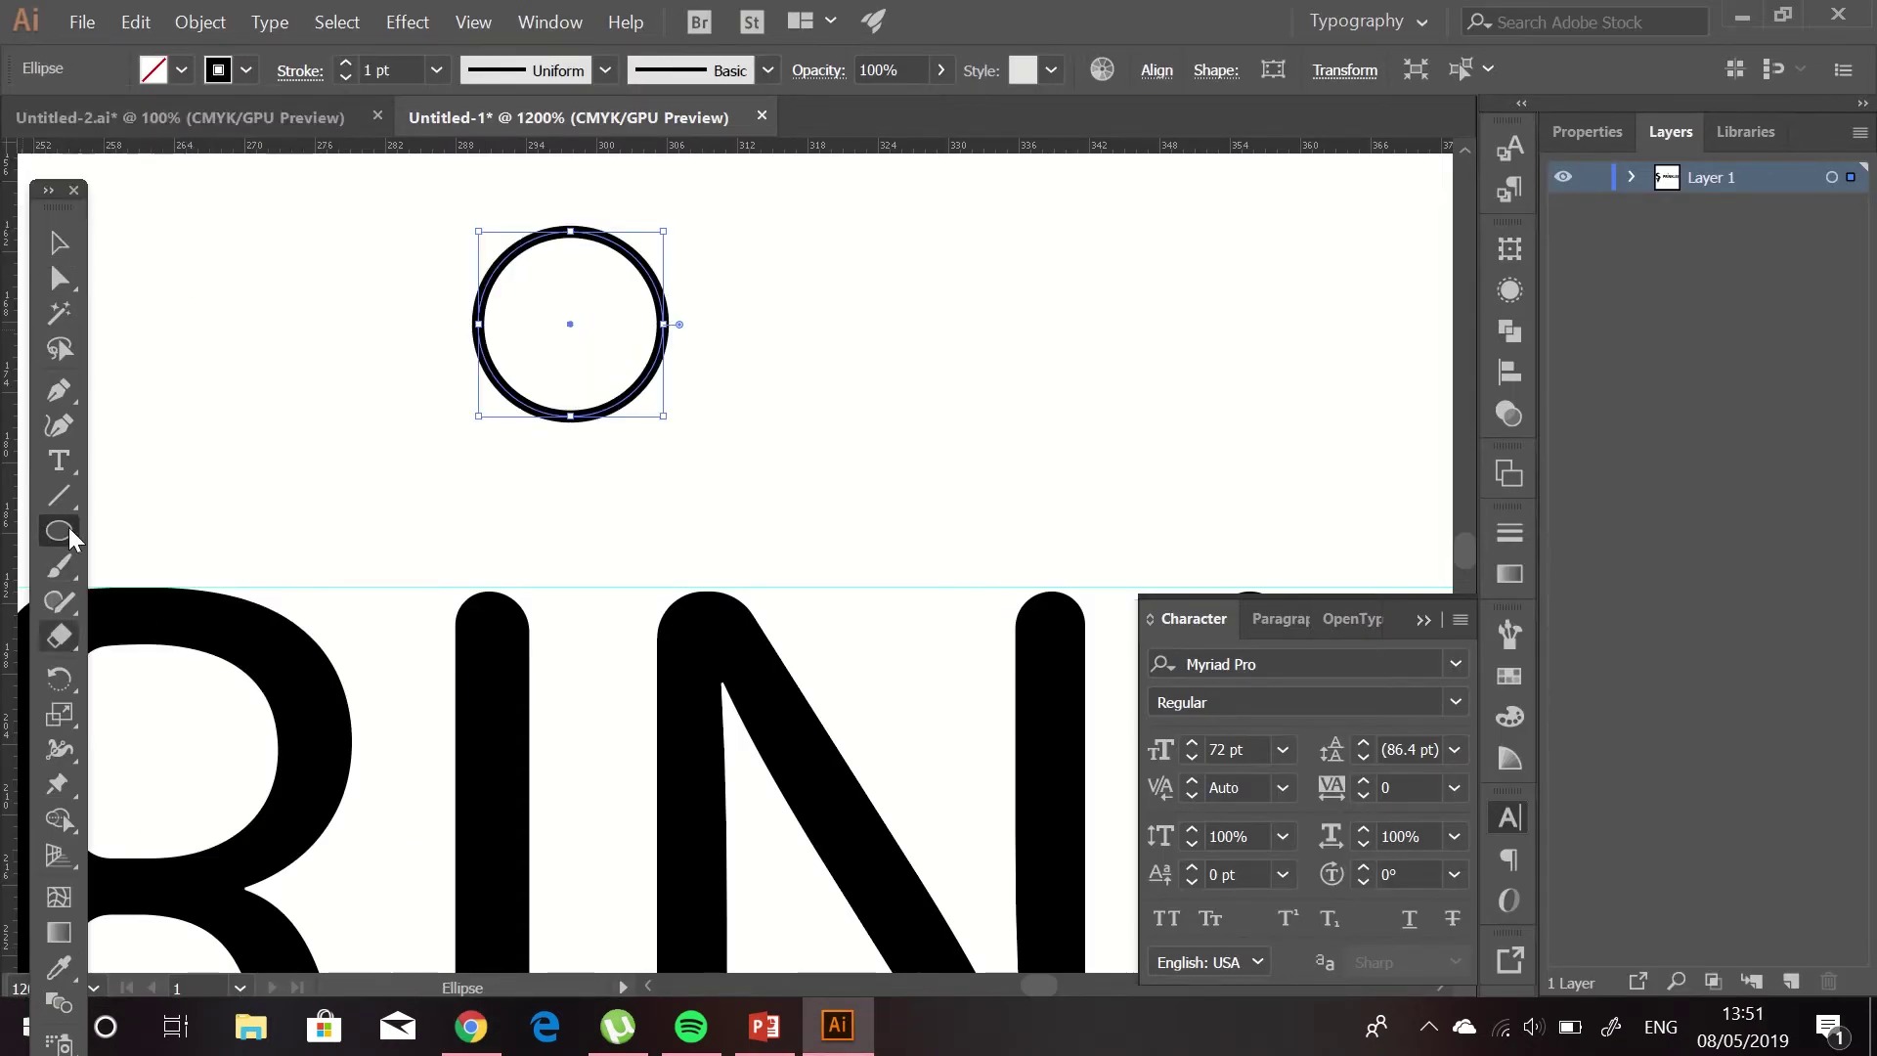
Step: Replace the floating toolbox with the docked two-column one and look through its tools
click(73, 189)
drag(24, 115, 25, 119)
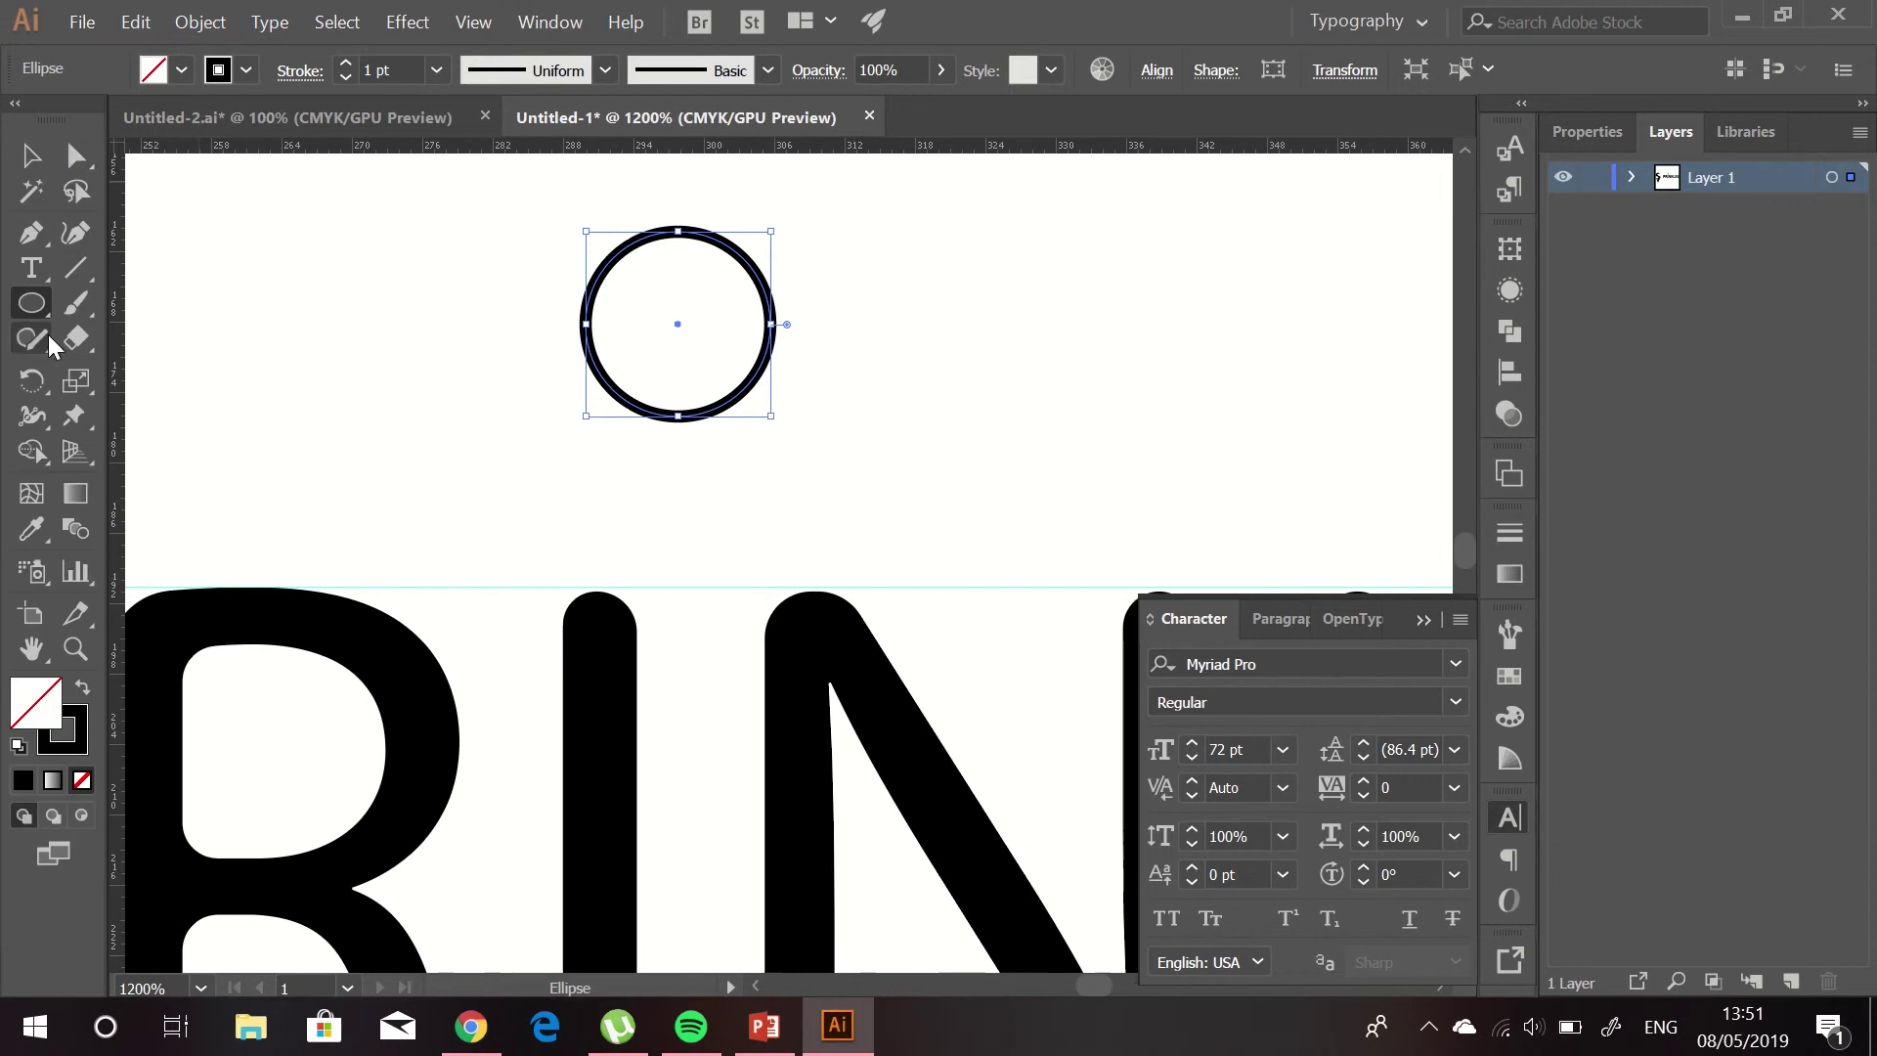
click(39, 653)
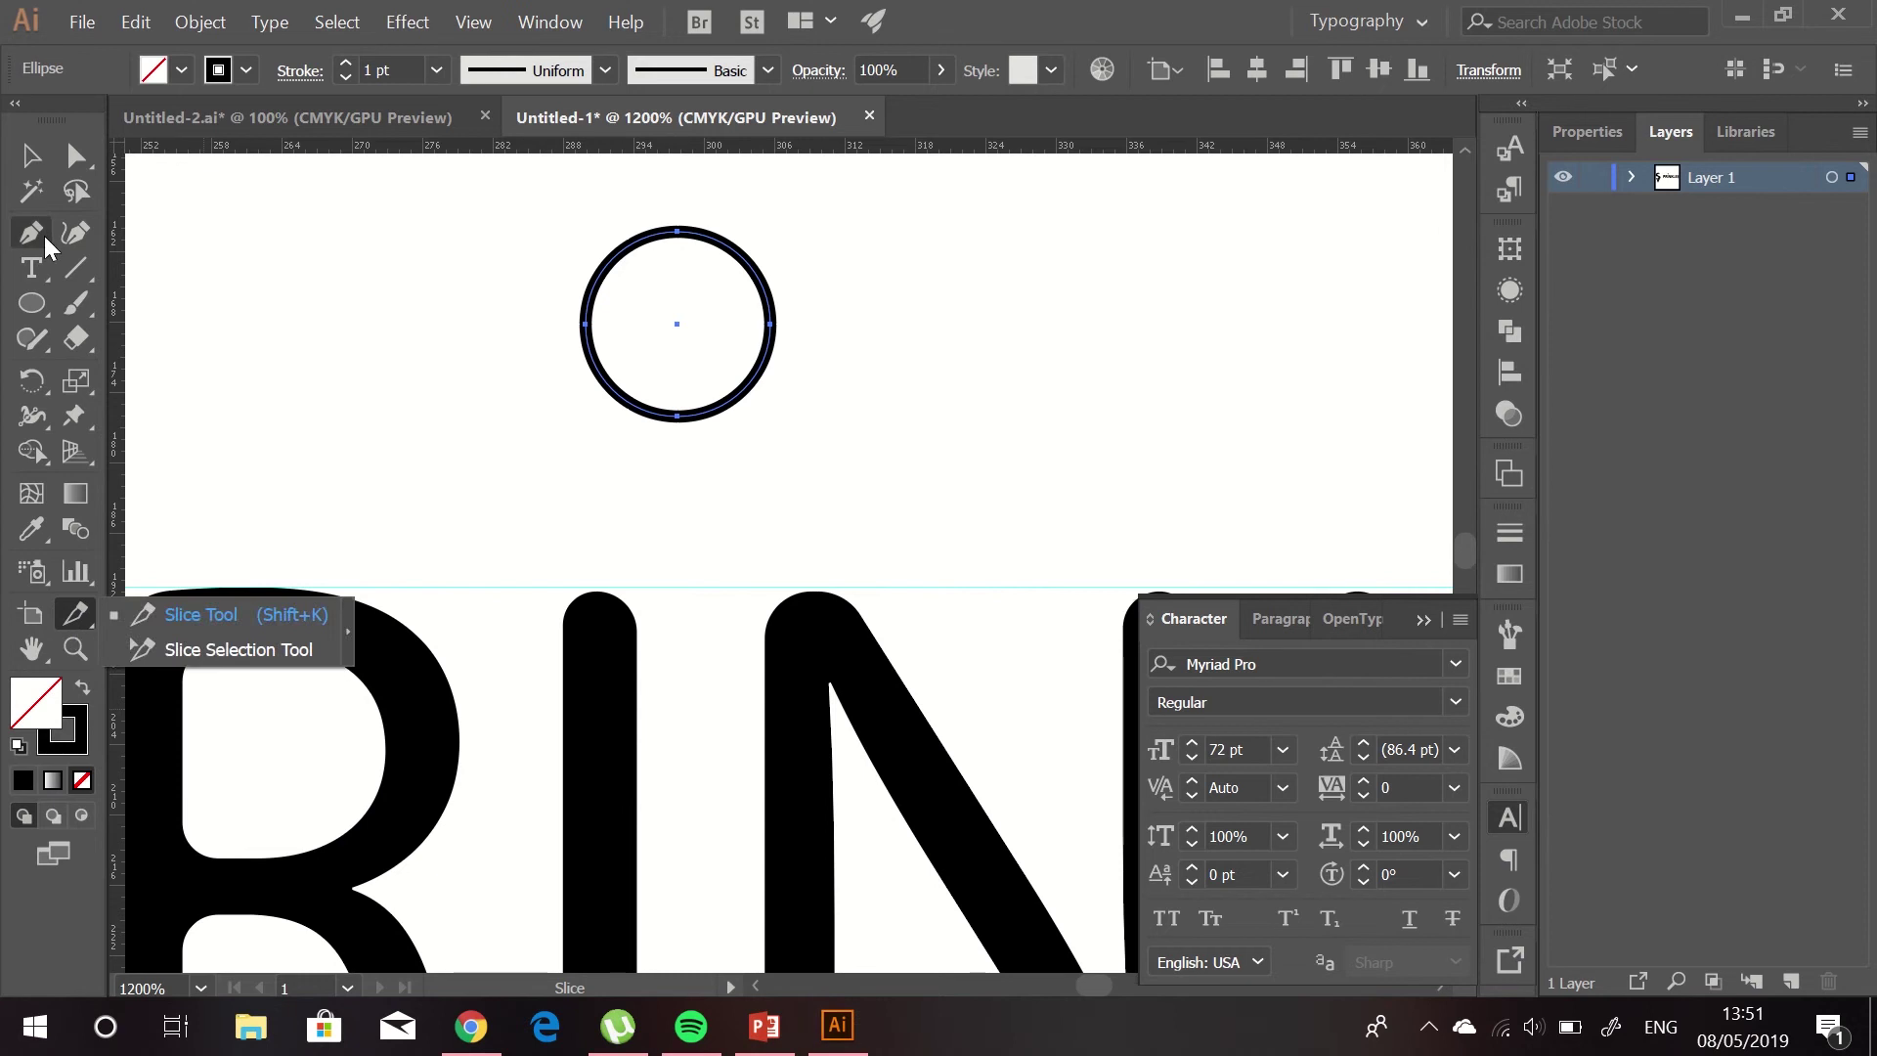
click(37, 270)
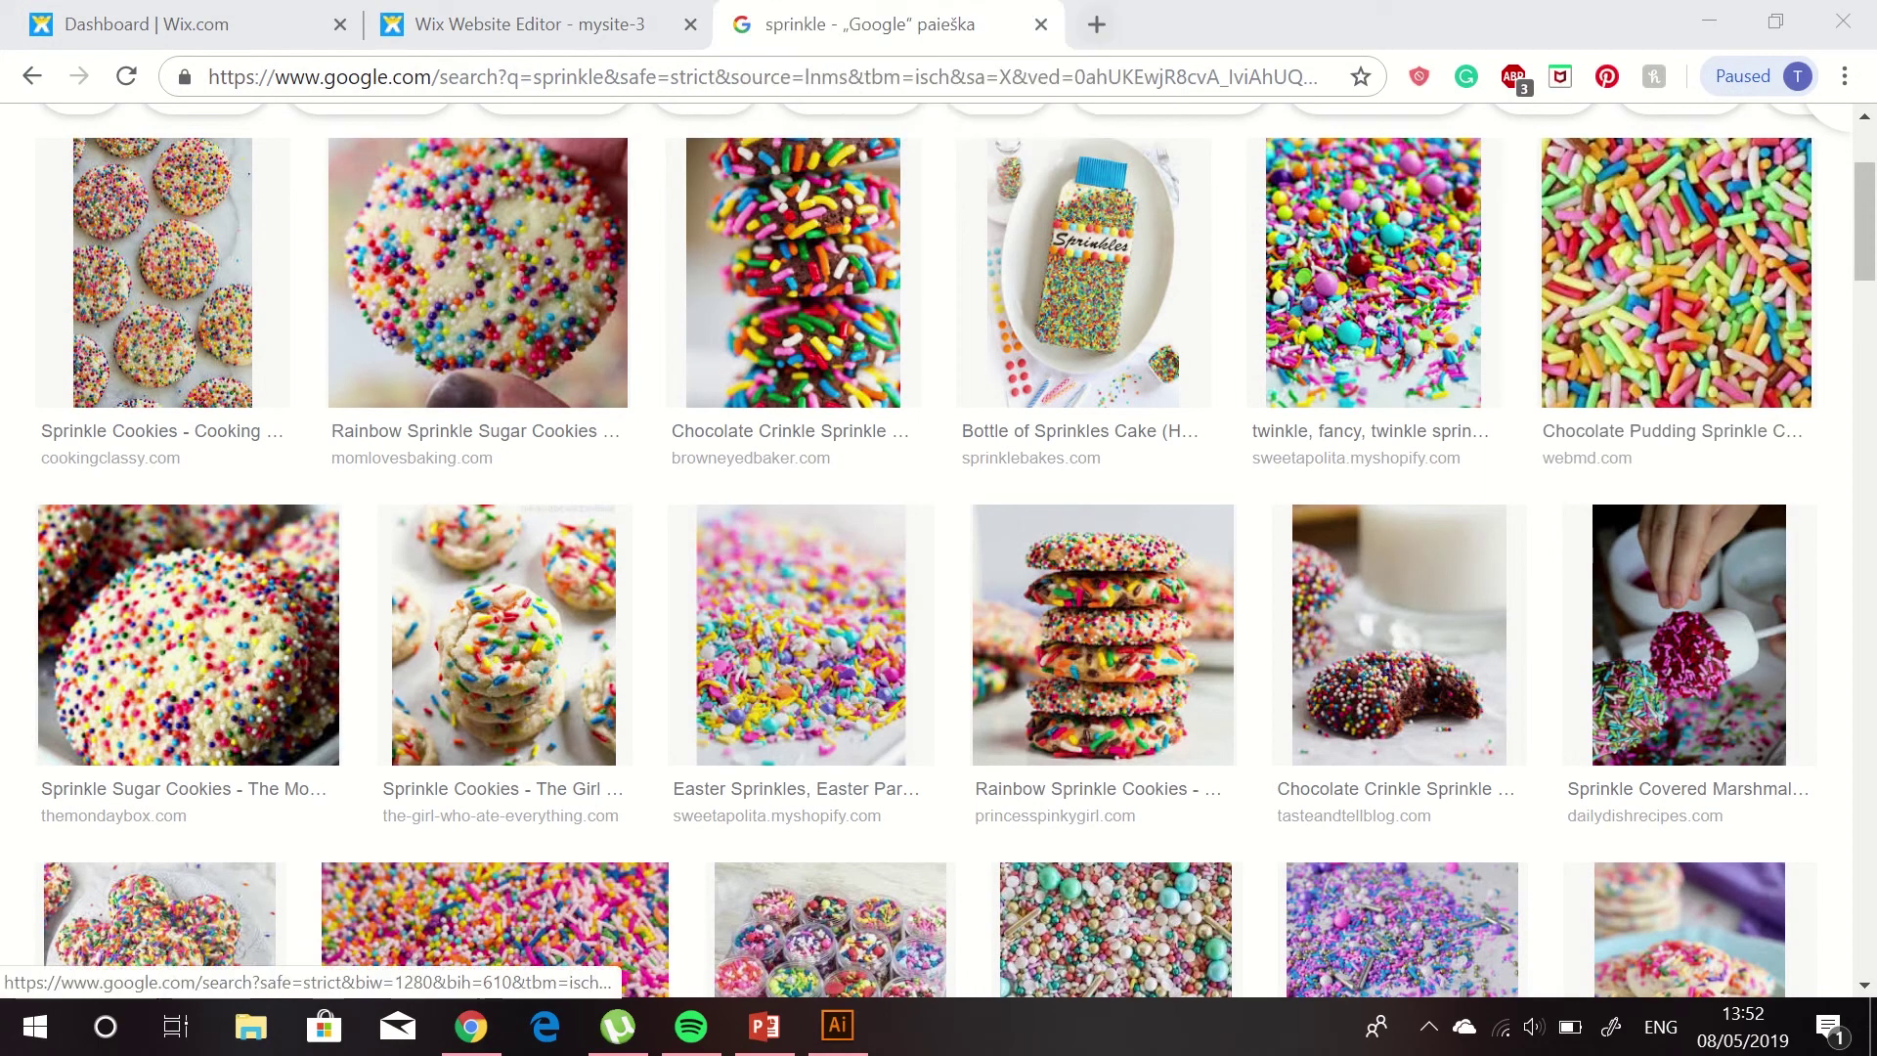
Step: Search Google for "scissors illustrator" in a new browser tab
key(ctrl+t)
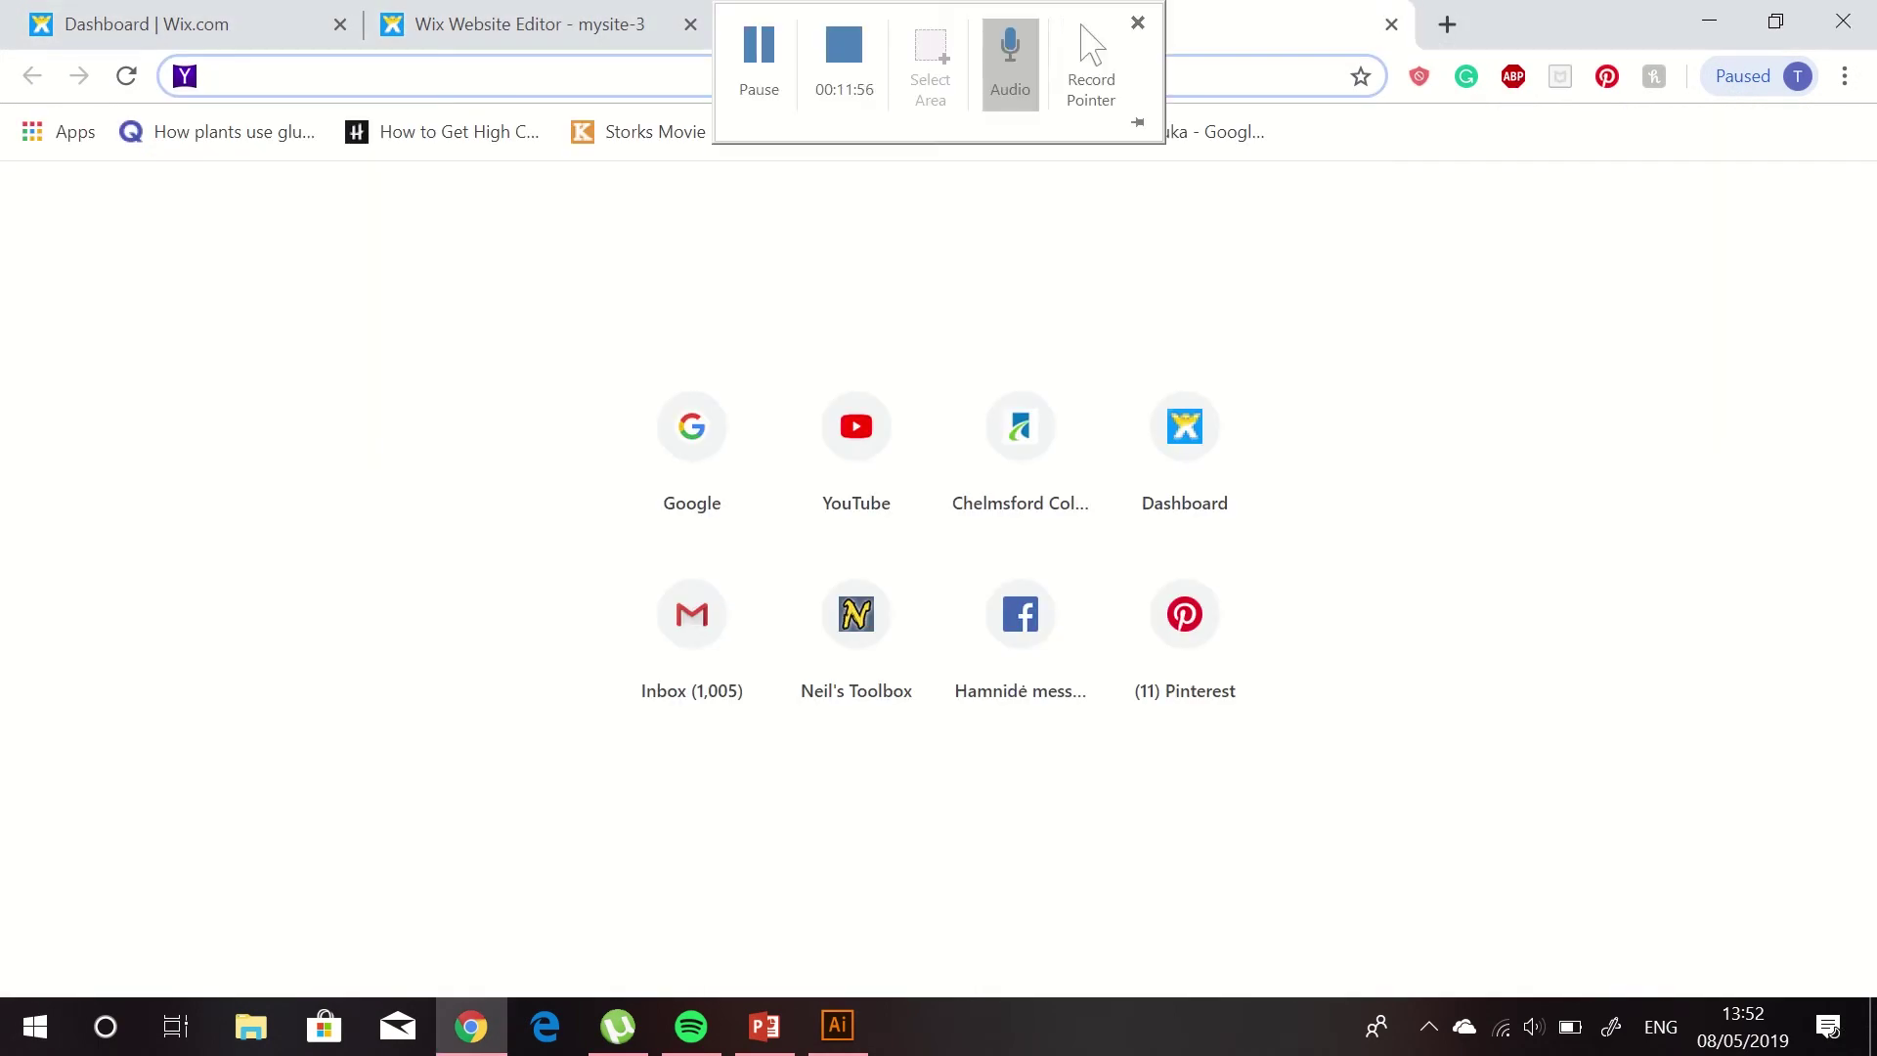
text(google.com)
key(Return)
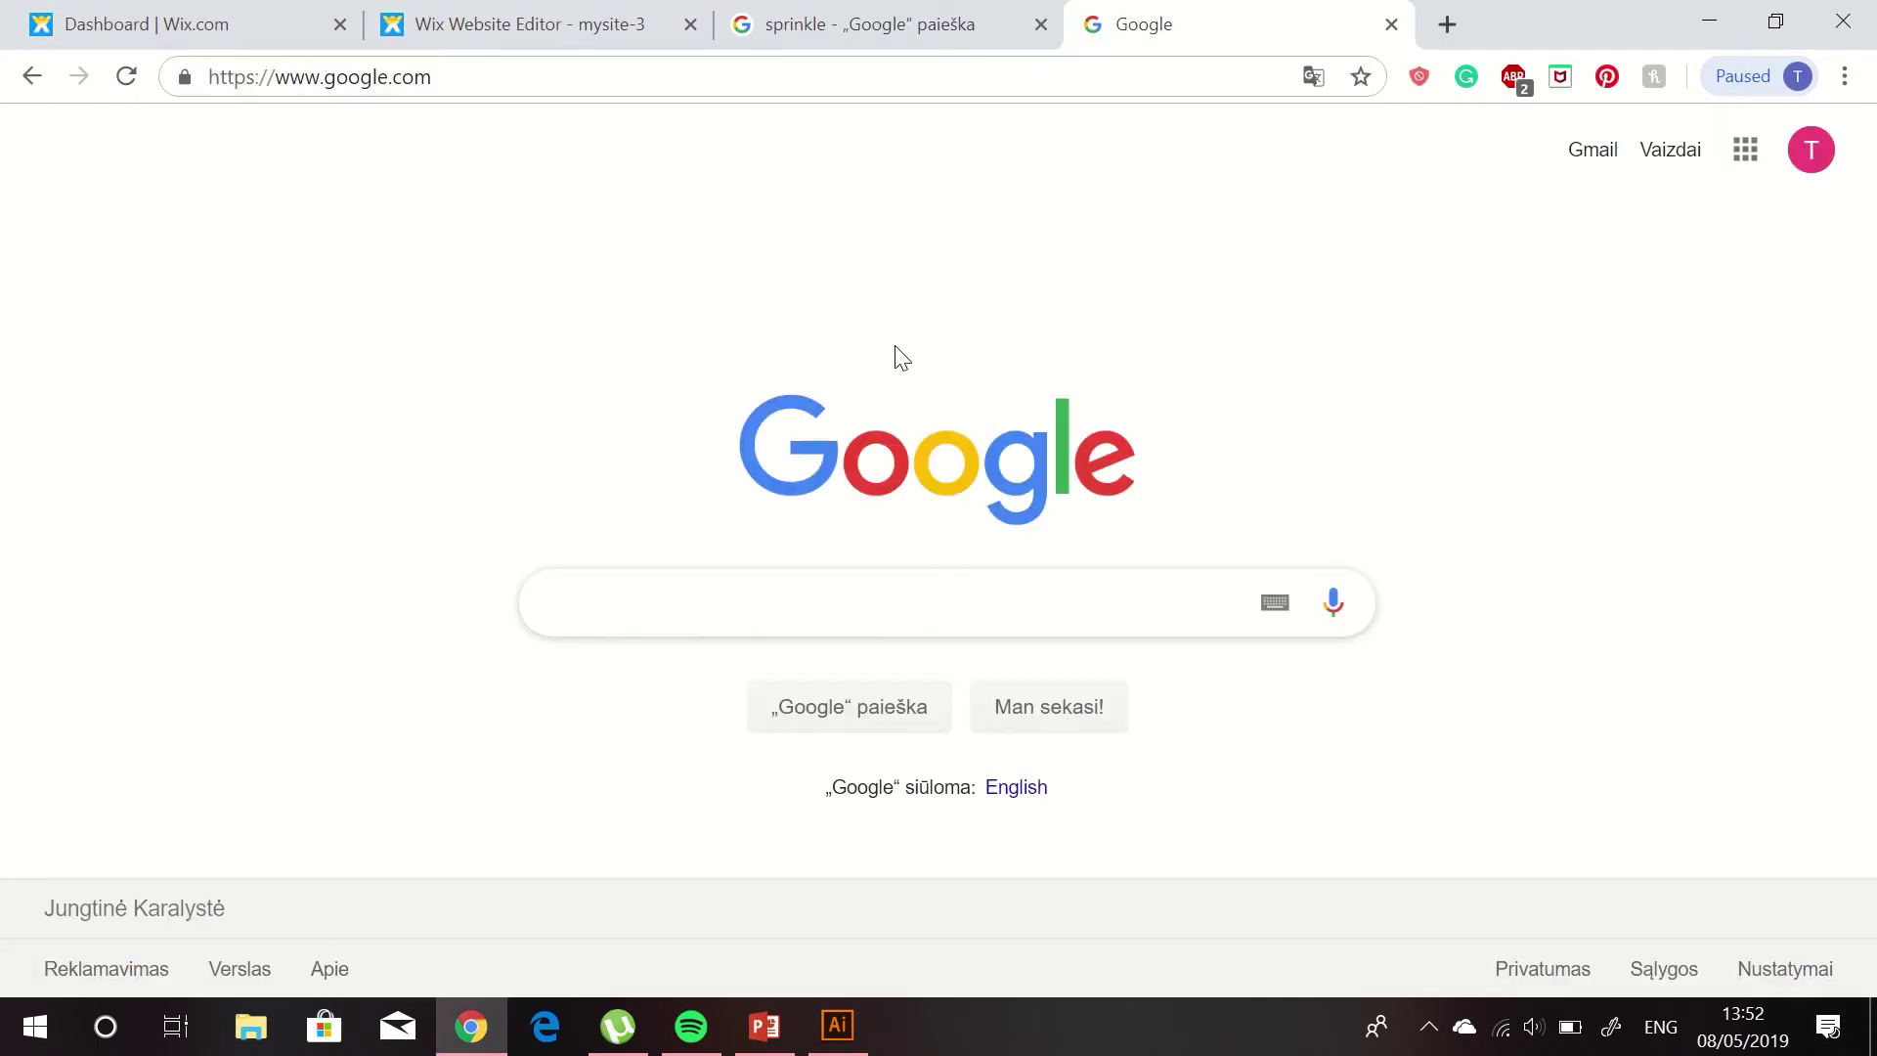
text(scissors illustration)
key(Return)
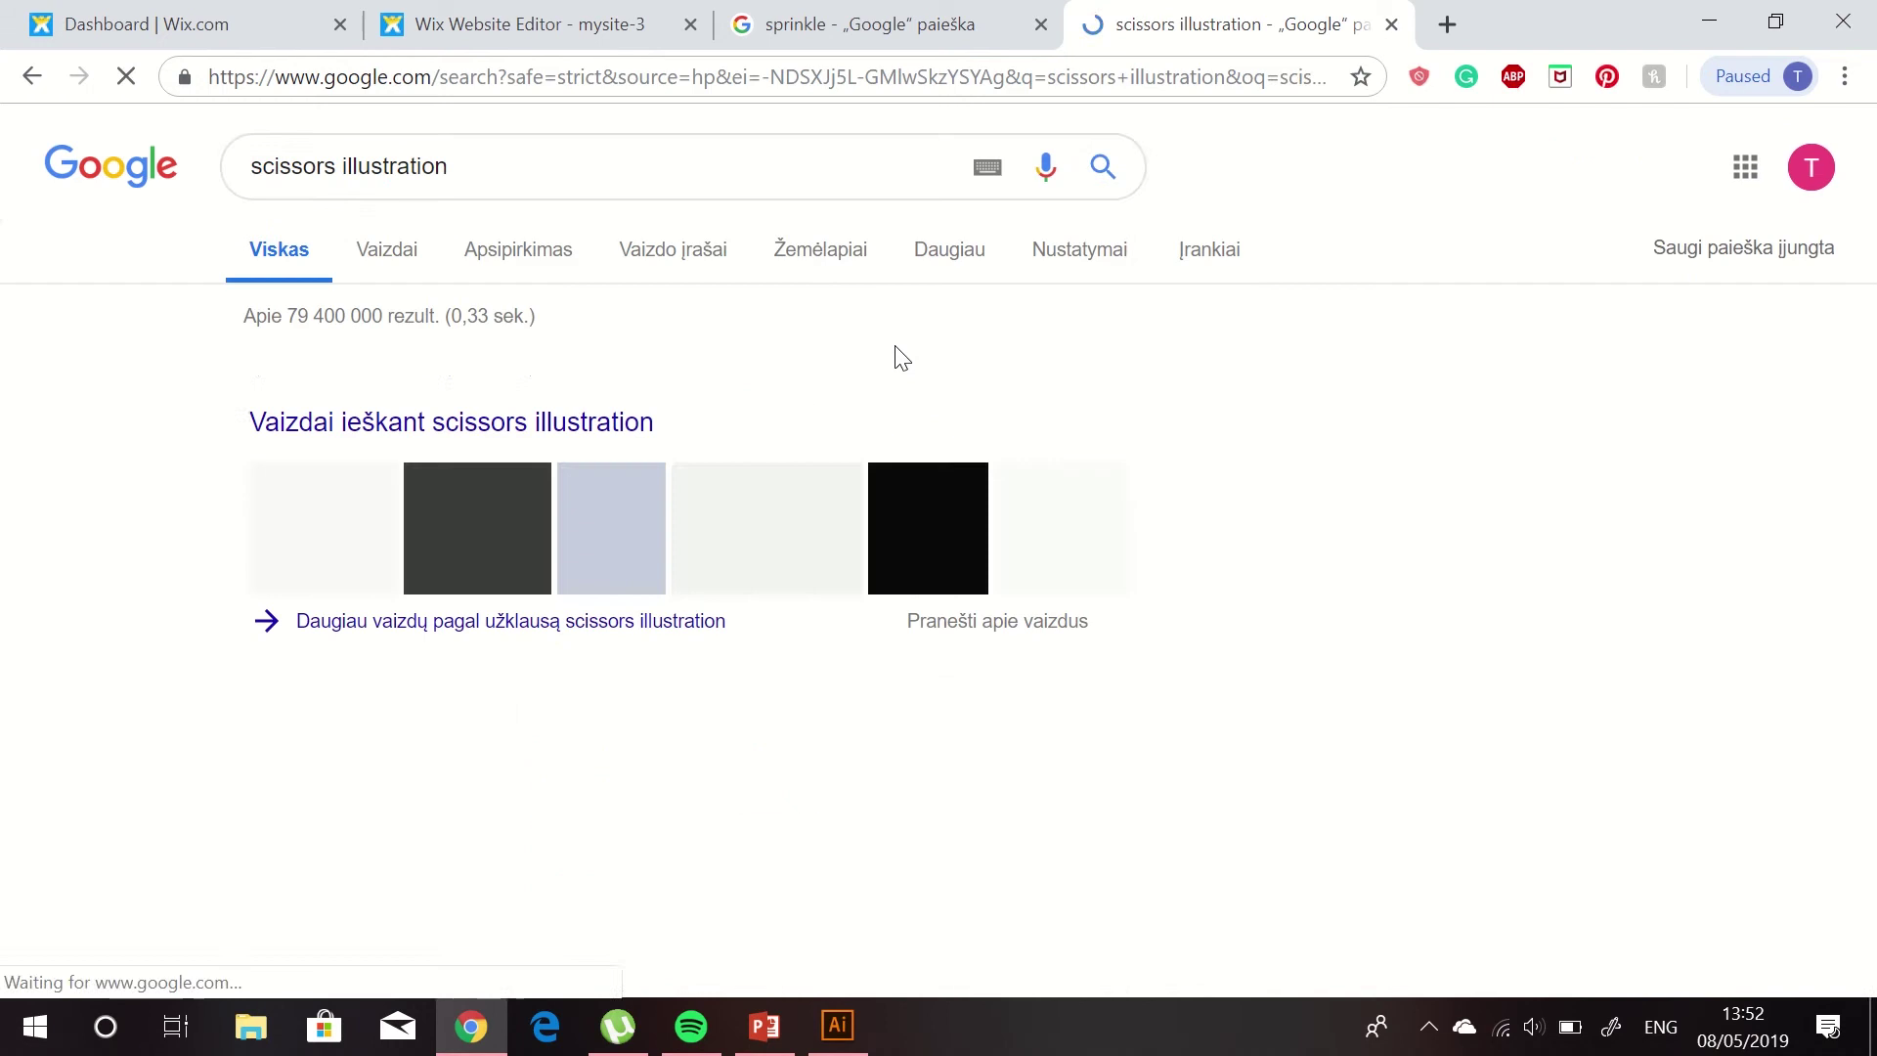
click(461, 185)
key(BackSpace)
key(BackSpace)
key(BackSpace)
text(or)
key(Return)
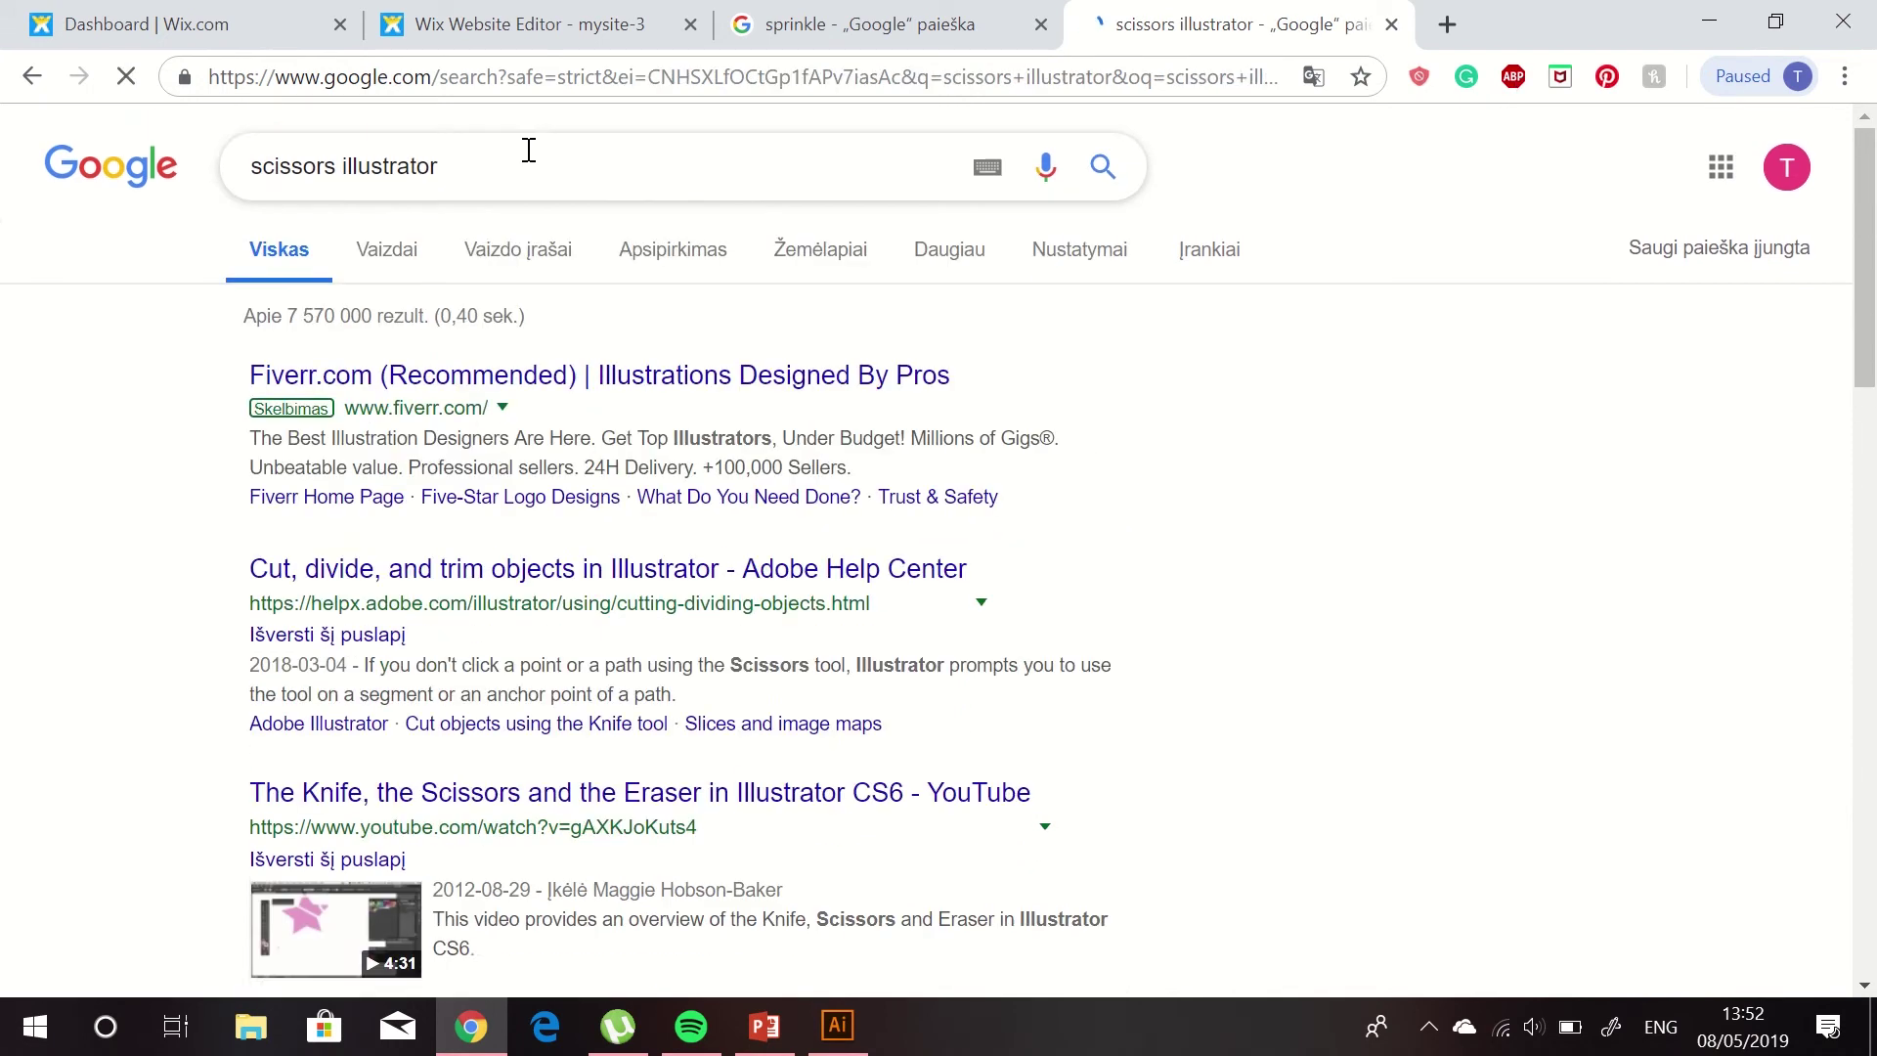
Step: Refine the search to "scissors shortcut illustrator" and check the image and web results
click(528, 149)
text(short)
click(391, 218)
click(387, 249)
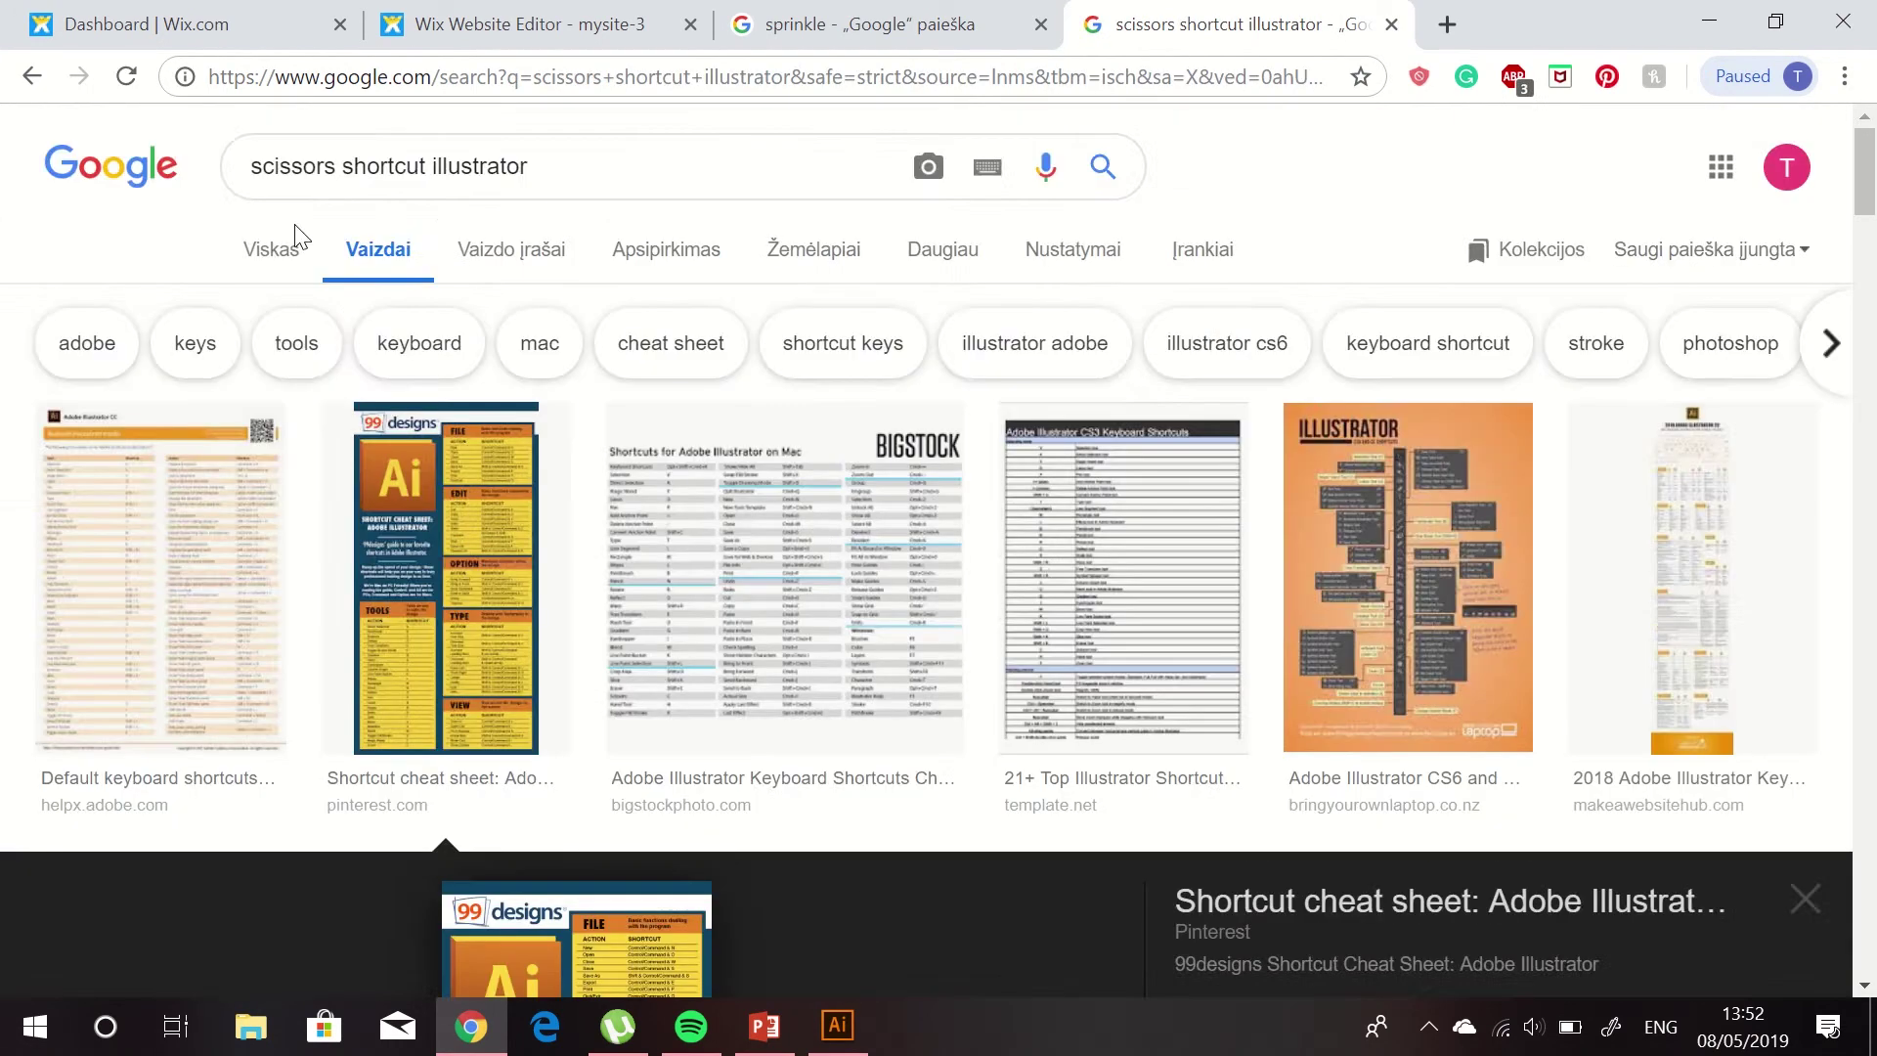
click(284, 248)
scroll(599, 456, down, 1)
Step: Look up the Scissors tool's shortcut on Adobe's default keyboard shortcuts page for Illustrator
click(600, 449)
scroll(600, 442, down, 7)
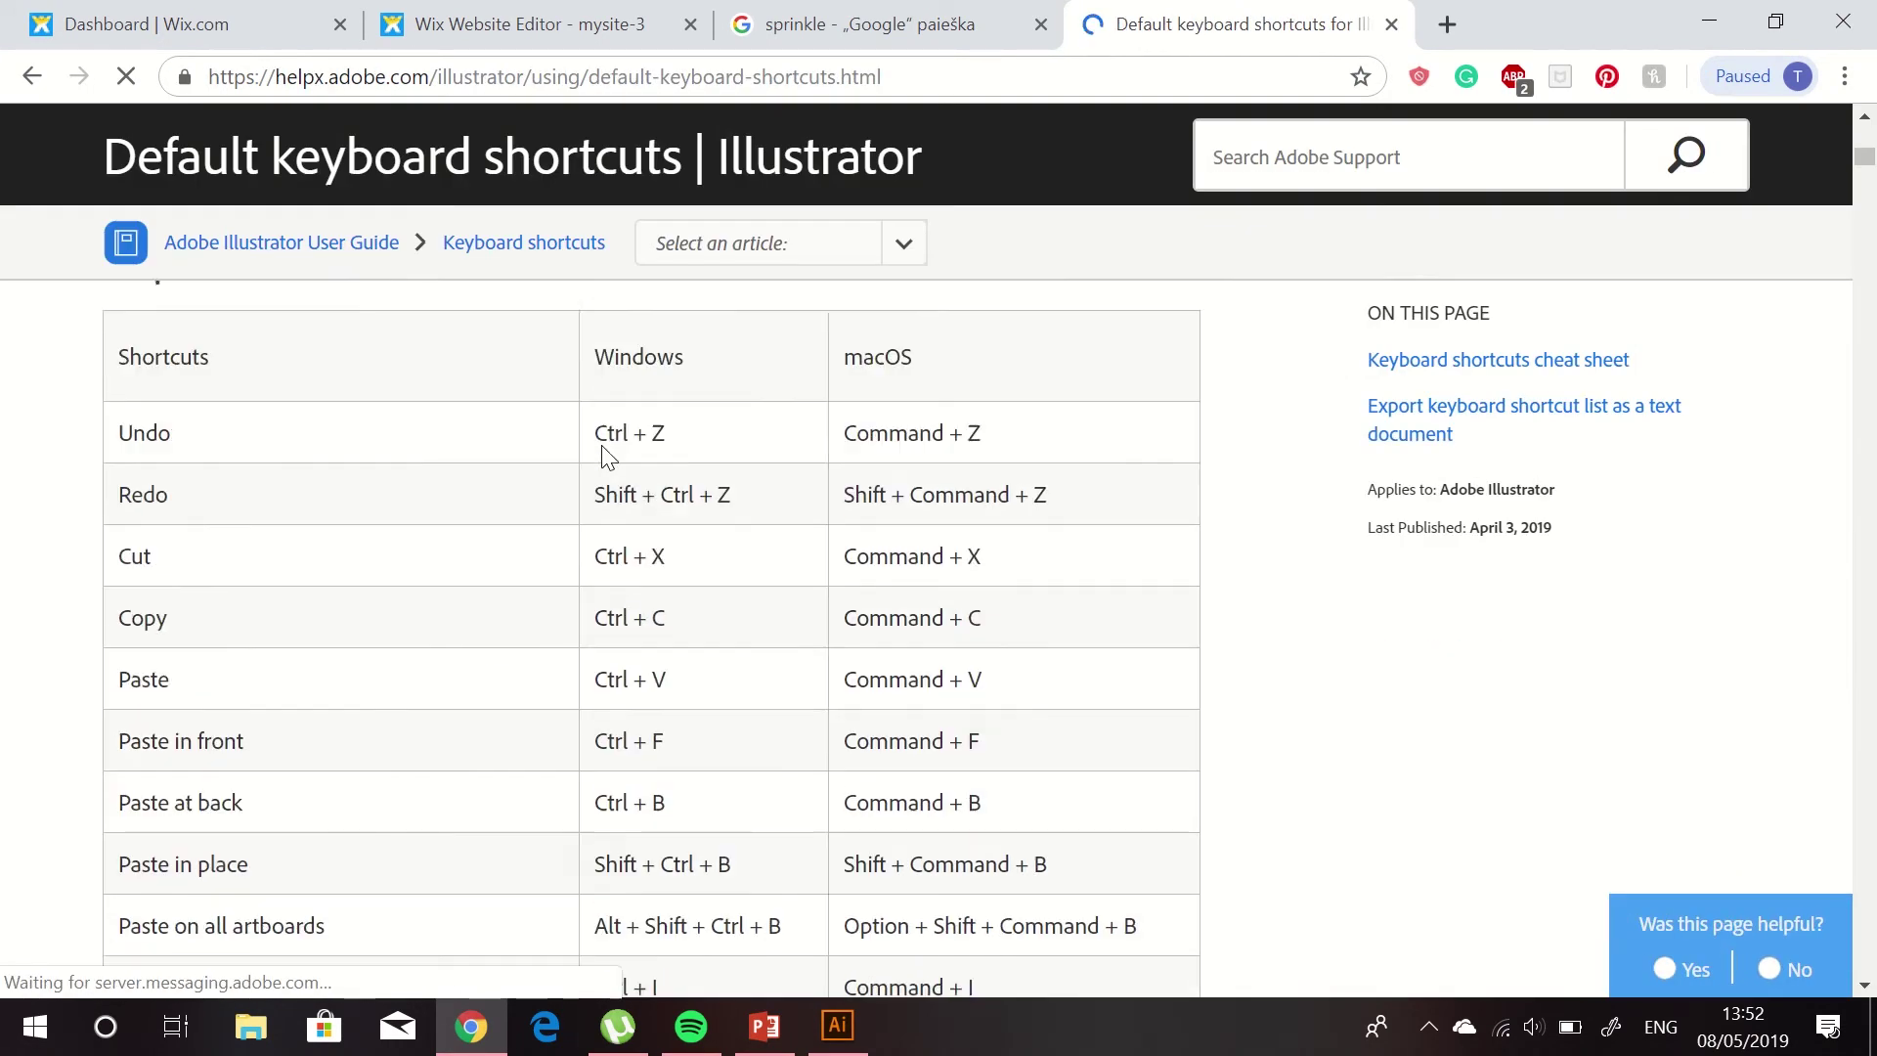
scroll(604, 449, down, 15)
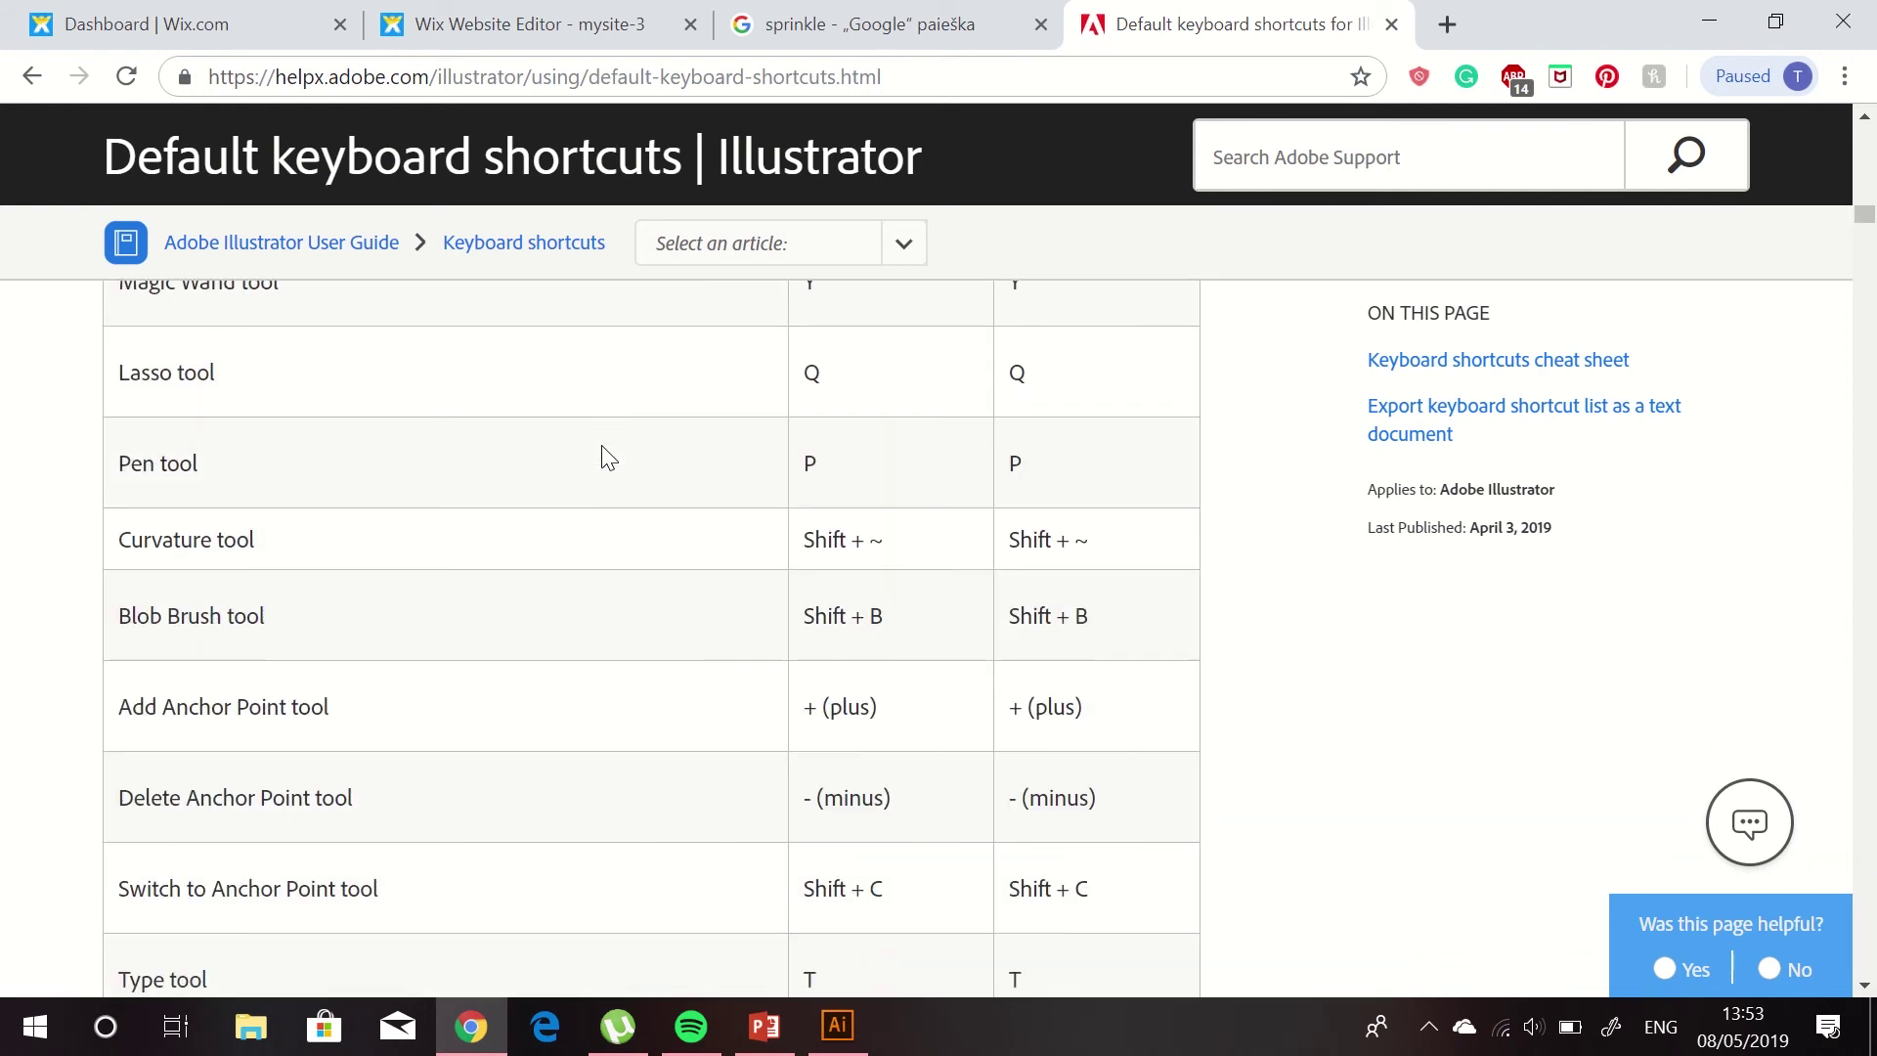
scroll(606, 456, down, 20)
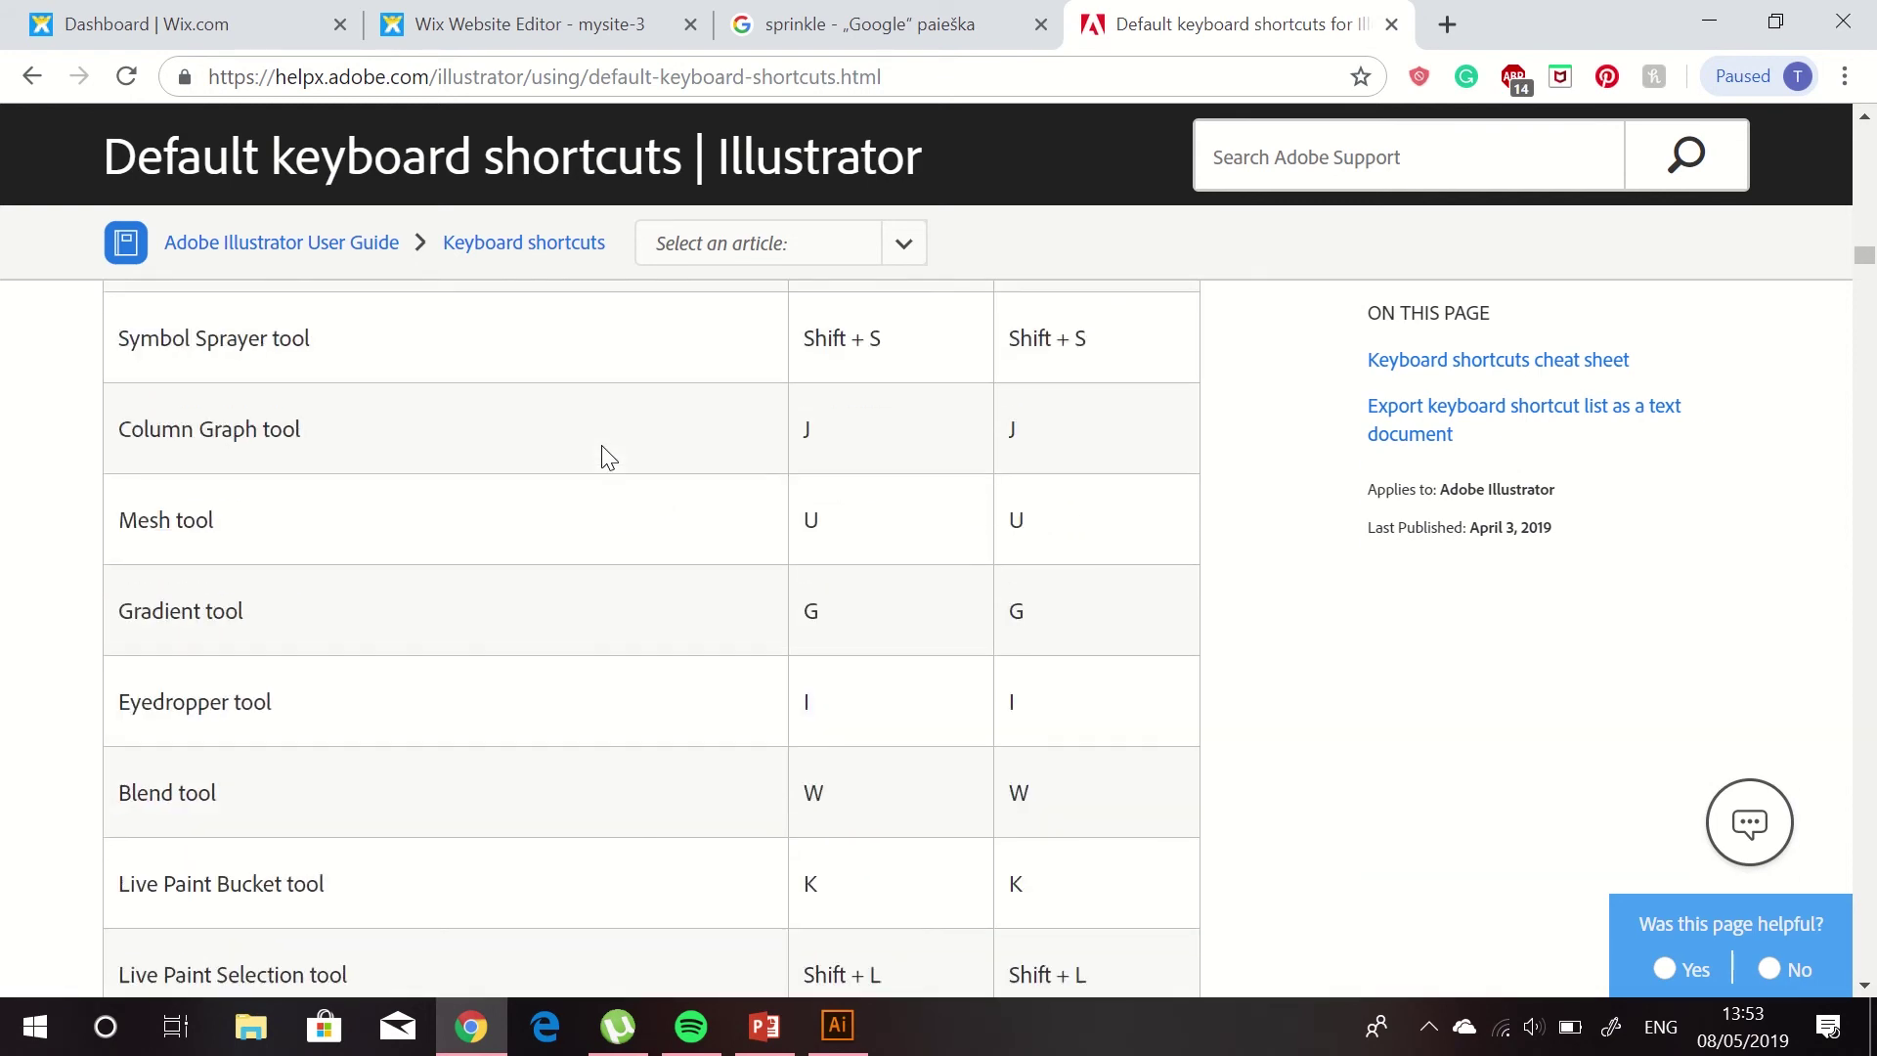
scroll(601, 451, down, 5)
Step: Switch back to Illustrator and cut the circle's path at its right anchor point with the Scissors tool
click(837, 1026)
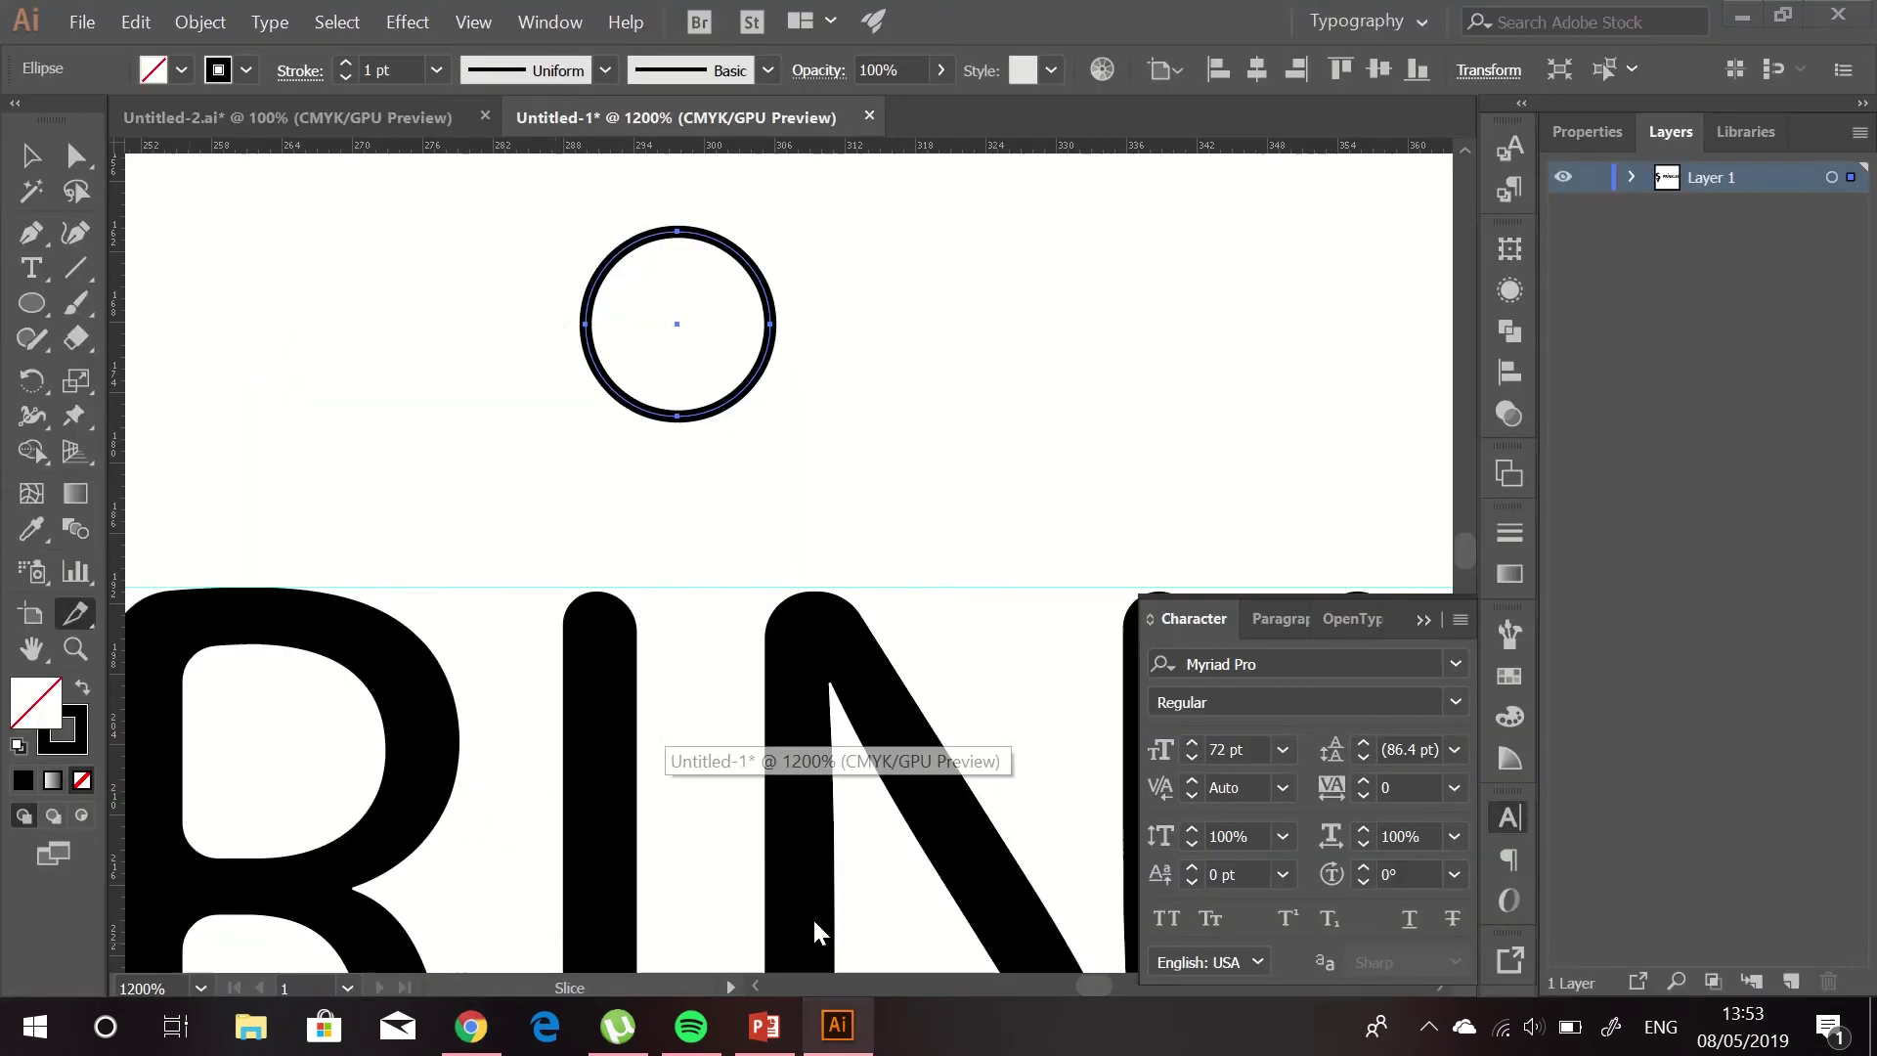
key(c)
click(772, 324)
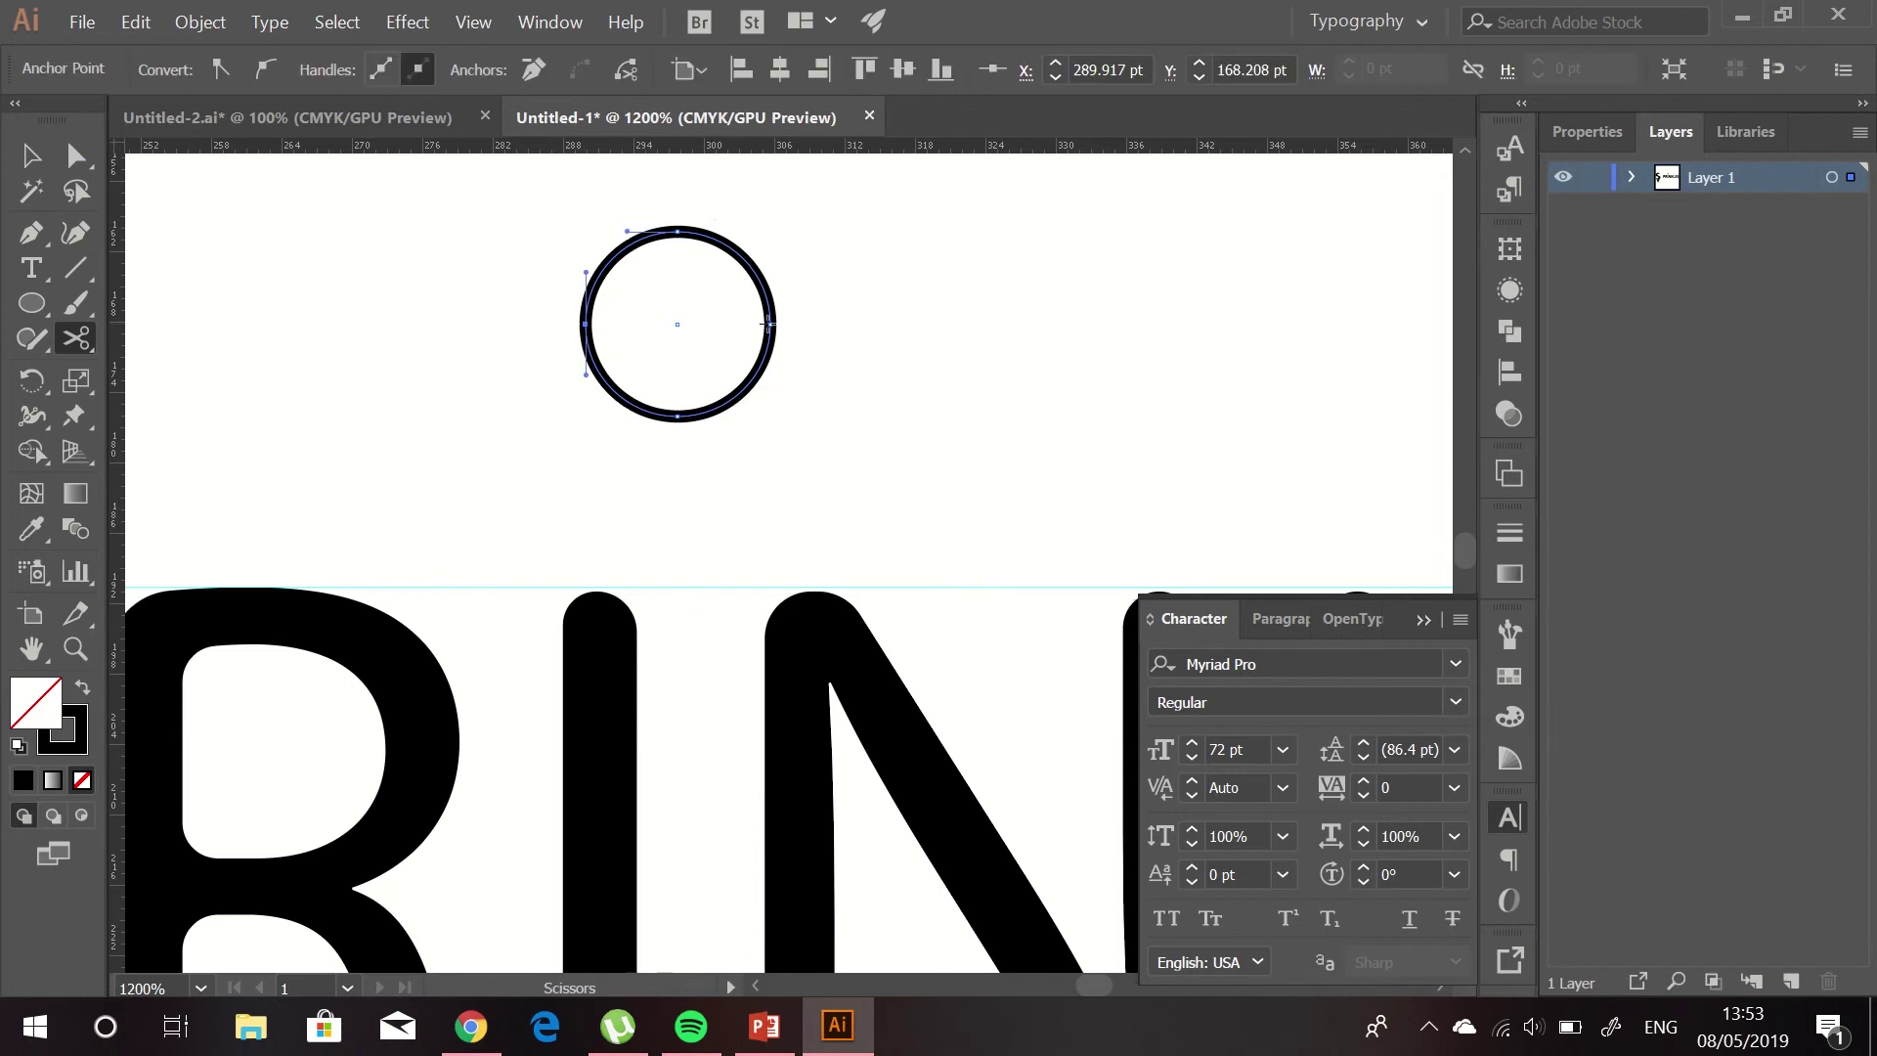
Step: Try to cut the circle's path at its left anchor point with the Scissors tool
key(v)
click(736, 386)
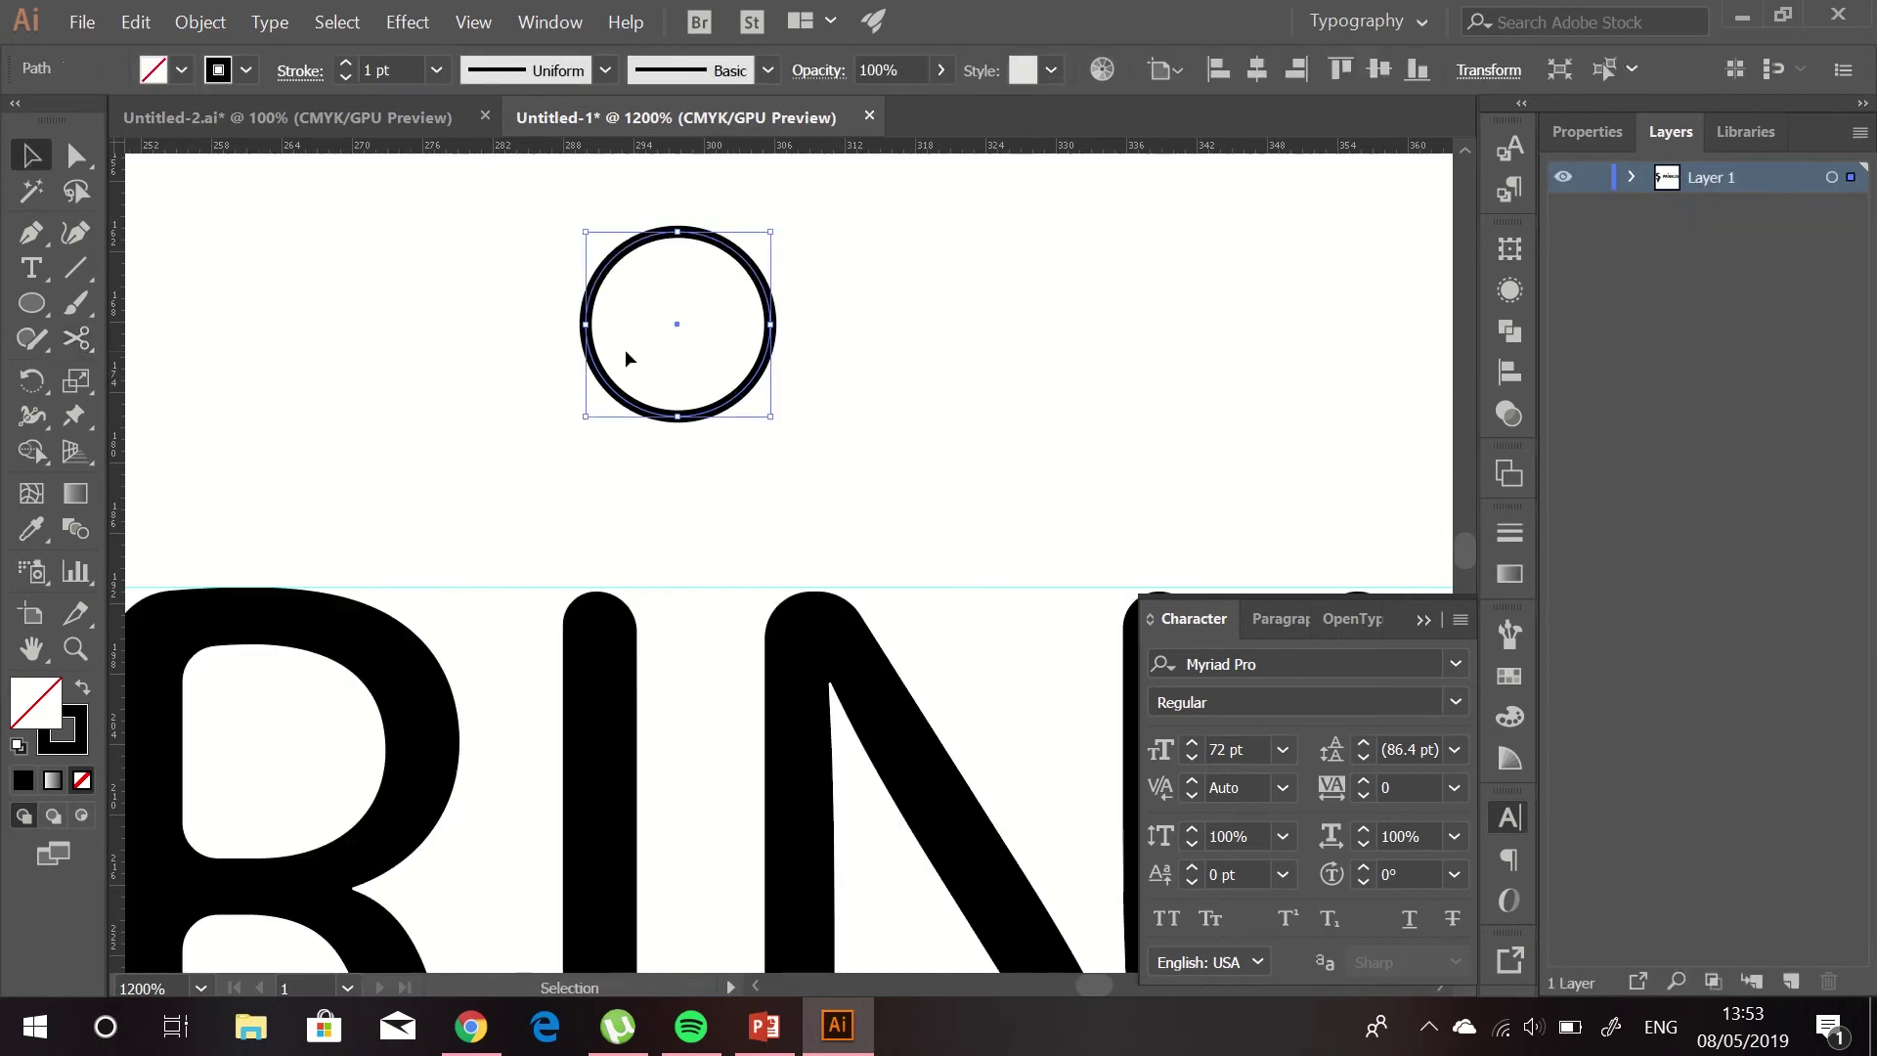
click(574, 531)
click(673, 418)
key(c)
click(586, 330)
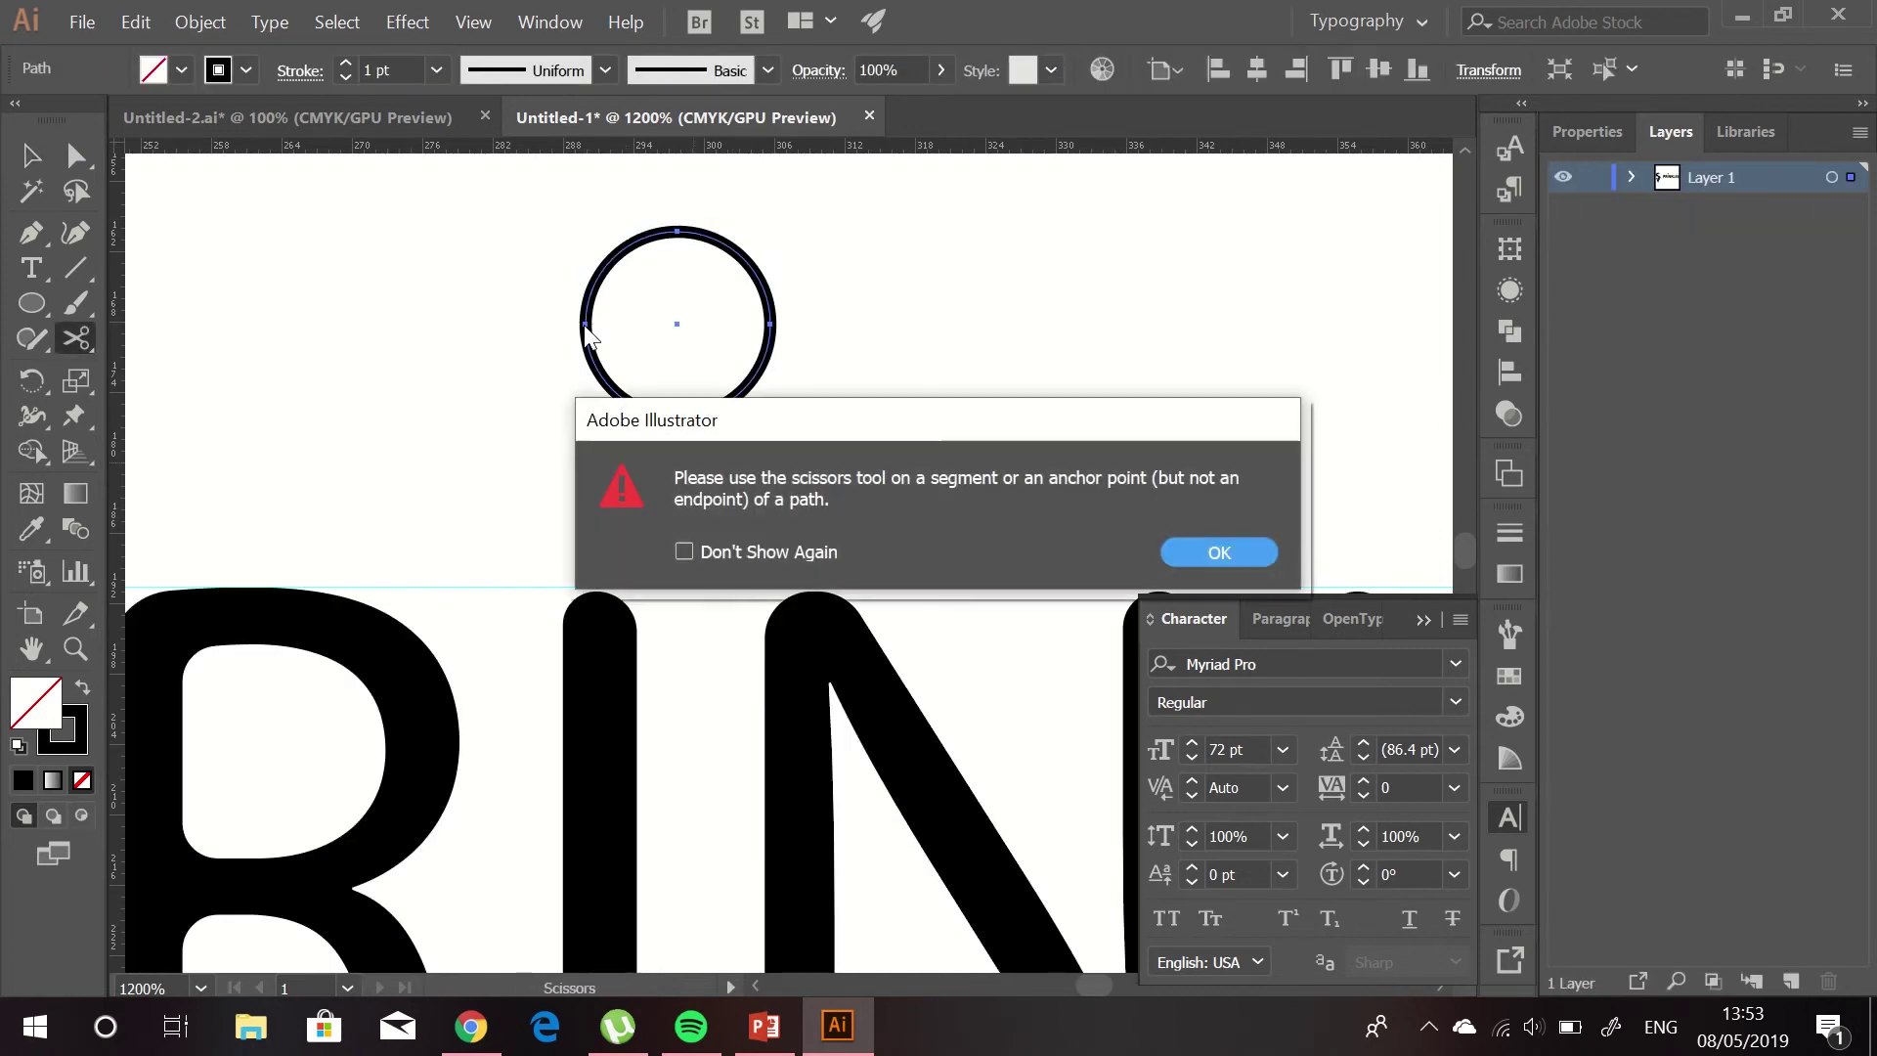
key(Return)
Step: Move the circle slightly down towards the lettering
key(a)
drag(676, 324, 670, 376)
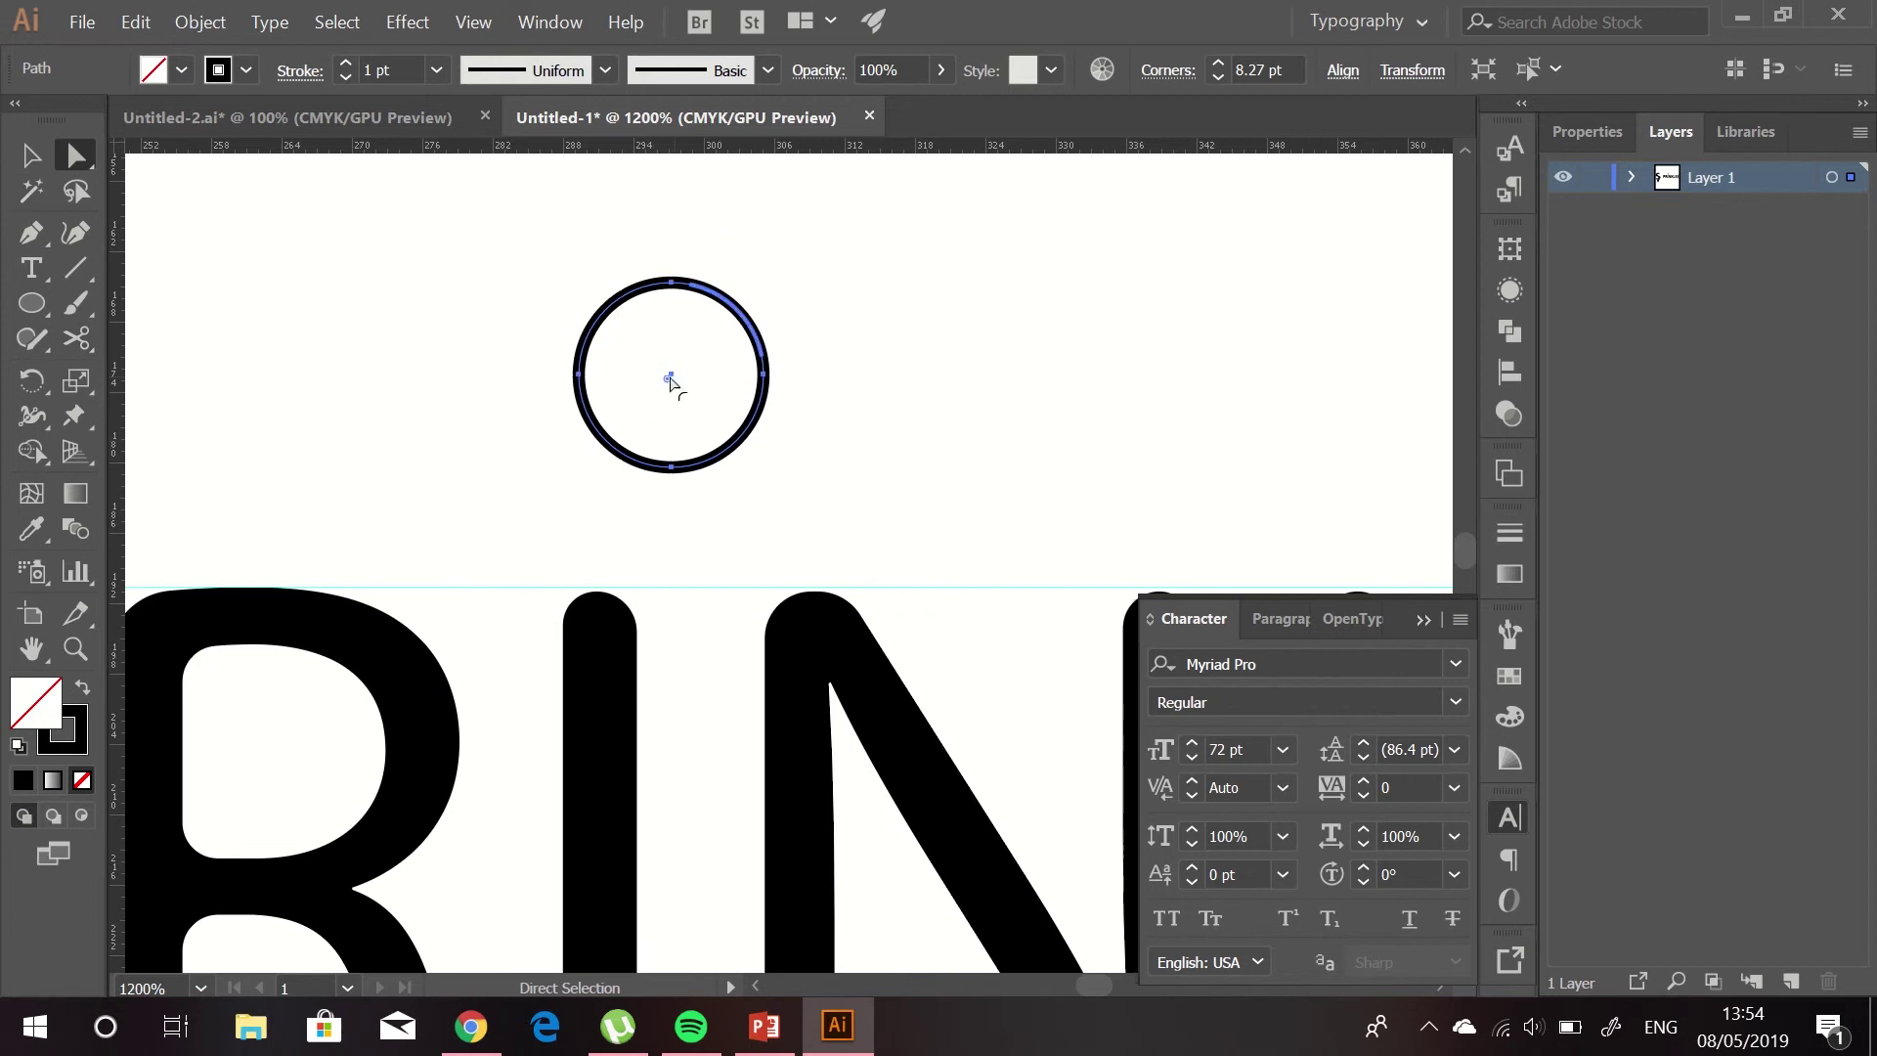
Step: Move the circle further up, away from the lettering, and deselect it
drag(617, 457, 620, 377)
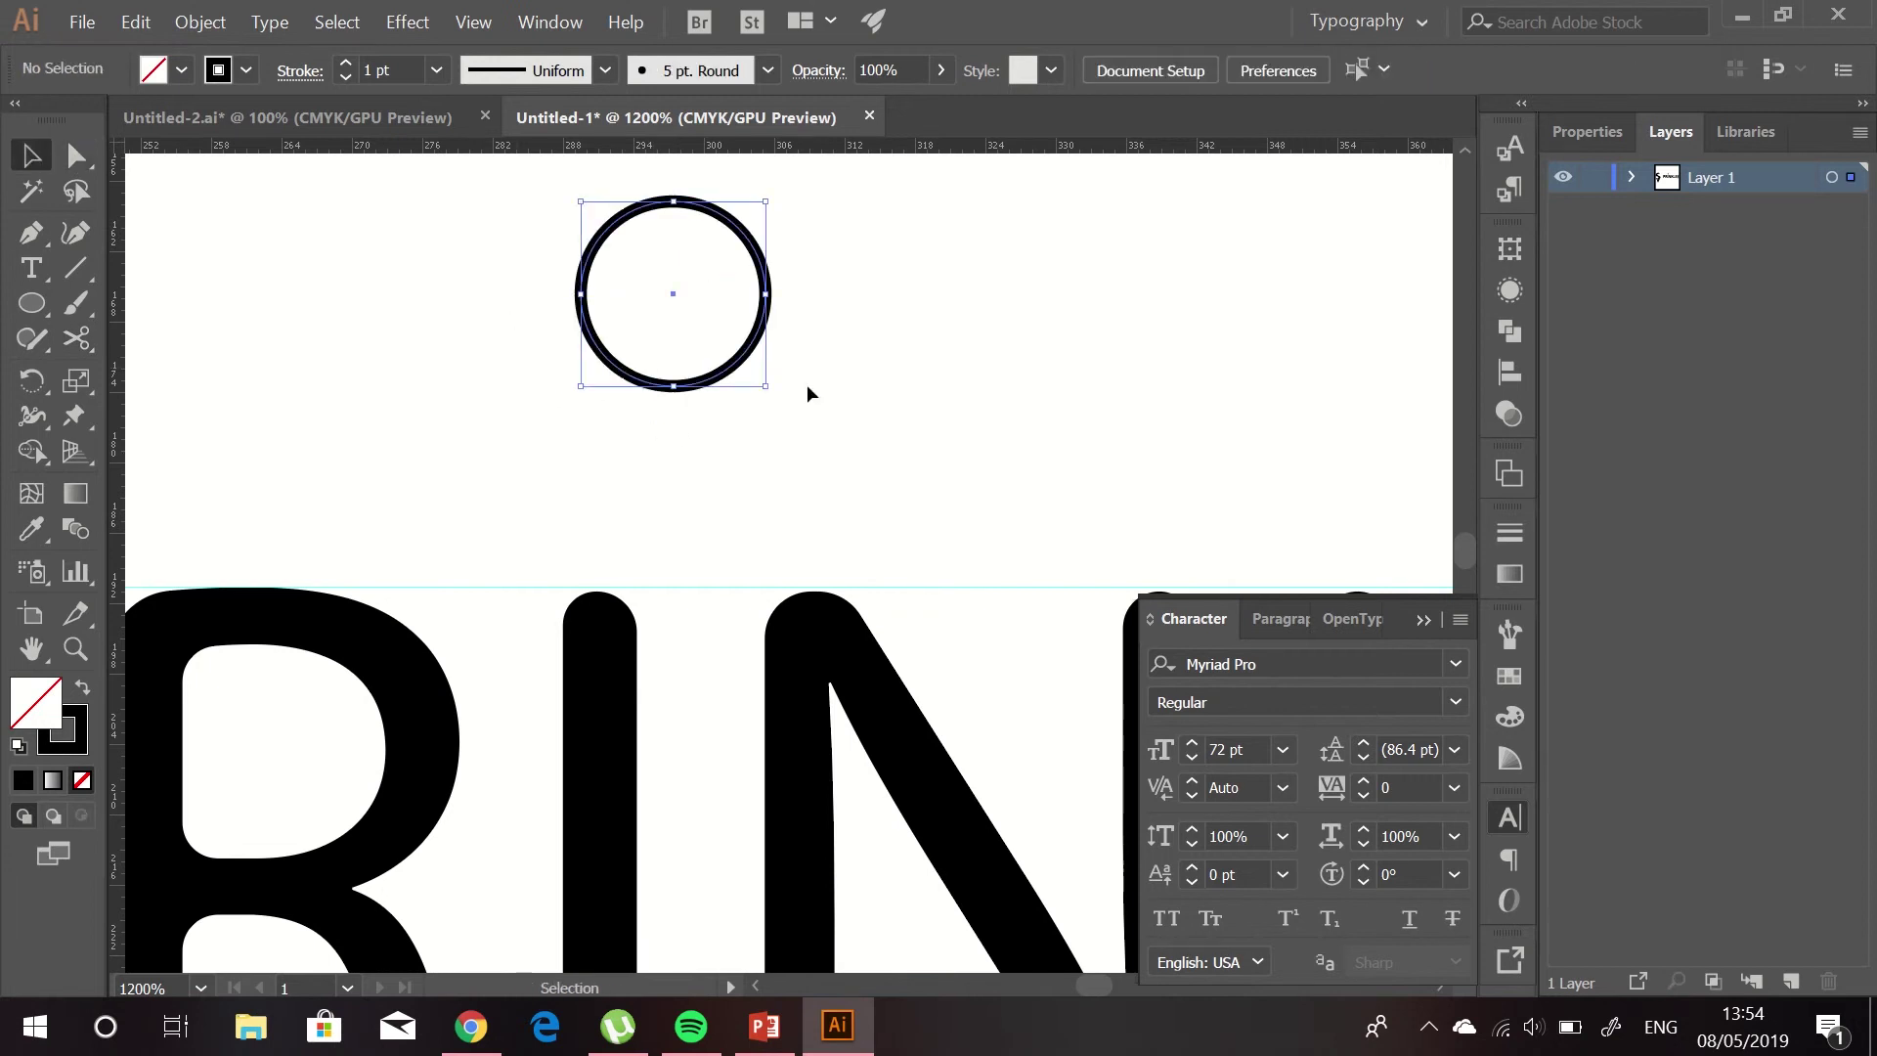
right_click(719, 345)
click(184, 372)
Step: Switch to Chrome and search Google in a new tab for "how to use scissors tool in illustrator"
key(alt+Tab)
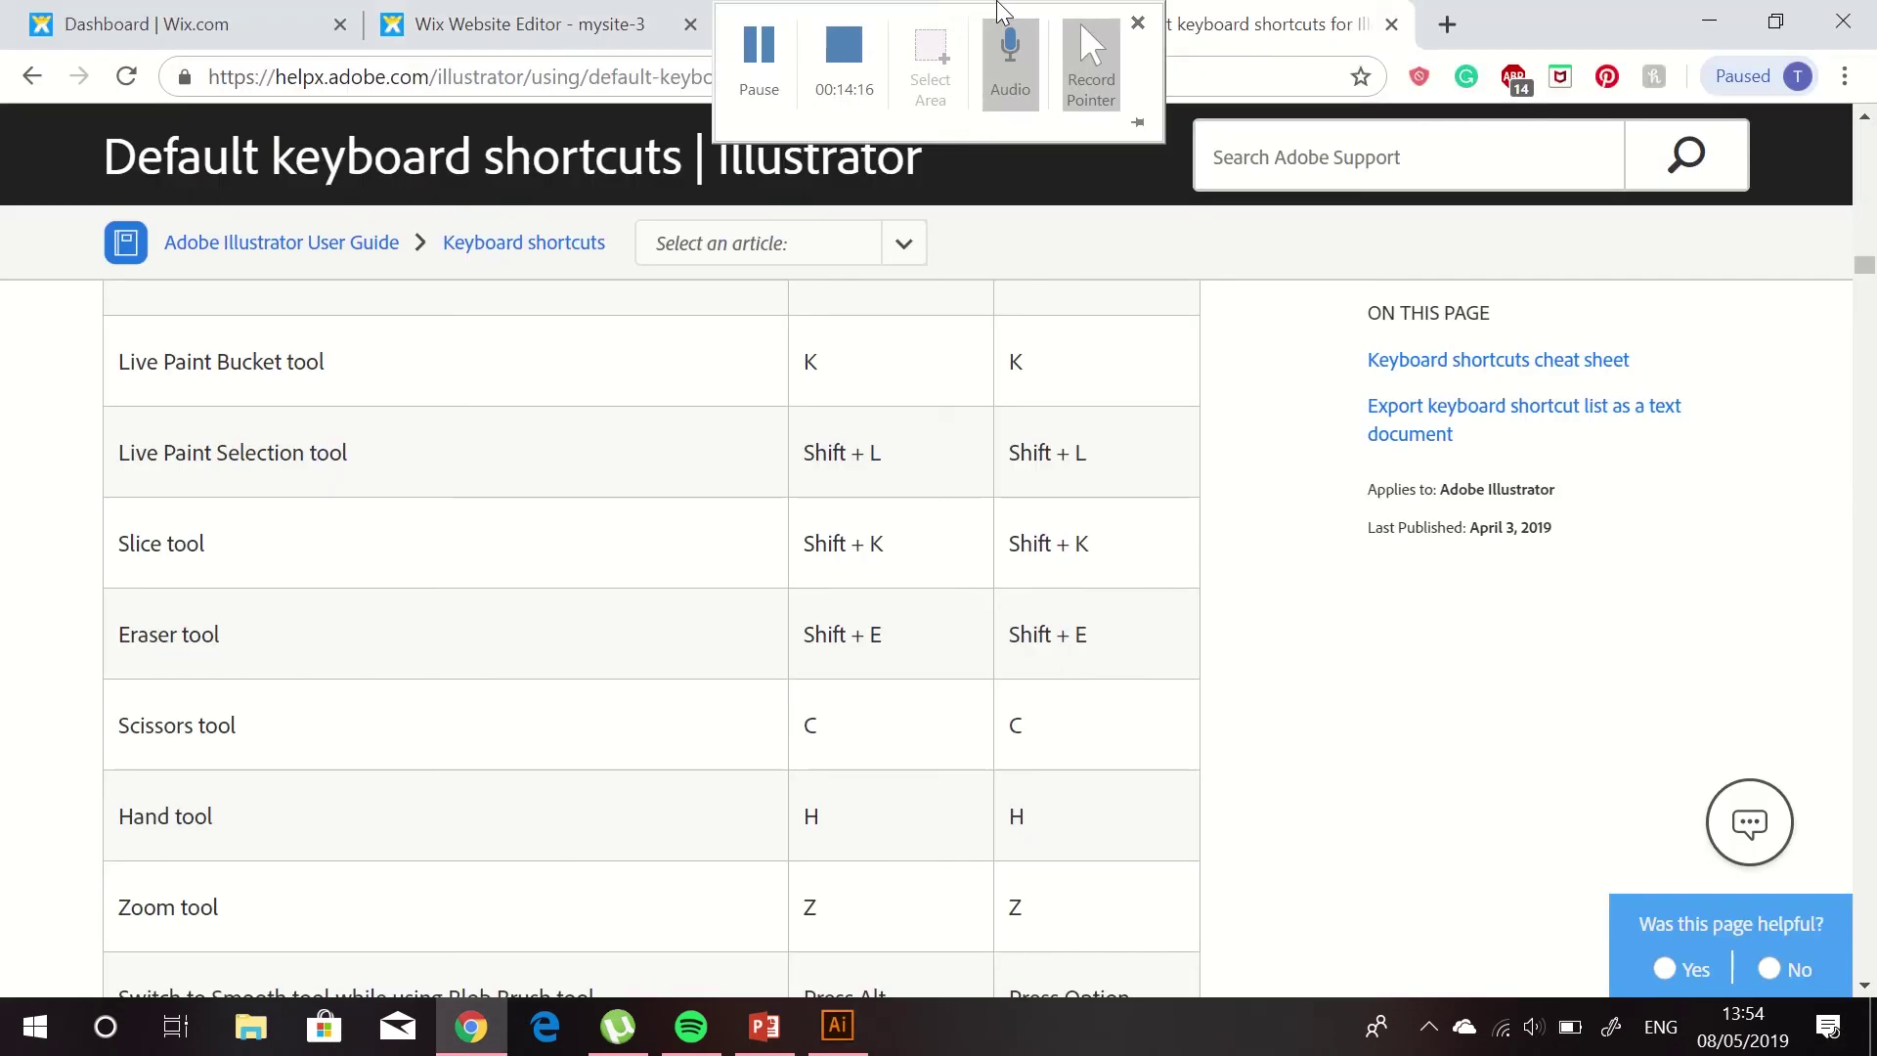
key(ctrl+t)
text(googl)
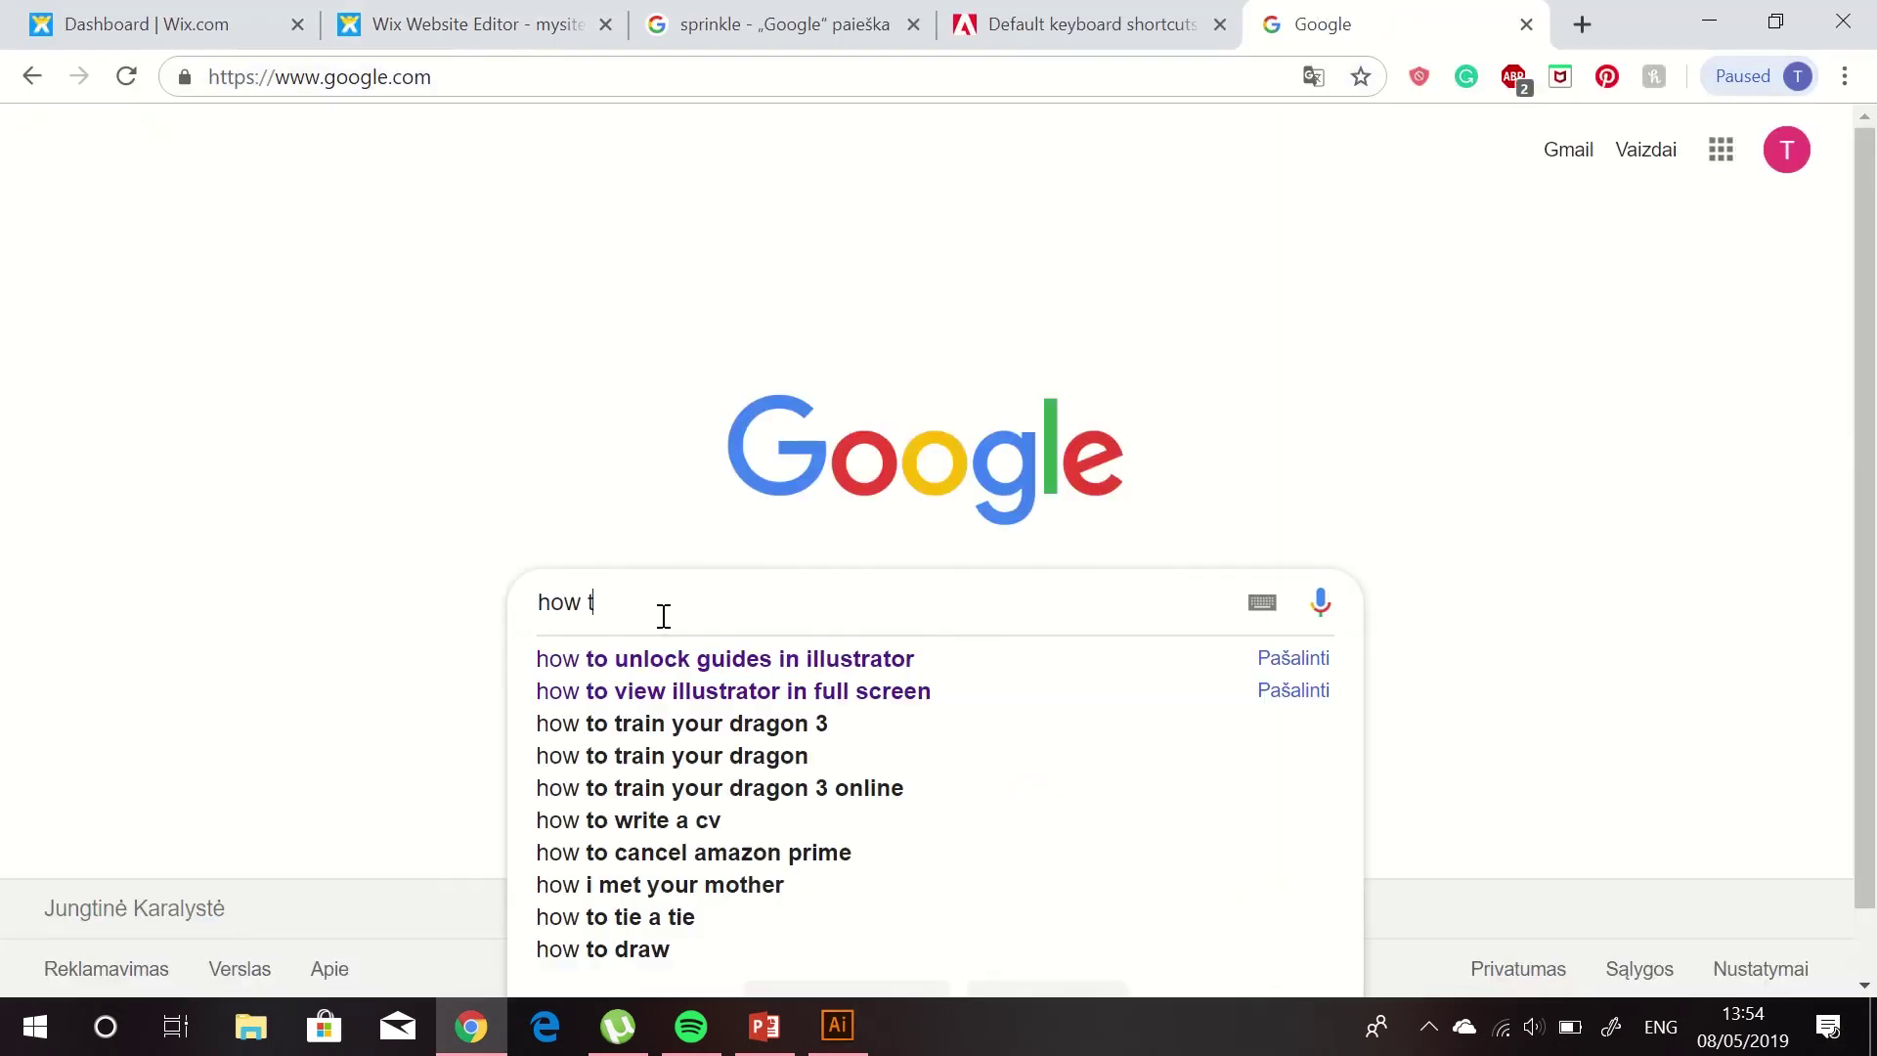
text(o use scissors tool in illustrator)
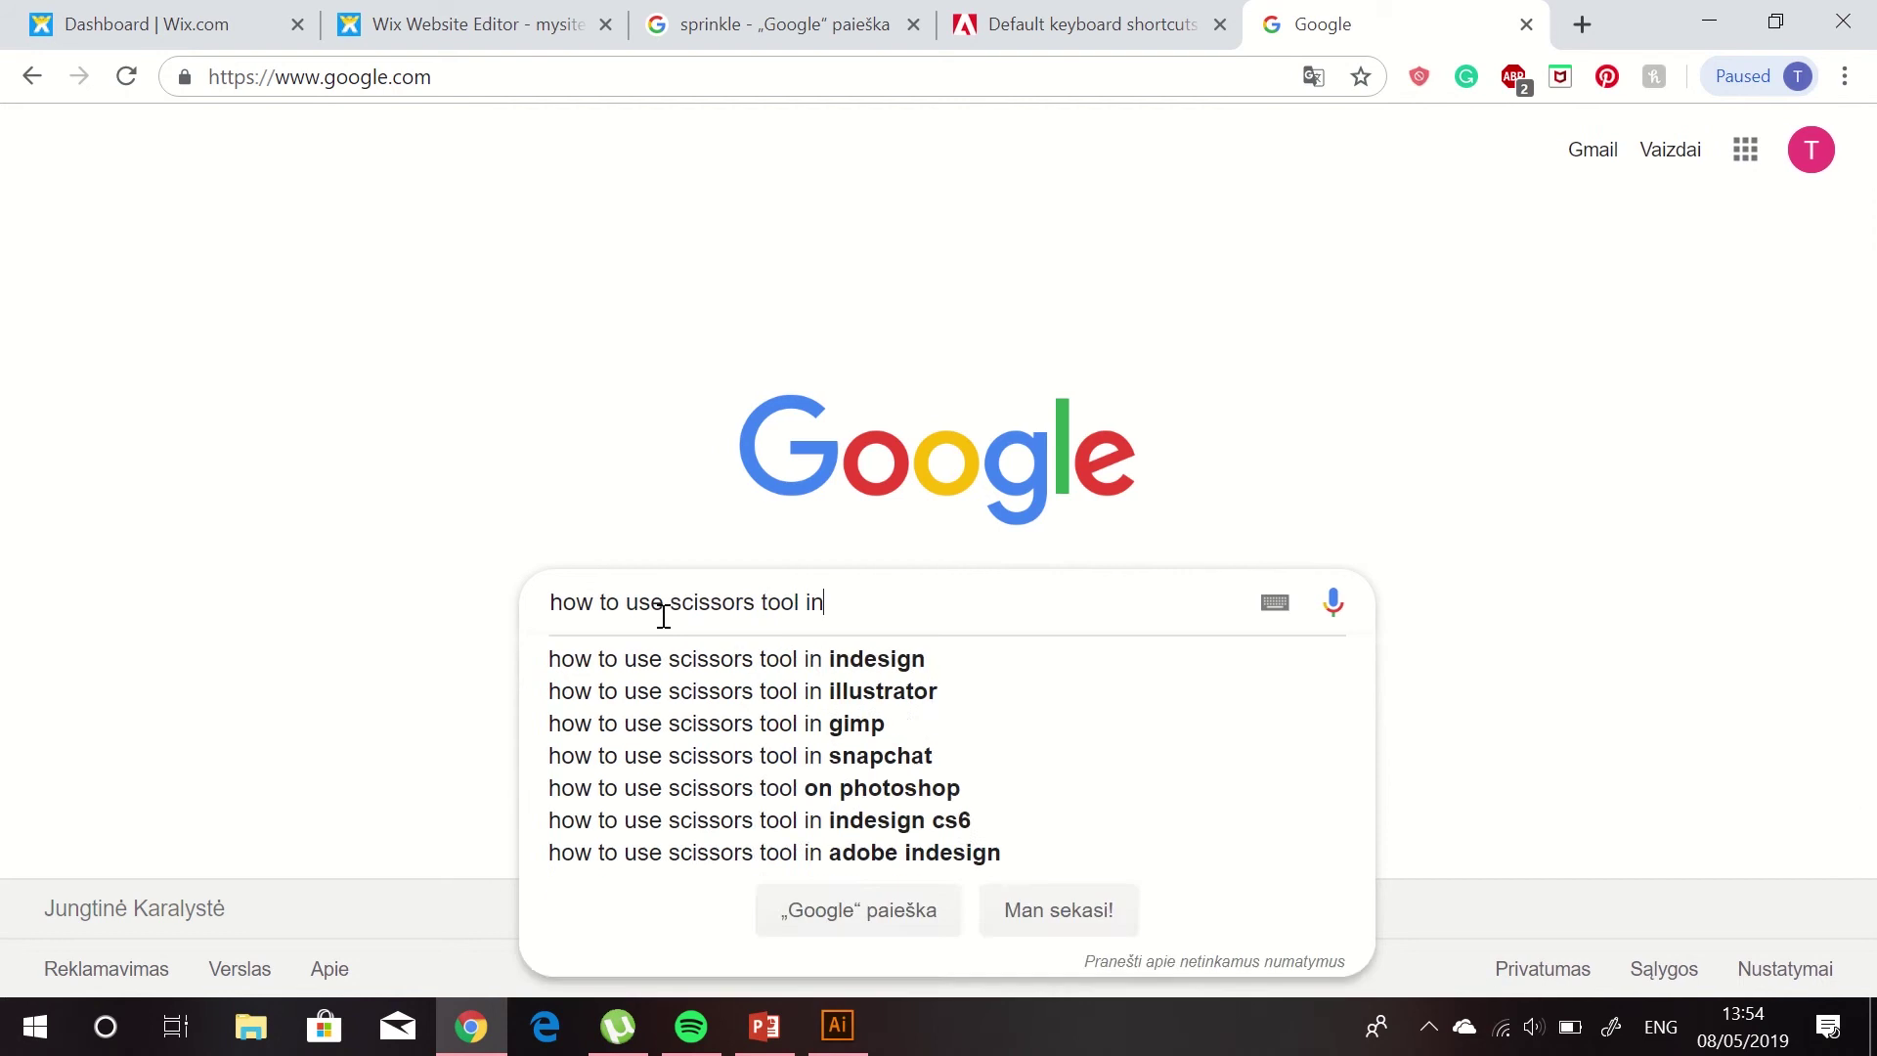
key(Return)
Step: Open Adobe's "Cut, divide, and trim objects" help page and skim its sections on the cutting tools
scroll(195, 558, down, 5)
click(448, 536)
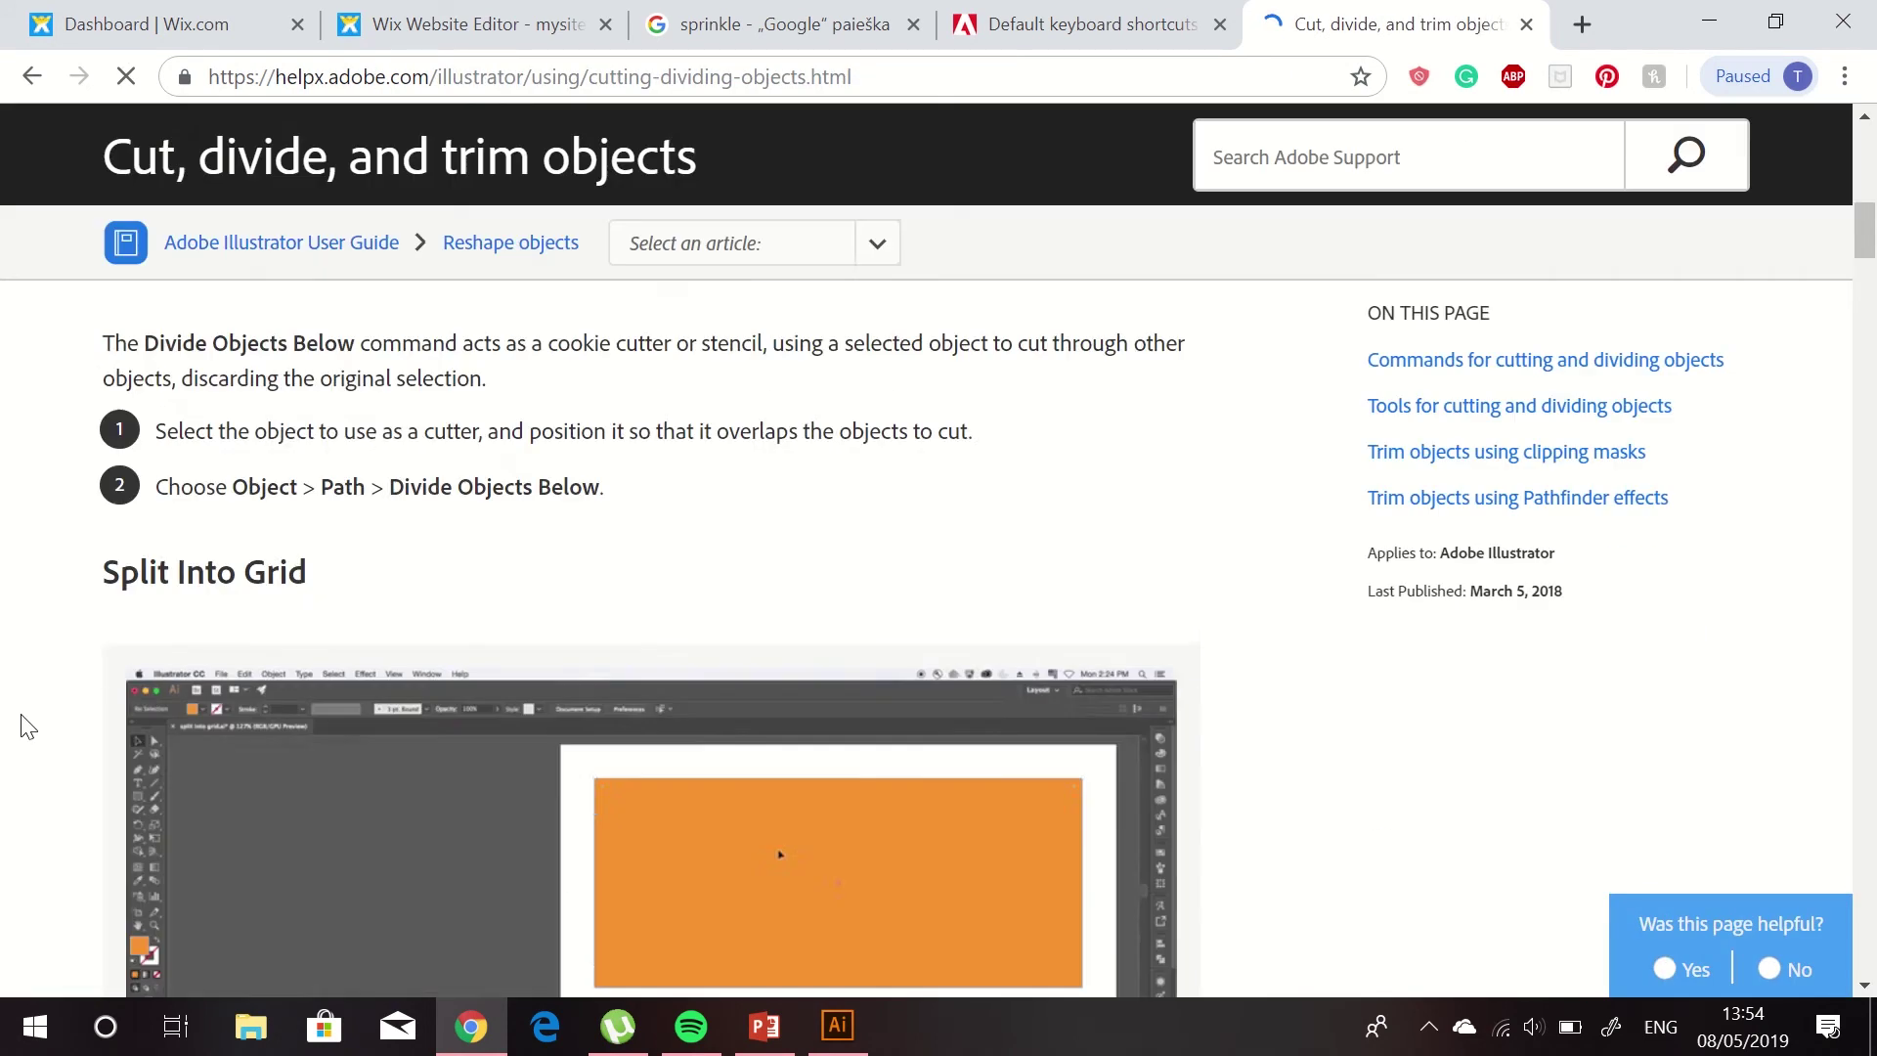
scroll(24, 723, down, 15)
scroll(27, 728, down, 20)
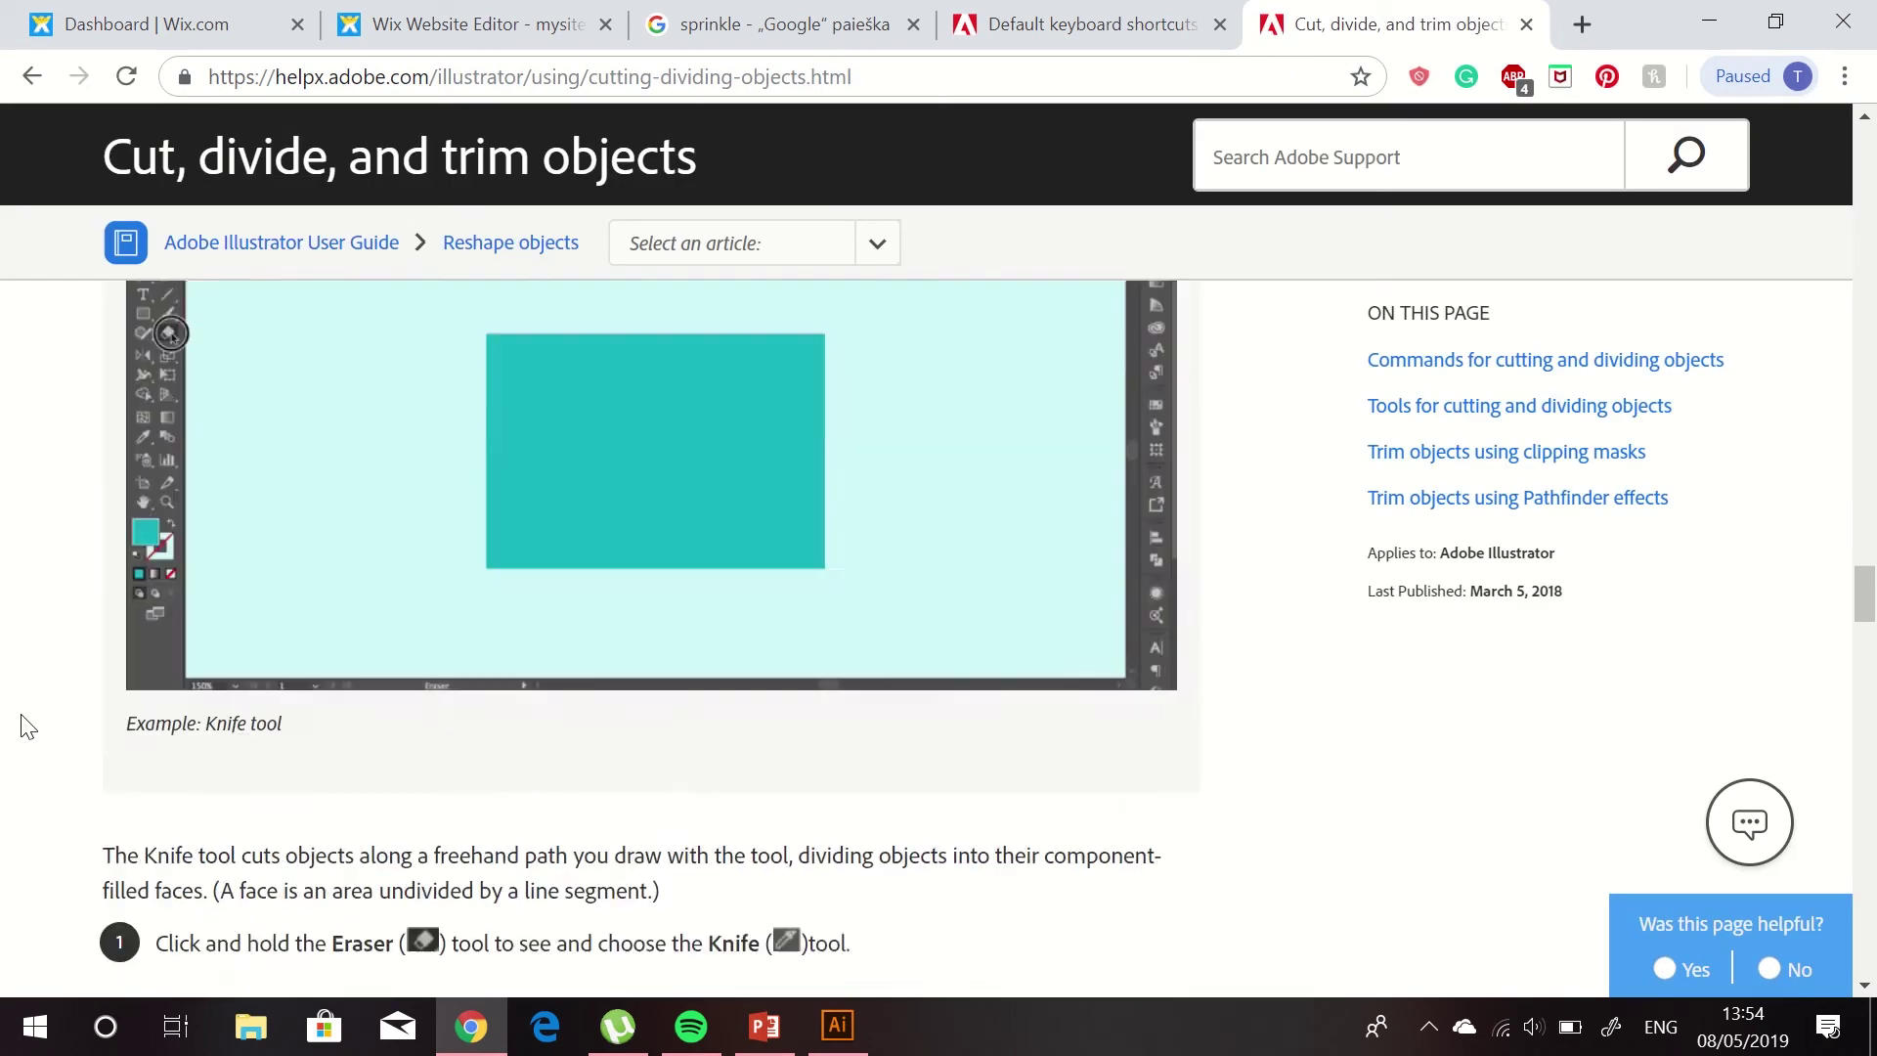
Step: Return to the search results and watch the YouTube video "The Scissors Tool in Adobe Illustrator CC/CS6", skipping ahead through it
key(alt+Left)
click(688, 693)
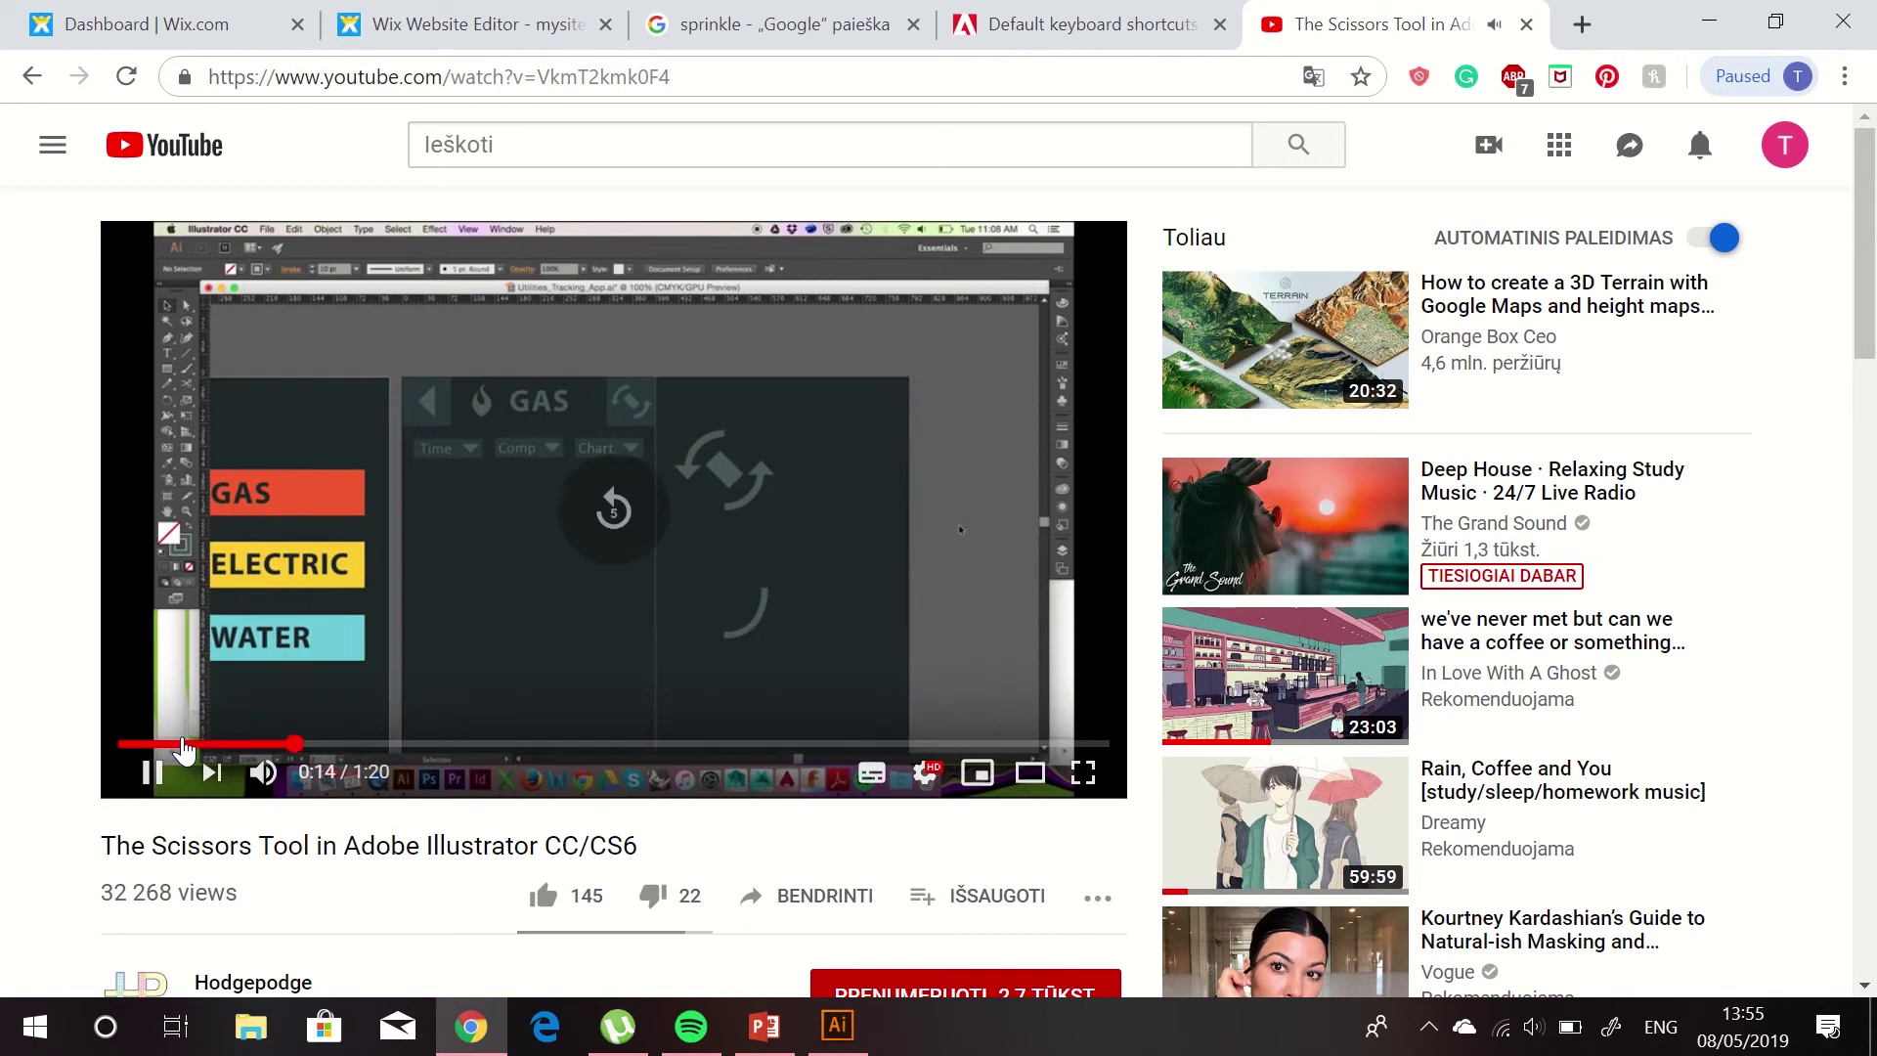
click(375, 751)
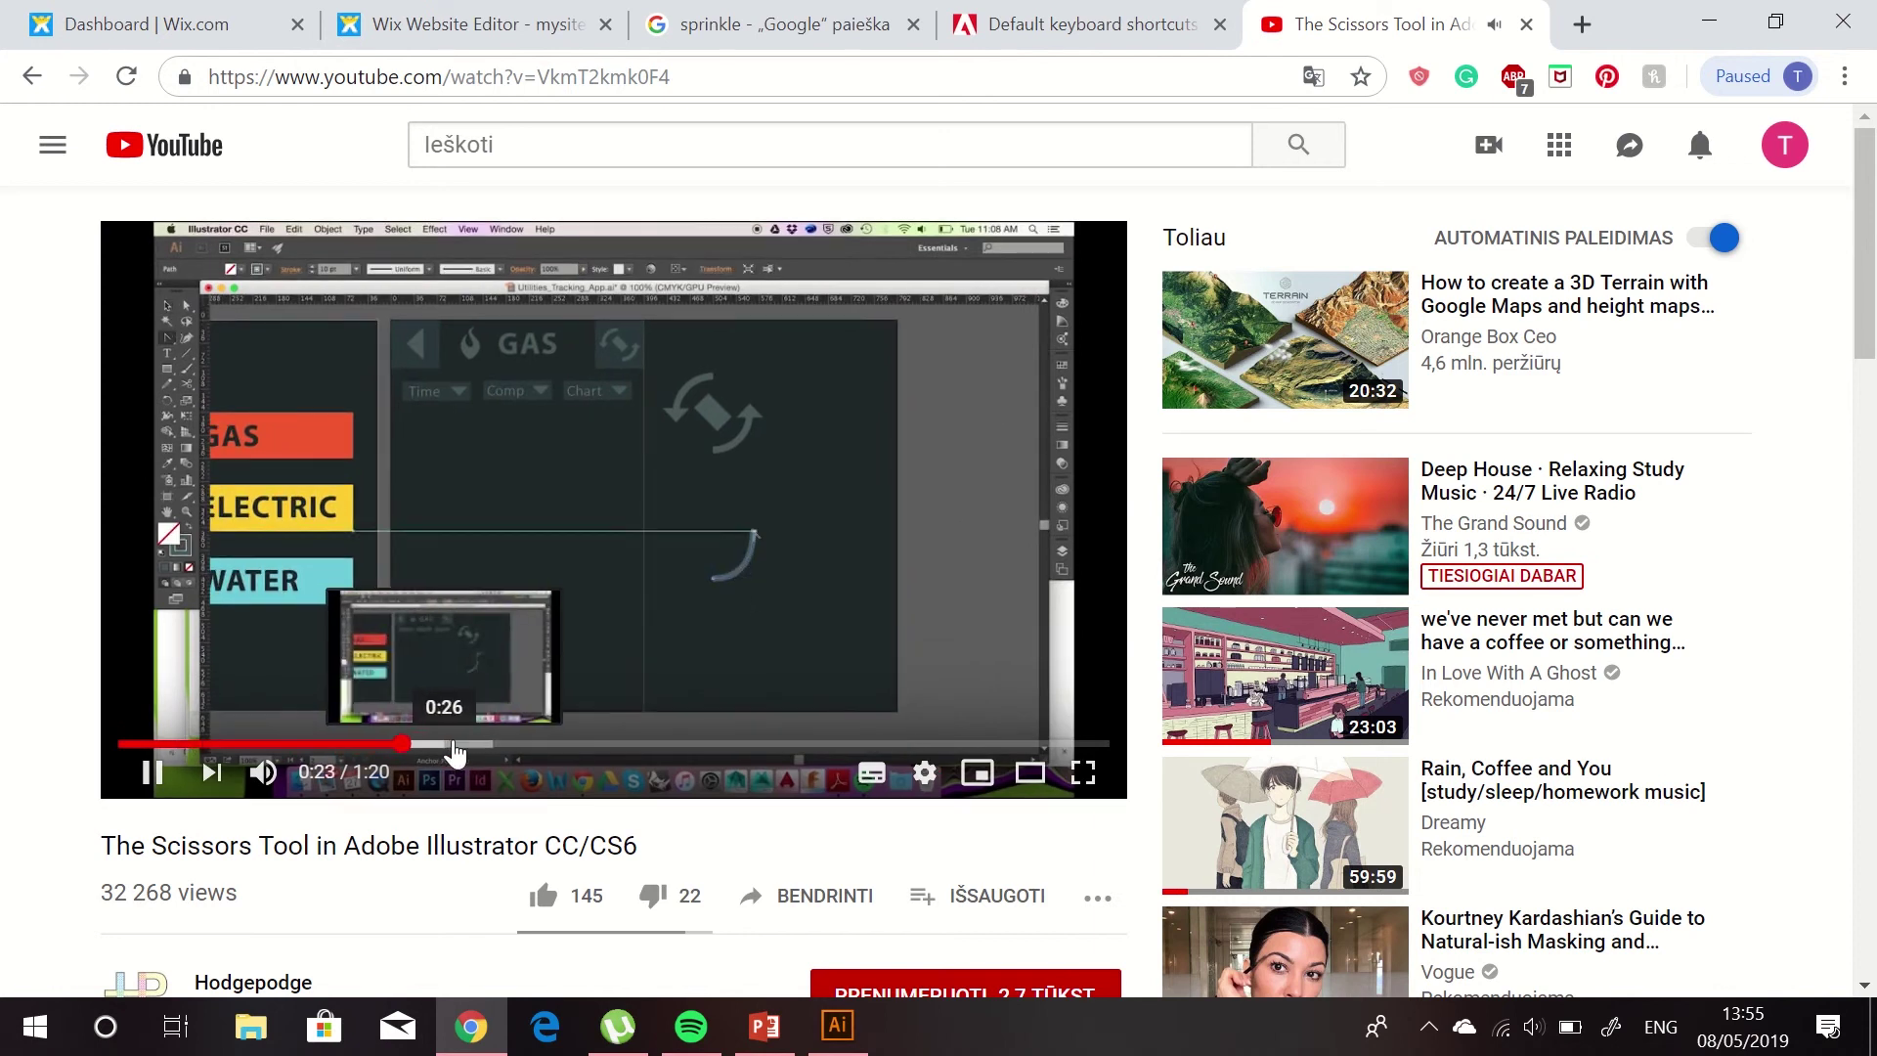
click(495, 745)
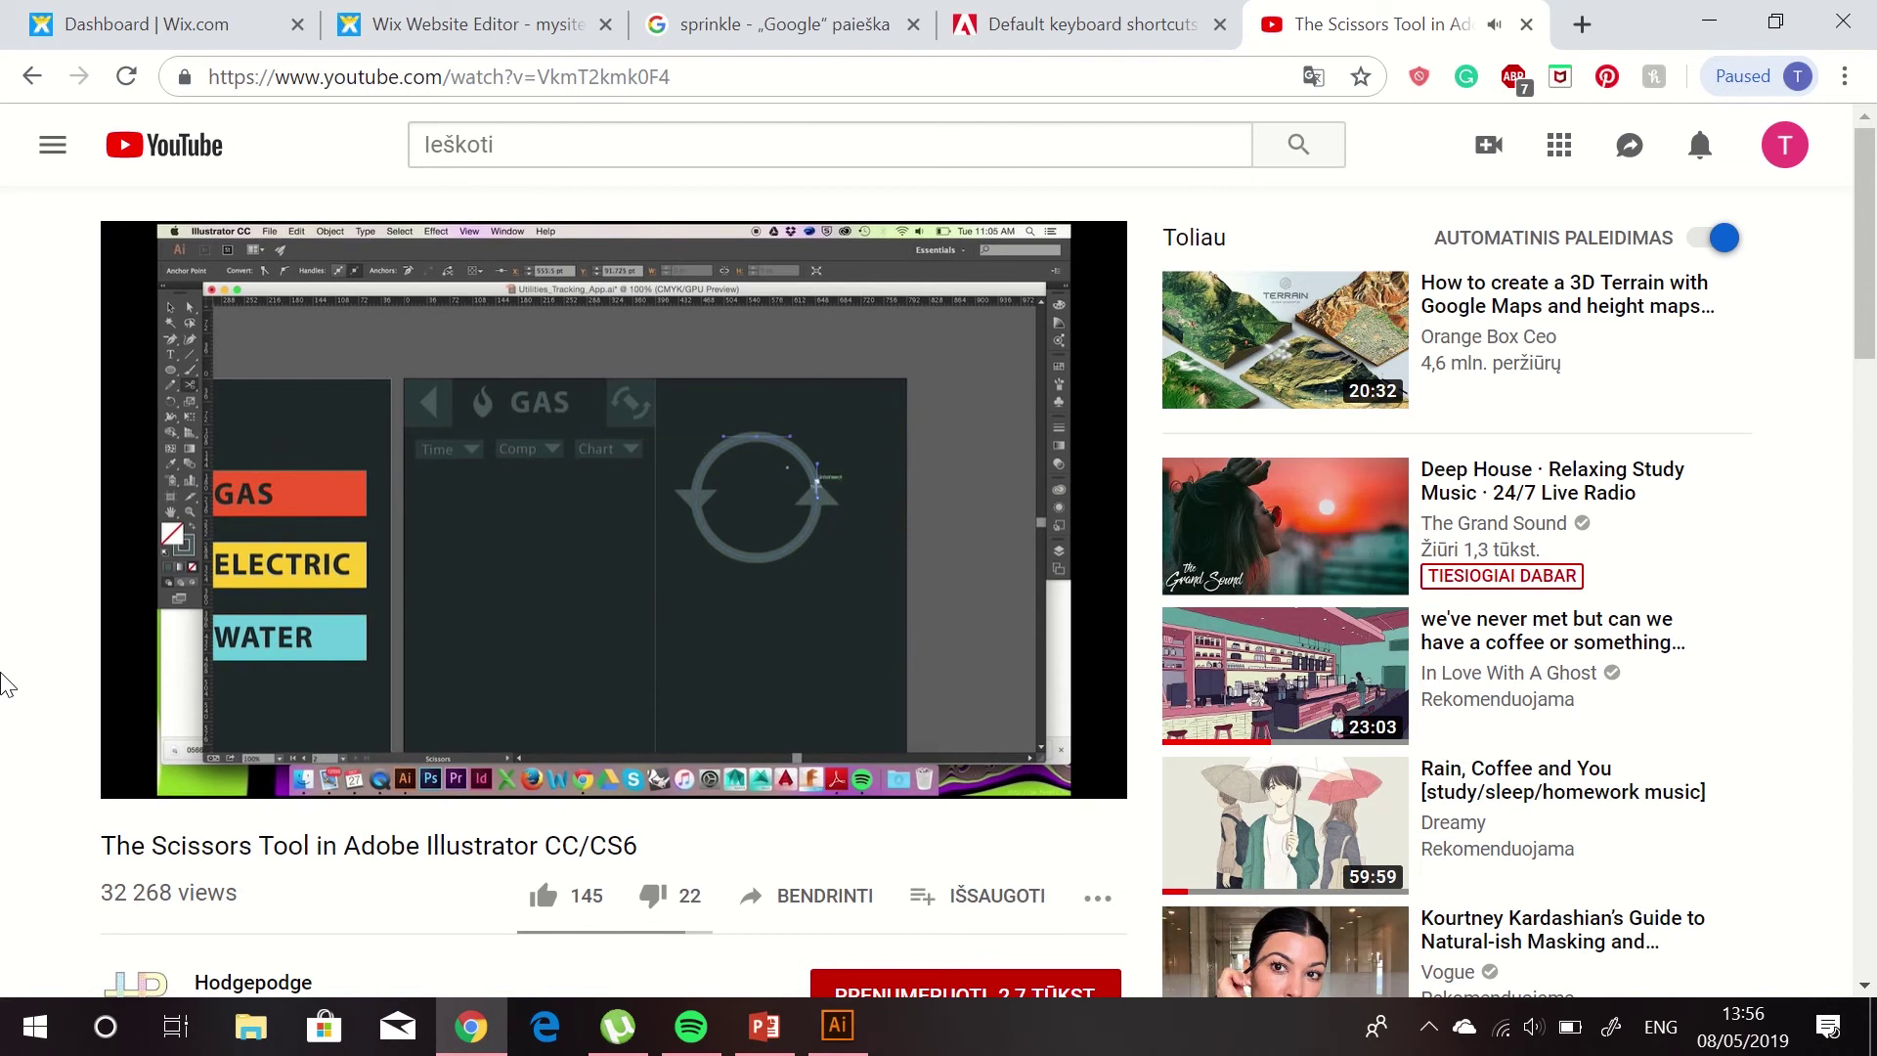
click(444, 509)
Step: Switch back to Illustrator and draw a new outlined circle above the letters I and N
key(alt+Tab)
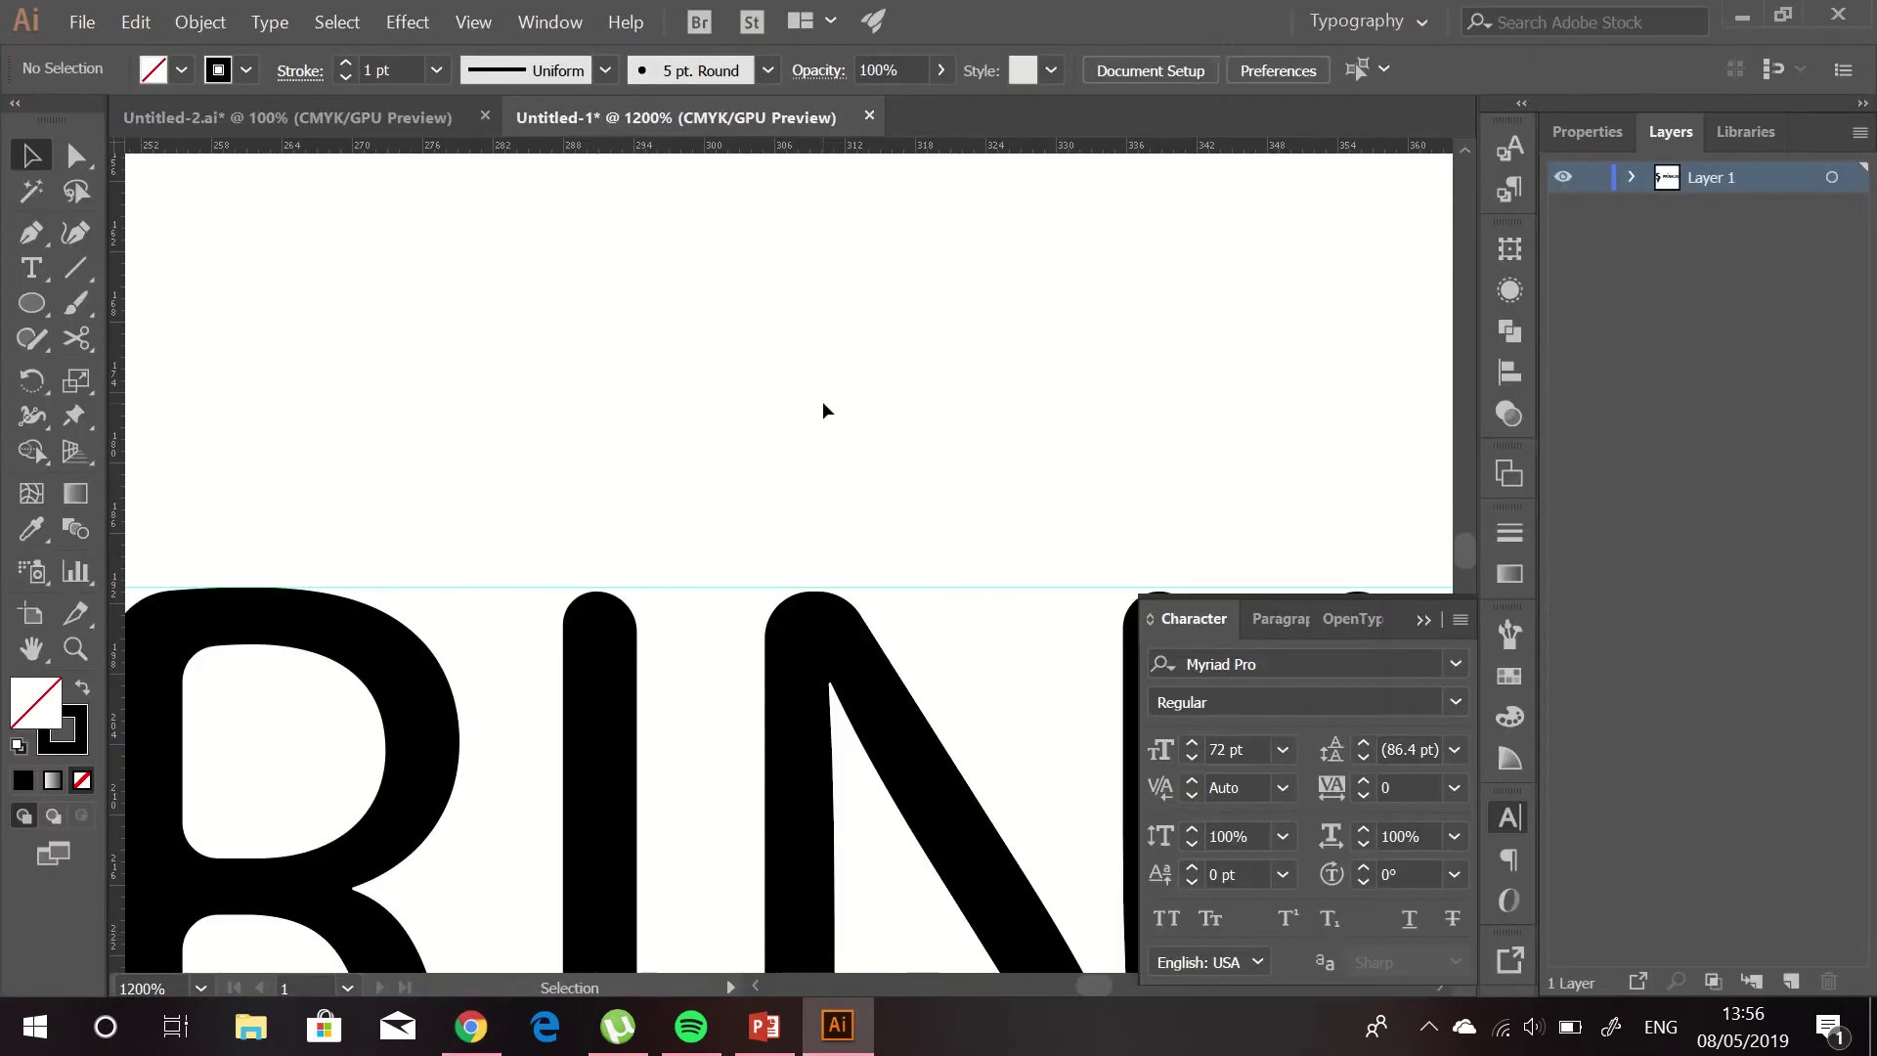
key(l)
drag(562, 260, 780, 480)
Step: Try to cut the new circle's path near its left anchor point with the Scissors tool
key(c)
click(562, 387)
key(Return)
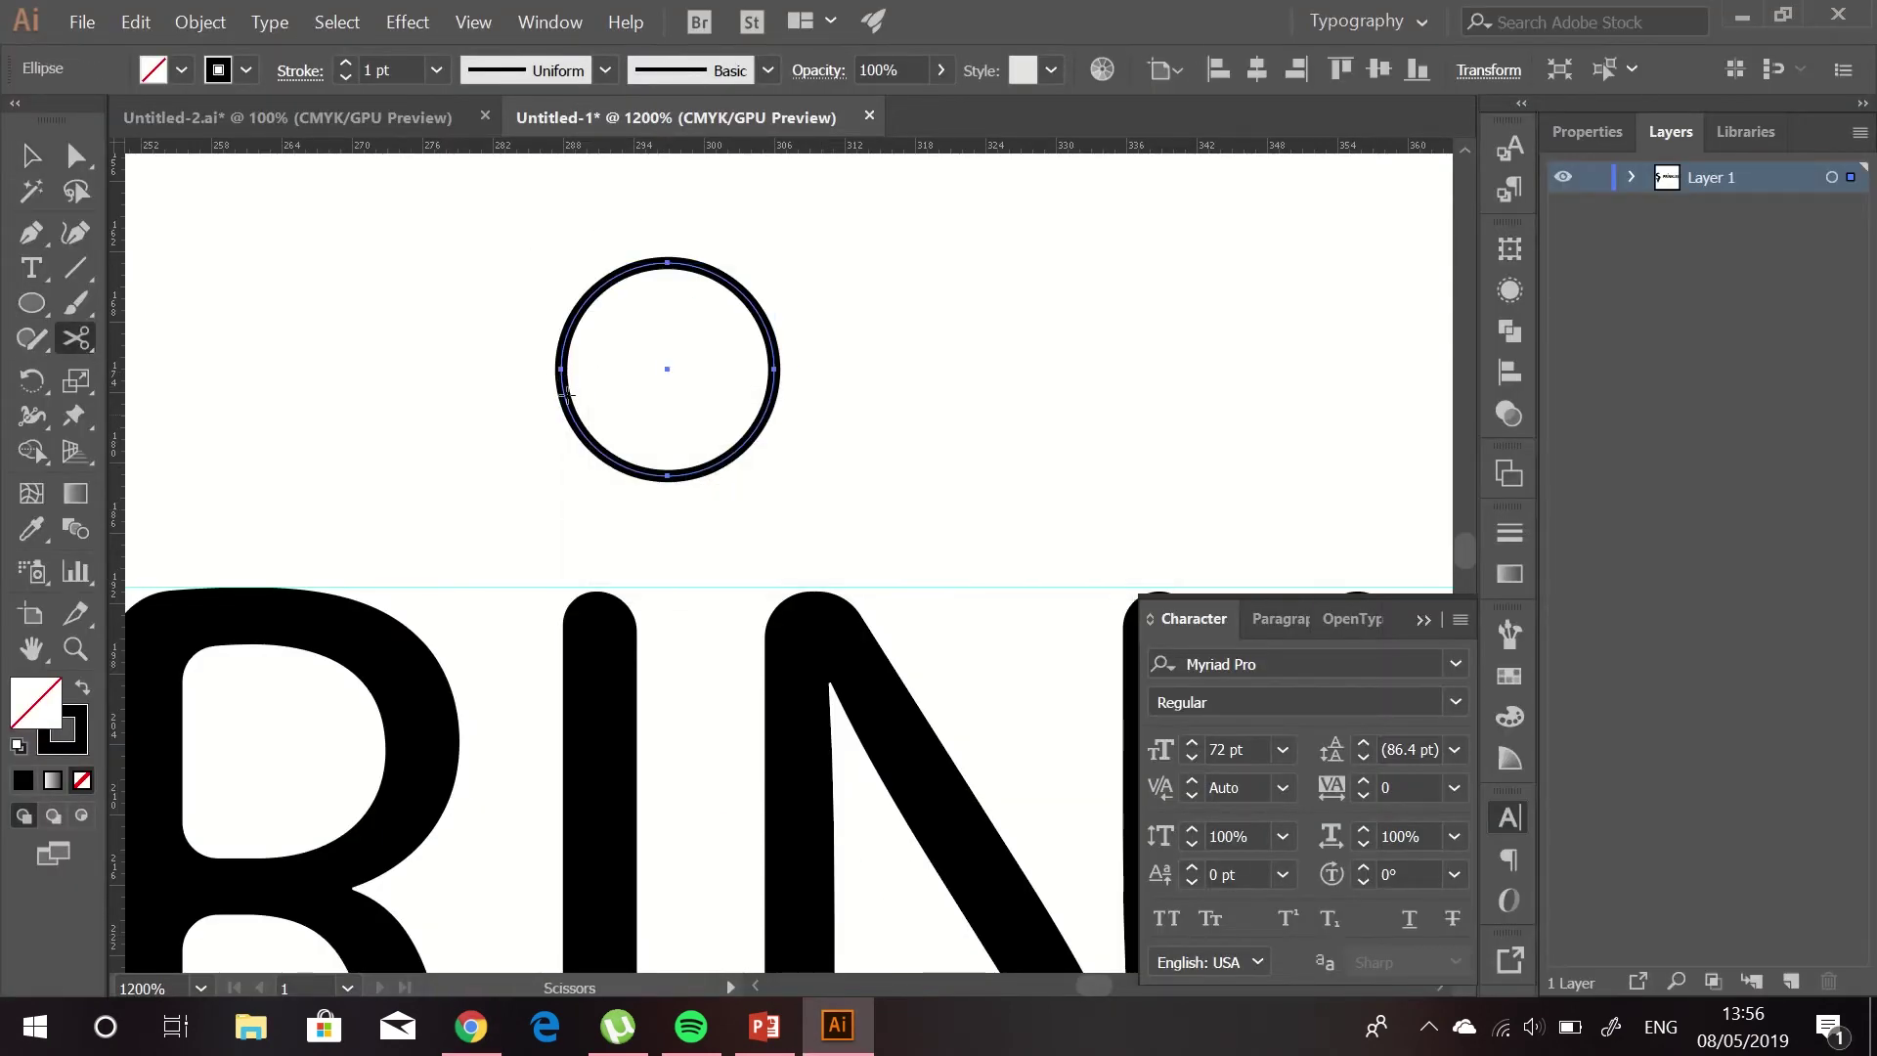
Step: Delete the circle's bottom anchor point to leave only the upper half arc
key(a)
click(671, 479)
key(Delete)
Step: Duplicate the half arc, flip the copy upside down, and align it below the original with a gap between them
key(ctrl+c)
key(ctrl+v)
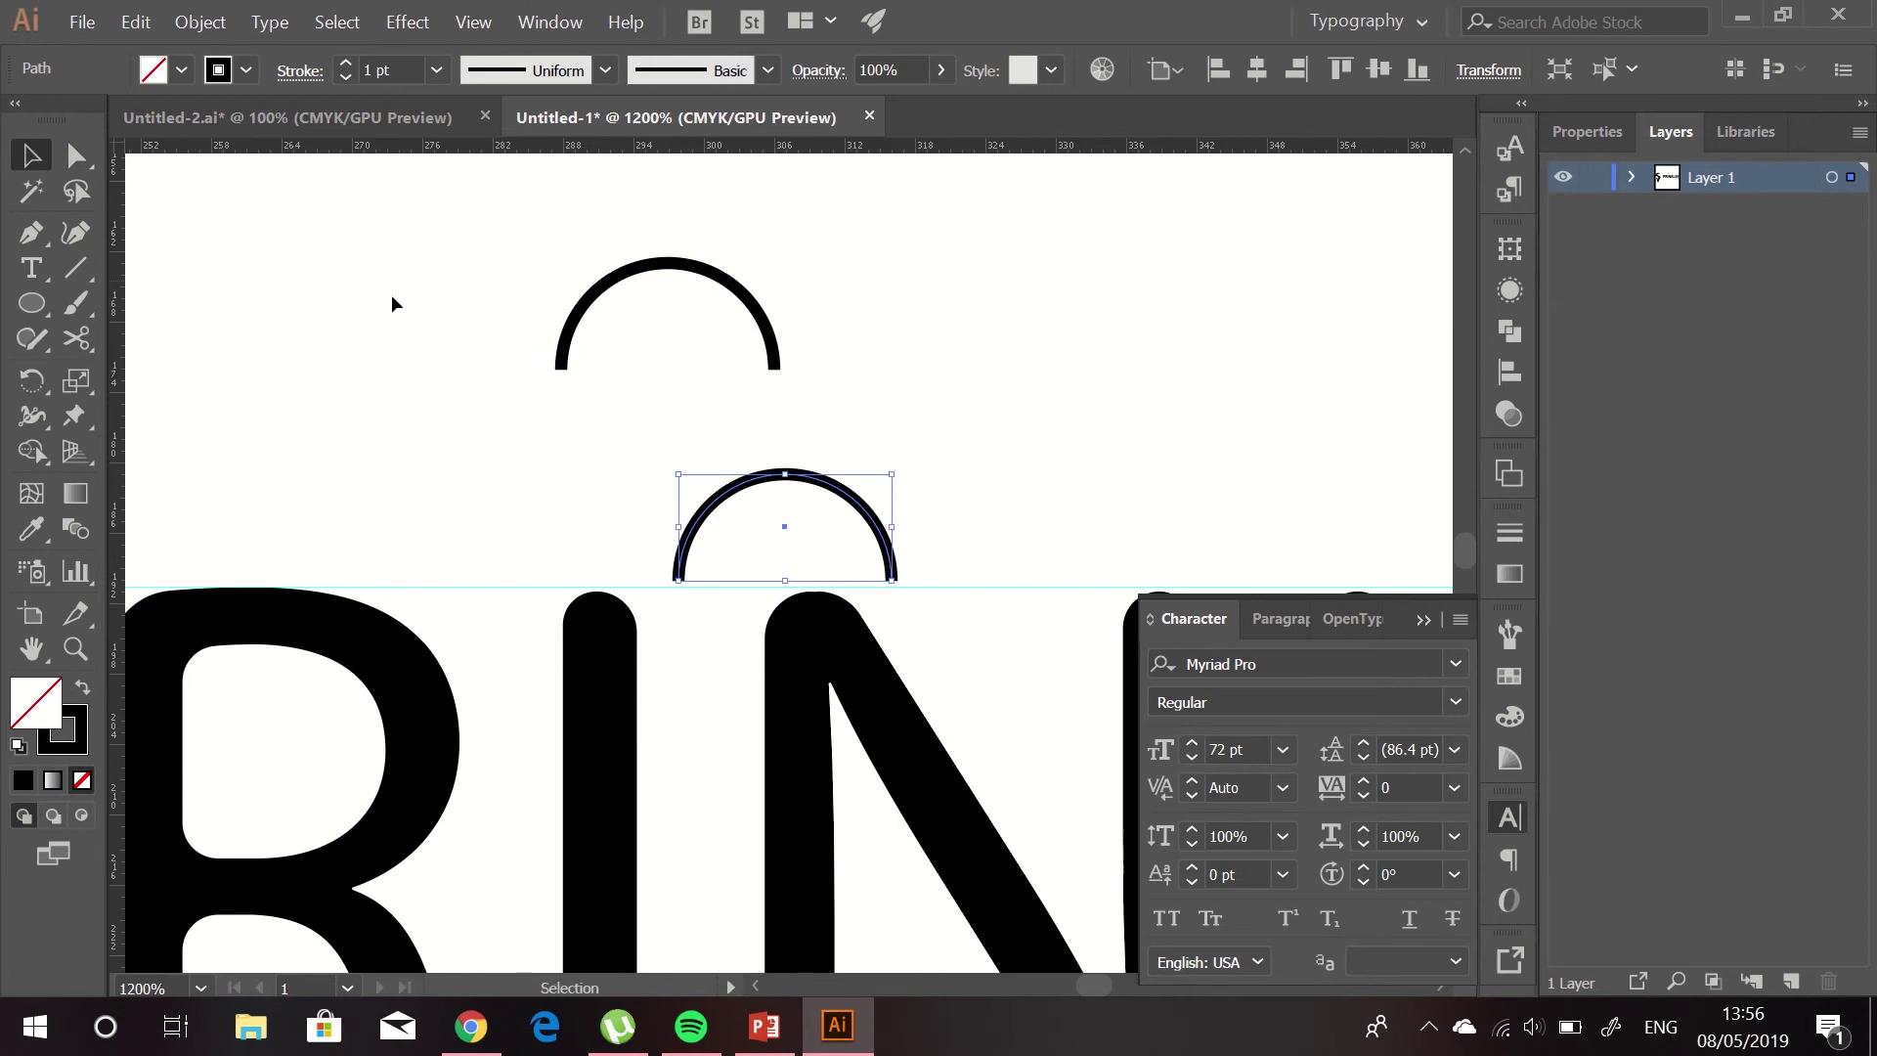
drag(601, 616, 968, 440)
drag(668, 260, 779, 151)
key(ctrl+minus)
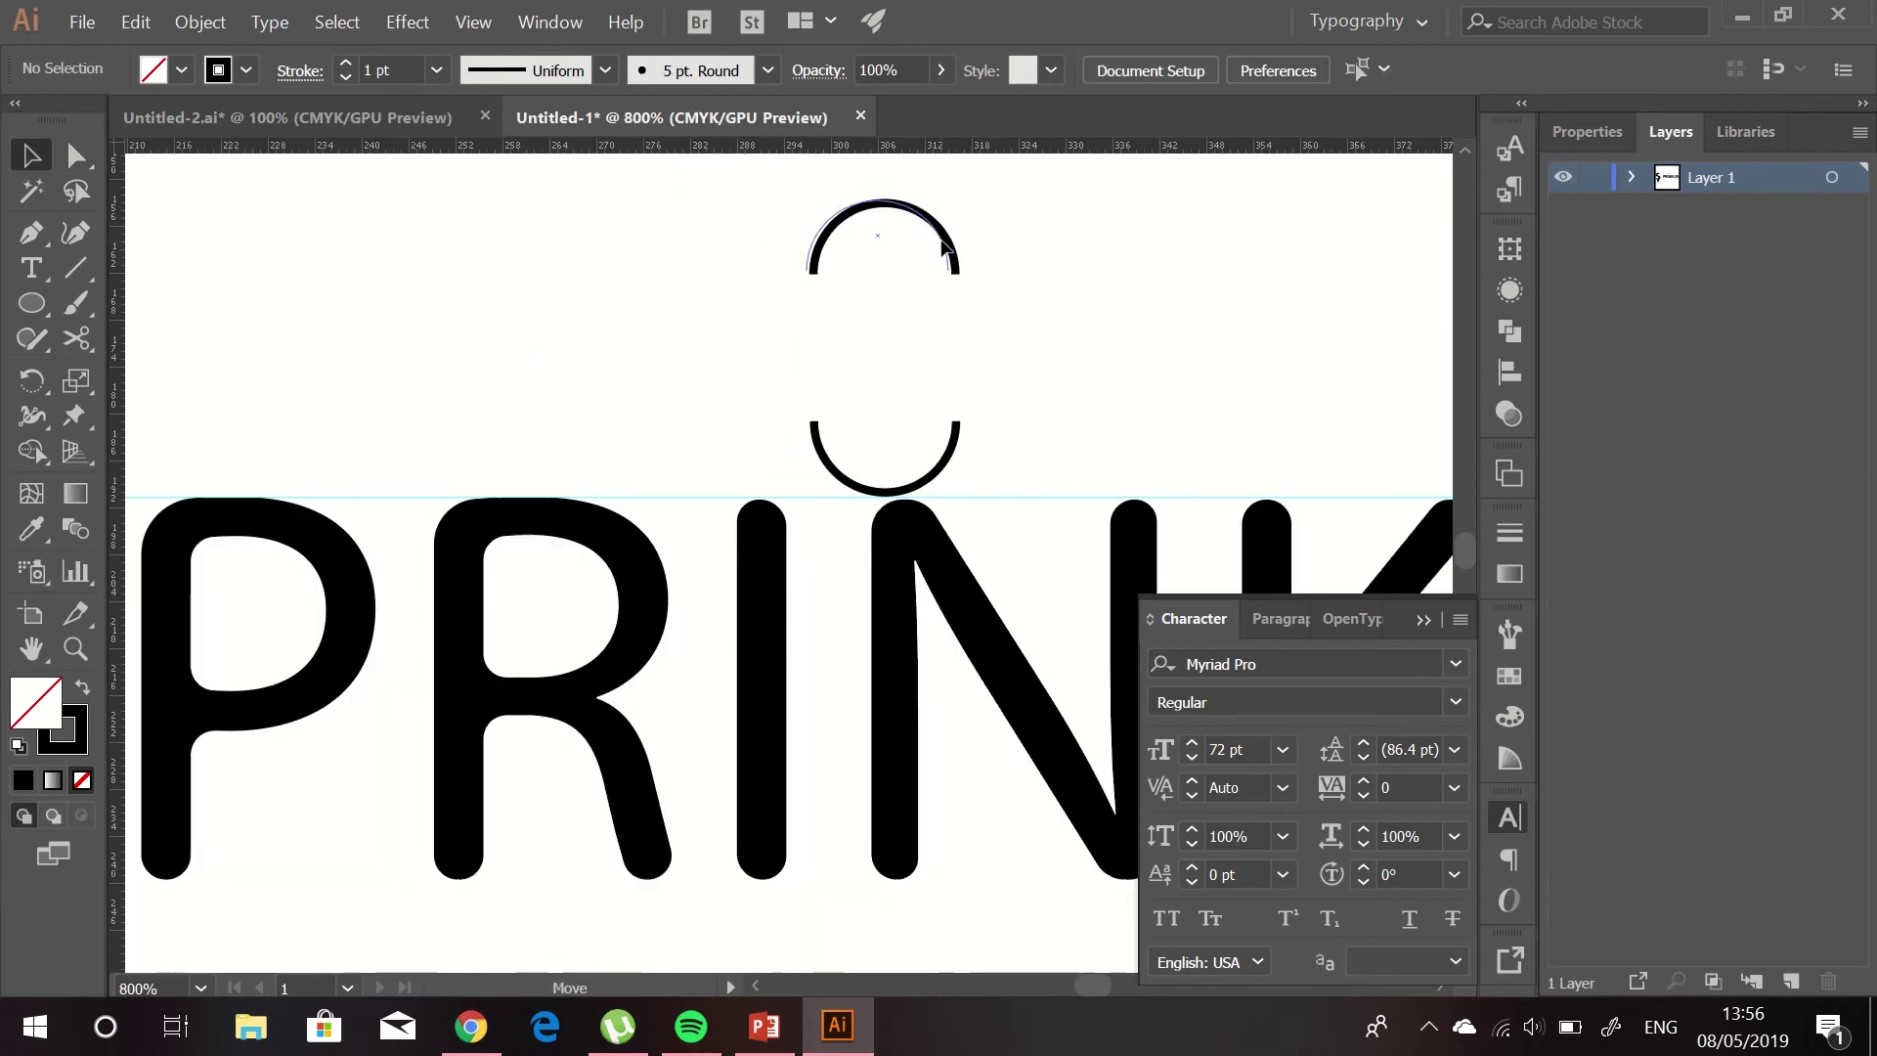
click(878, 201)
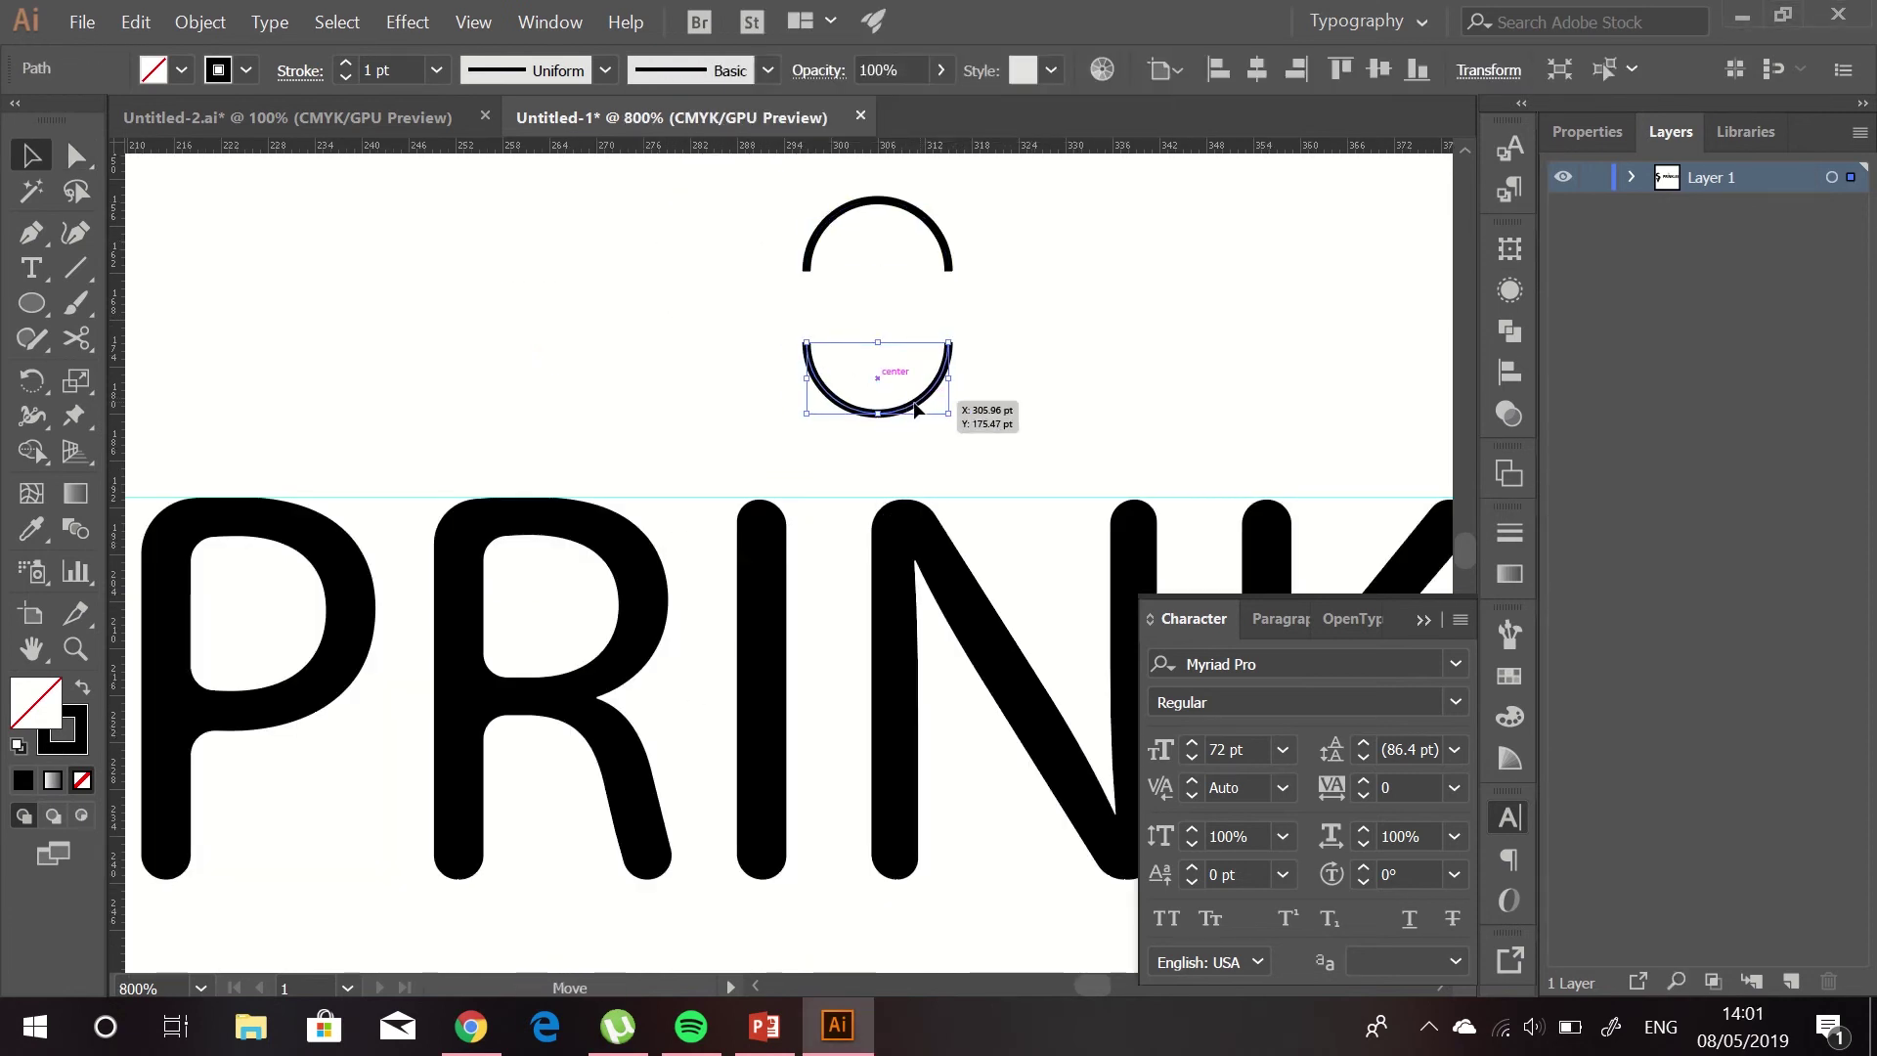
drag(910, 350, 675, 213)
click(893, 356)
Step: Try to connect the right ends of the two arcs with the Curvature tool
scroll(678, 415, up, 3)
key(shift+grave)
click(732, 275)
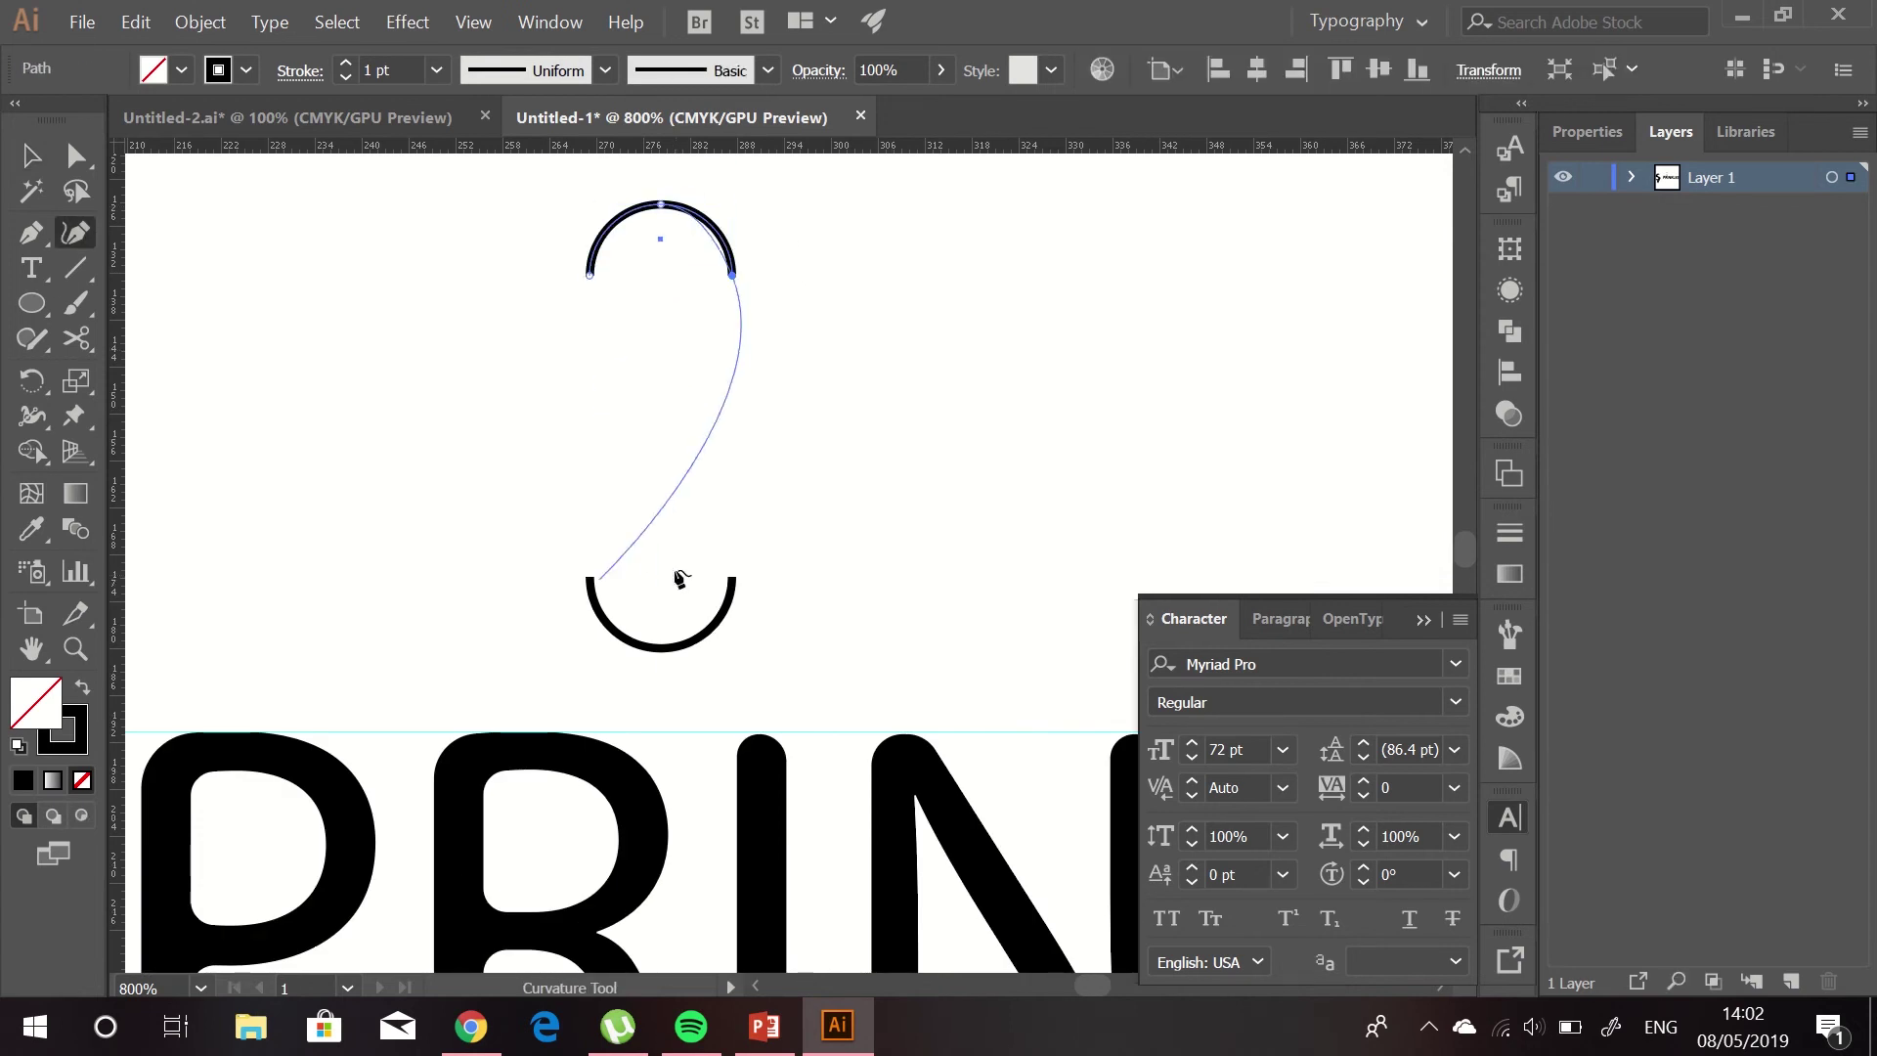
Step: Connect the two arcs with straight vertical line segments on both sides to form a capsule
key(backslash)
drag(590, 275, 590, 577)
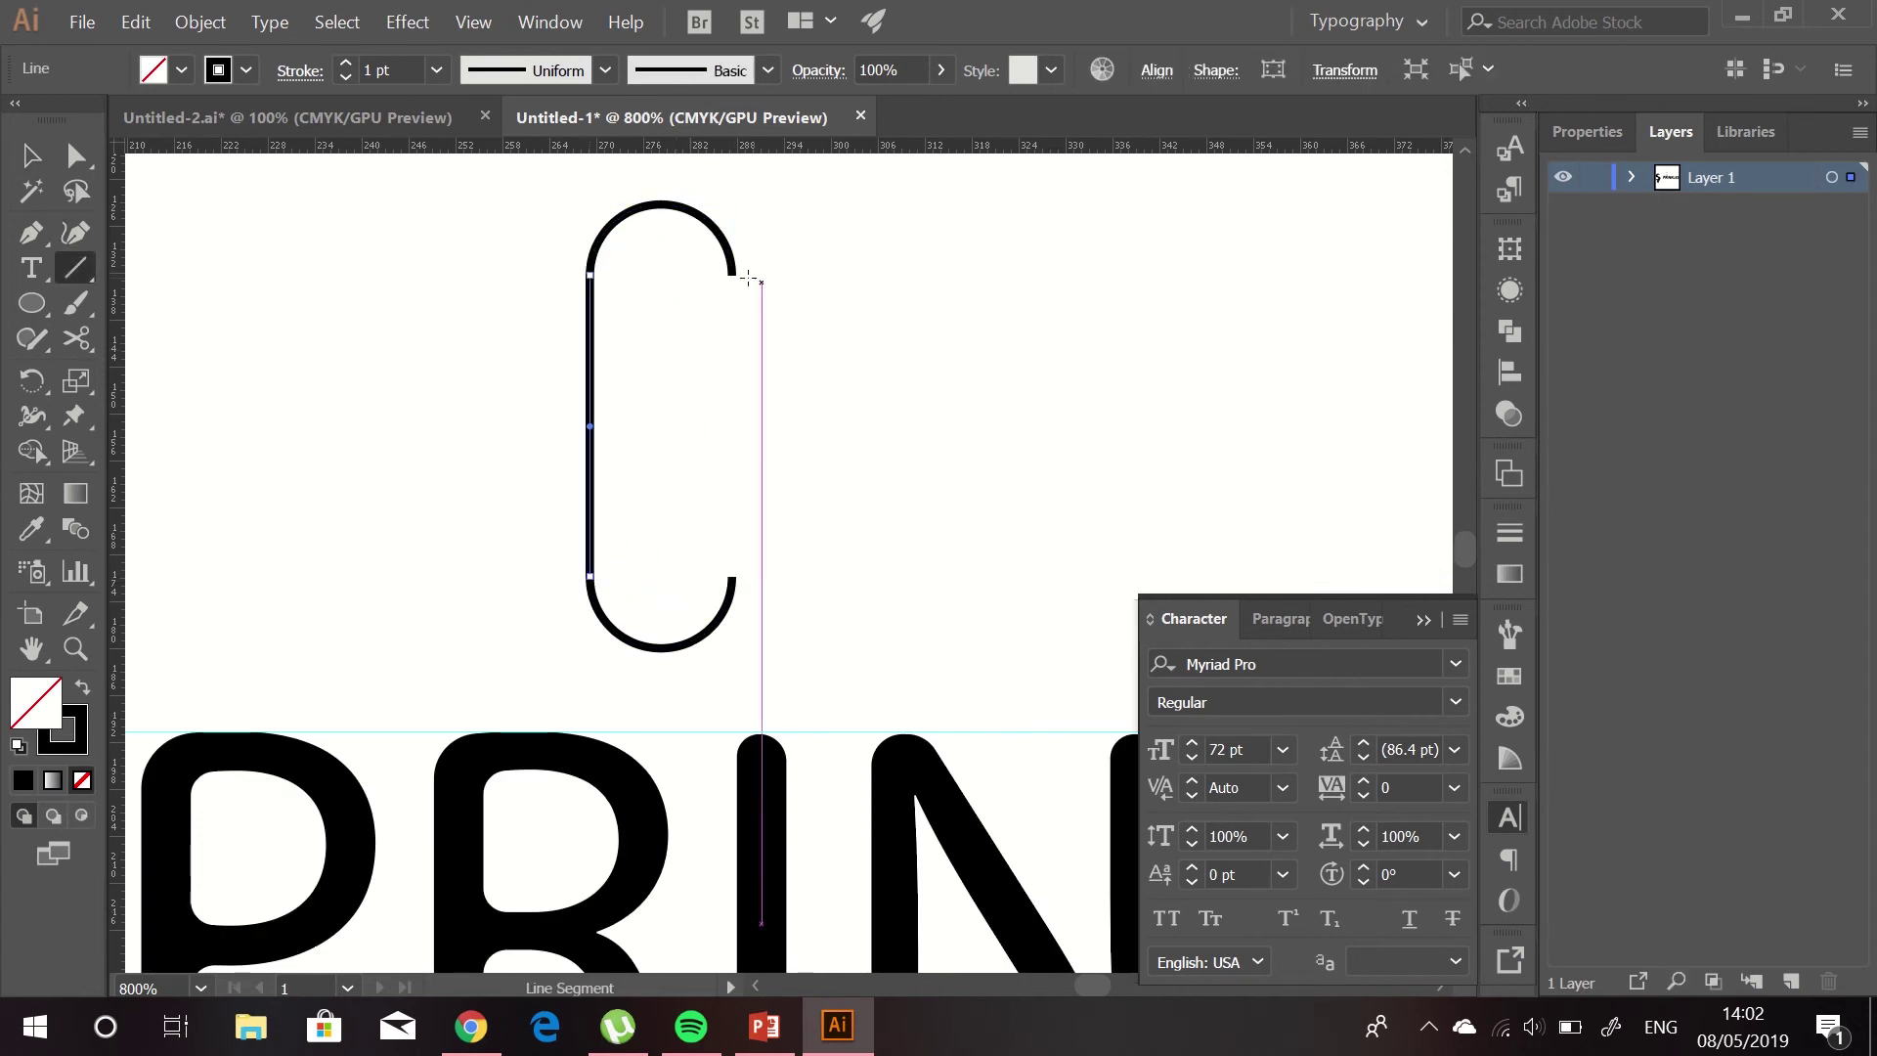
drag(731, 579, 732, 576)
Step: Join the arcs and lines into one closed path and tilt the capsule diagonally
key(v)
drag(558, 176, 763, 648)
click(201, 22)
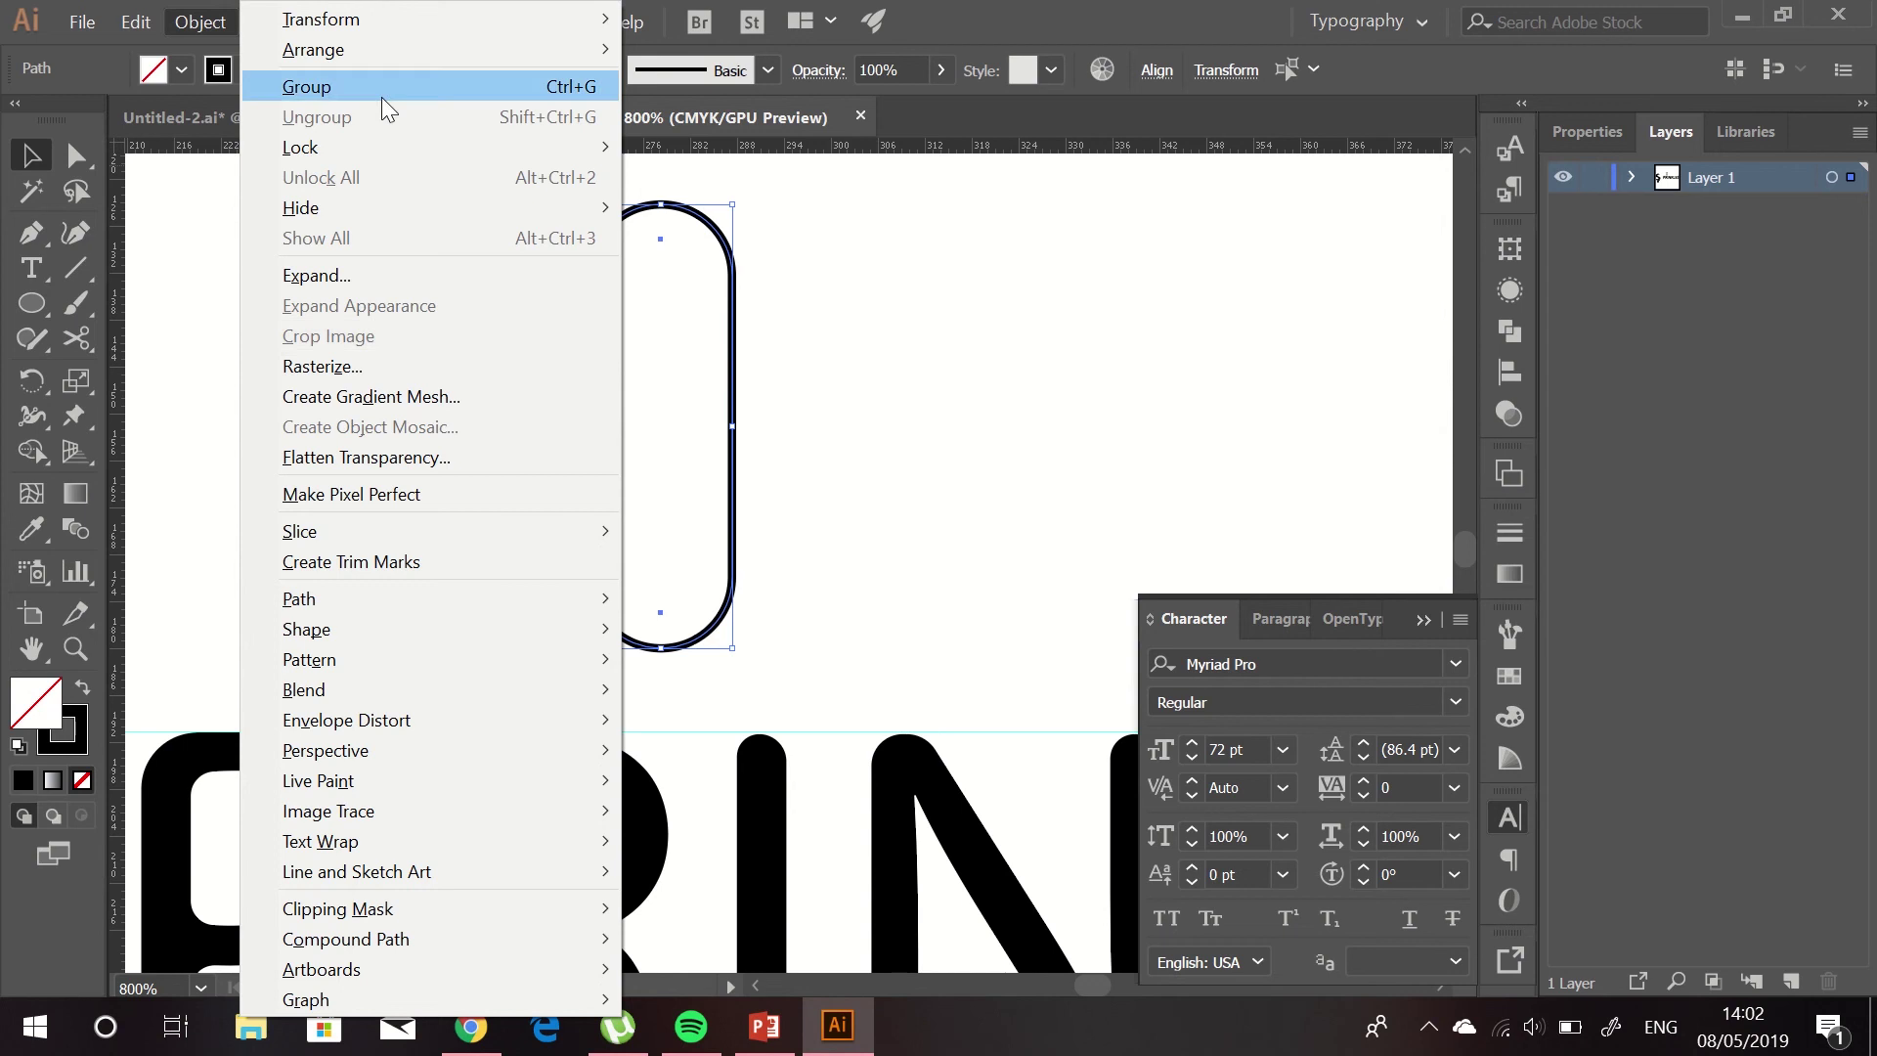
mouse_move(409, 611)
click(675, 598)
click(577, 321)
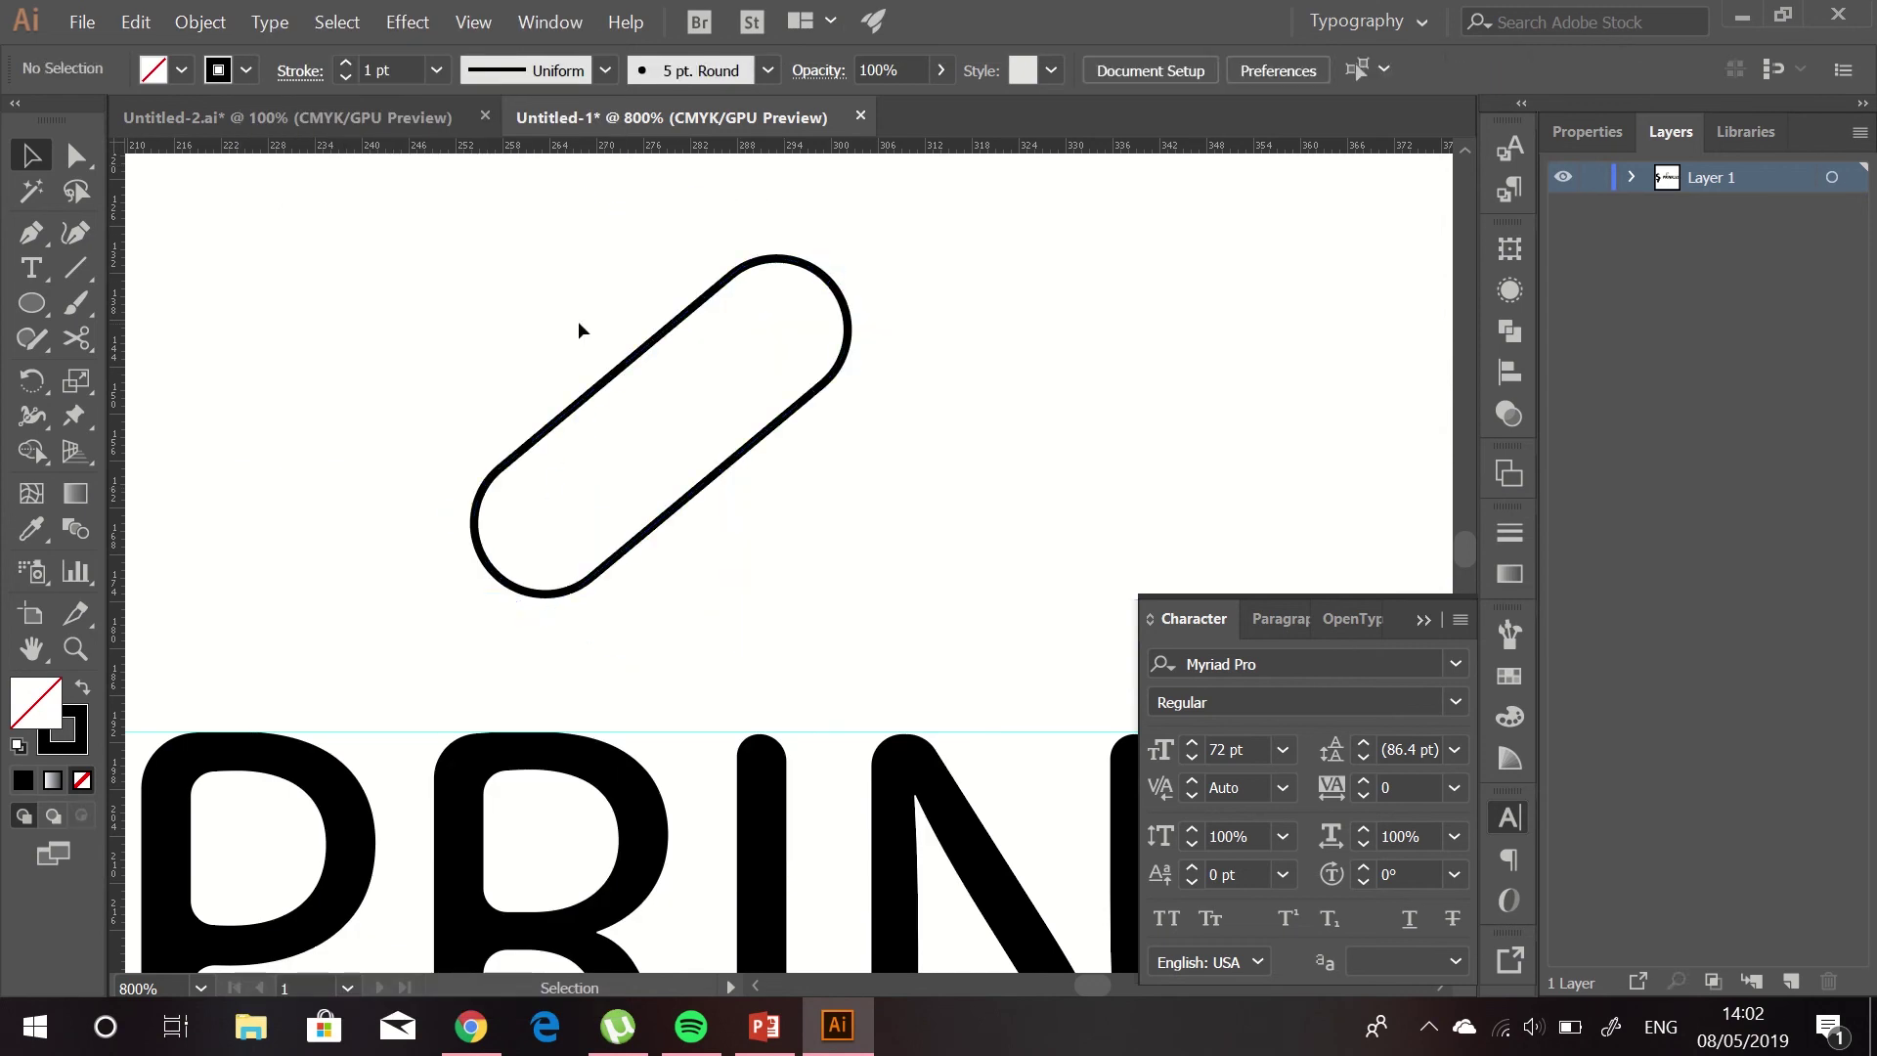
Step: Make the tilted capsule narrower and compare it with the S mark and the lettering
click(626, 360)
click(307, 416)
click(616, 369)
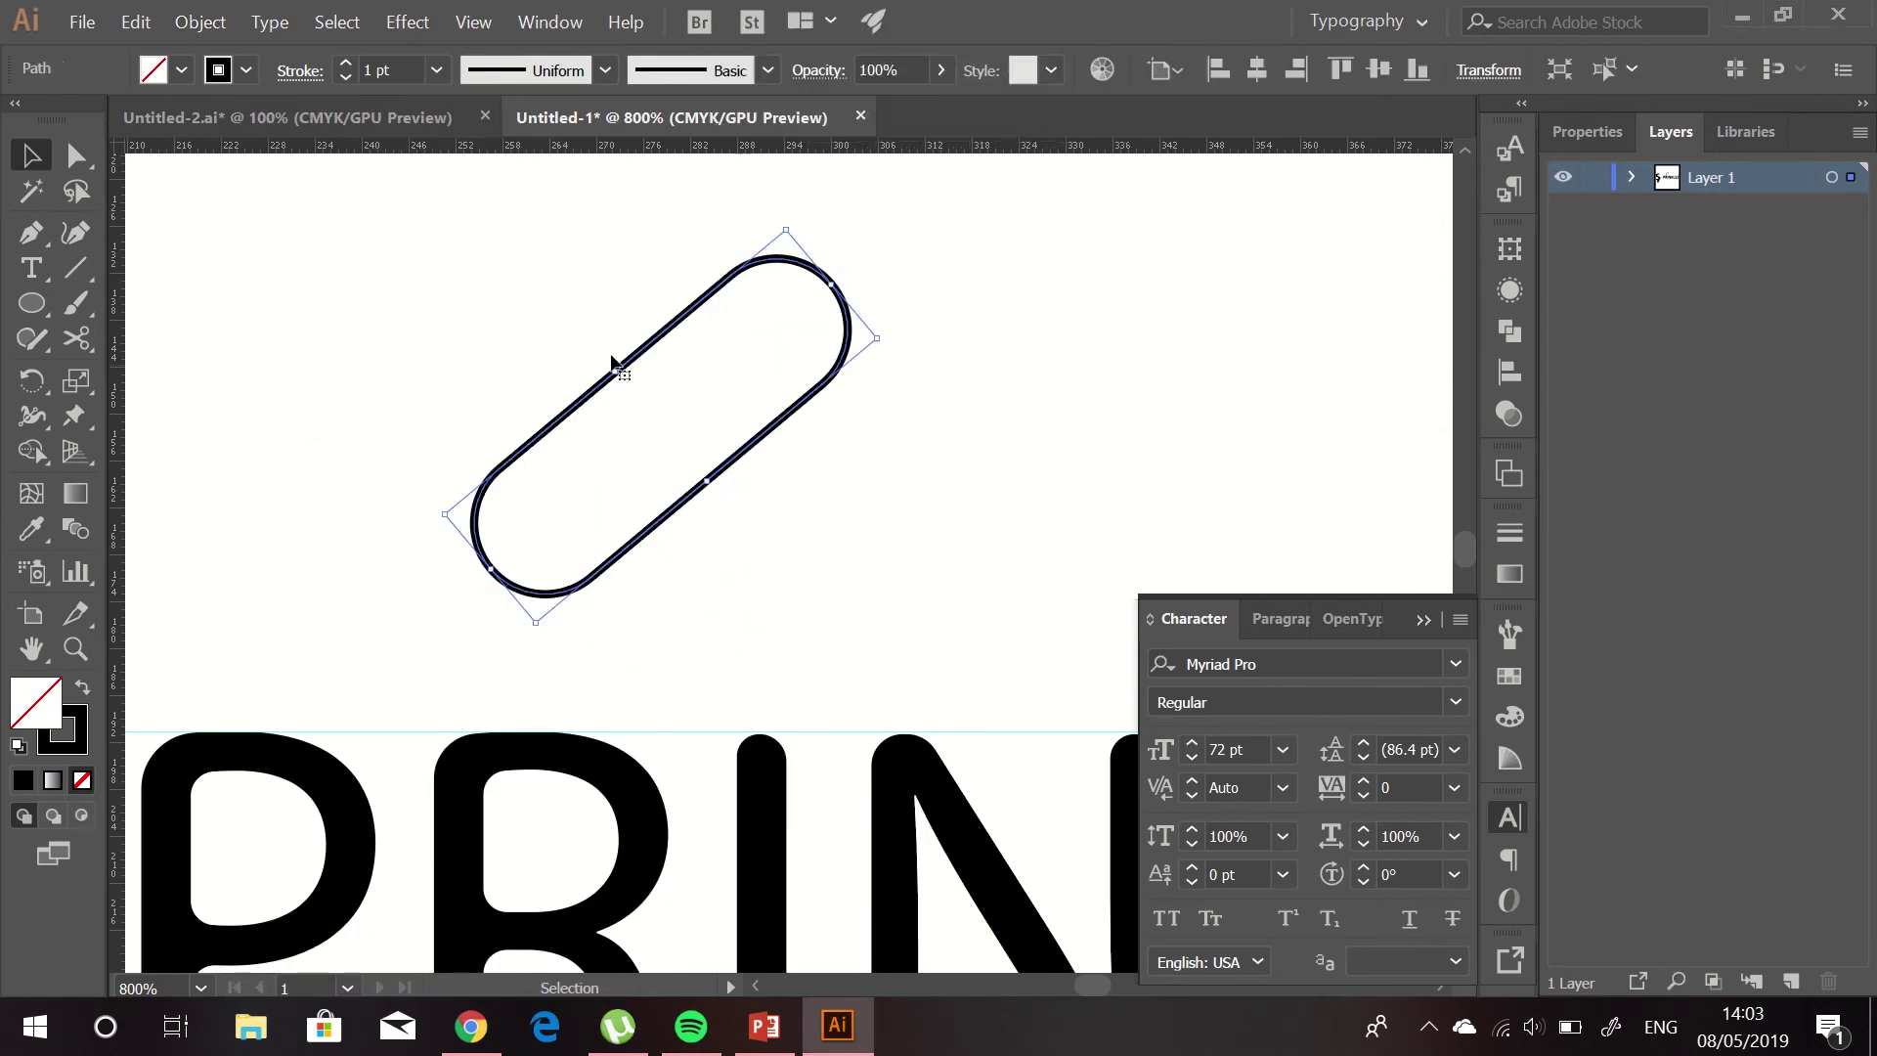
drag(616, 368, 648, 409)
click(924, 534)
key(h)
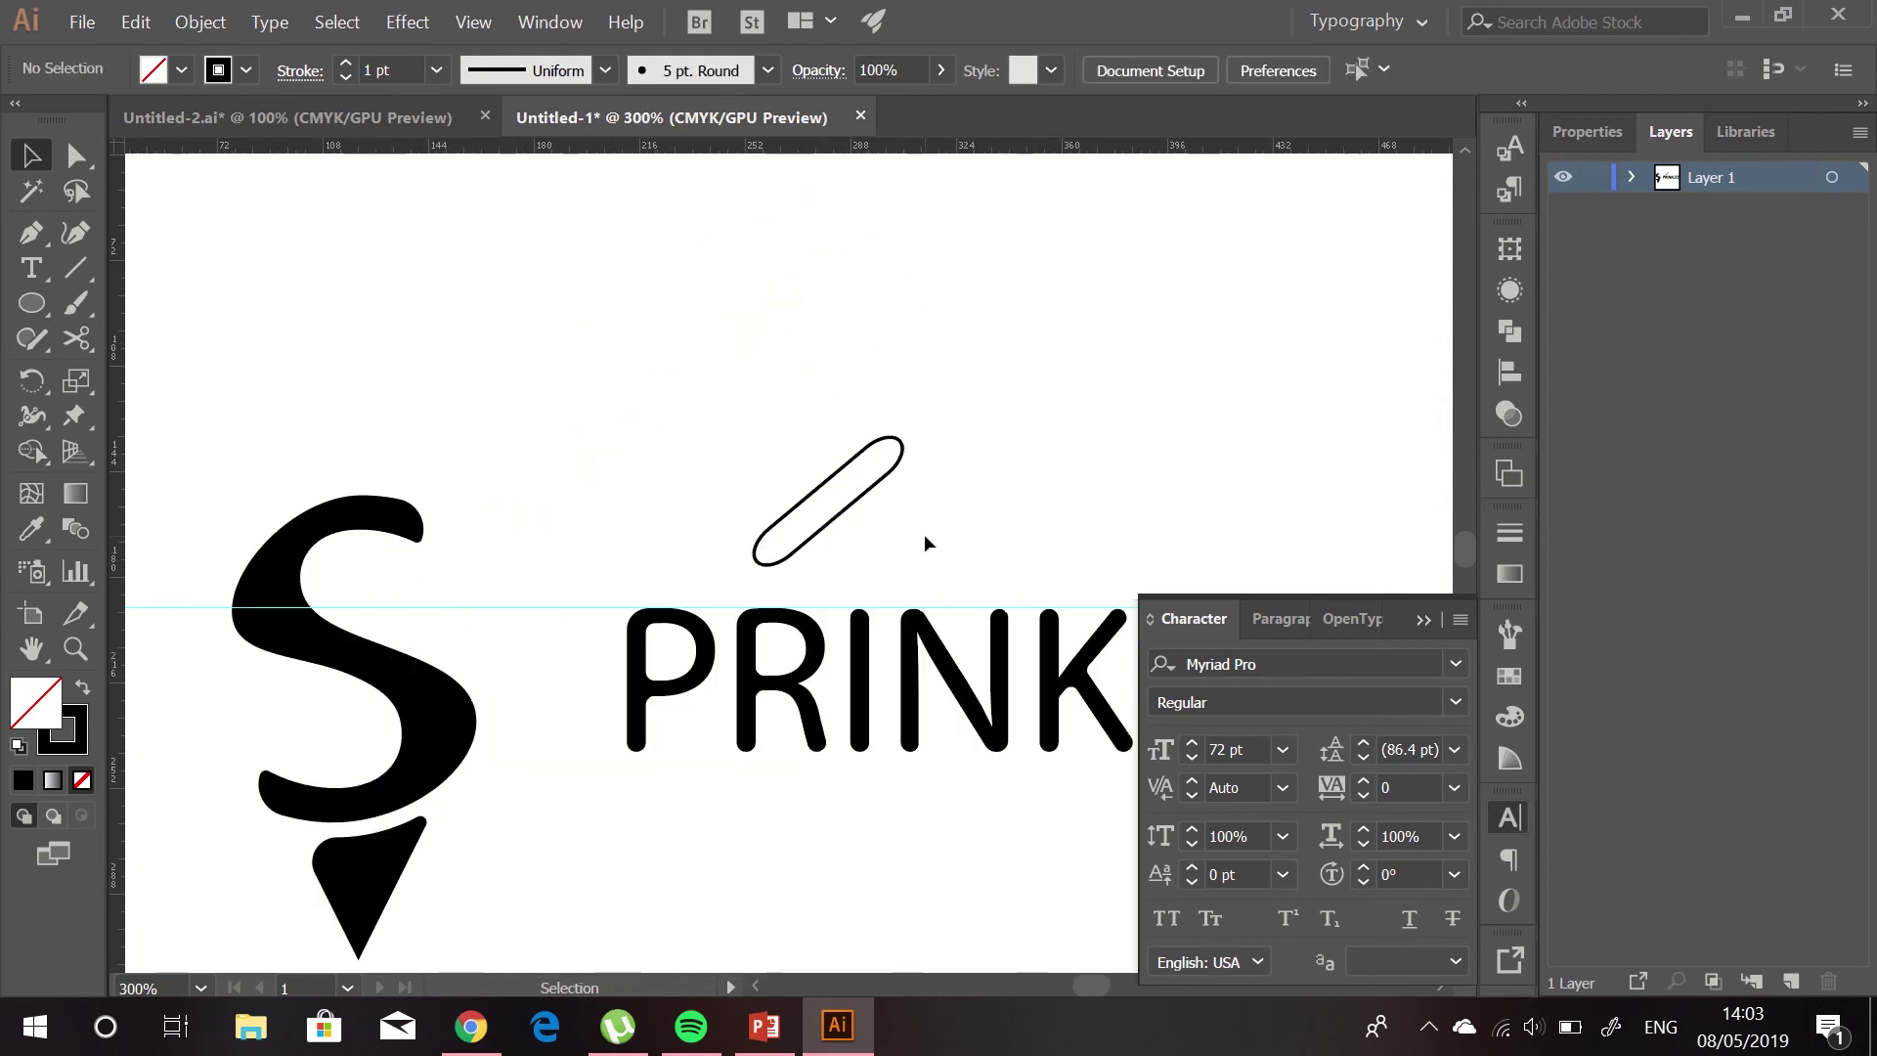
click(742, 432)
Step: Undo the capsule back to the two separate arcs and move the upper arc further up to widen the gap
key(ctrl+z)
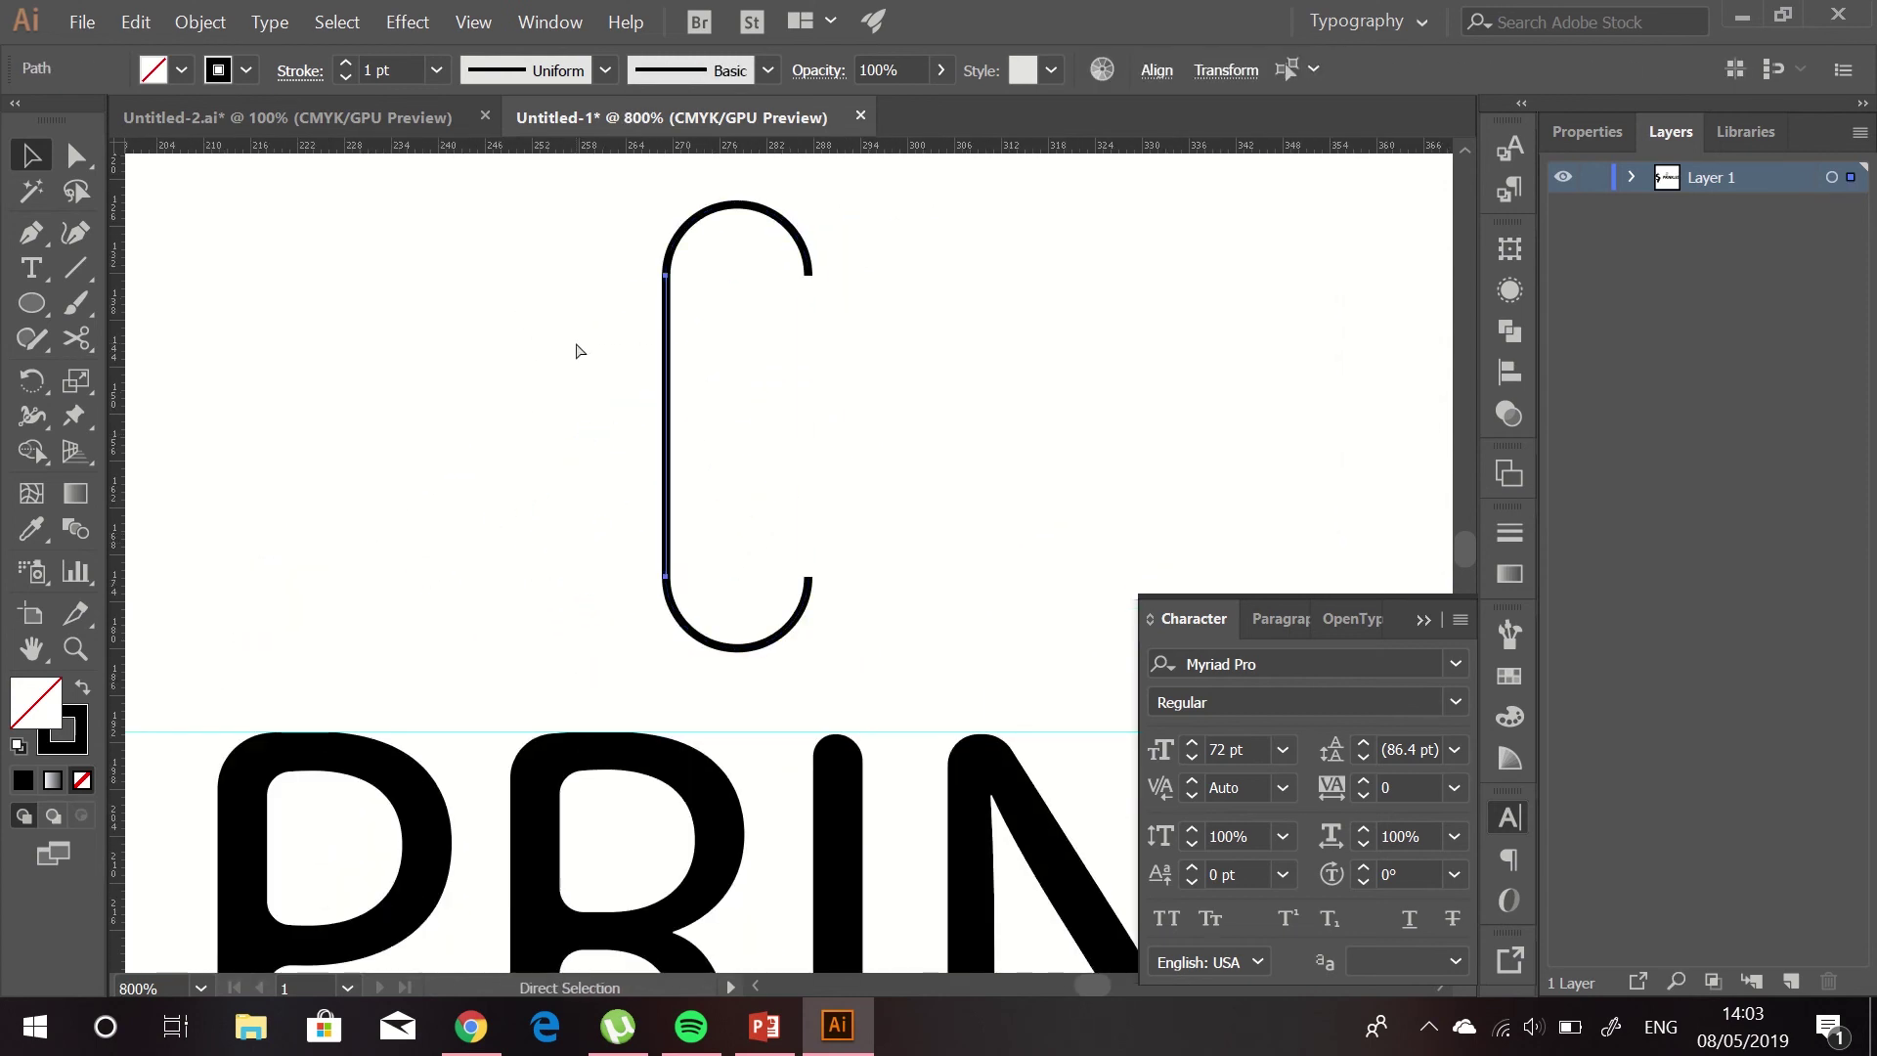
key(ctrl+minus)
key(ctrl+minus)
key(ctrl+minus)
drag(641, 289, 629, 176)
key(ctrl+plus)
key(ctrl+plus)
key(ctrl+plus)
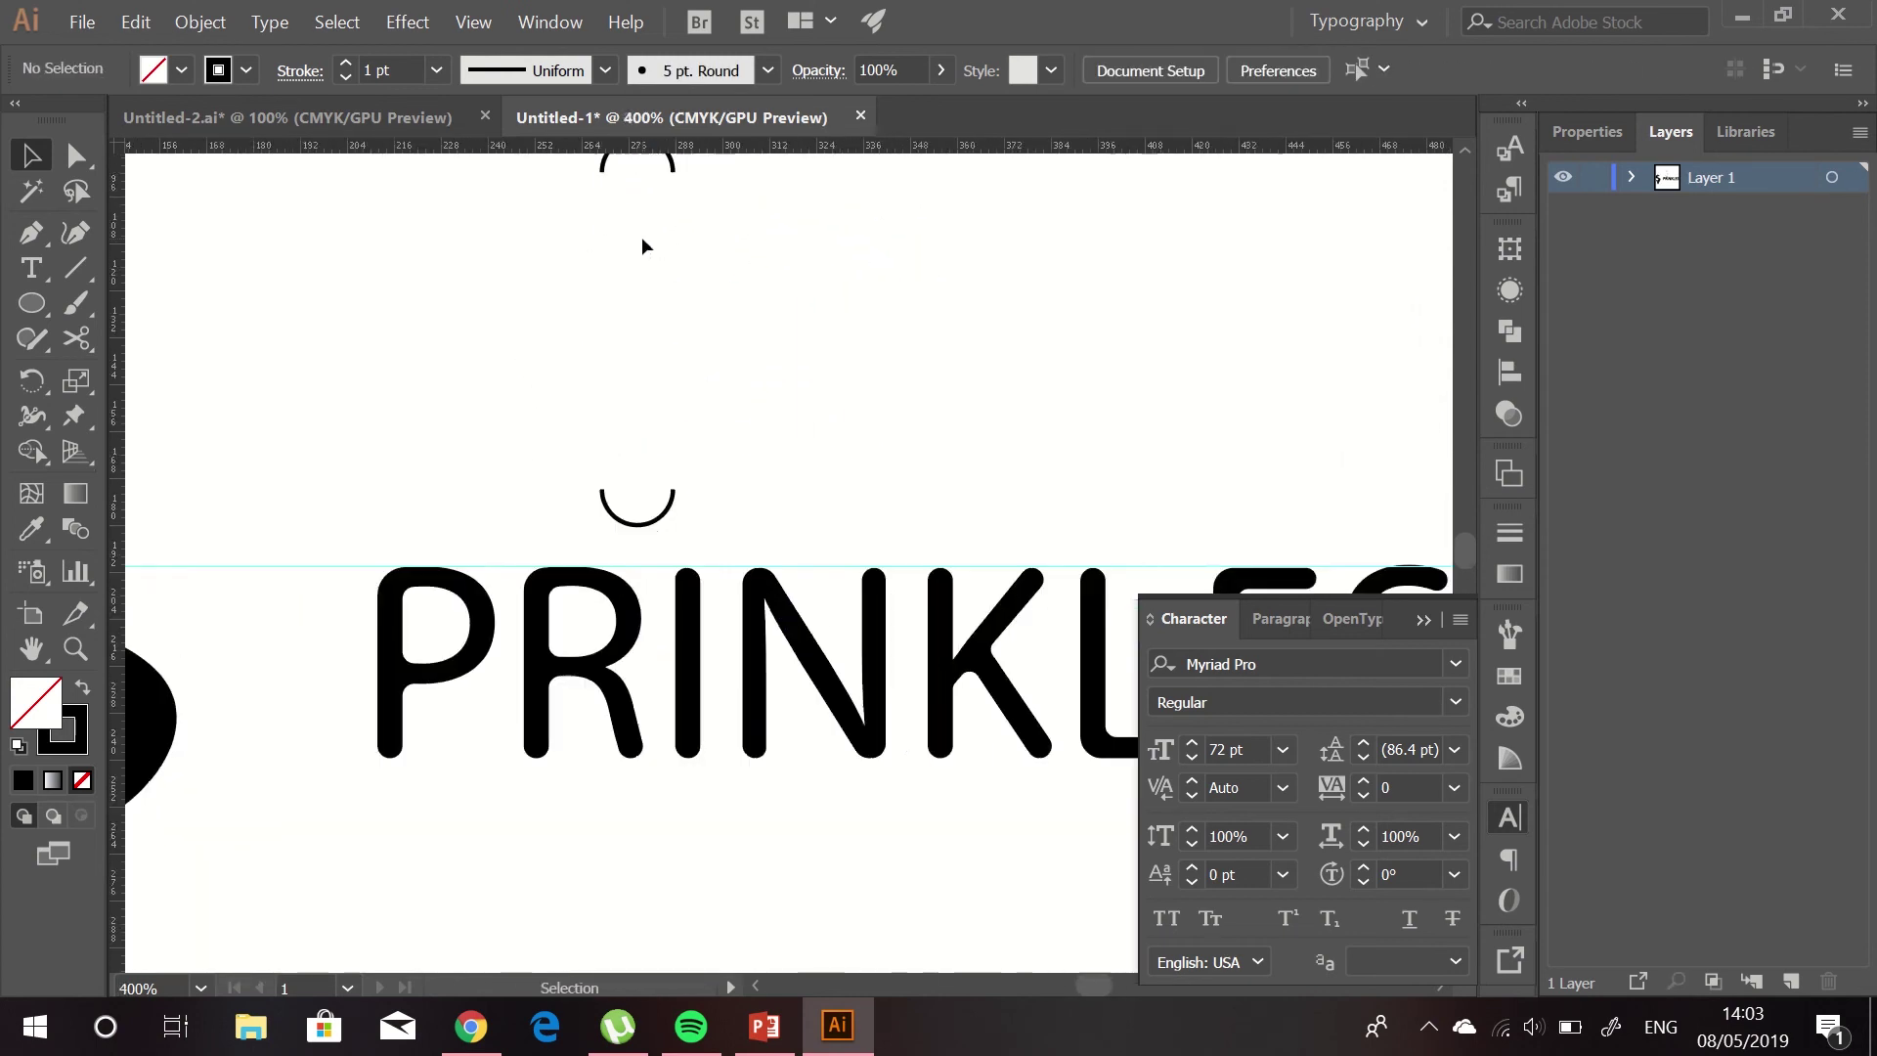
Step: Draw two vertical line segments joining the left and right ends of the arcs into a long capsule
click(75, 267)
drag(553, 235, 554, 870)
drag(698, 234, 698, 870)
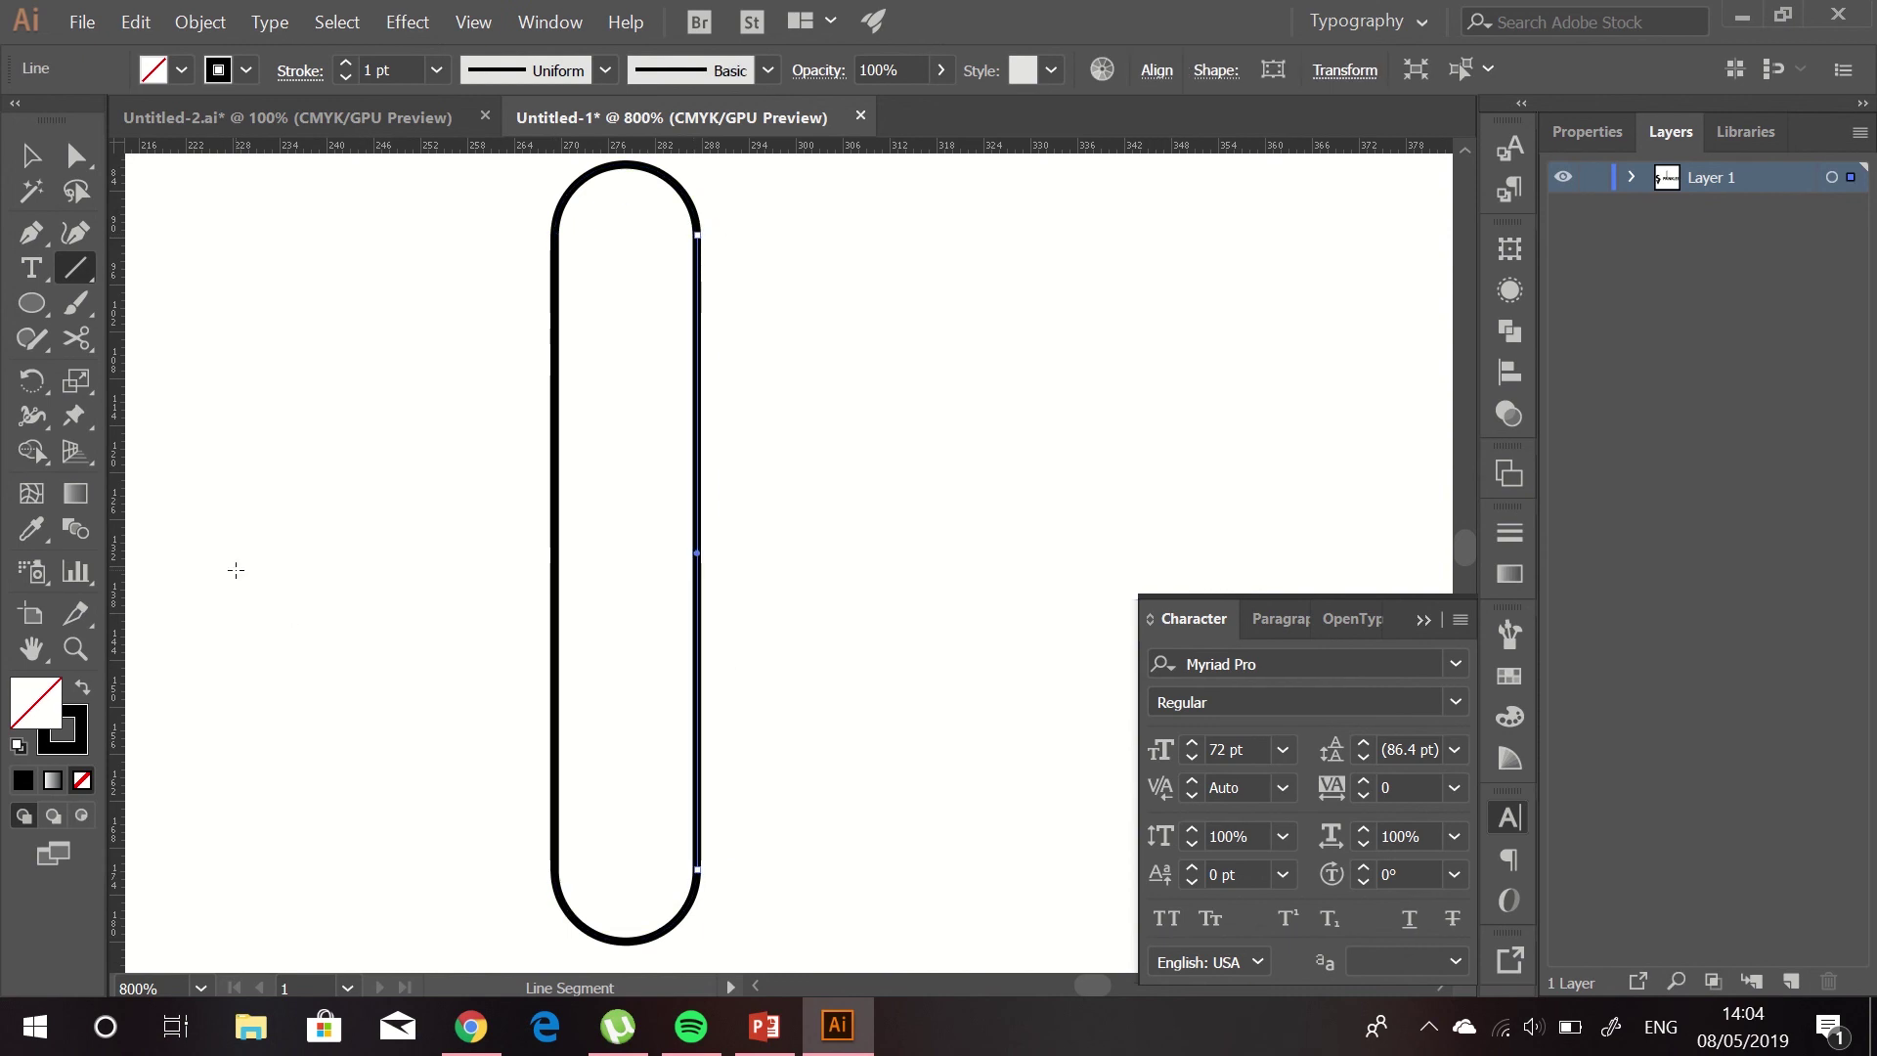
Step: Select the whole capsule outline and scale it down to a small slim bar above the lettering
key(v)
drag(495, 264, 783, 975)
key(ctrl+minus)
key(ctrl+minus)
key(ctrl+minus)
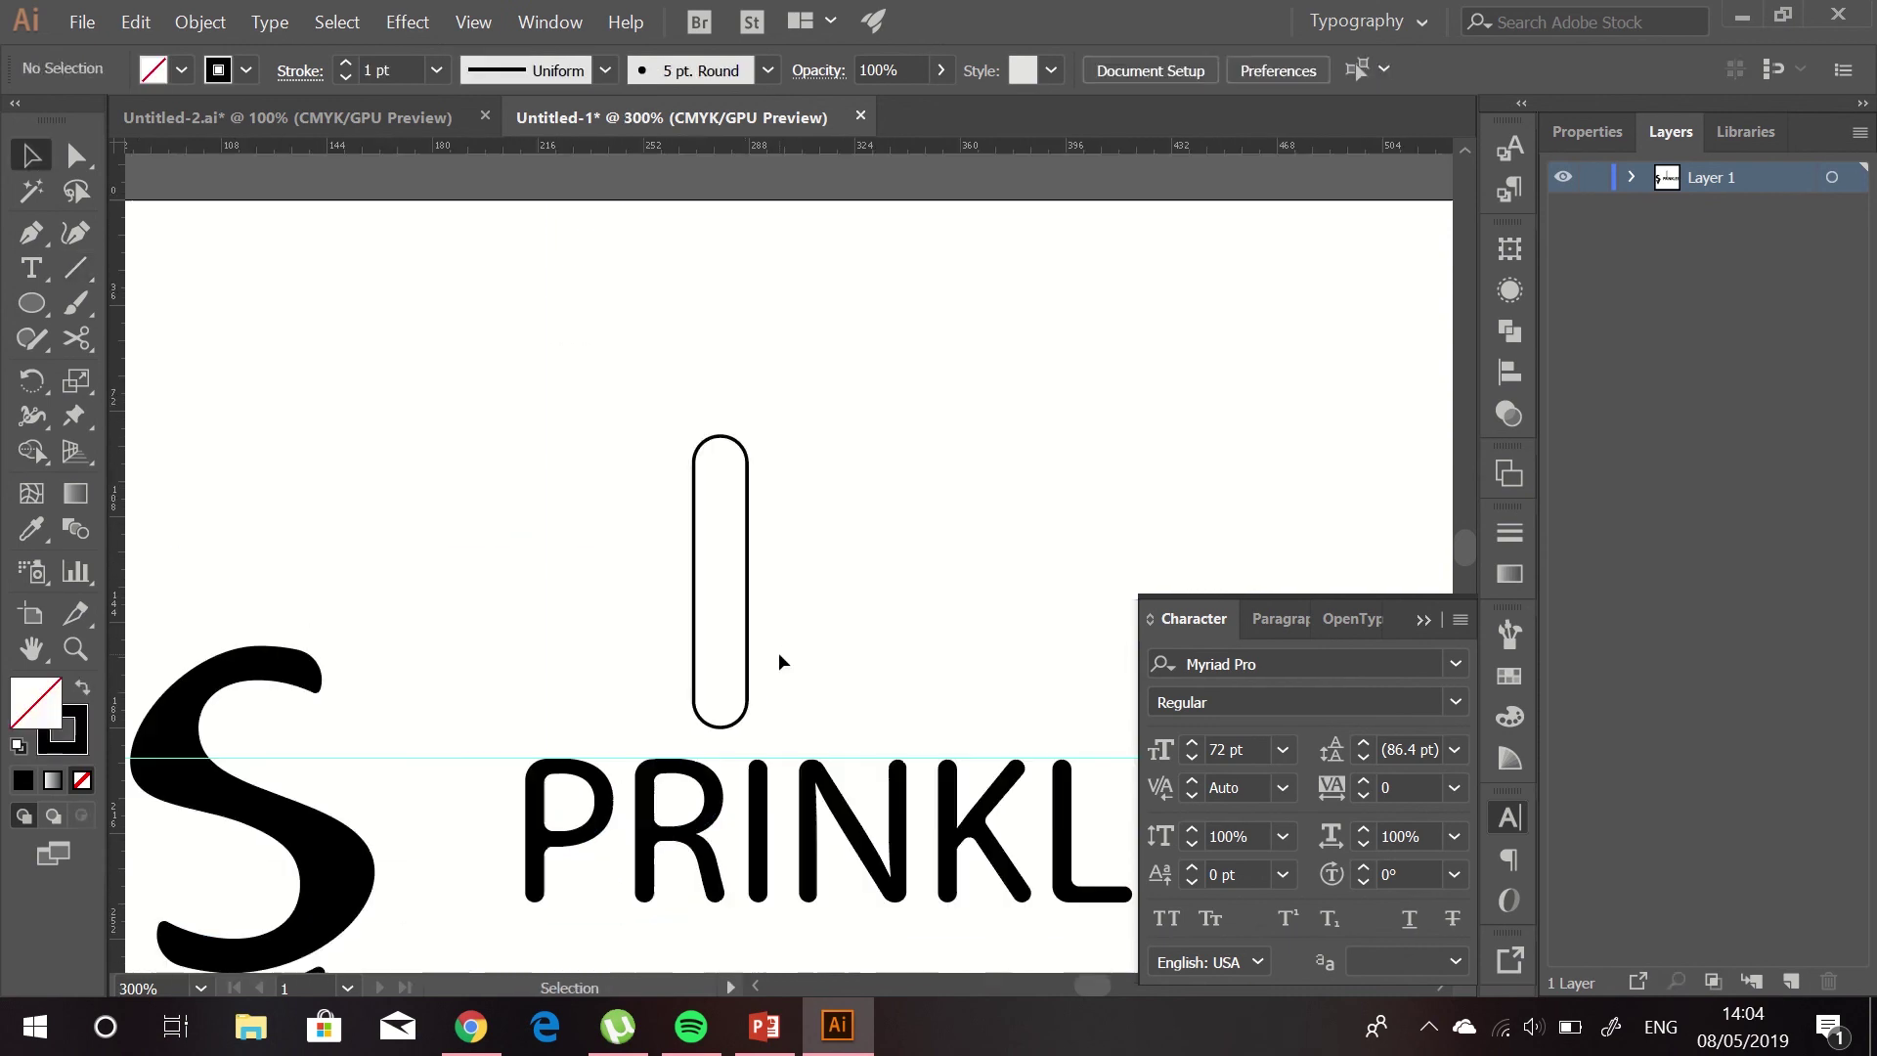
click(772, 597)
key(ctrl+plus)
key(ctrl+plus)
key(ctrl+plus)
key(ctrl+plus)
key(ctrl+plus)
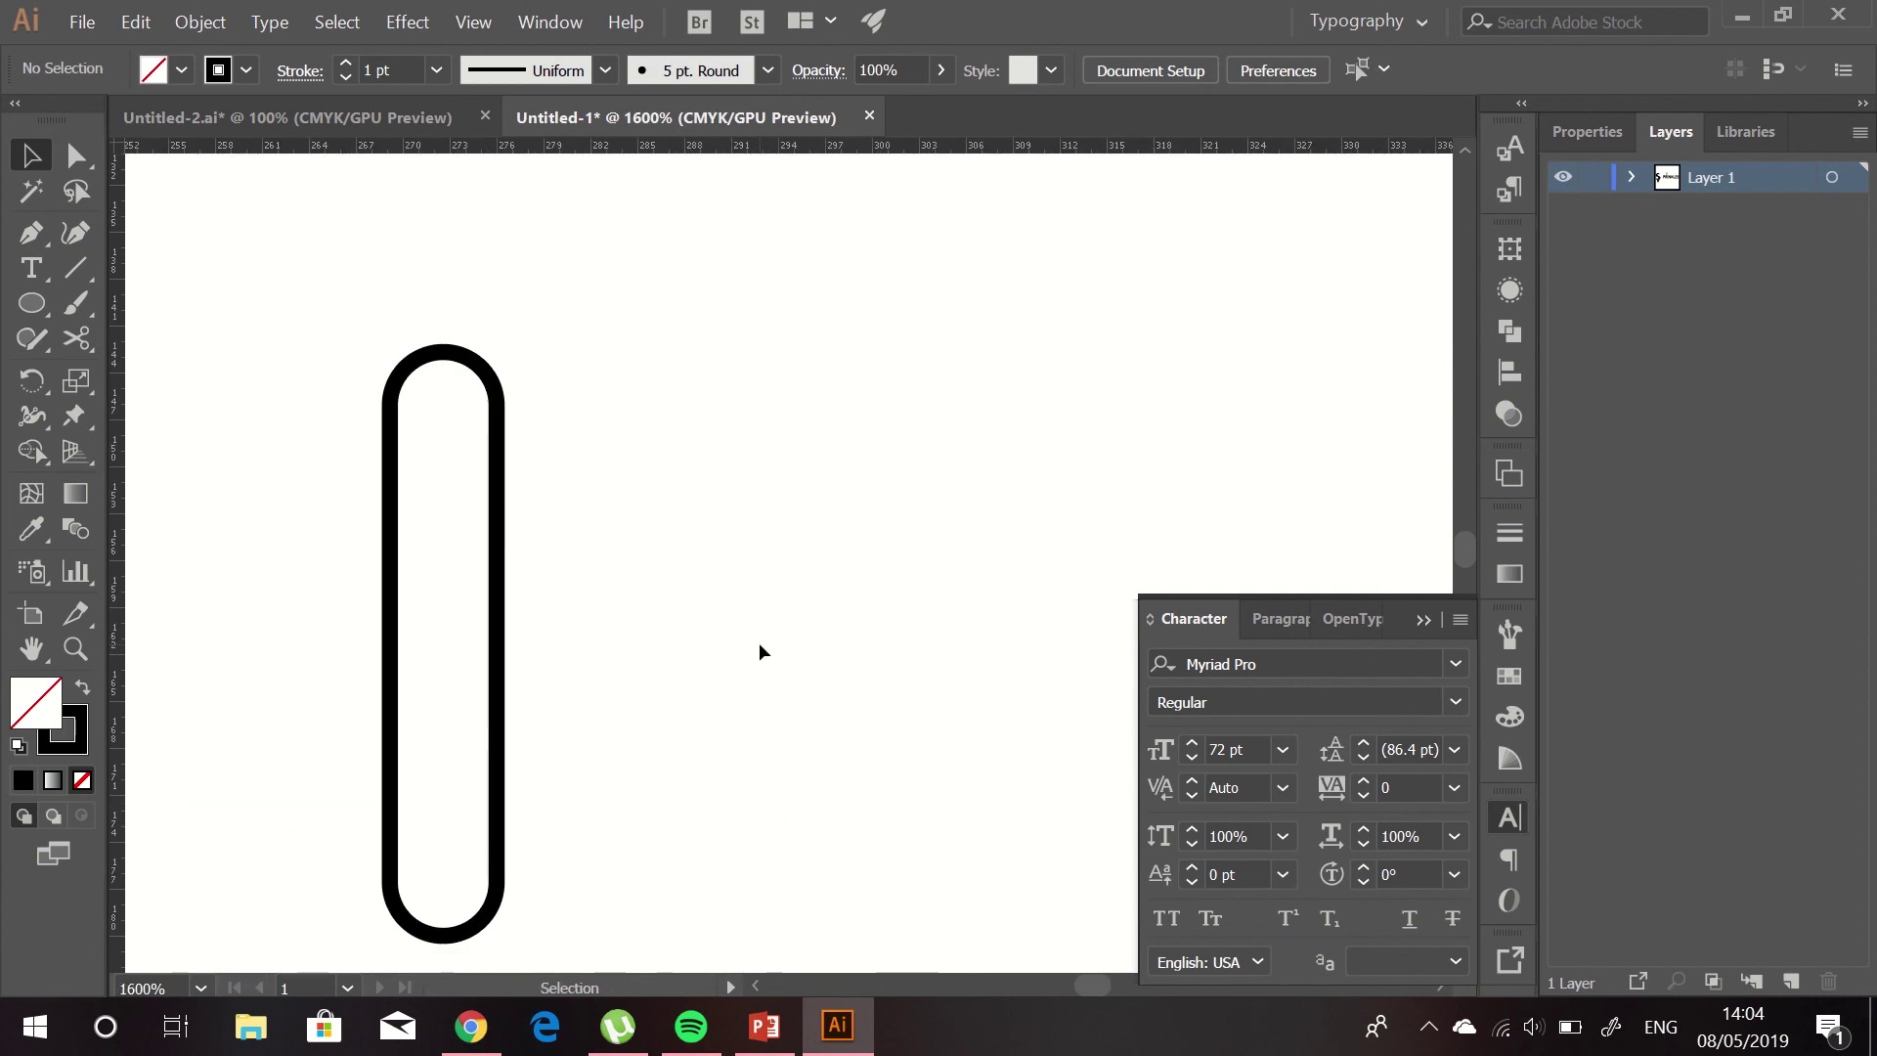
Step: Join the capsule's arcs and line segments into a single closed path
click(499, 929)
click(201, 22)
mouse_move(294, 595)
click(743, 662)
key(ctrl+minus)
key(ctrl+minus)
key(ctrl+minus)
click(645, 470)
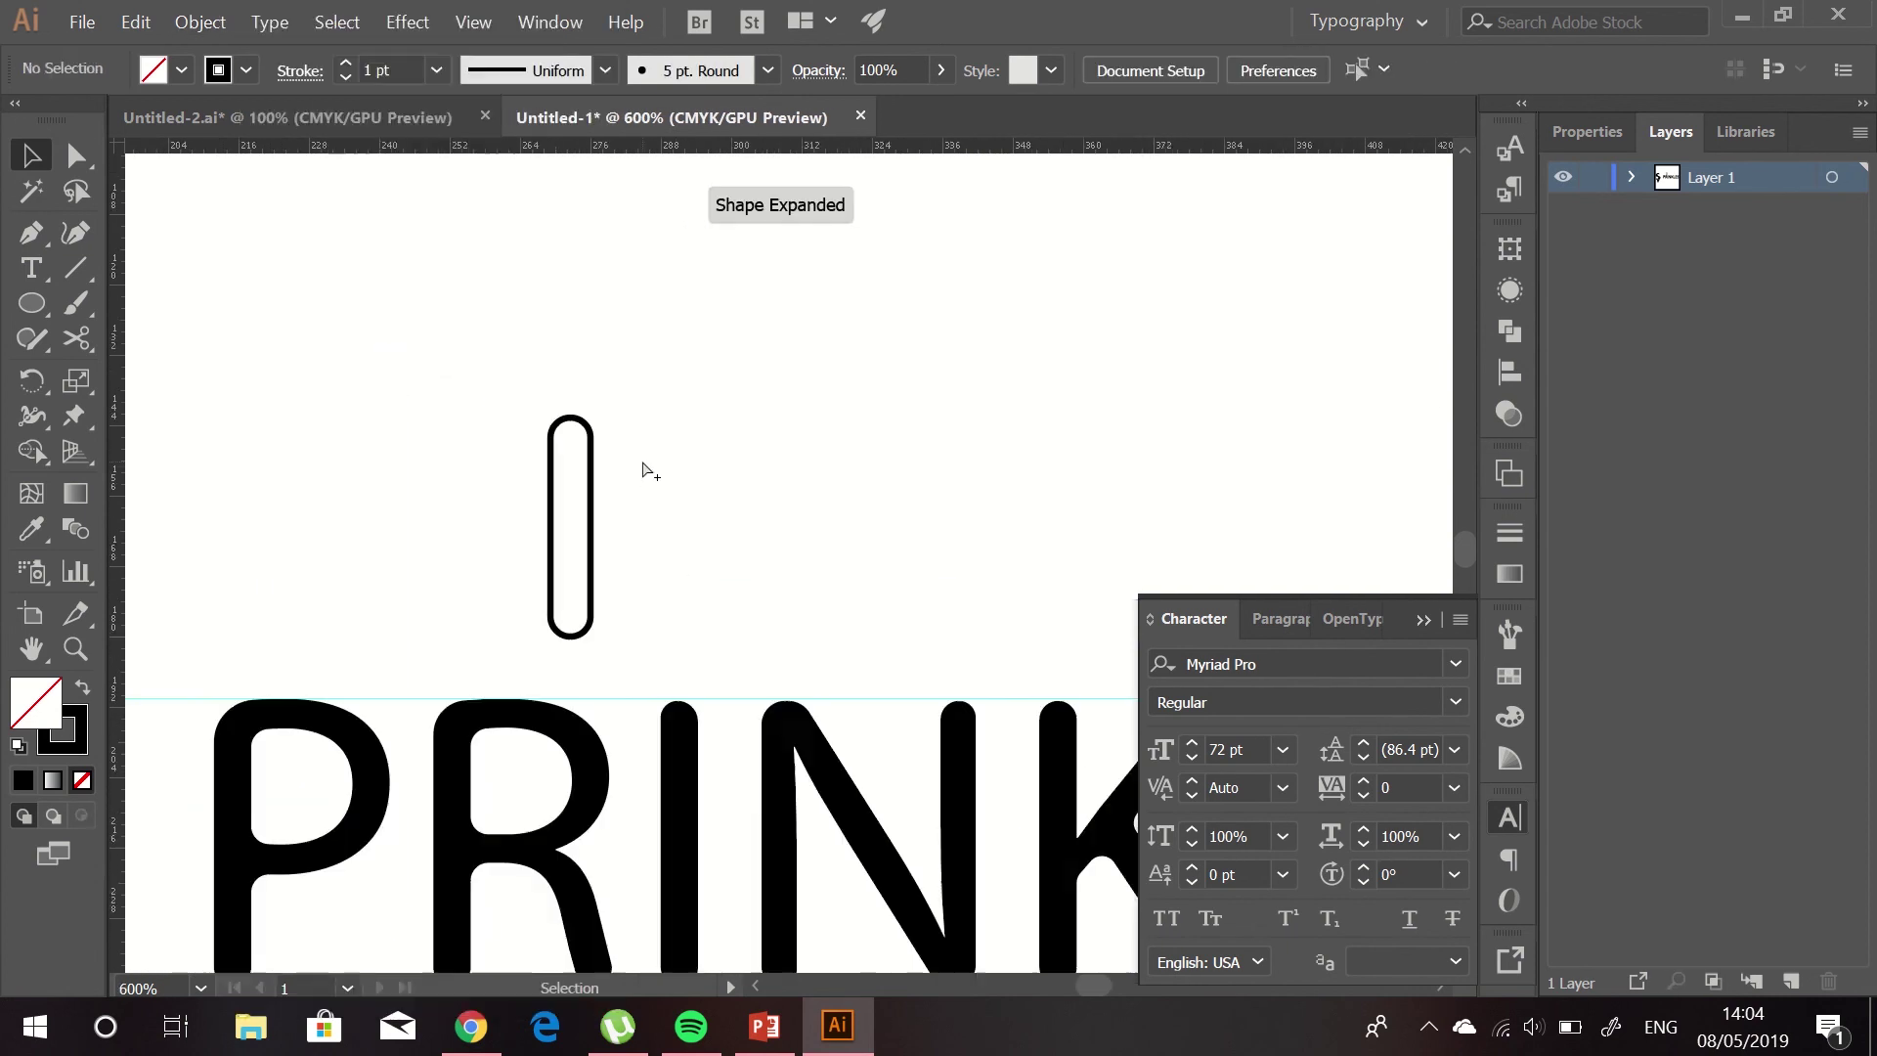
Step: Fill the capsule with solid black
key(ctrl+minus)
key(ctrl+minus)
click(608, 528)
key(comma)
click(632, 531)
key(ctrl+plus)
key(ctrl+plus)
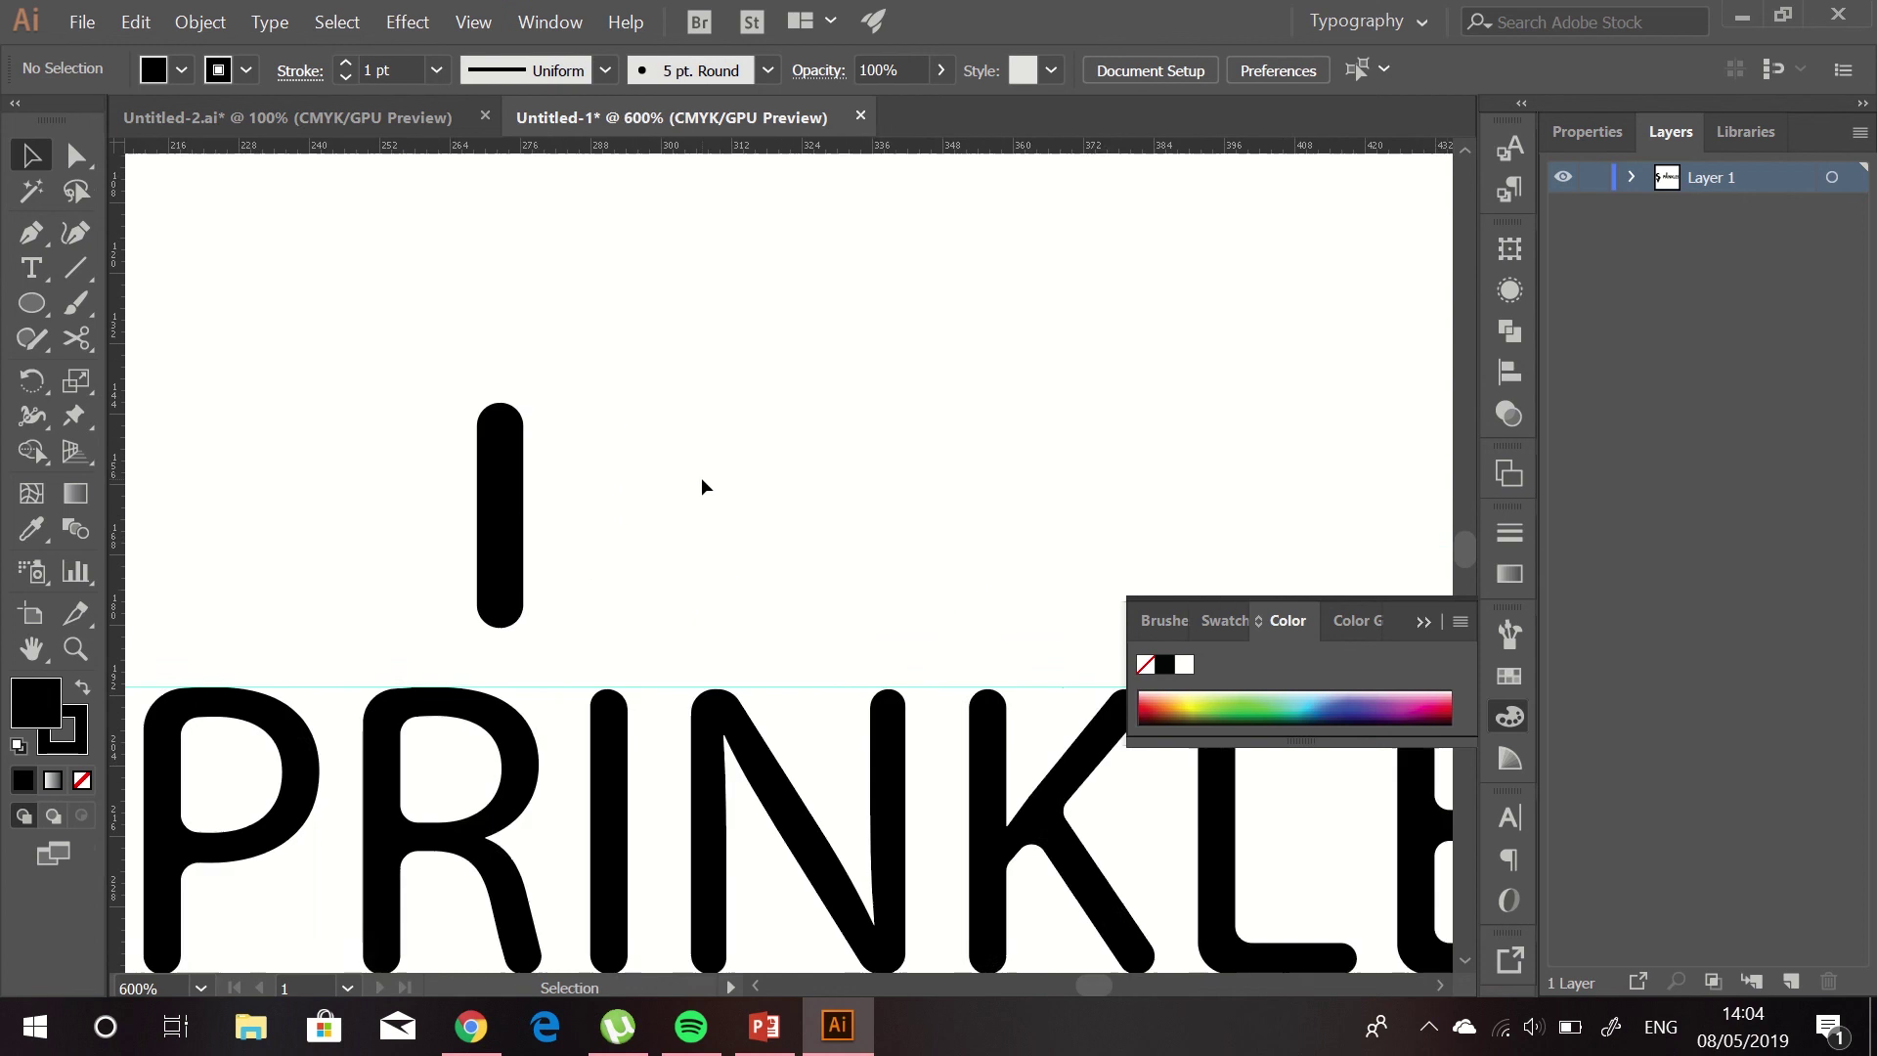
Step: Lower the rounded top of the letter I so that it is shorter than the neighbouring letters
key(ctrl+plus)
key(ctrl+plus)
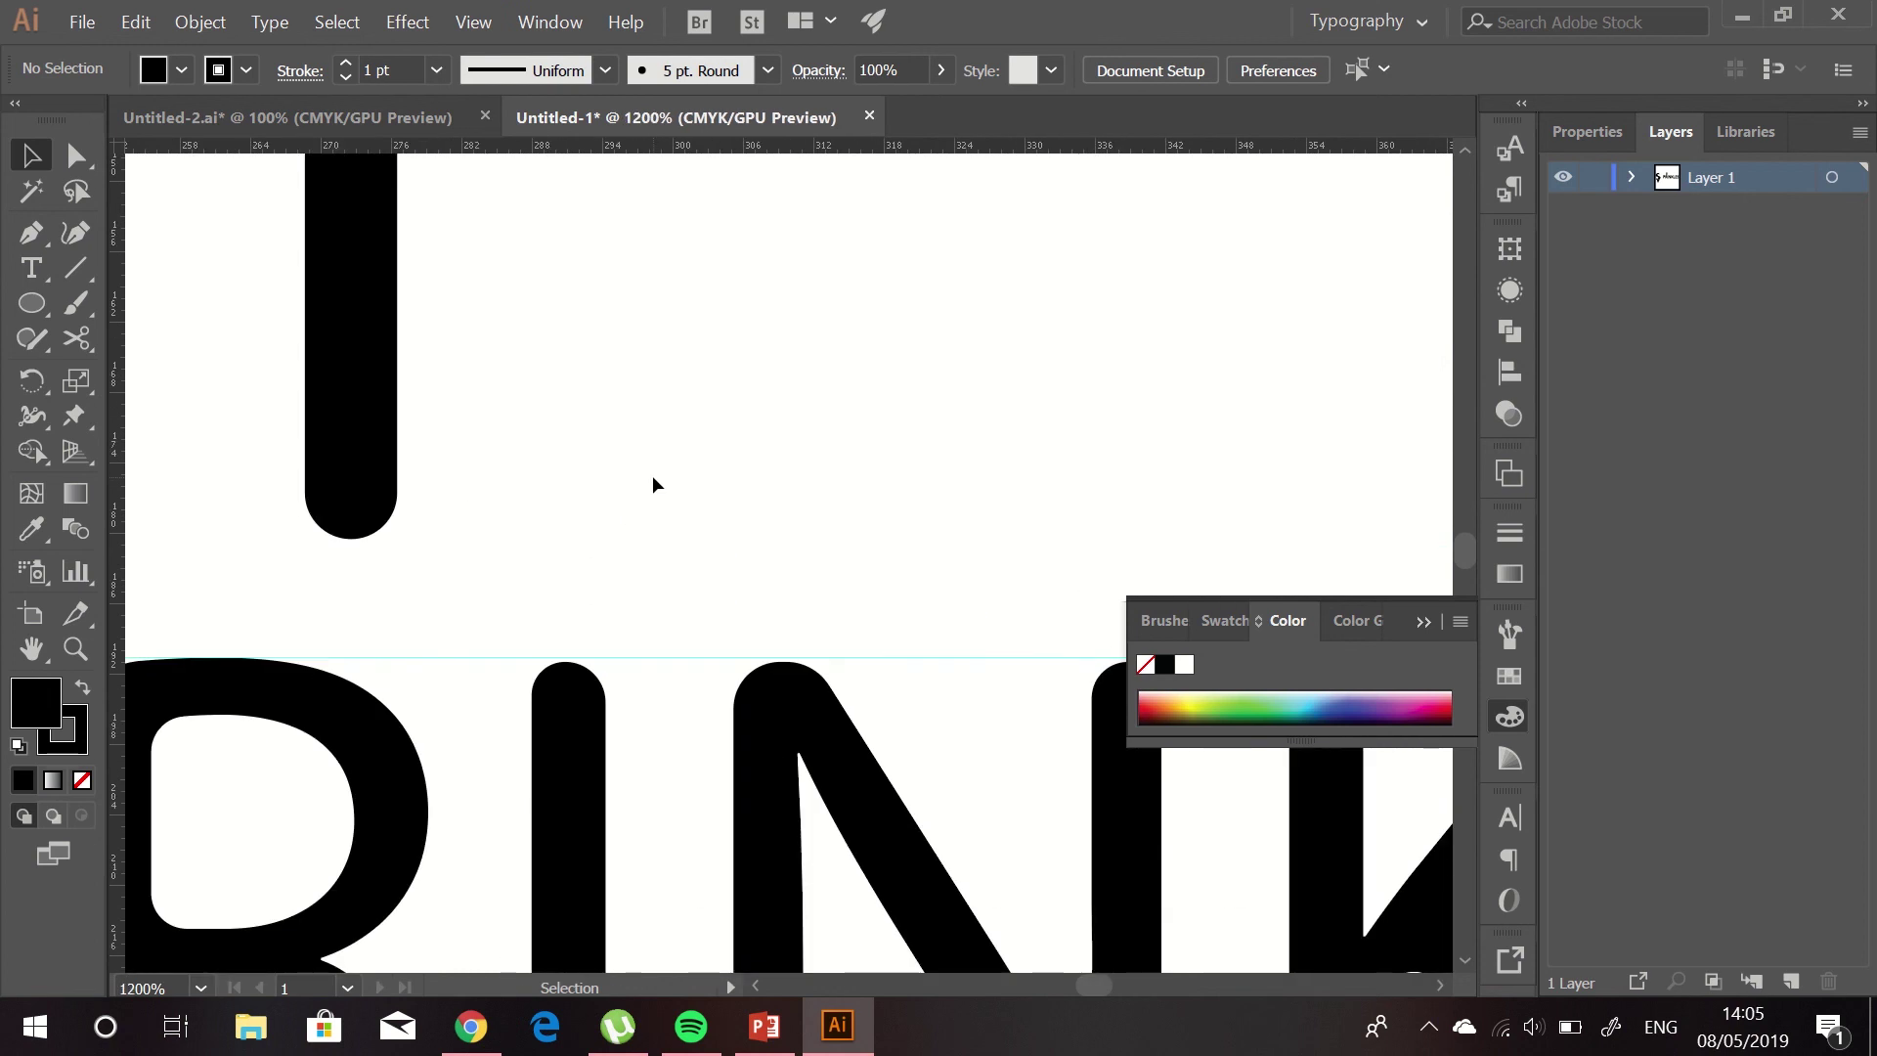
scroll(653, 485, down, 5)
click(578, 385)
drag(572, 193, 586, 323)
click(577, 350)
key(v)
click(625, 889)
scroll(626, 888, left, 3)
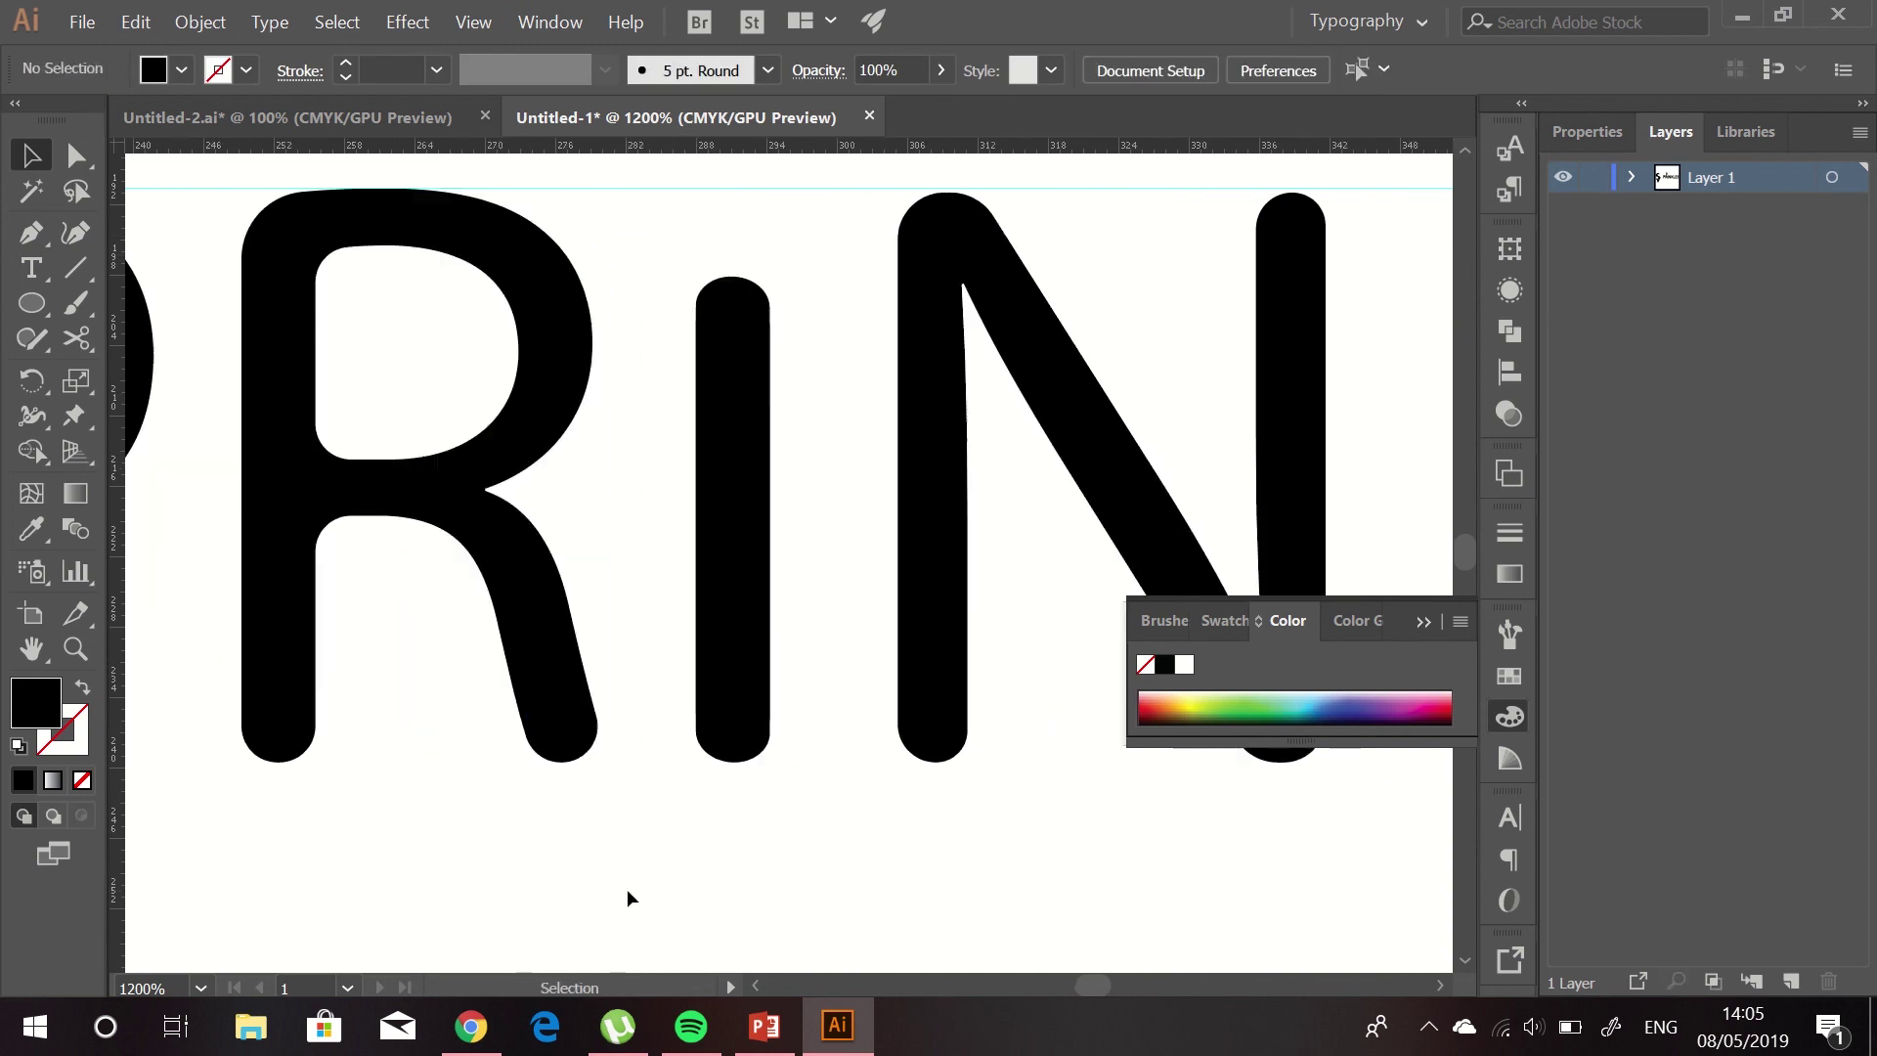
click(732, 636)
click(1509, 330)
click(789, 261)
Step: Place the black capsule above the shortened I, scaled down and tilted diagonally like an accent
scroll(789, 261, up, 3)
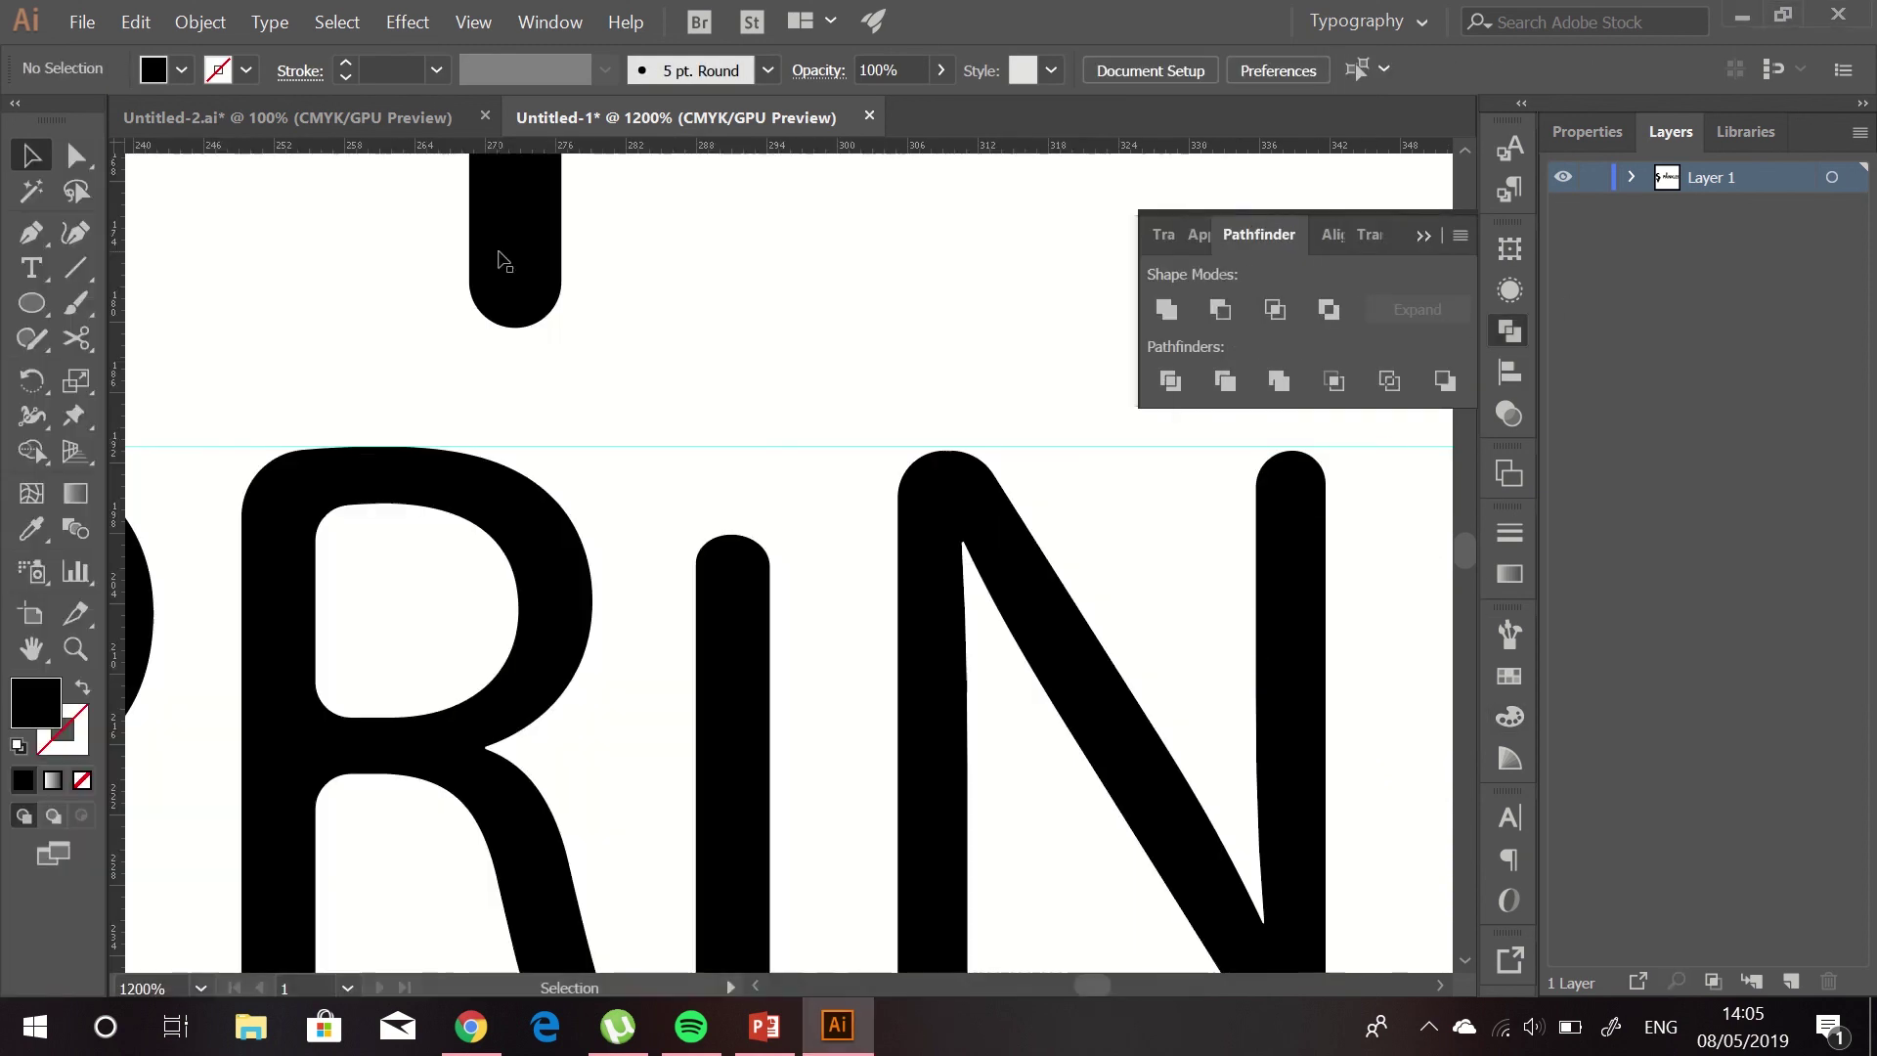
drag(503, 260, 721, 456)
scroll(721, 456, up, 3)
drag(776, 266, 808, 511)
click(809, 511)
Step: Move the S cone mark right so it sits close to the PRINKLES lettering
key(ctrl+0)
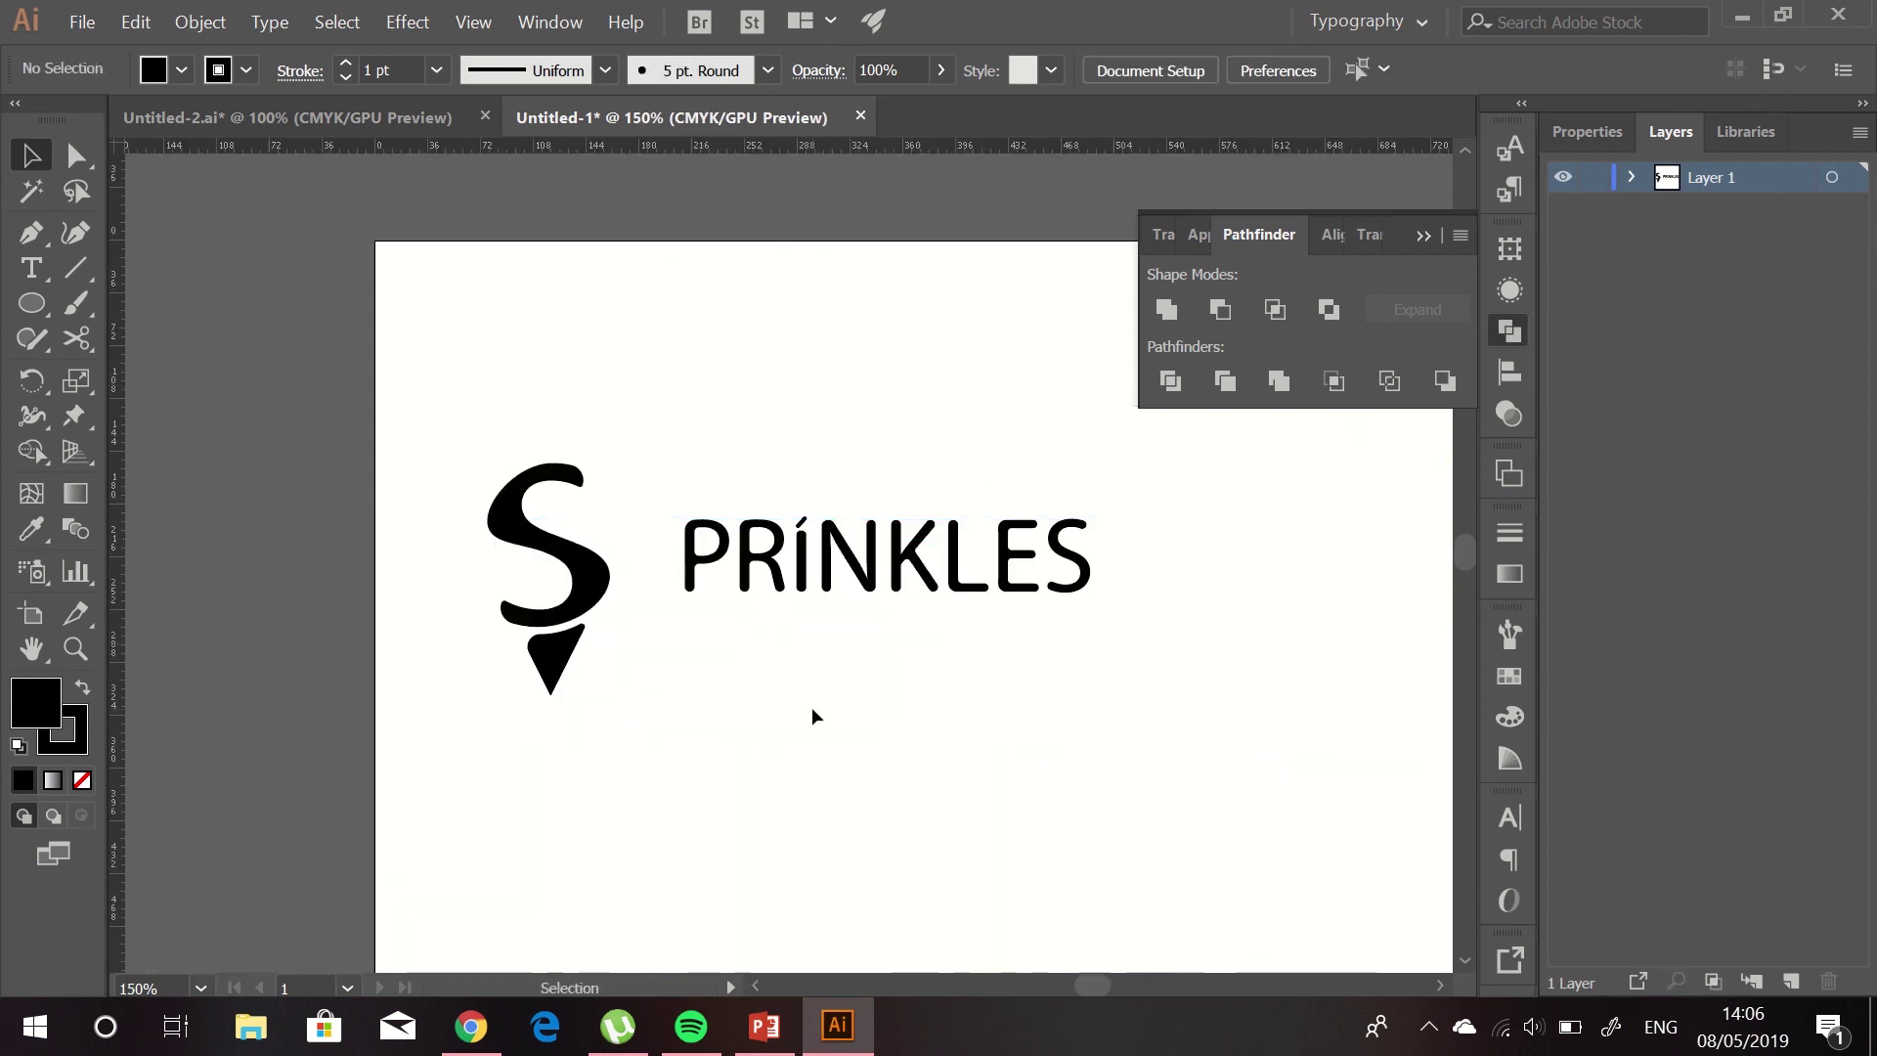
drag(598, 582, 655, 584)
click(796, 735)
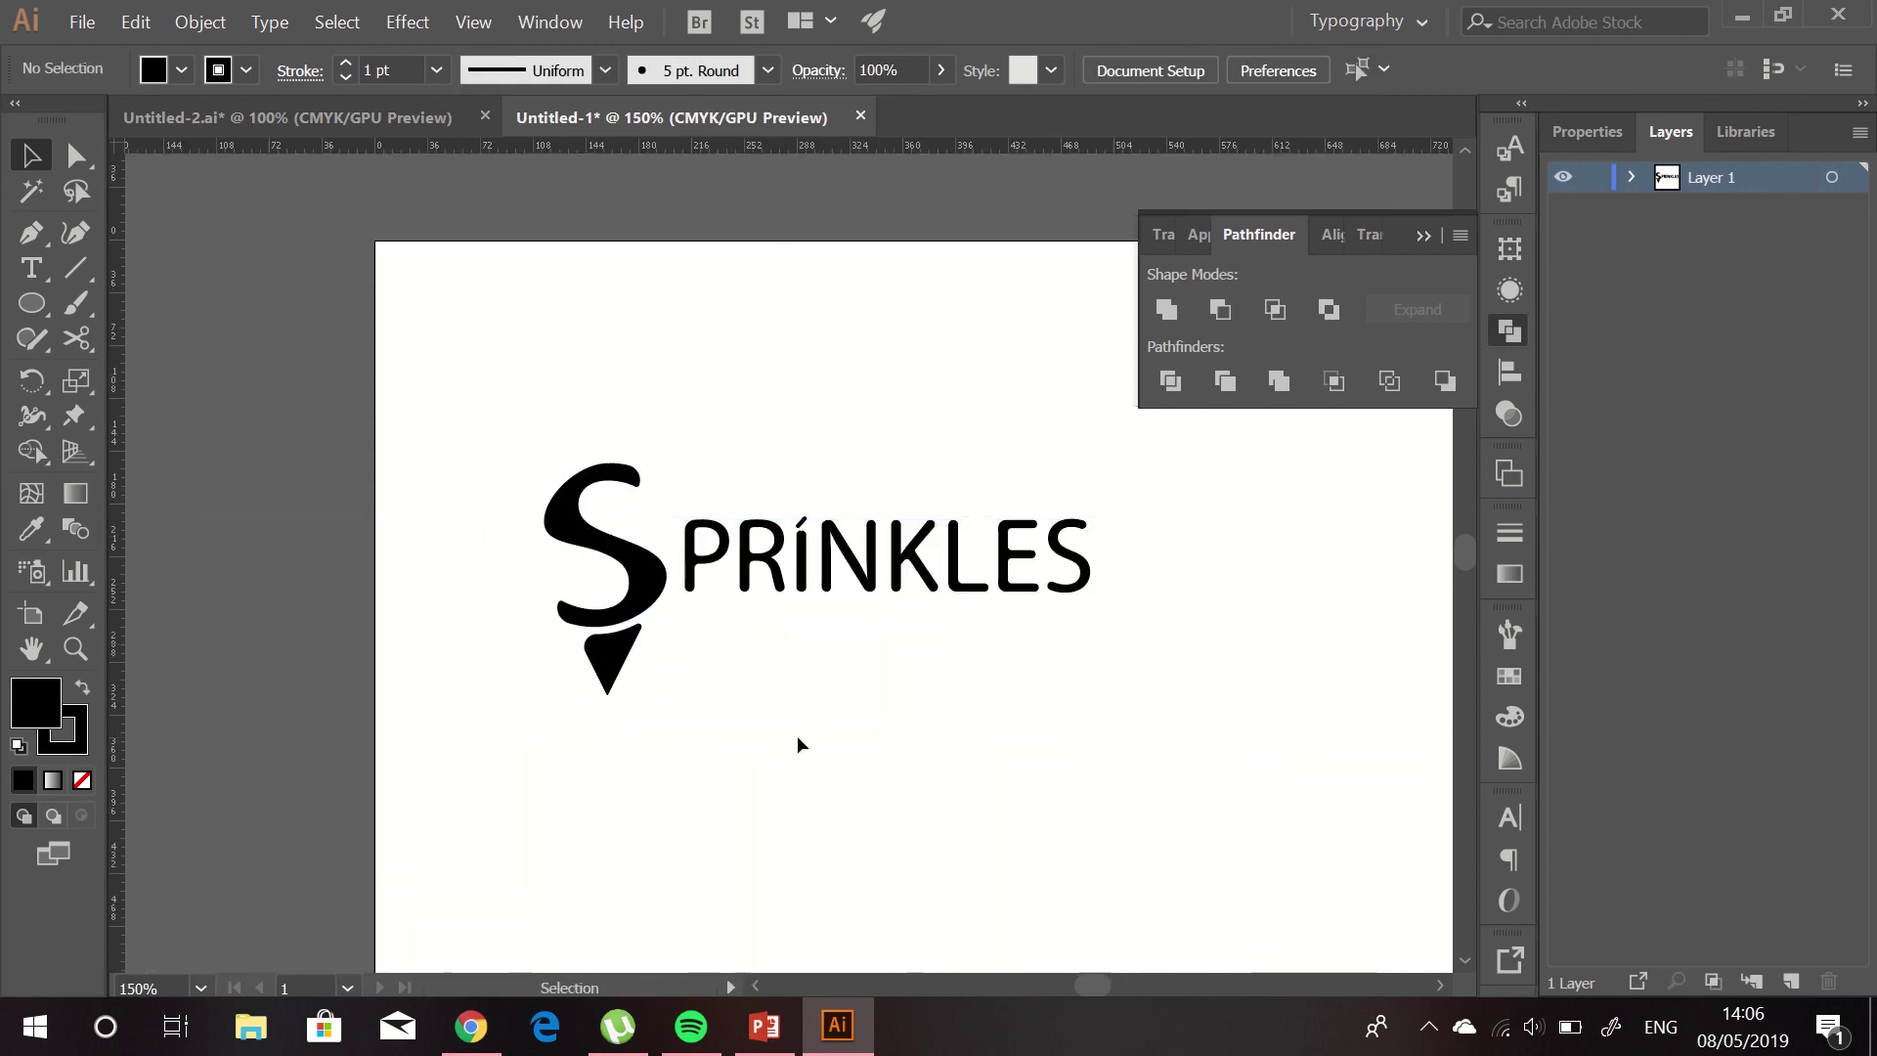
Step: Lengthen the tilted sprinkle slightly and shift it up and to the right above the I
click(801, 520)
shift+click(800, 521)
click(801, 523)
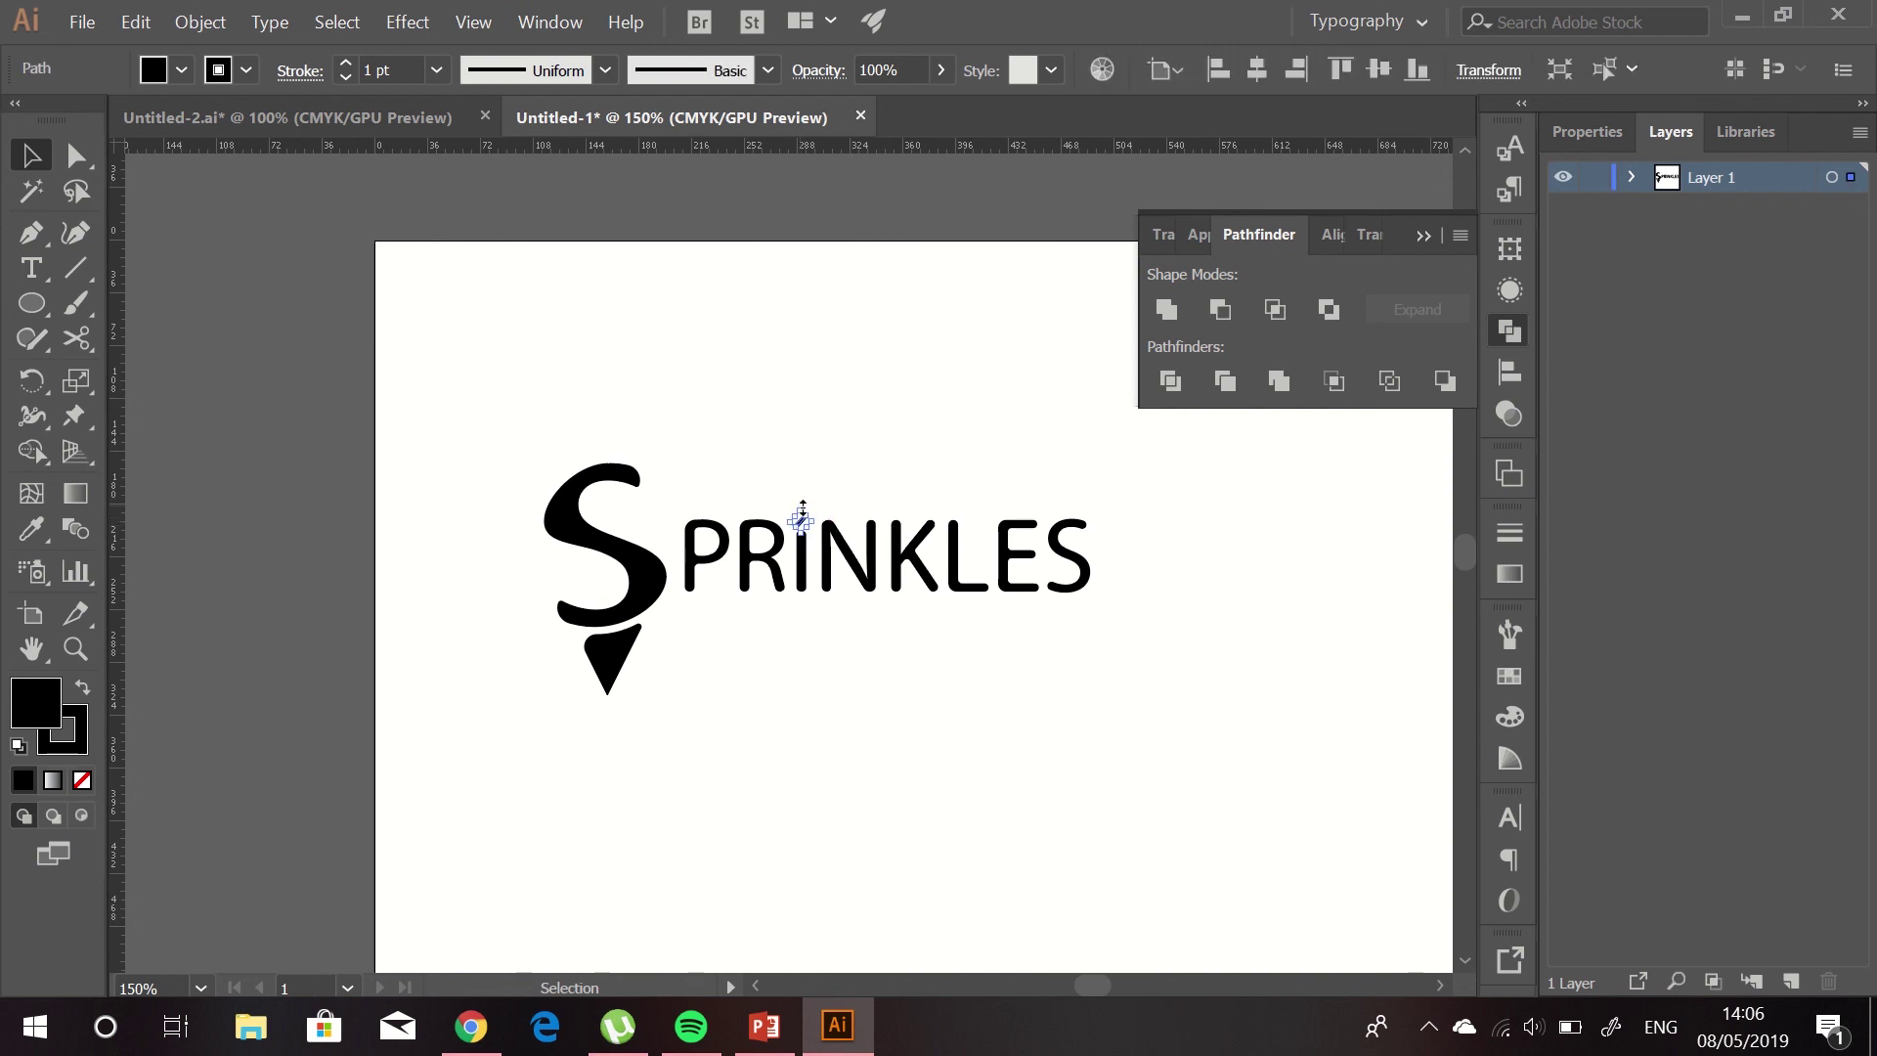
scroll(830, 495, up, 6)
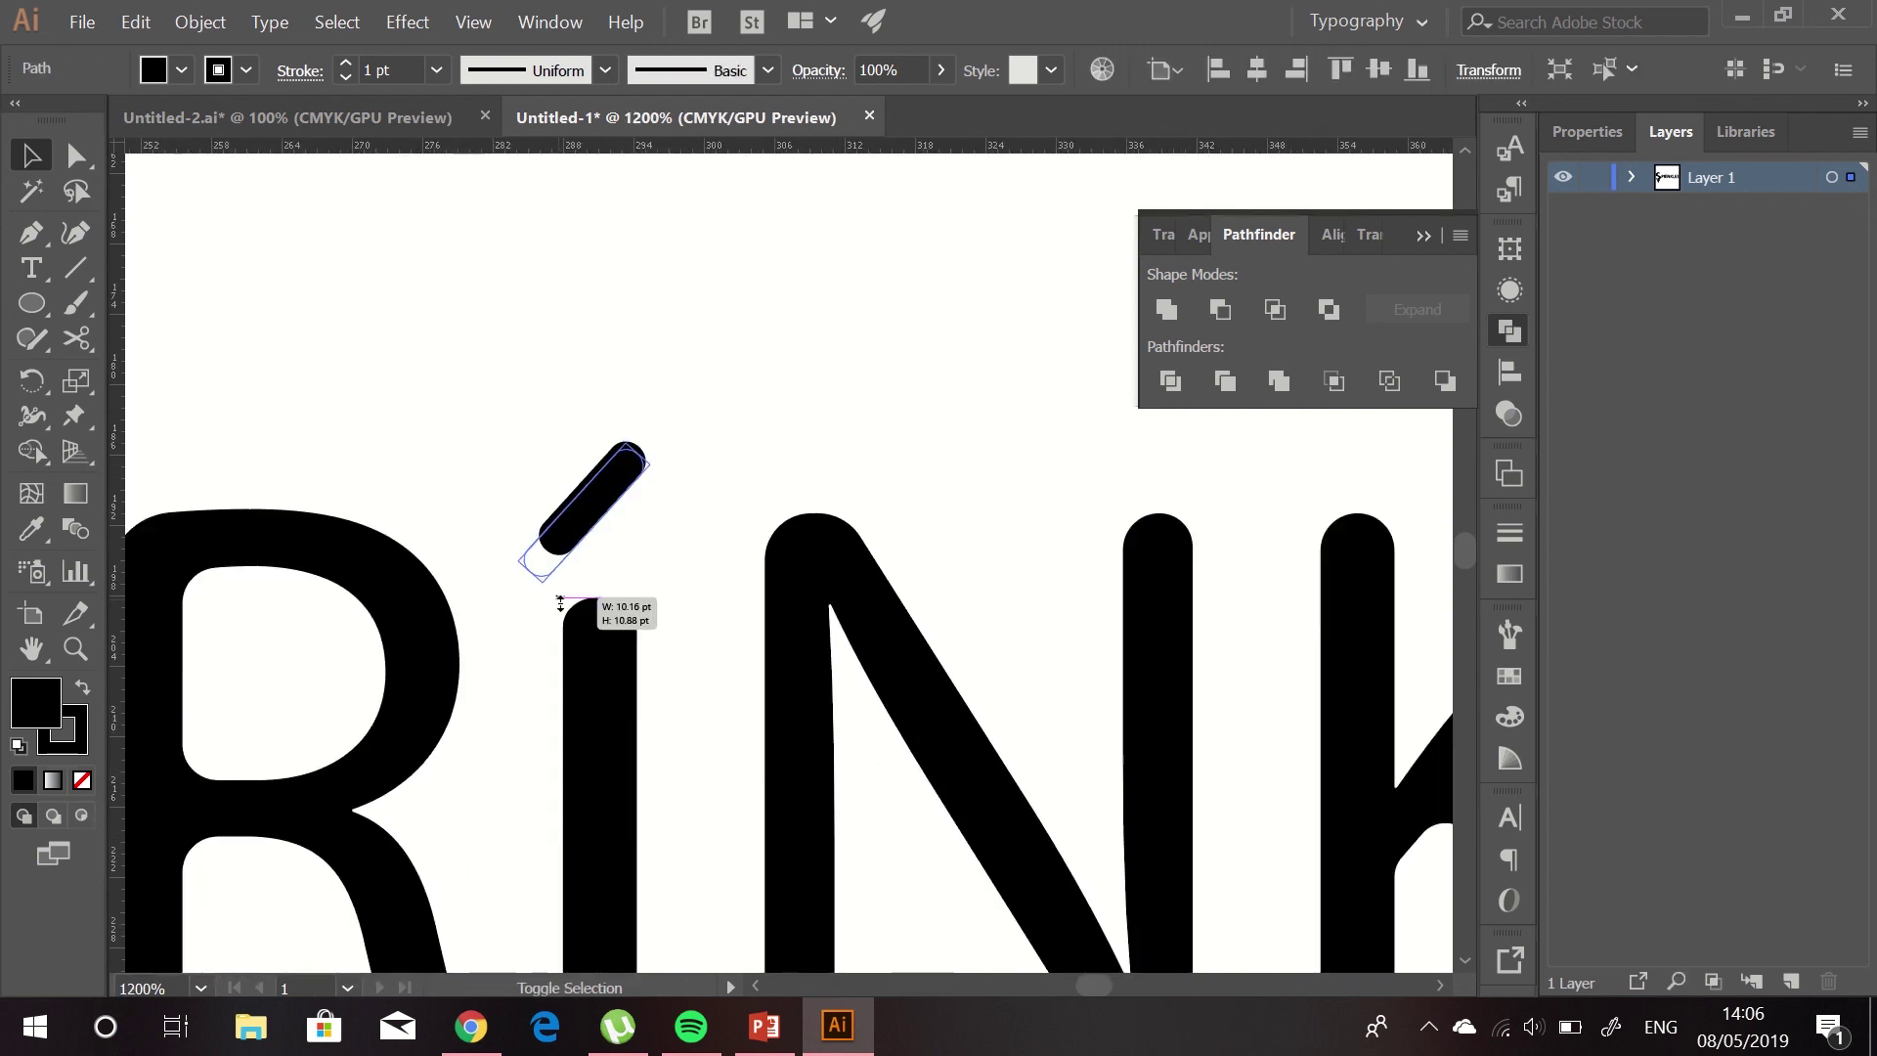
drag(596, 529, 631, 507)
scroll(783, 309, down, 5)
click(801, 452)
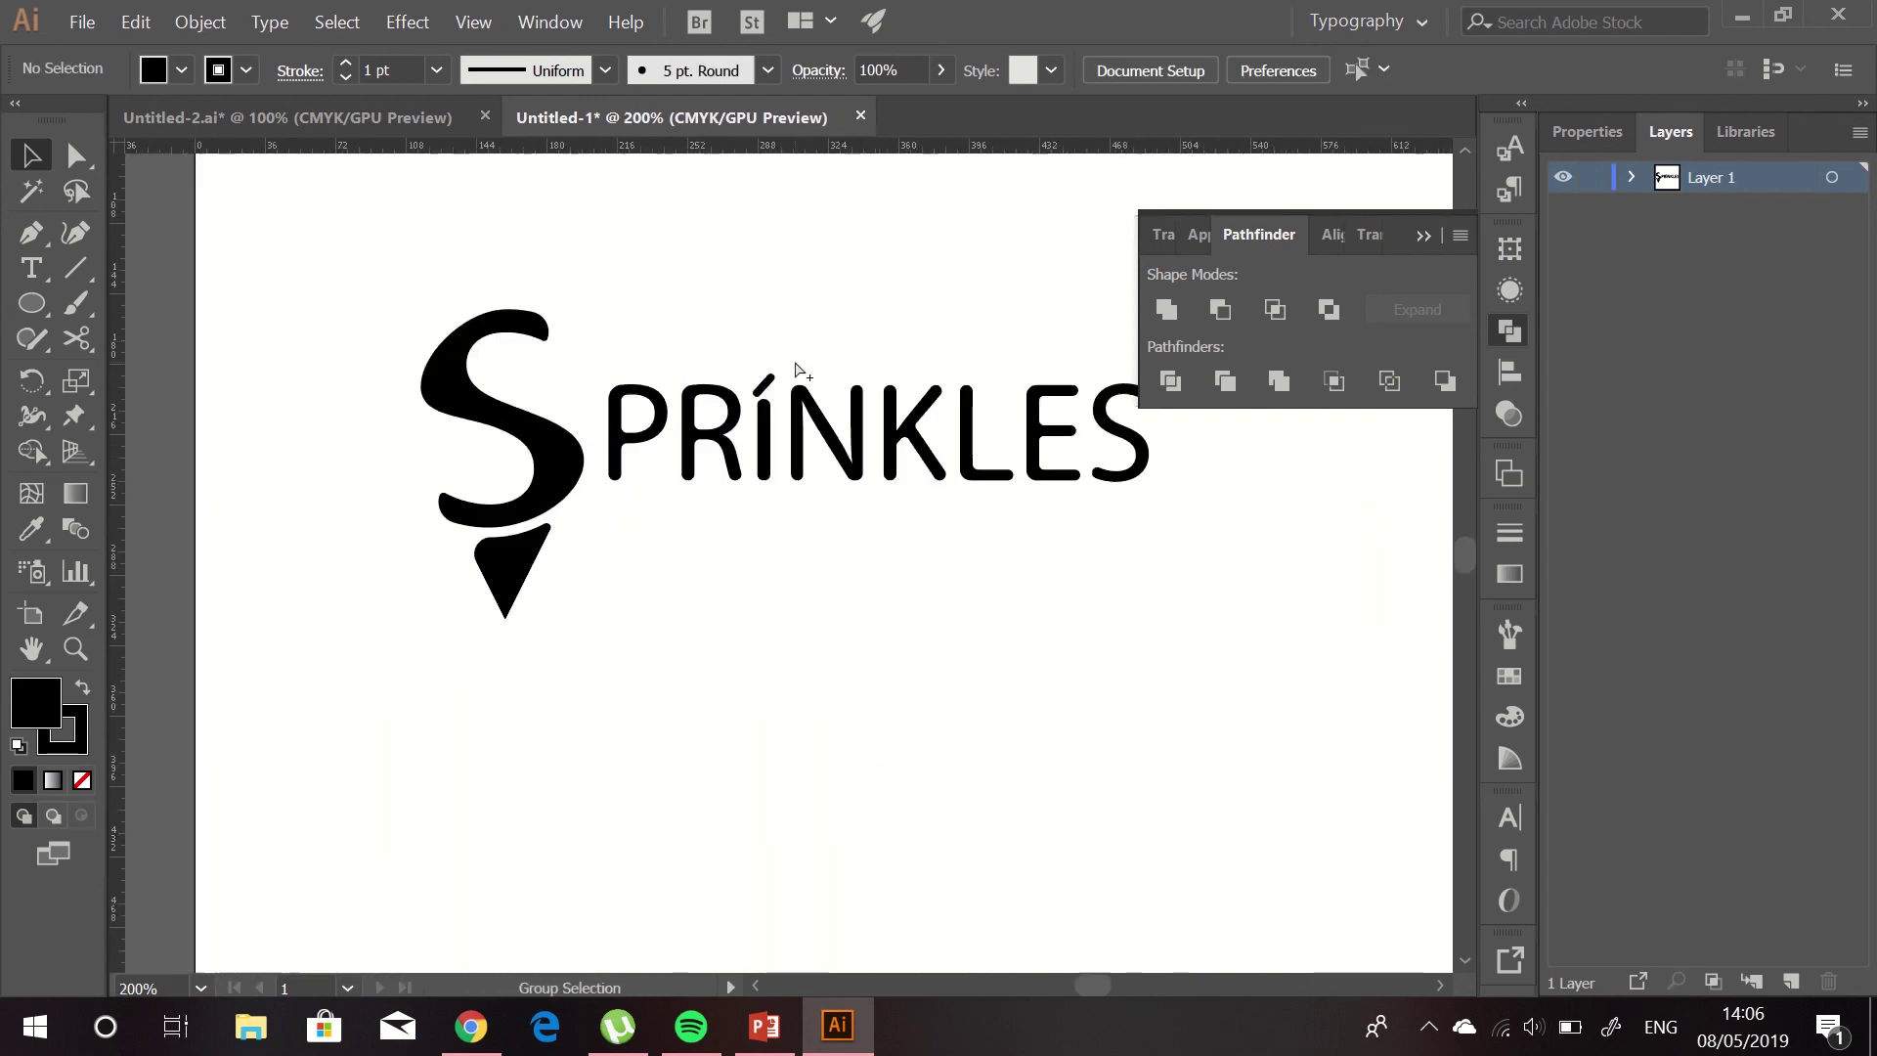
Step: Fine-tune the sprinkle's position so it sits centred just above the shortened I, and deselect it
scroll(804, 452, up, 3)
drag(611, 293, 582, 337)
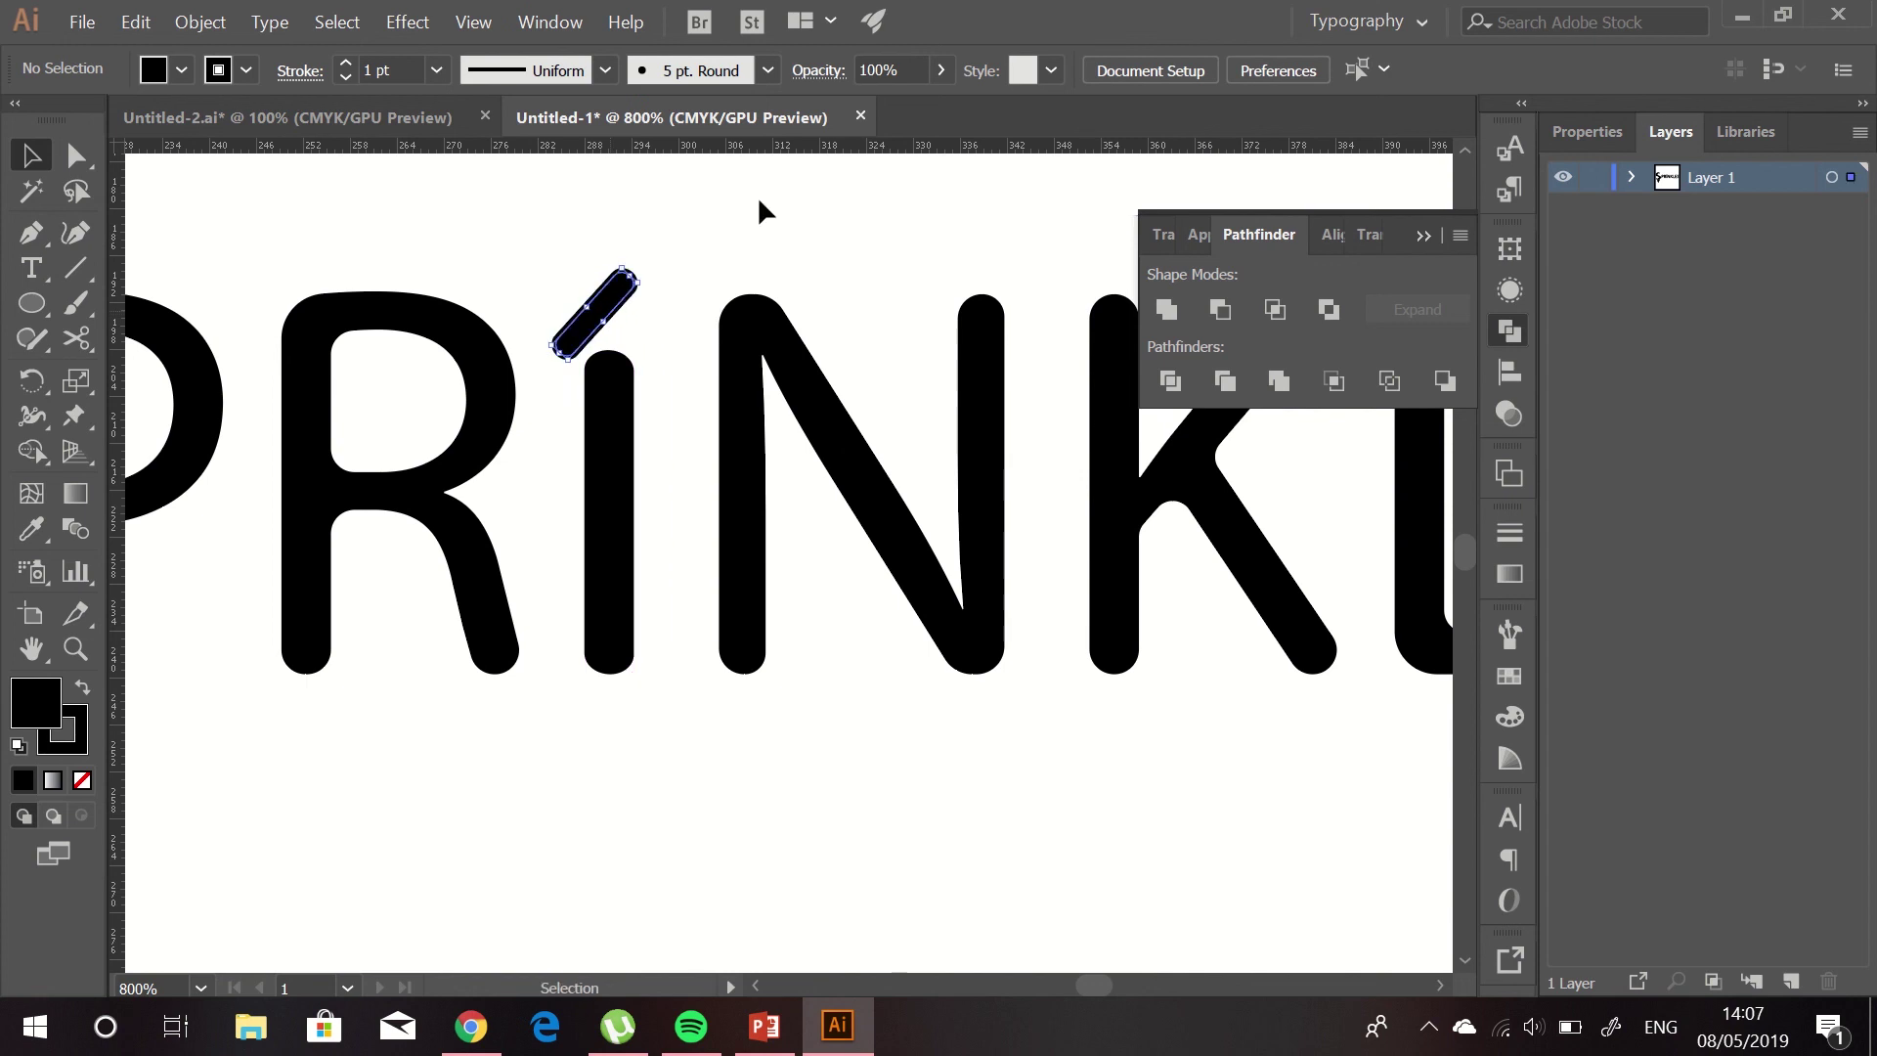
scroll(758, 197, down, 2)
click(737, 443)
scroll(738, 447, up, 4)
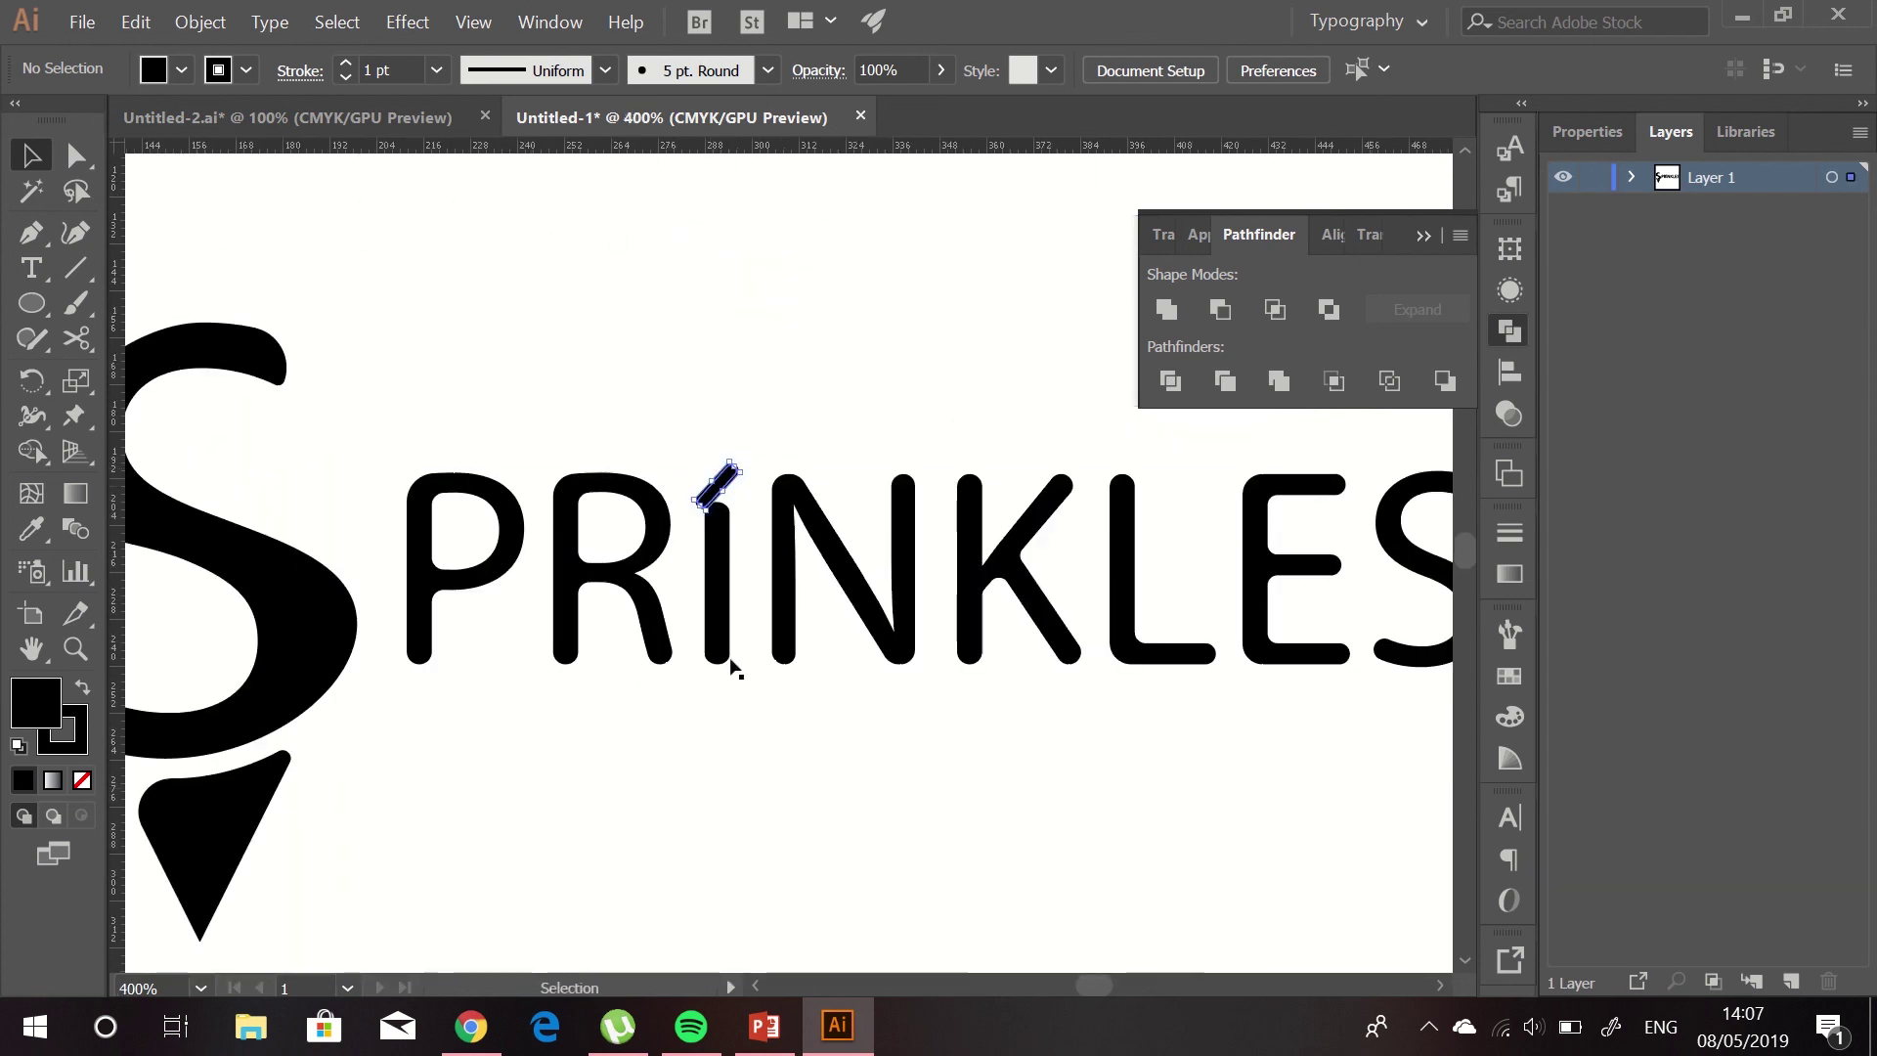
scroll(868, 236, down, 2)
click(868, 237)
scroll(888, 594, up, 2)
mouse_move(831, 15)
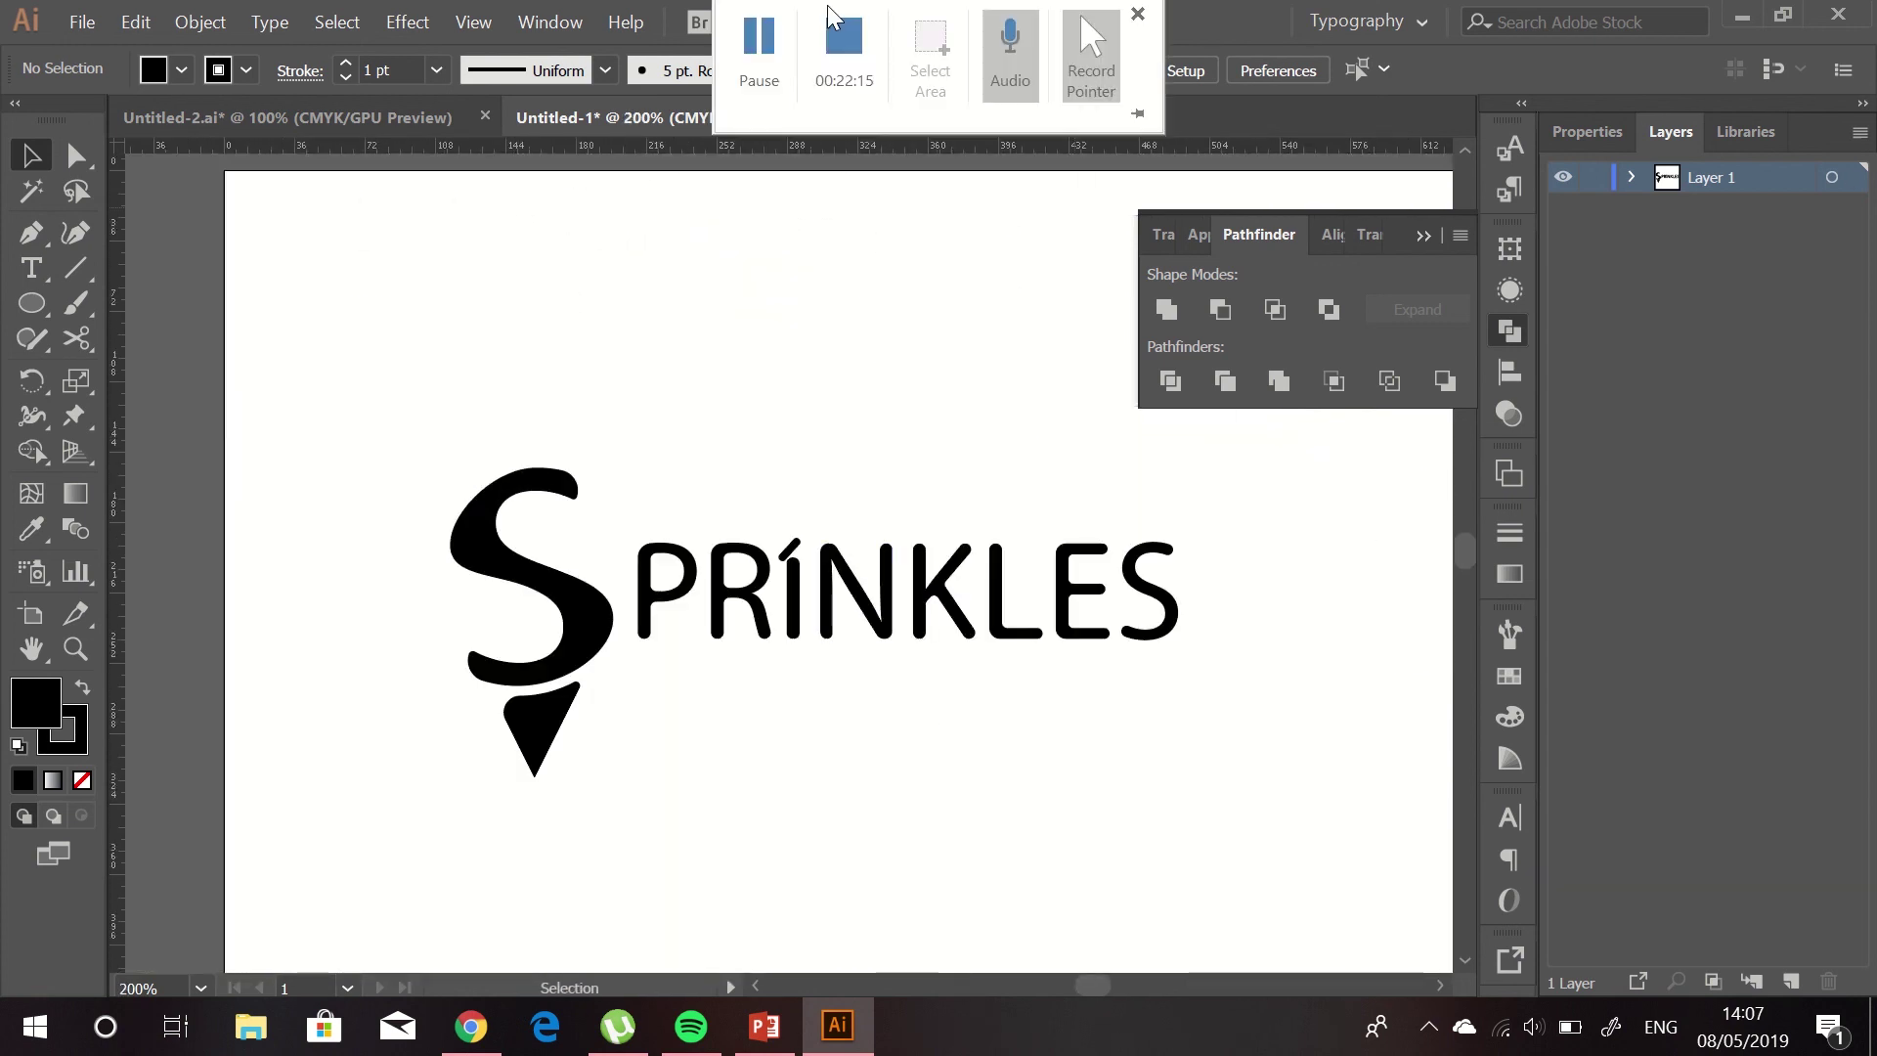